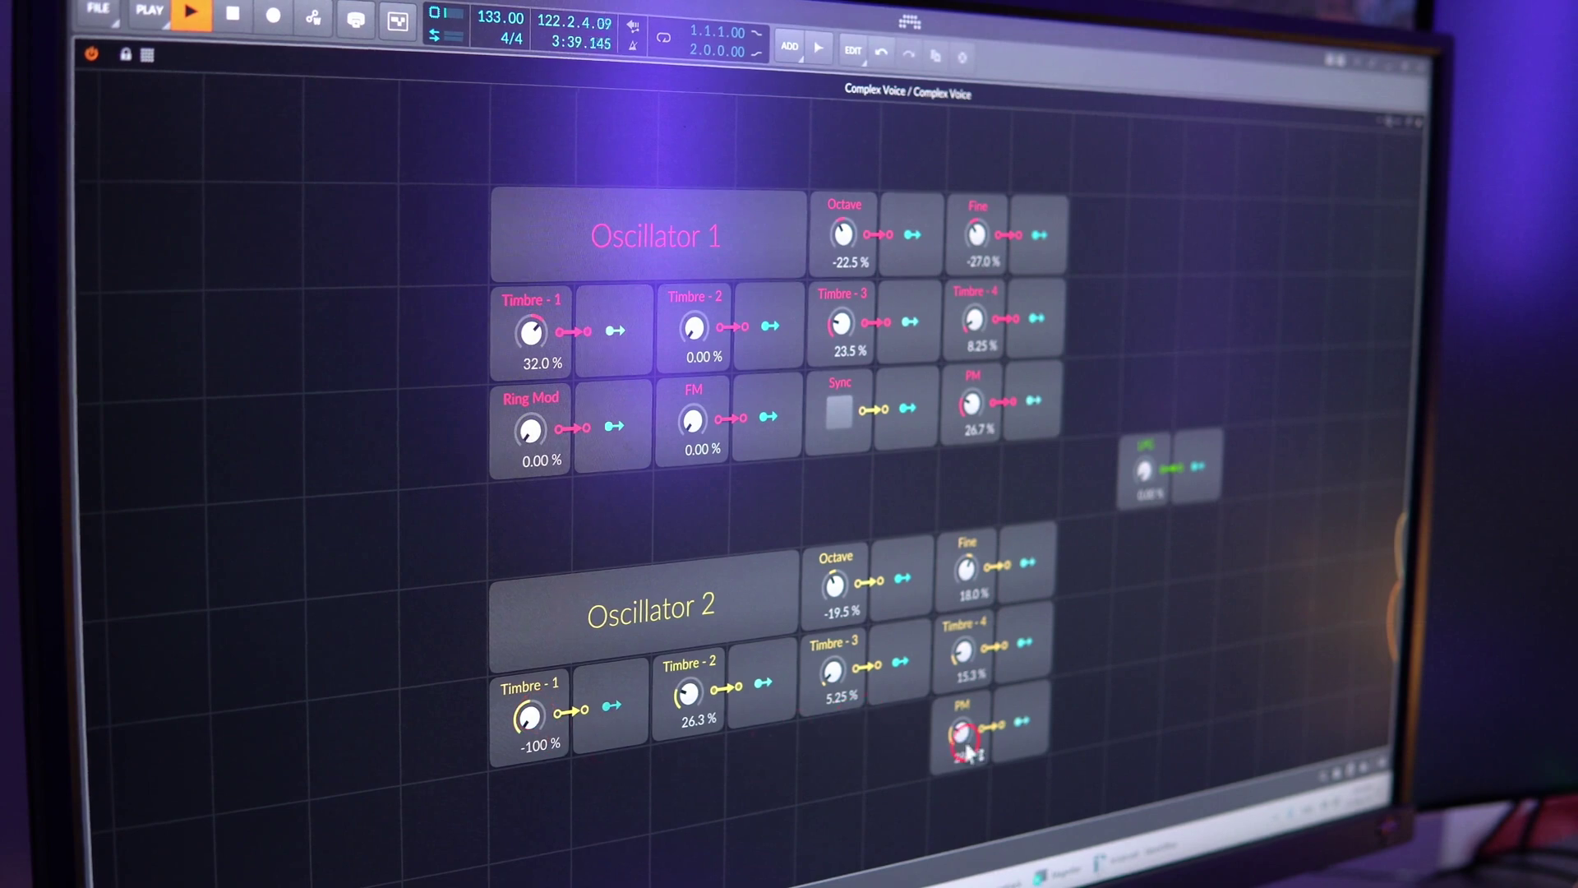
- Raise the PM amount on both oscillators, setting Oscillator 1's PM to 45.3 %
{"action": "left_click_drag", "start_coordinate": [962, 736], "coordinate": [961, 712]}
{"action": "left_click_drag", "start_coordinate": [973, 402], "coordinate": [973, 379]}
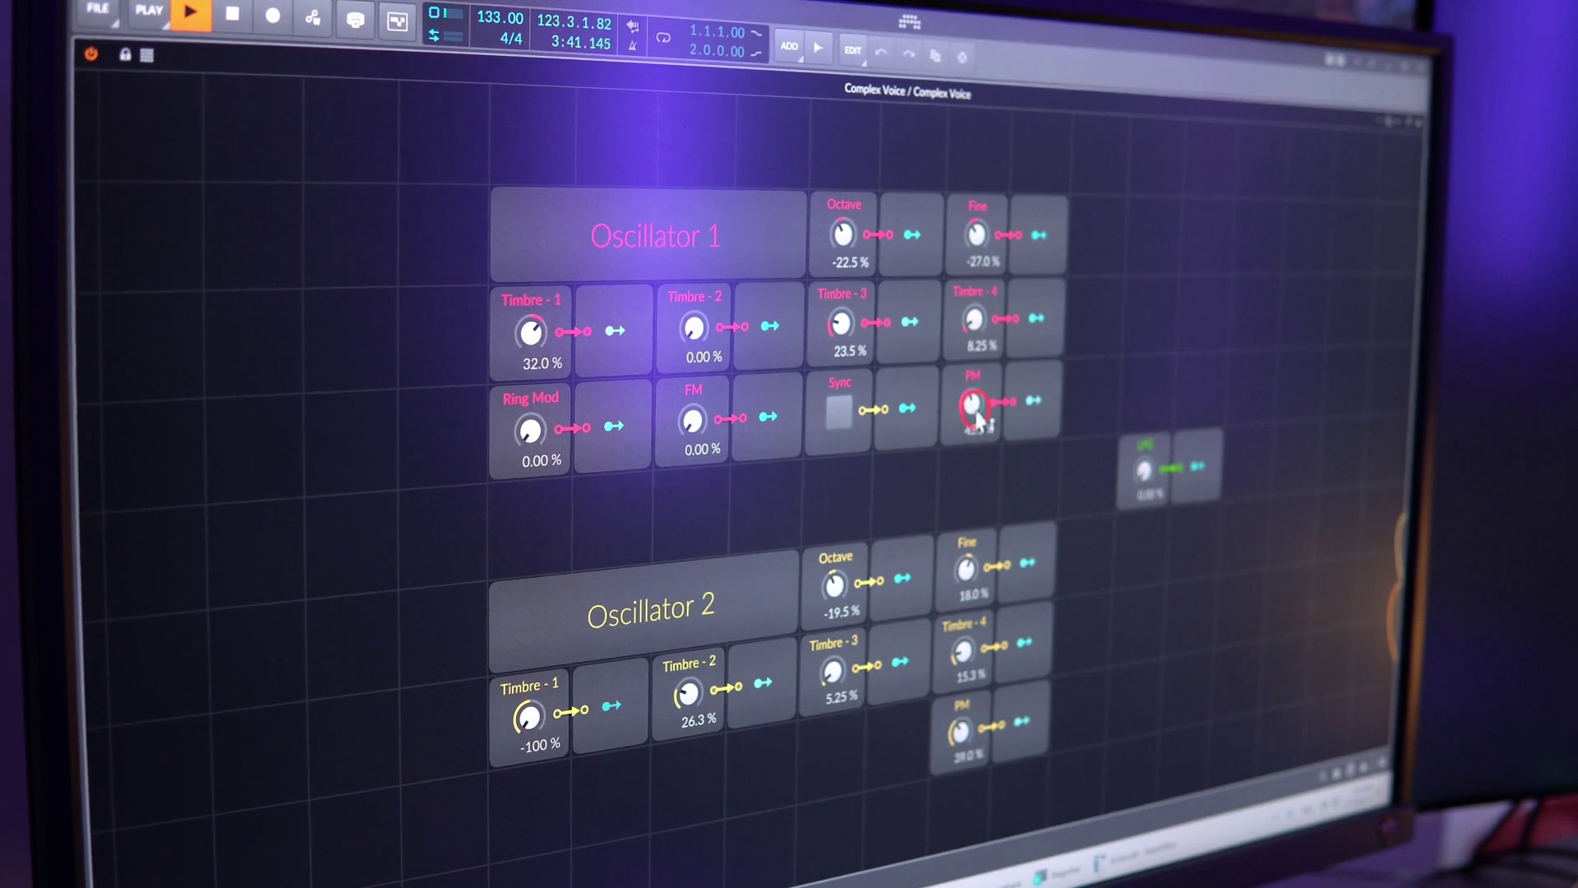
- Set Oscillator 1's FM amount to 27.3 % while toggling its Sync on and back off
{"action": "left_click", "coordinate": [838, 411]}
{"action": "left_click_drag", "start_coordinate": [691, 422], "coordinate": [691, 364]}
{"action": "left_click_drag", "start_coordinate": [691, 421], "coordinate": [691, 436]}
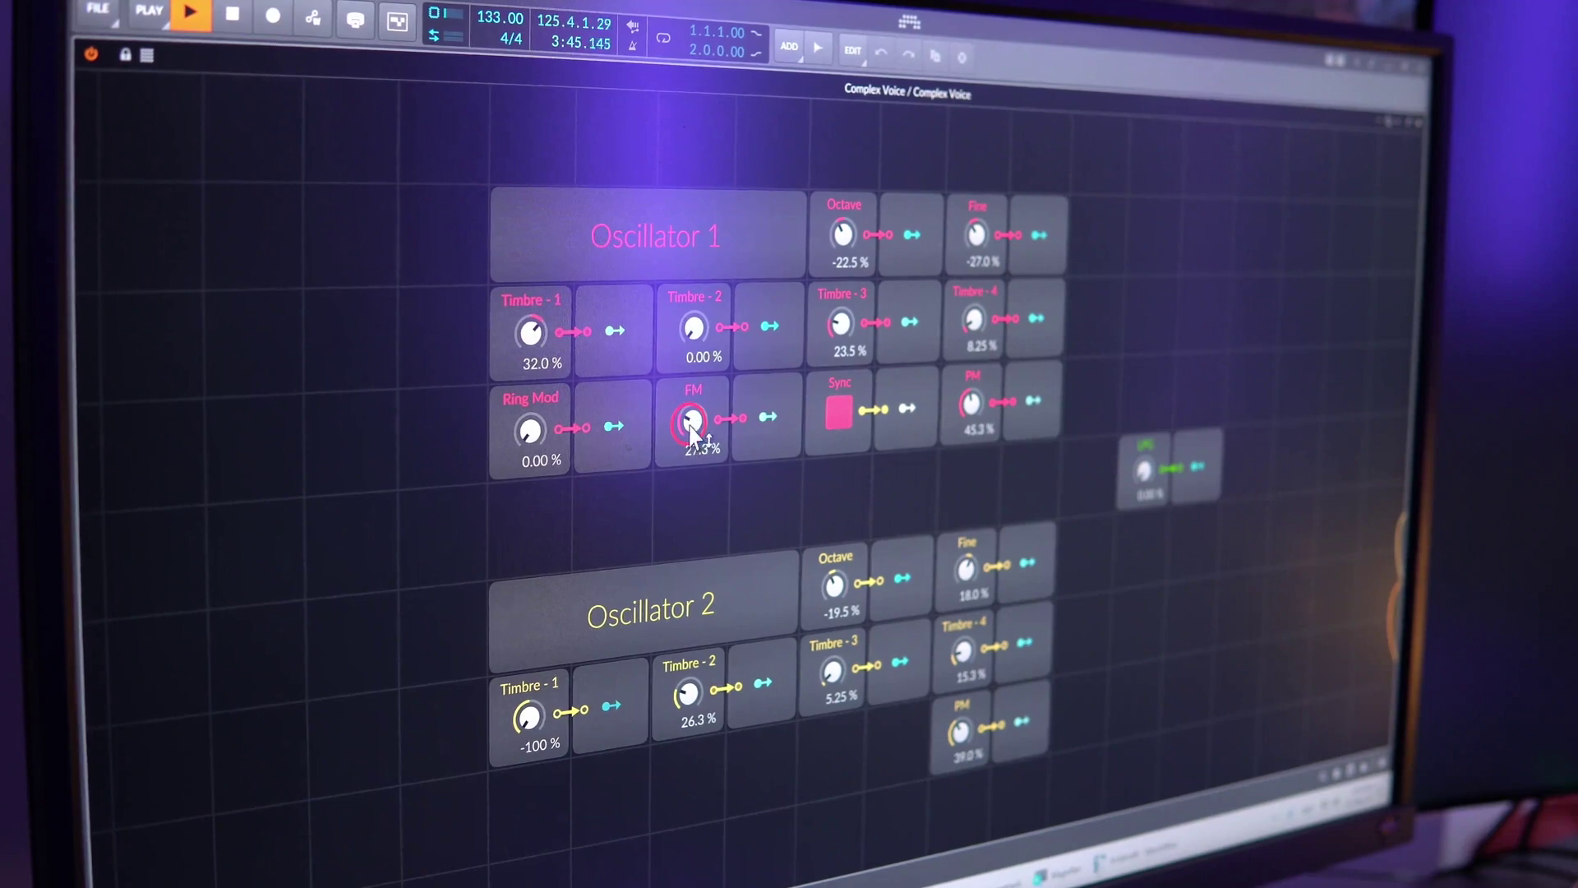
{"action": "left_click", "coordinate": [838, 411]}
- Set Oscillator 1's Ring Mod to 100 %, and lower Oscillator 2's PM while raising its Timbre - 4
{"action": "left_click_drag", "start_coordinate": [530, 431], "coordinate": [530, 398]}
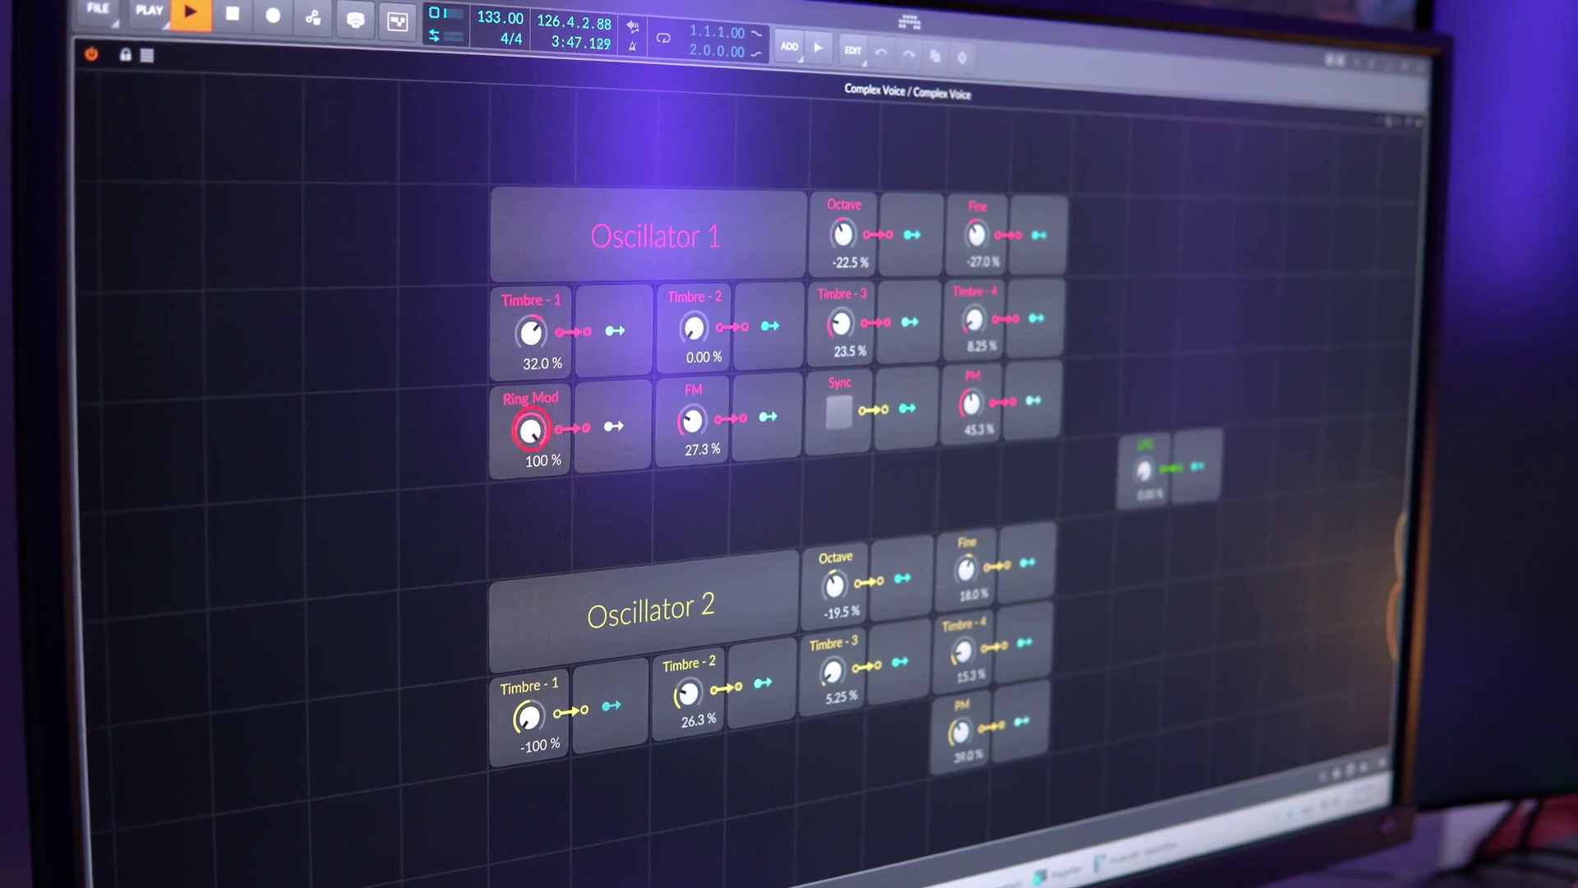
{"action": "left_click_drag", "start_coordinate": [967, 735], "coordinate": [967, 771]}
{"action": "left_click_drag", "start_coordinate": [965, 664], "coordinate": [965, 639]}
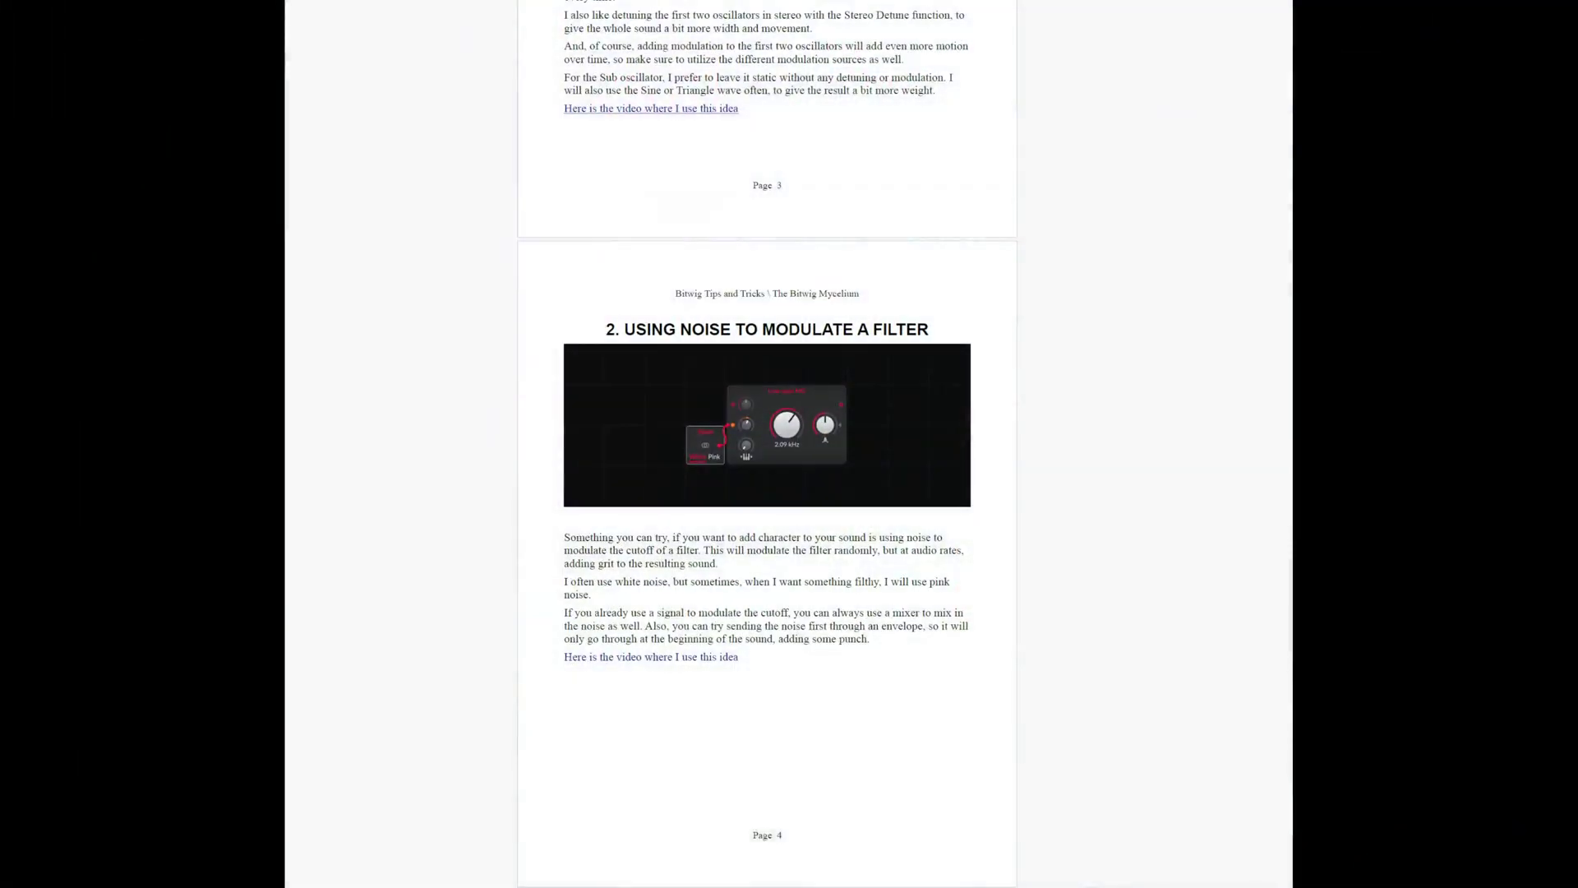
- Read through the Bitwig tips document's sections on noise filter modulation, pitch envelopes and velocity with filter drive
{"action": "scroll", "coordinate": [766, 461], "scroll_direction": "down", "scroll_amount": 3}
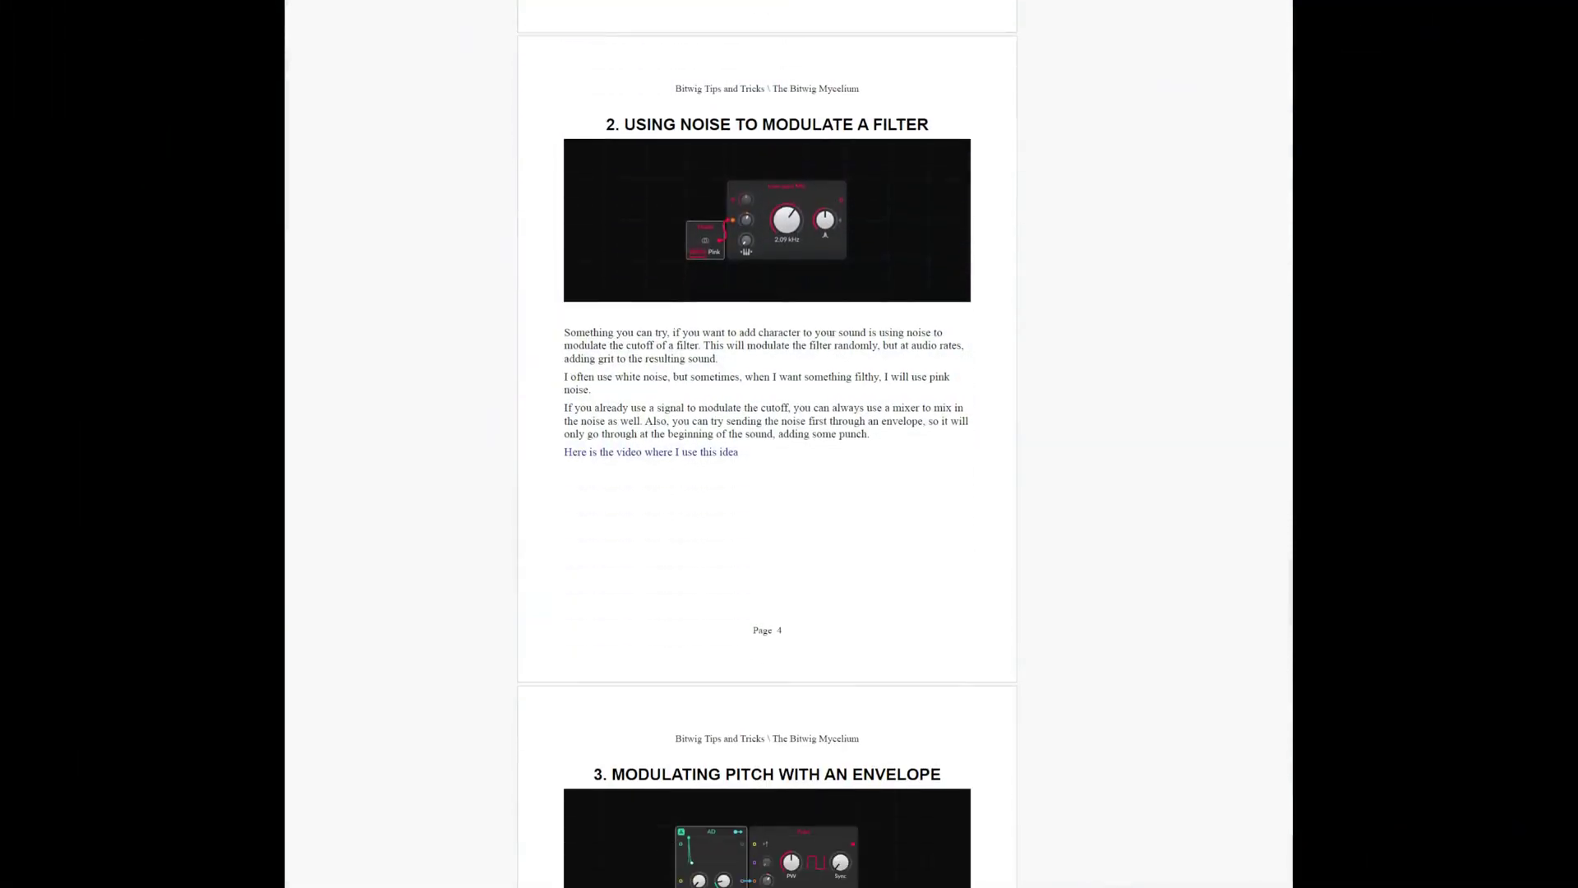
{"action": "scroll", "coordinate": [766, 460], "scroll_direction": "down", "scroll_amount": 7}
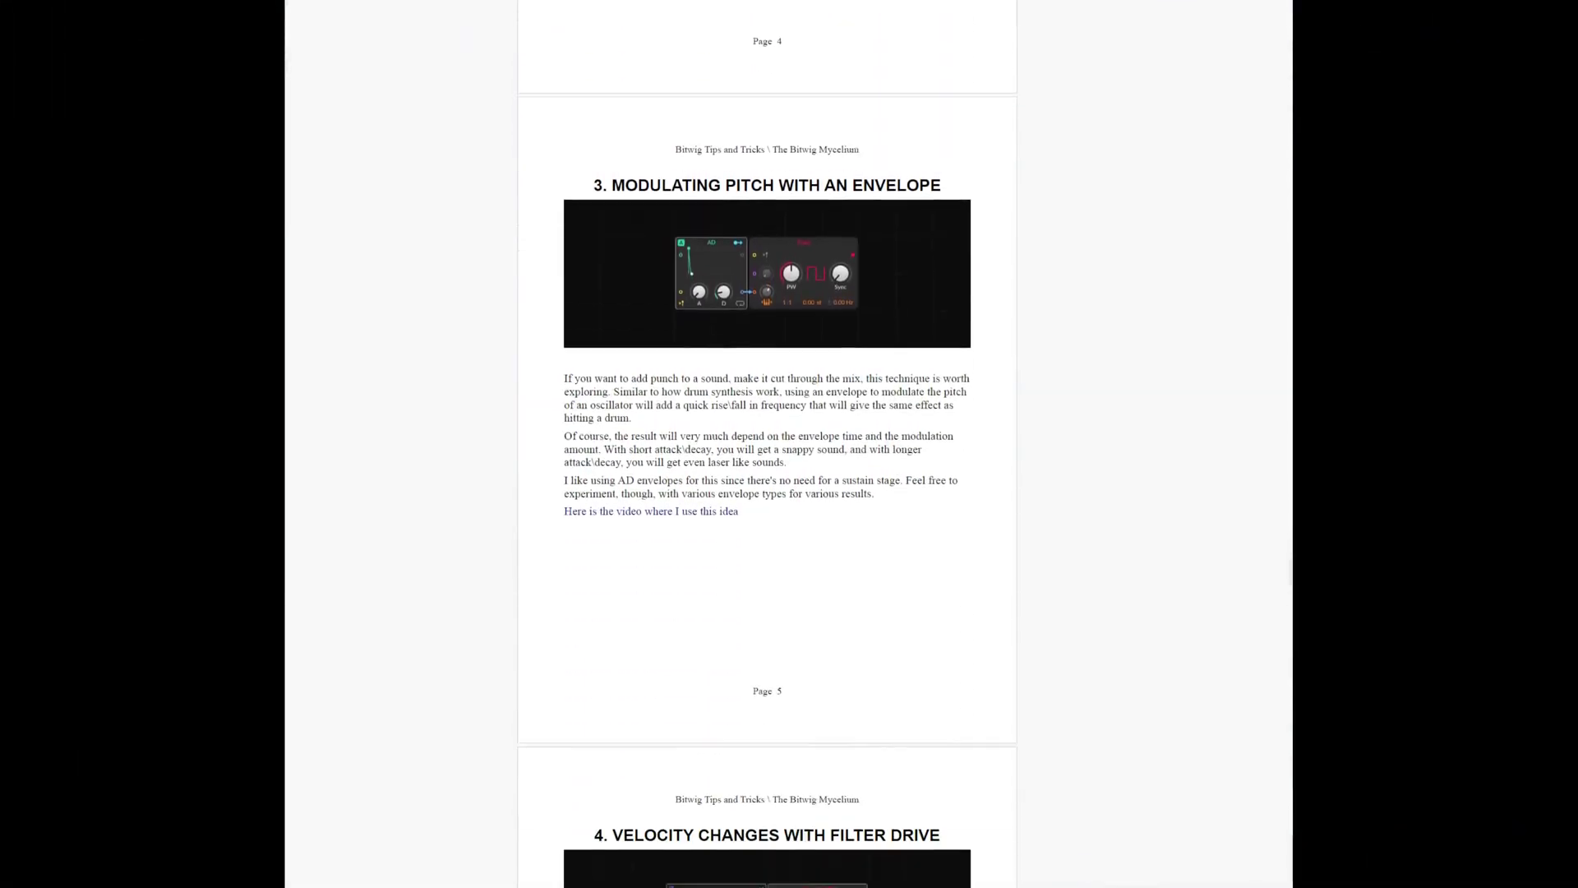
{"action": "scroll", "coordinate": [767, 443], "scroll_direction": "down", "scroll_amount": 6}
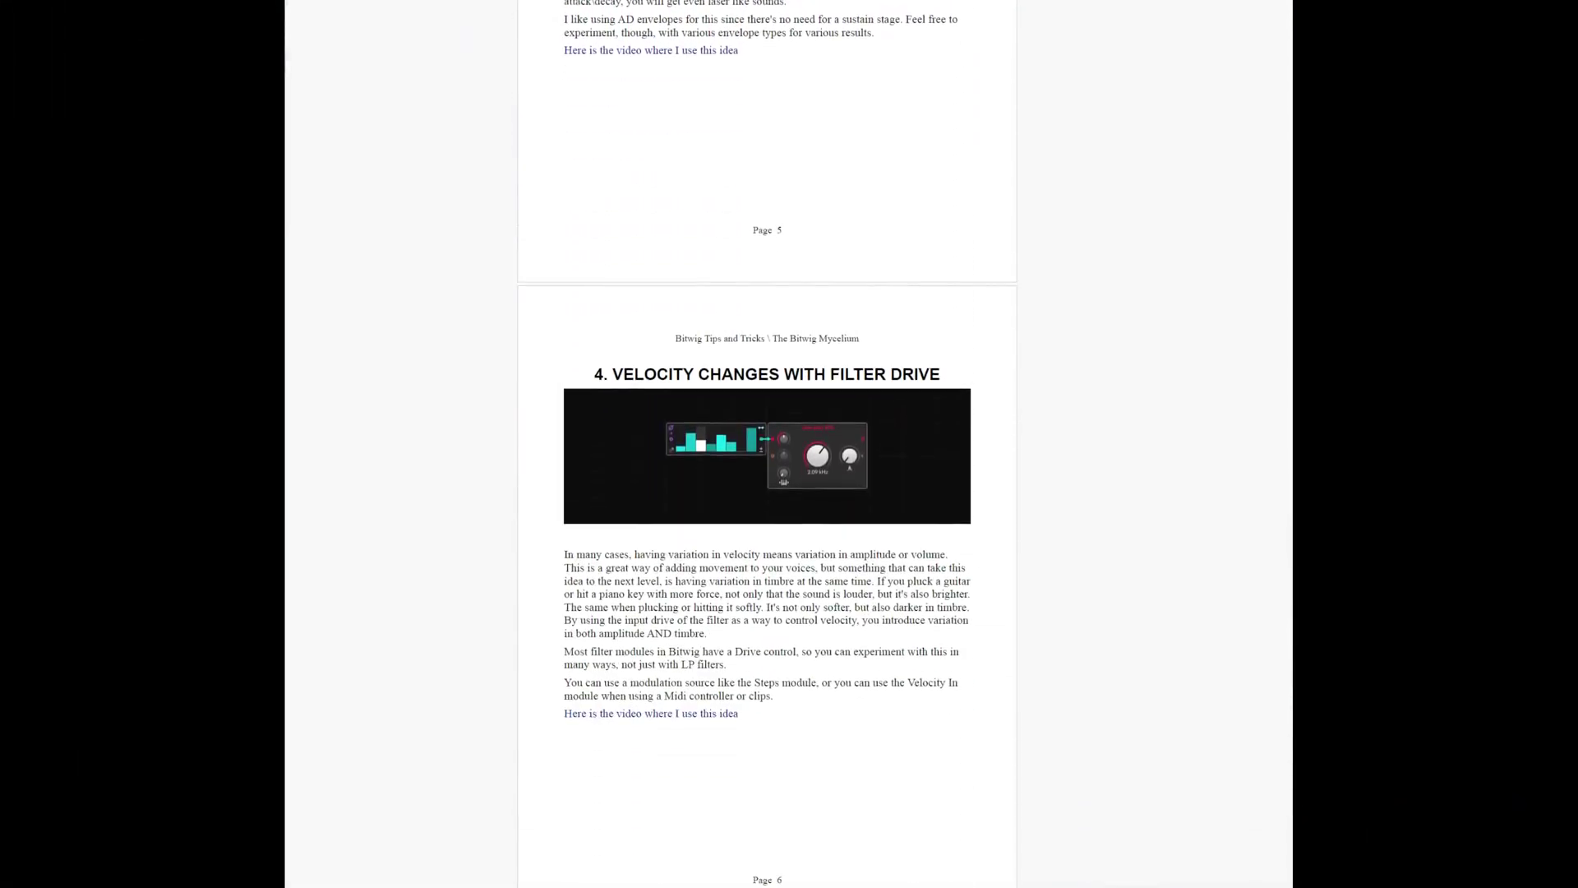
{"action": "scroll", "coordinate": [767, 460], "scroll_direction": "down", "scroll_amount": 5}
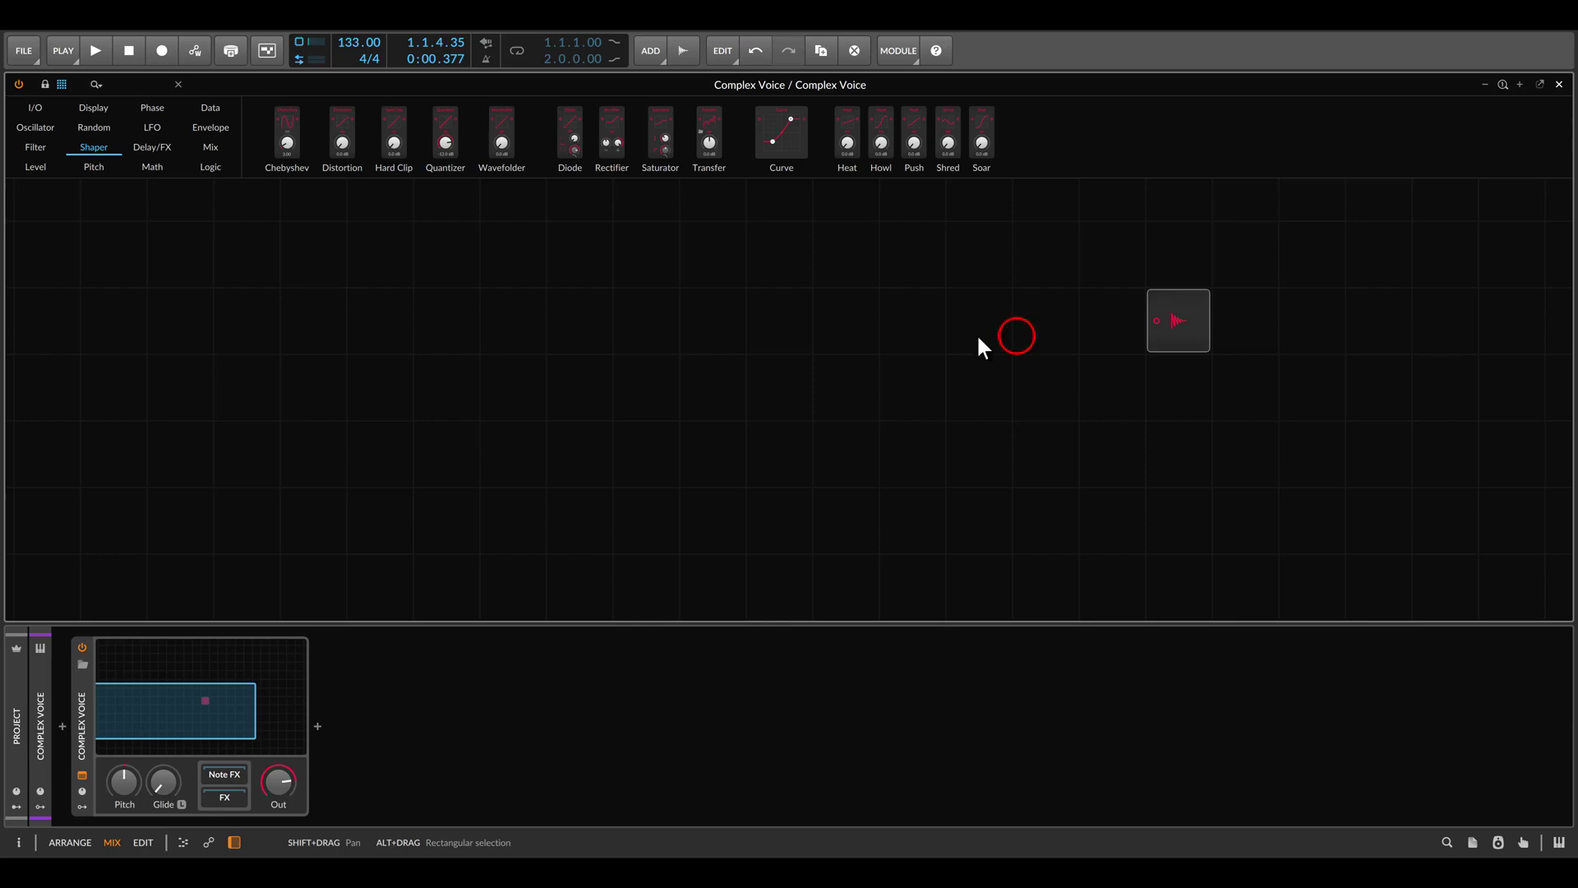
- Add a Sine oscillator module to the empty Complex Voice patch, ahead of the audio output
{"action": "left_click", "coordinate": [37, 128]}
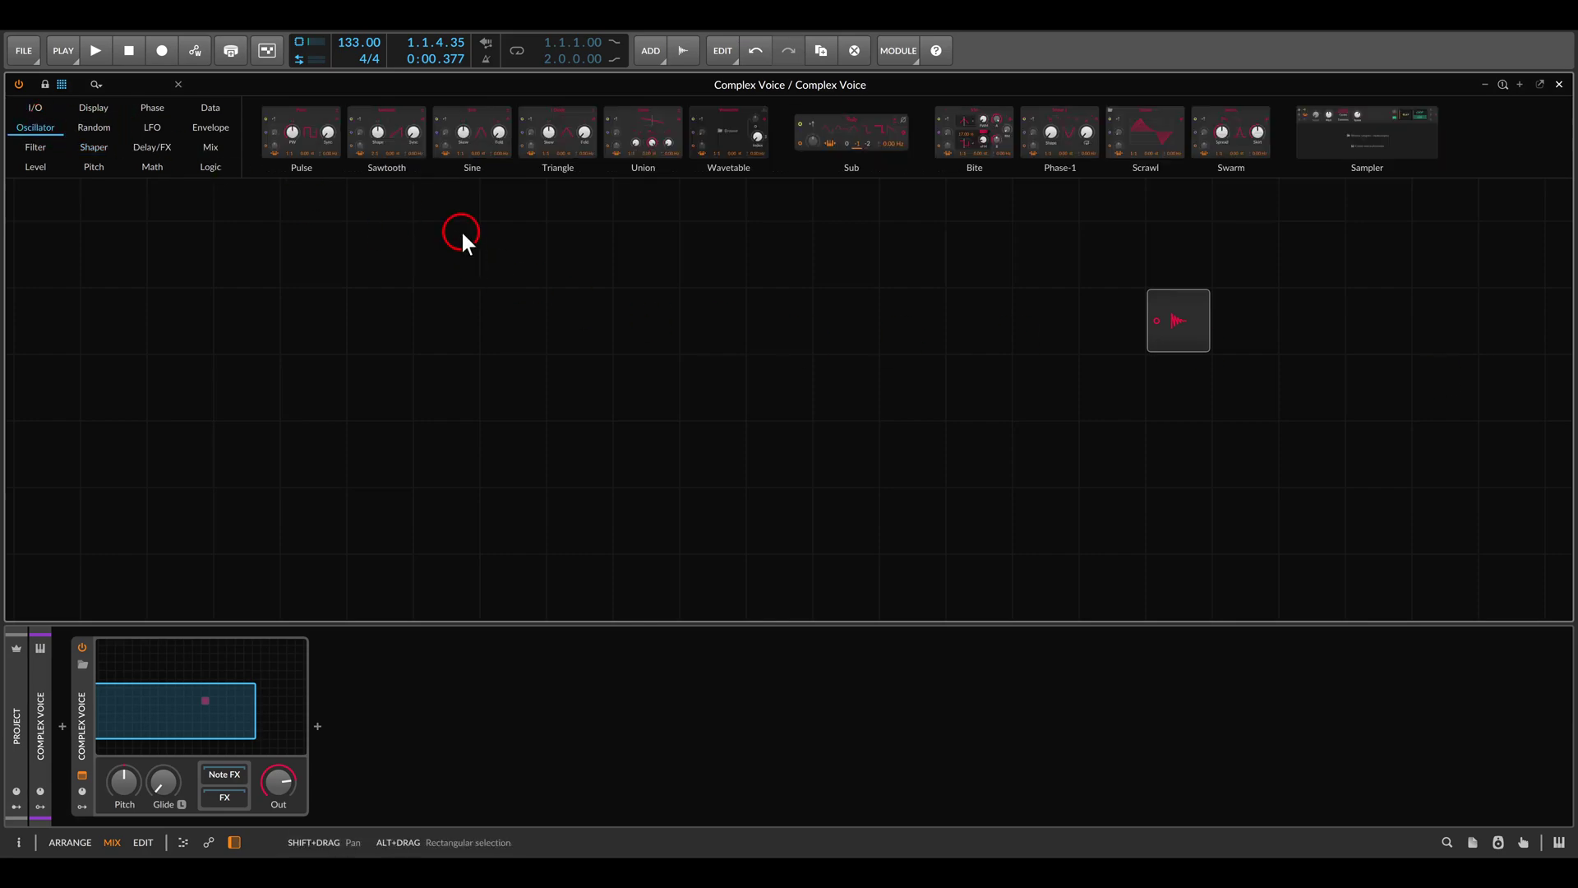
{"action": "left_click_drag", "start_coordinate": [464, 134], "coordinate": [470, 325]}
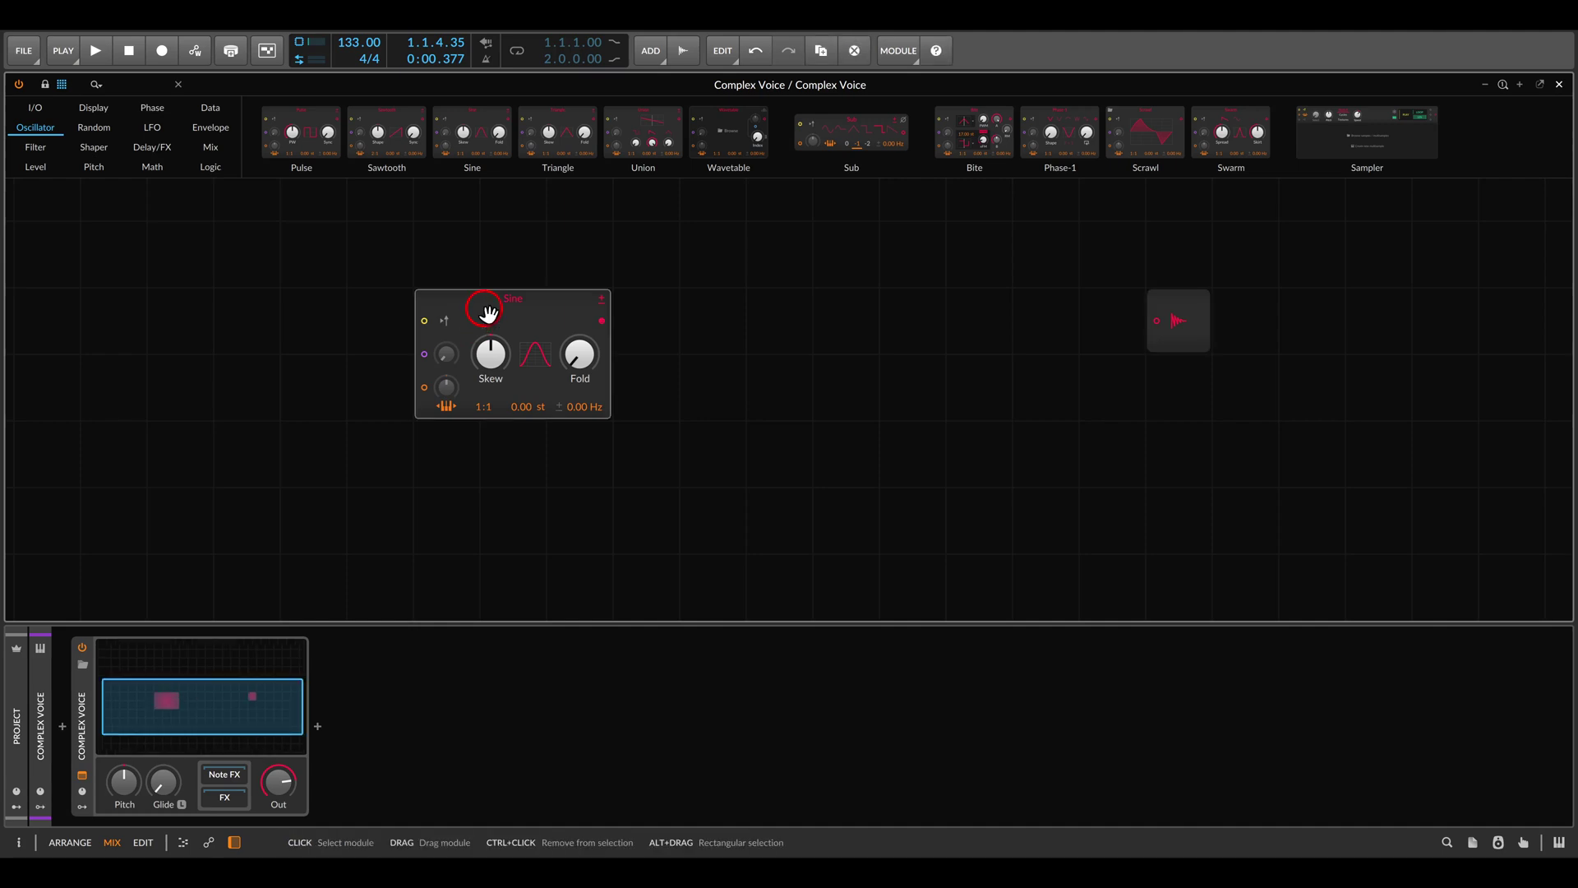
{"action": "left_click_drag", "start_coordinate": [495, 363], "coordinate": [581, 362]}
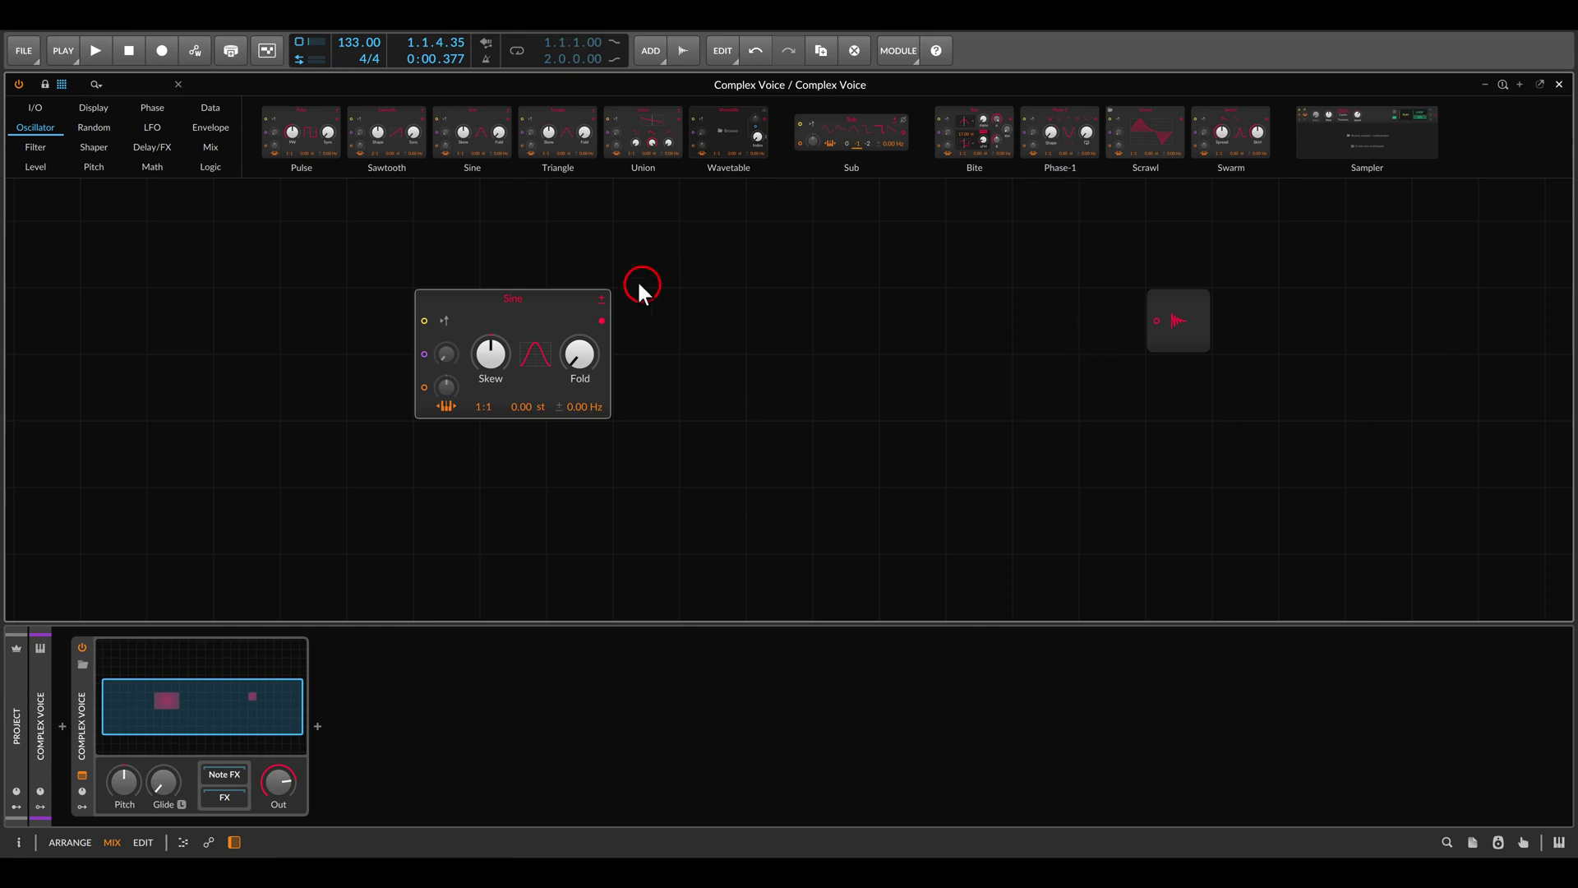
- Add a Hard Clip and a Wavefolder shaper in series after the Sine oscillator
{"action": "left_click", "coordinate": [96, 146]}
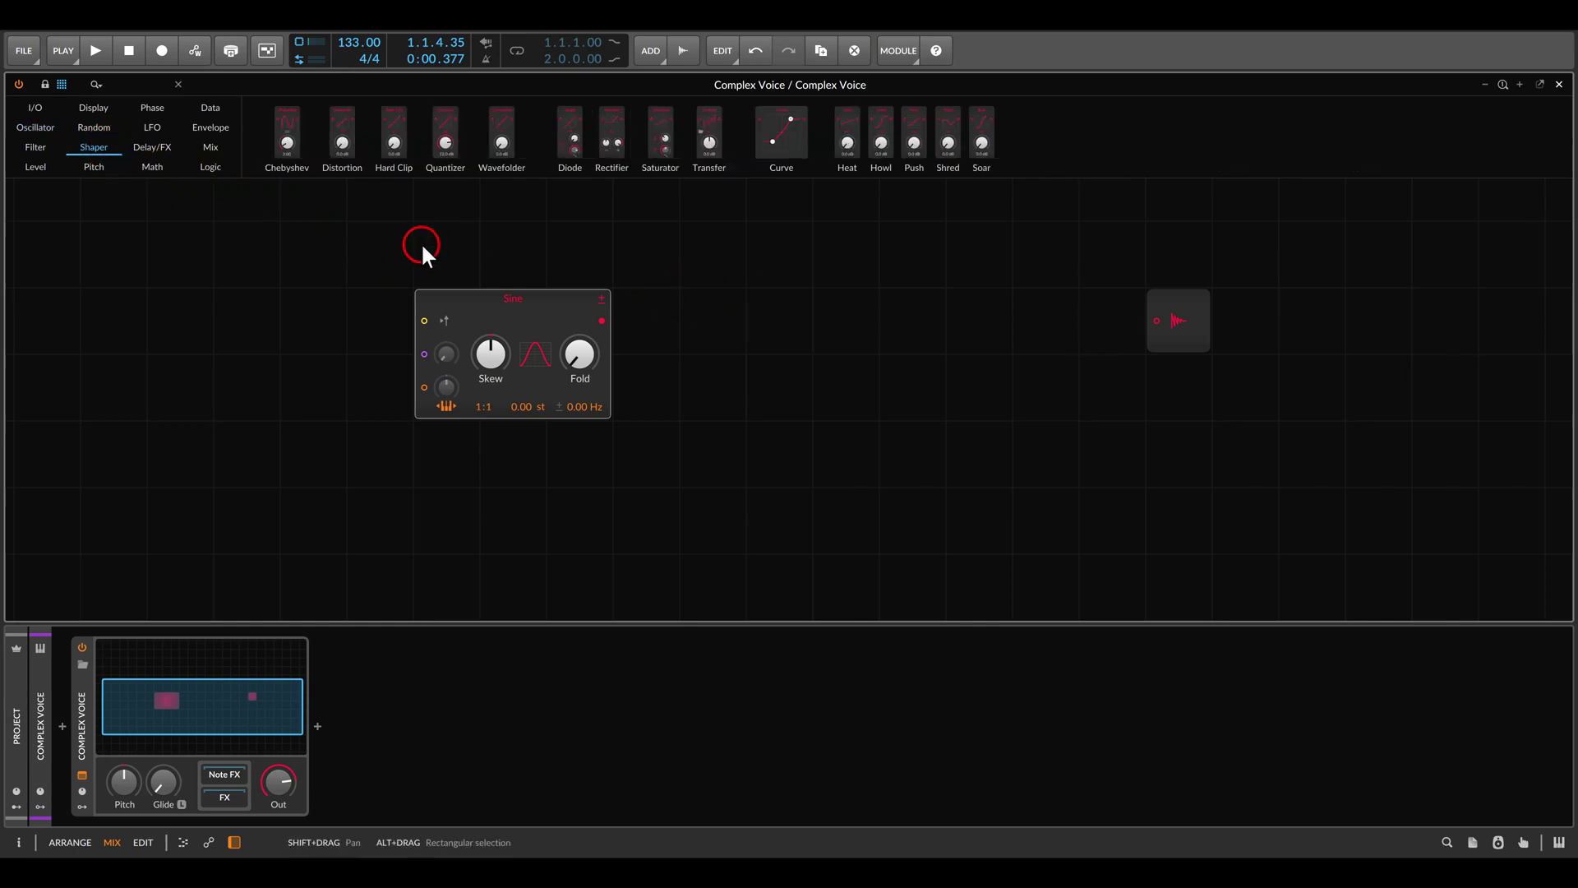
{"action": "left_click_drag", "start_coordinate": [393, 144], "coordinate": [600, 318]}
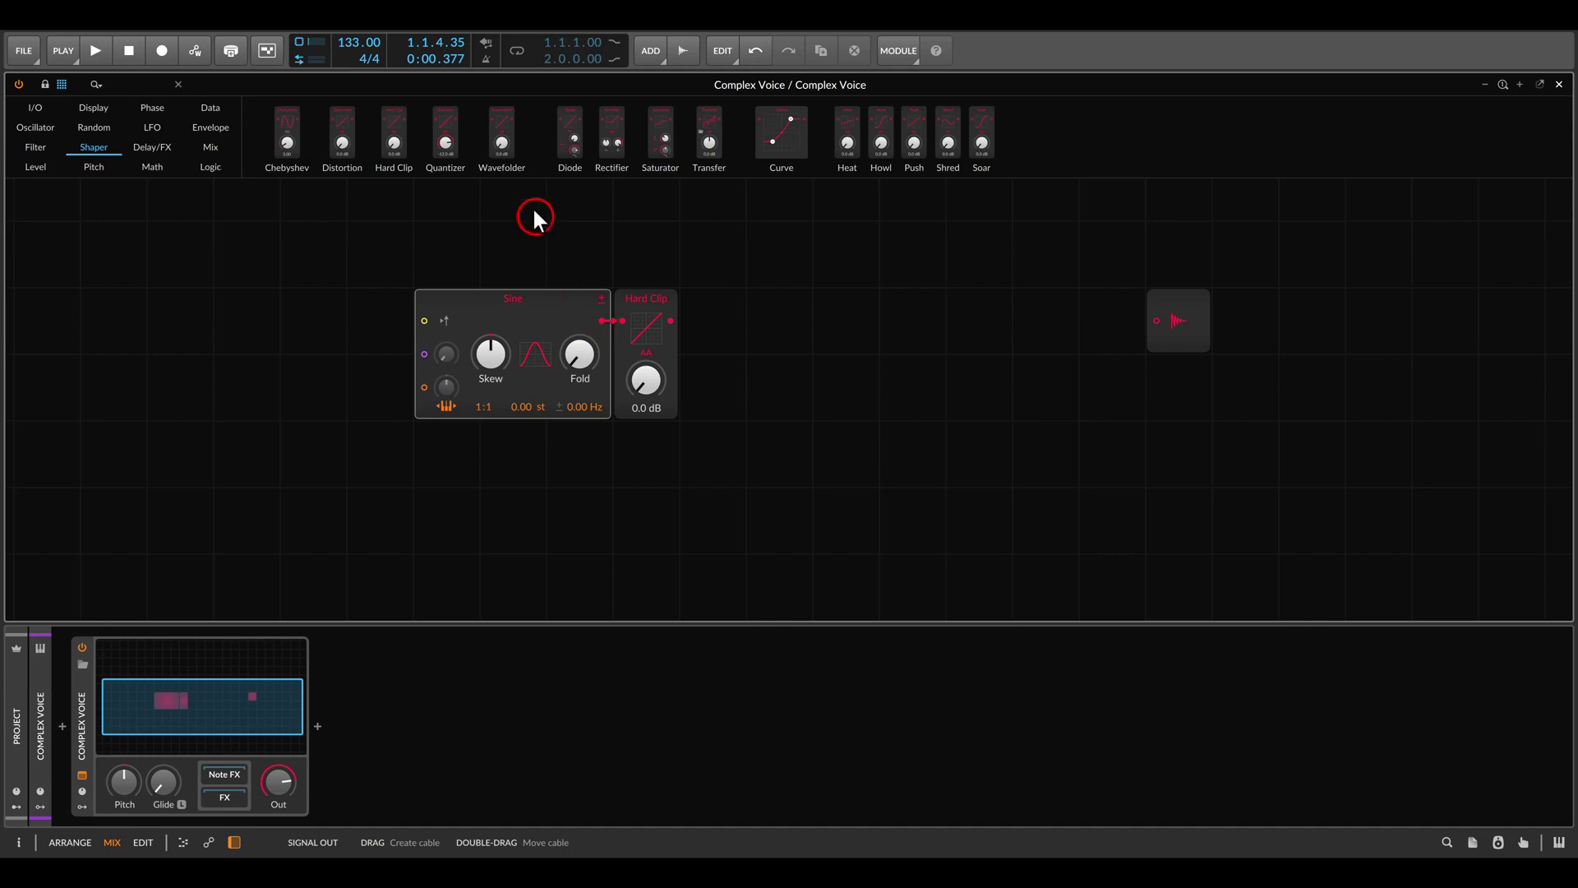
{"action": "left_click_drag", "start_coordinate": [503, 133], "coordinate": [673, 329]}
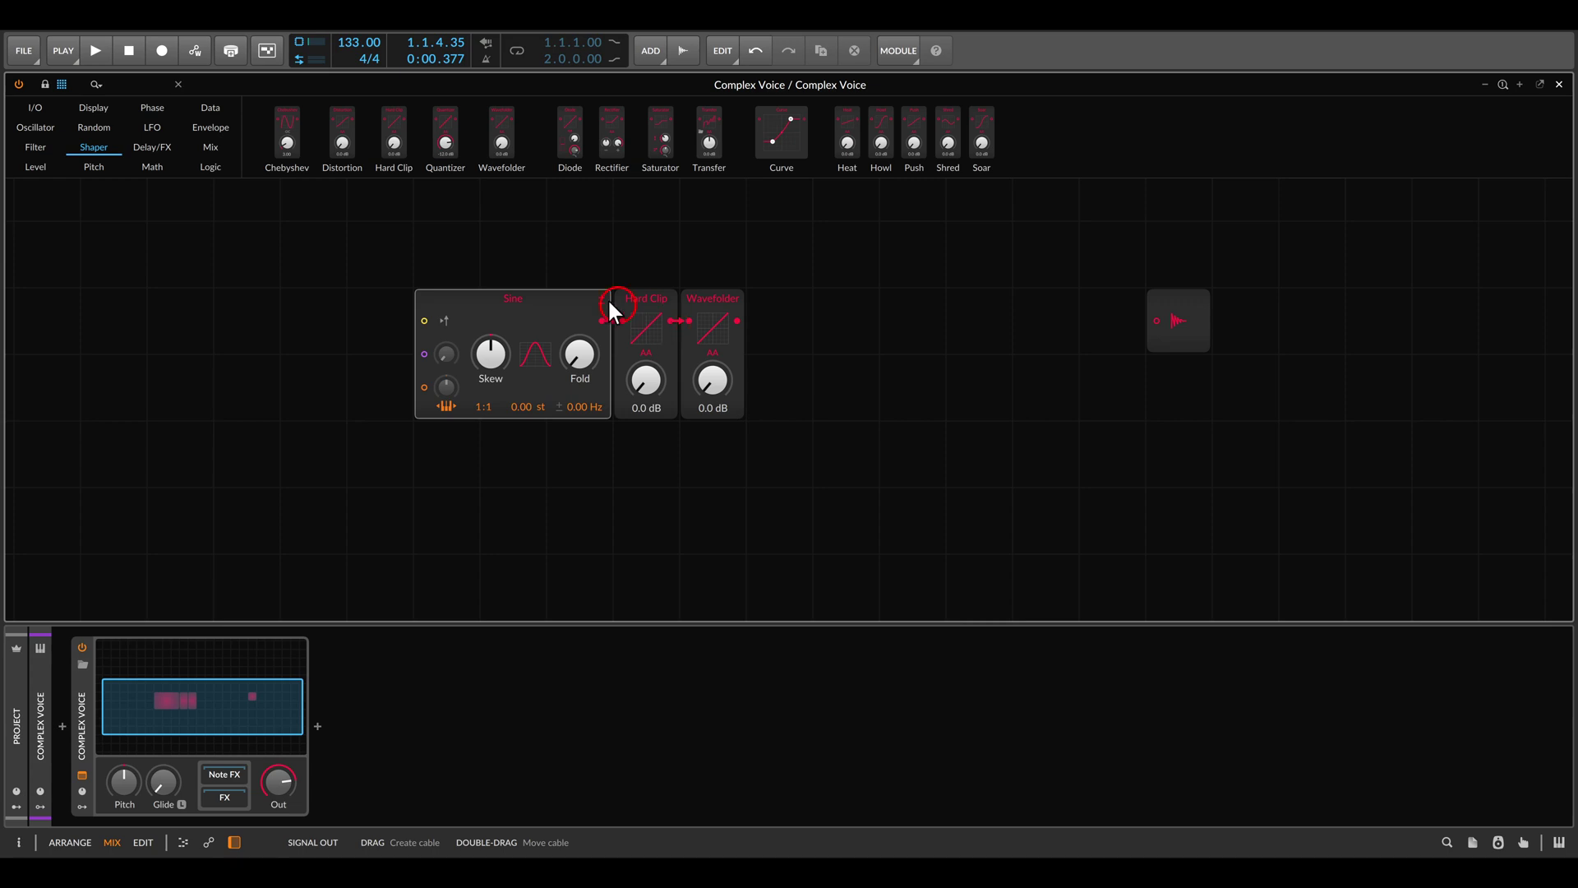
- Add an Attenuate module directly before the audio output and set it to 69.3 %
{"action": "left_click", "coordinate": [41, 167]}
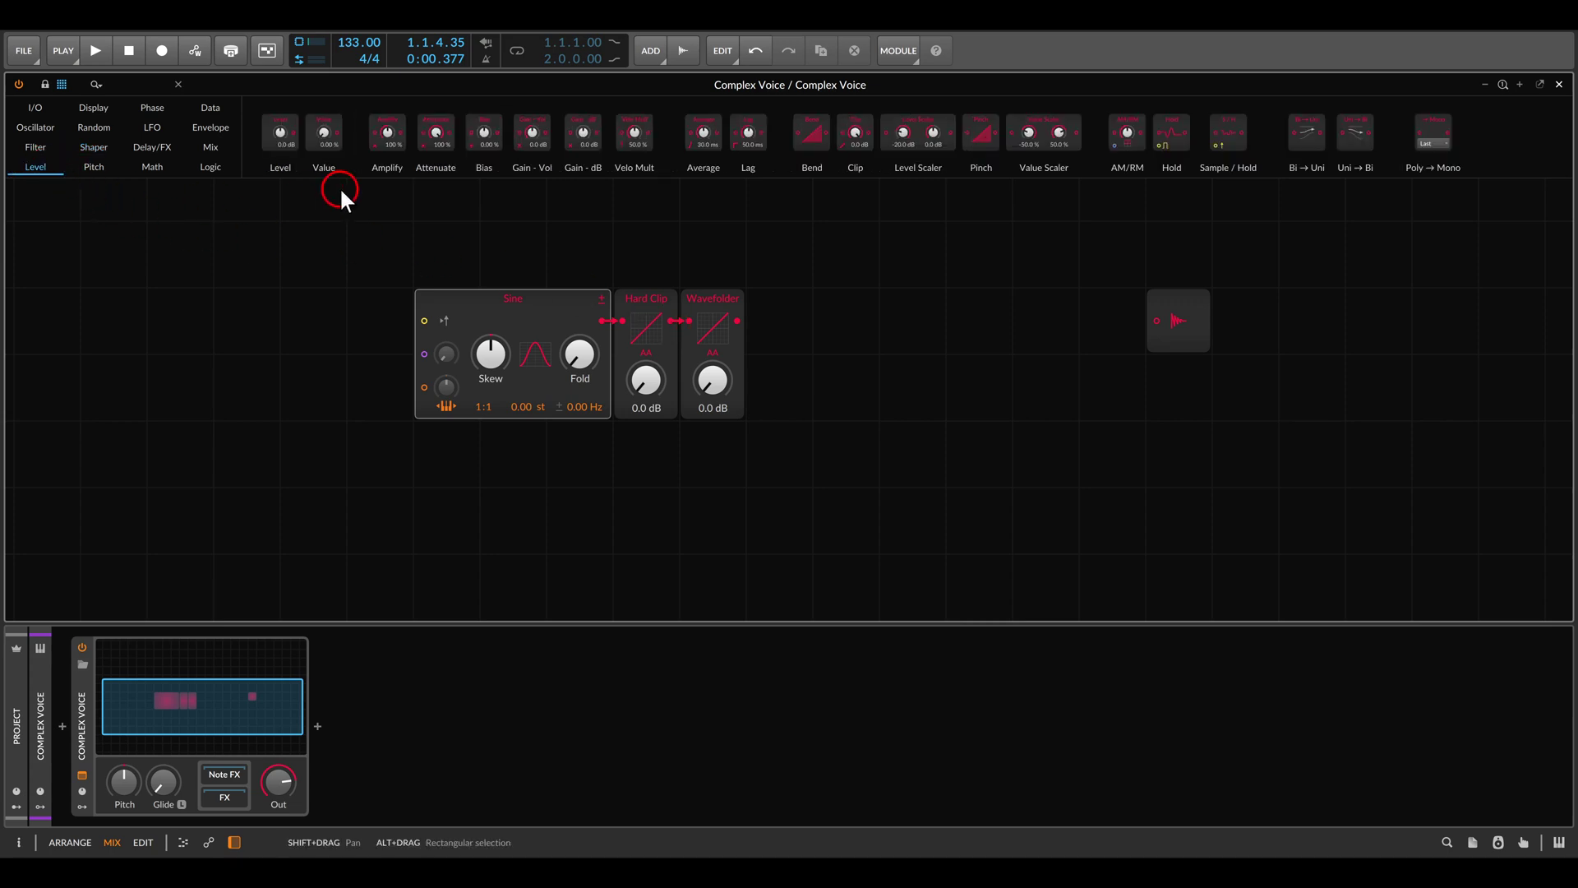
{"action": "left_click_drag", "start_coordinate": [450, 138], "coordinate": [1114, 348]}
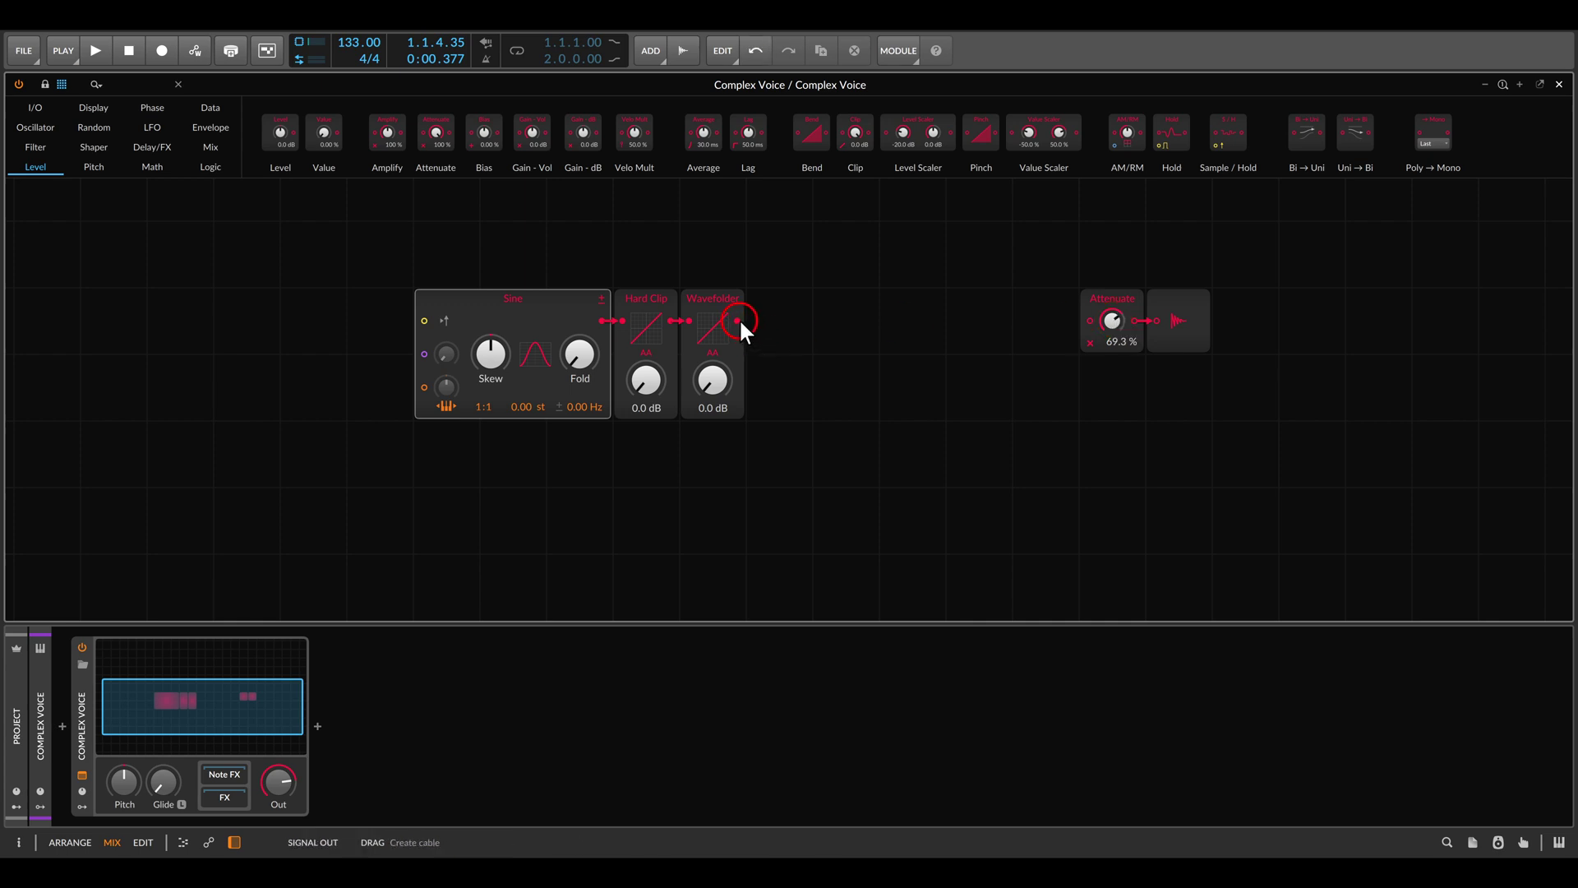
- Add an Oscilloscope after the Wavefolder and widen its display
{"action": "left_click", "coordinate": [103, 108]}
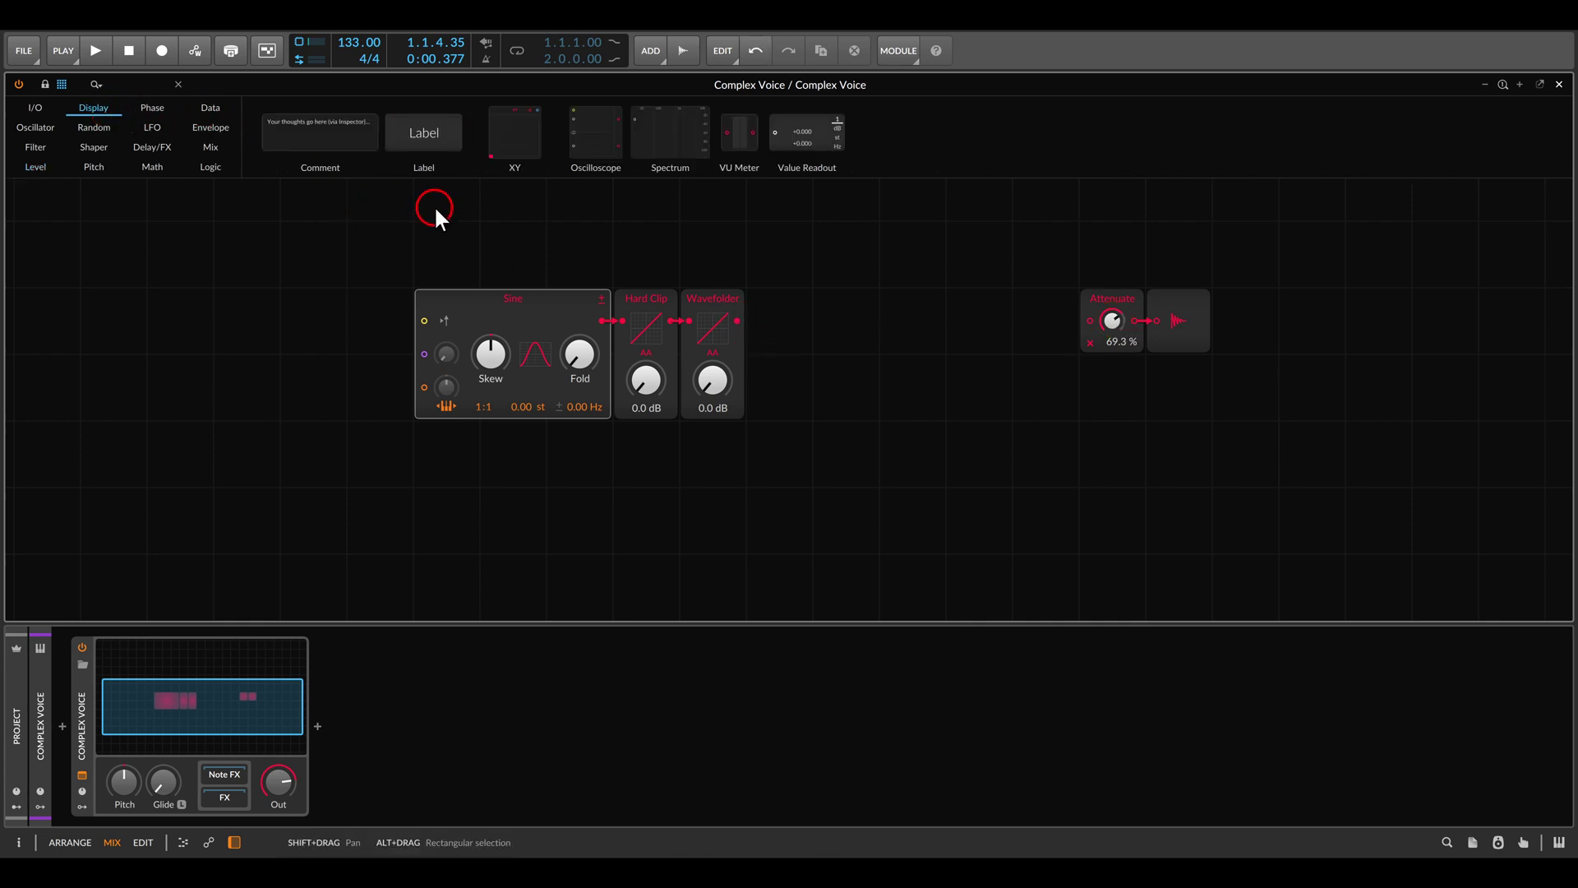
{"action": "left_click_drag", "start_coordinate": [578, 130], "coordinate": [742, 323]}
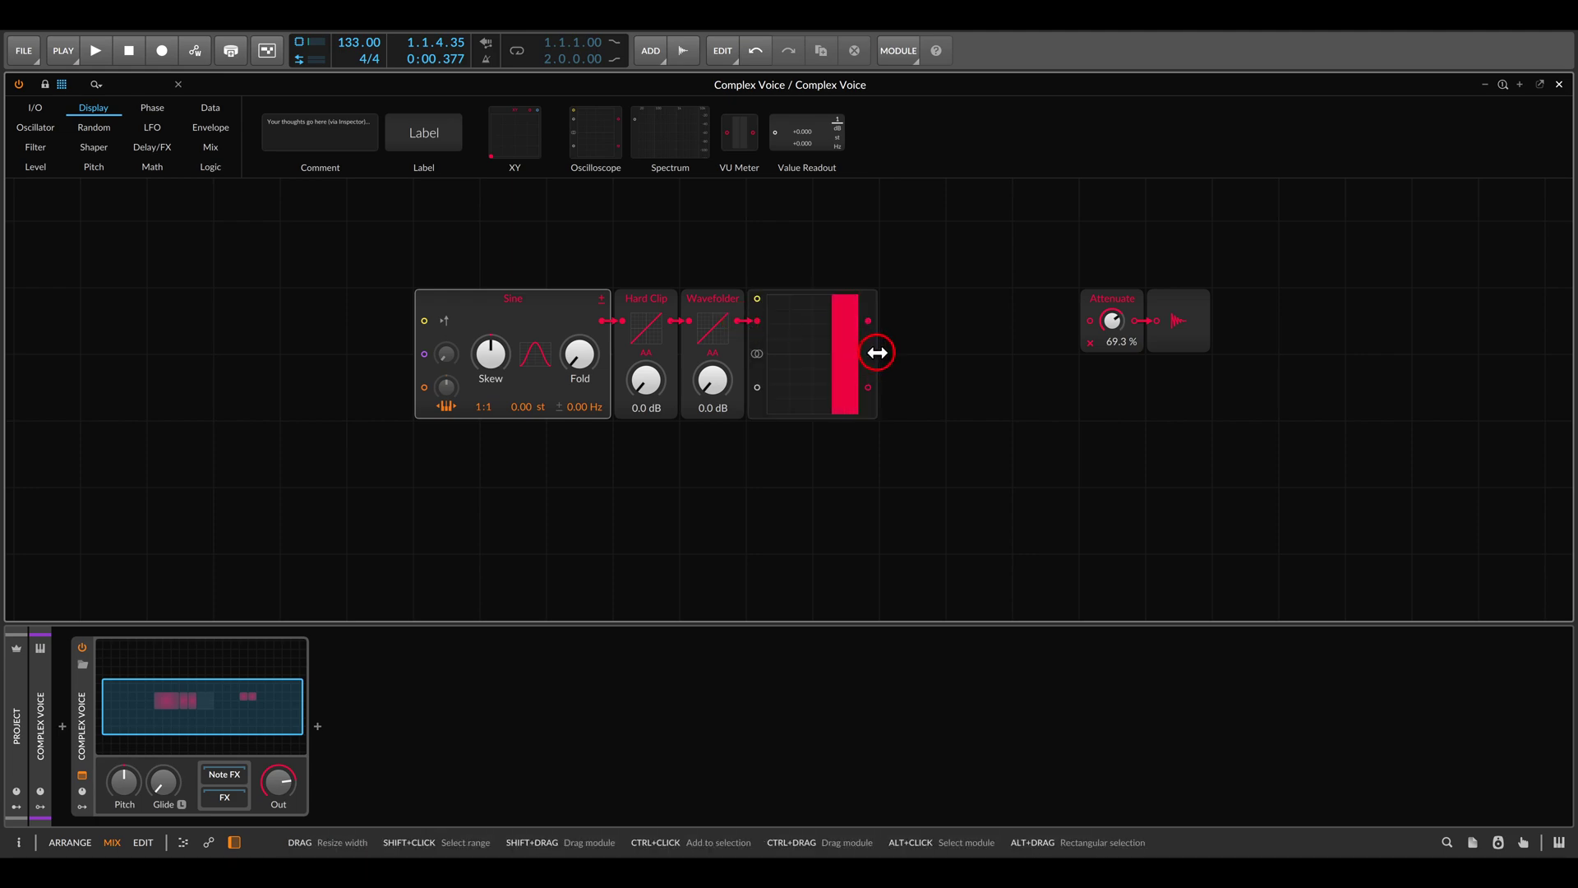
{"action": "left_click_drag", "start_coordinate": [877, 352], "coordinate": [958, 352]}
{"action": "left_click", "coordinate": [866, 346]}
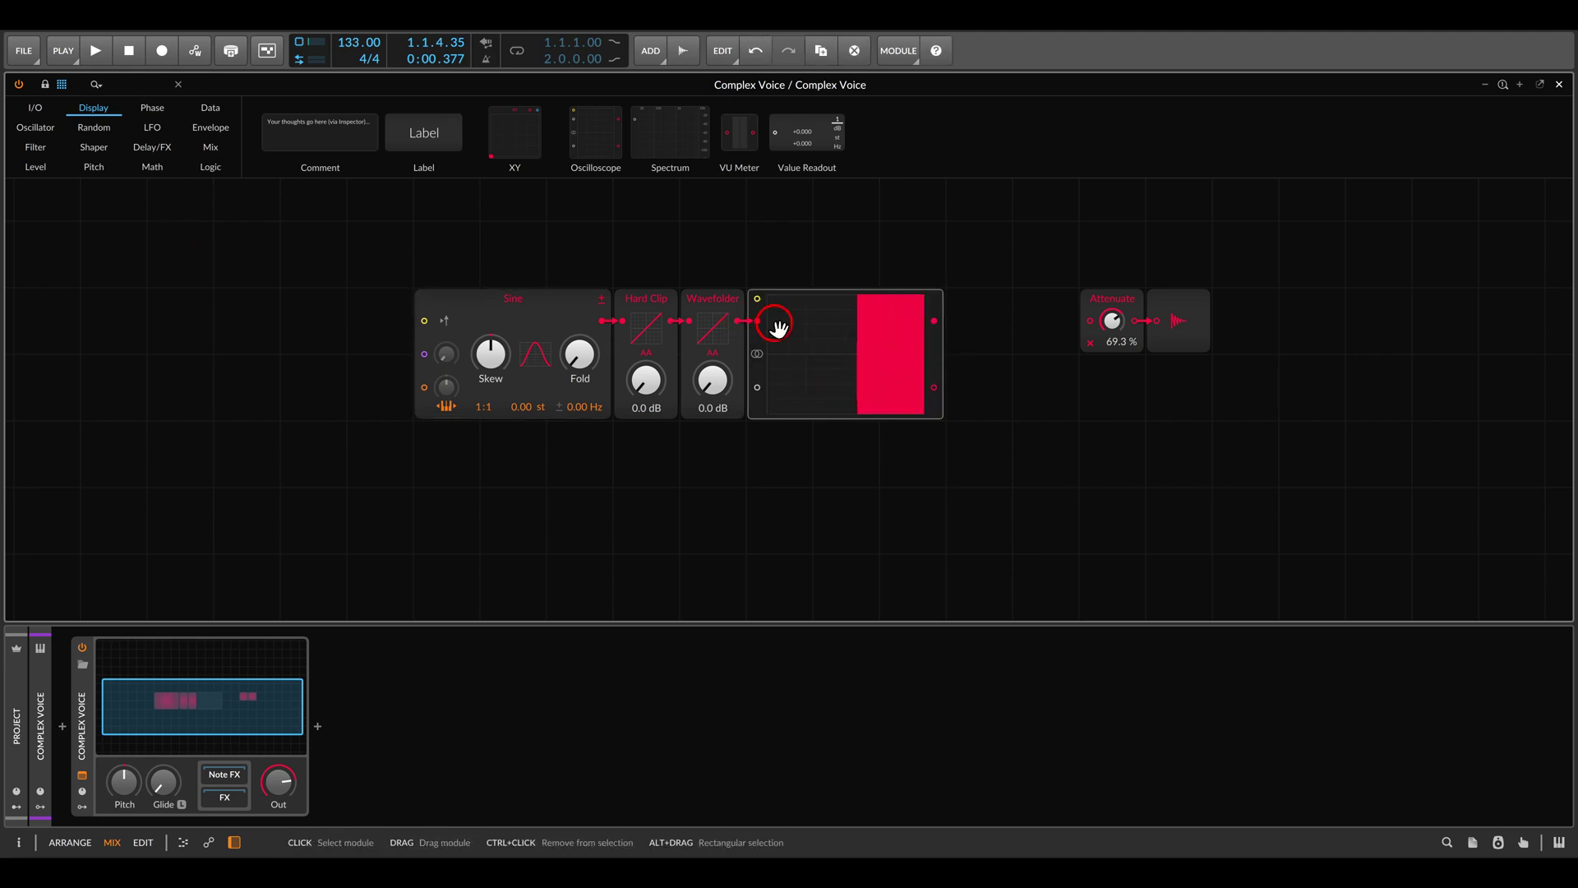
- Set the Oscilloscope's mode to Pitch and connect its first signal output to the Attenuate module
{"action": "left_click", "coordinate": [18, 842]}
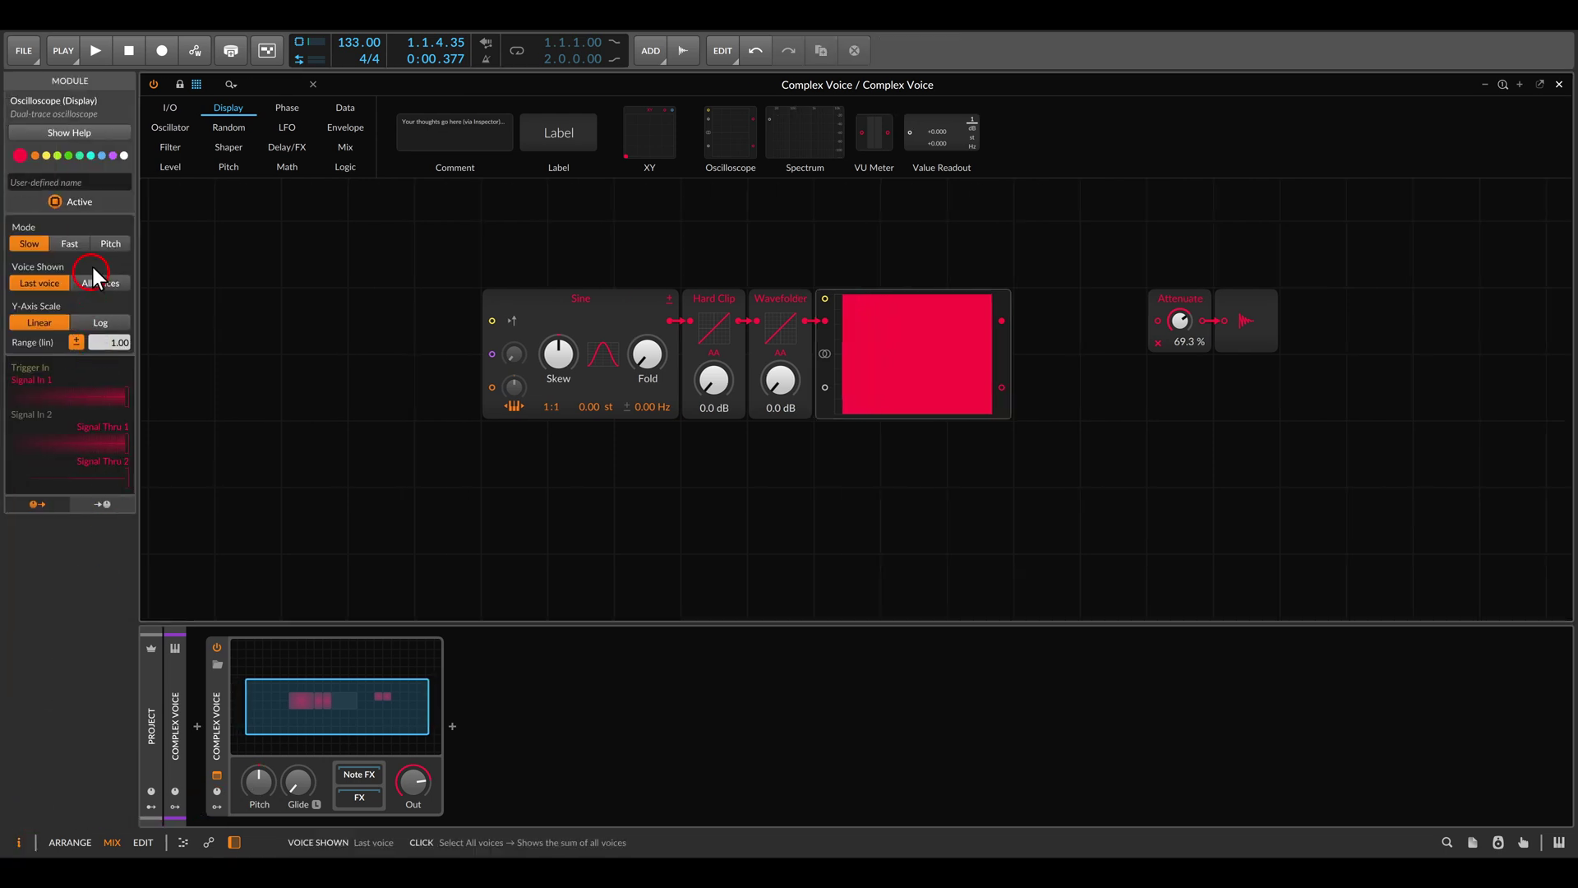
{"action": "left_click", "coordinate": [110, 243]}
{"action": "left_click_drag", "start_coordinate": [1014, 323], "coordinate": [1160, 321]}
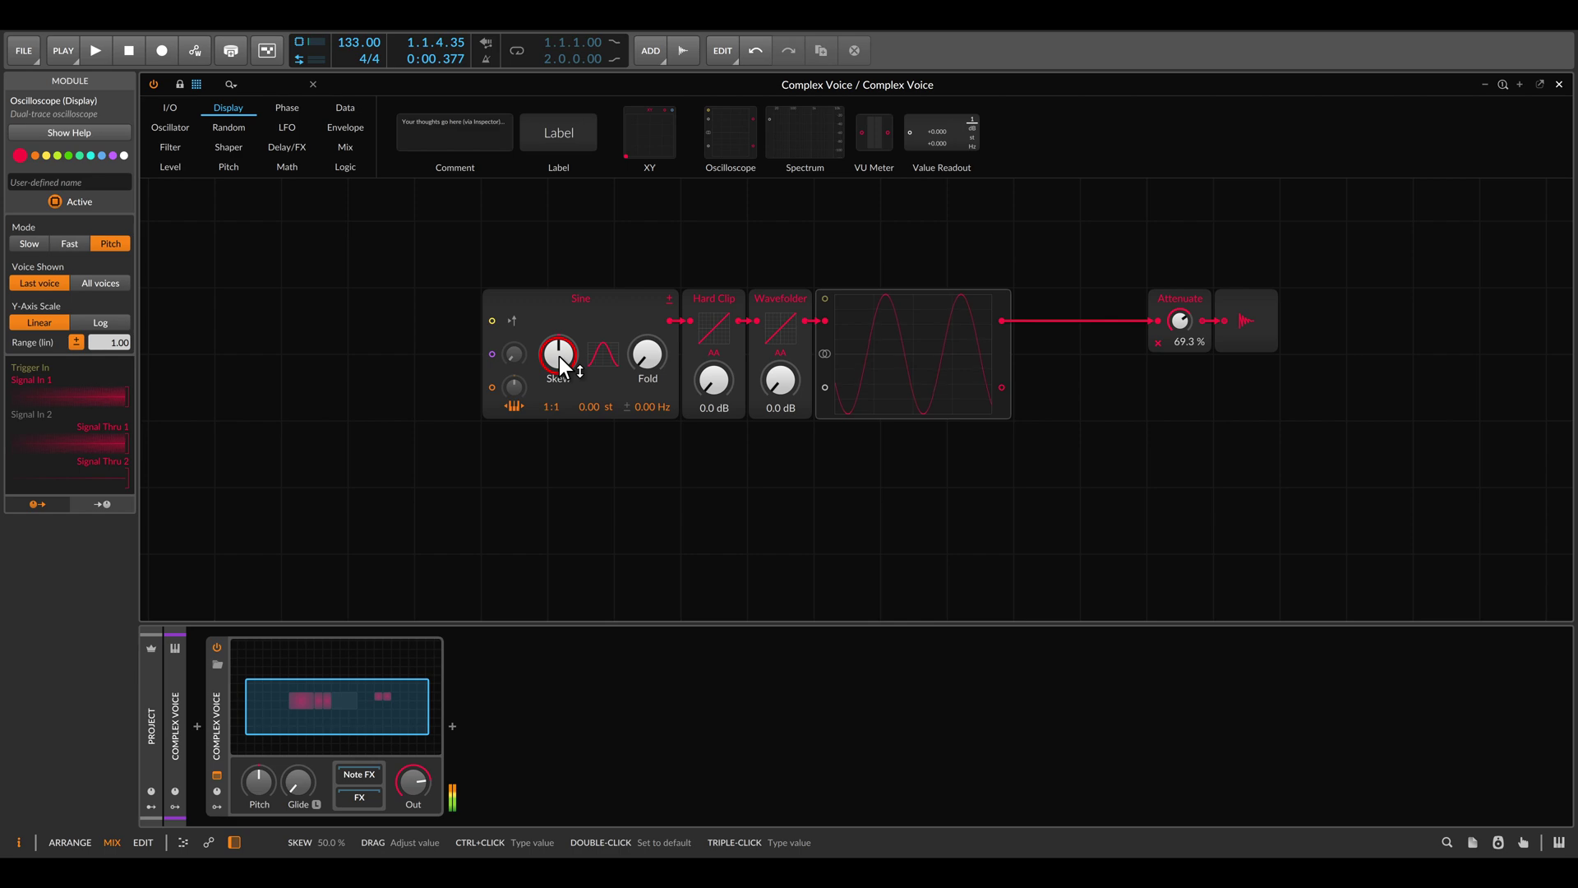
- Try the Sine's Skew and Fold, the Hard Clip and the Wavefolder individually, returning each to its default
{"action": "mouse_move", "coordinate": [559, 357]}
{"action": "left_mouse_down"}
{"action": "mouse_move", "coordinate": [559, 386]}
{"action": "mouse_move", "coordinate": [559, 361]}
{"action": "mouse_move", "coordinate": [653, 359]}
{"action": "mouse_move", "coordinate": [714, 383]}
{"action": "mouse_move", "coordinate": [559, 353]}
{"action": "left_mouse_up"}
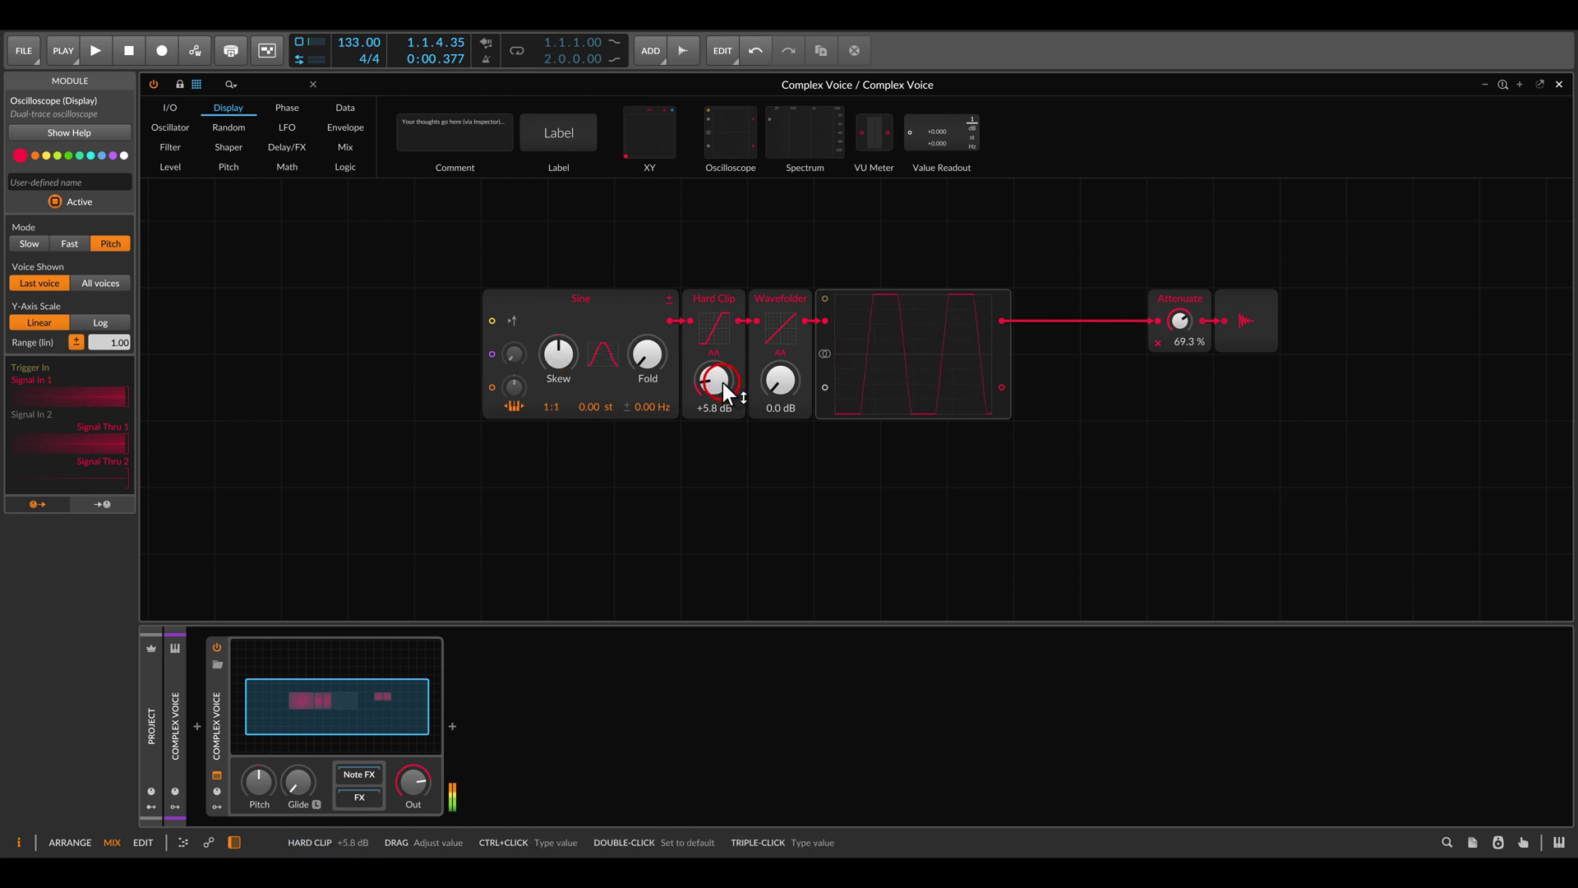
{"action": "left_click_drag", "start_coordinate": [723, 383], "coordinate": [790, 369]}
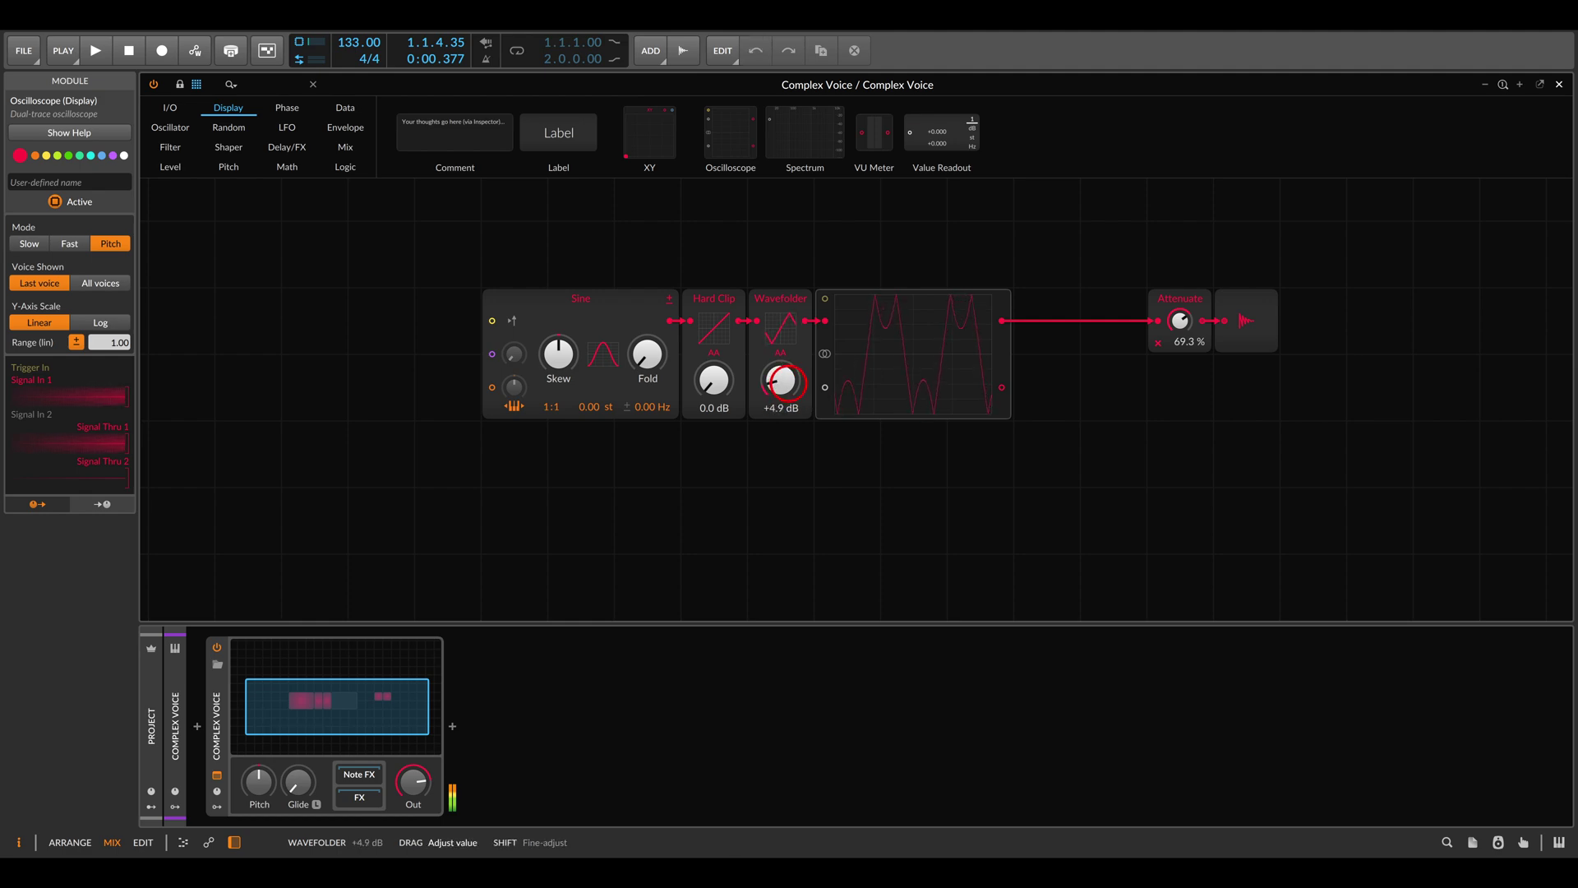
{"action": "double_click", "coordinate": [788, 381]}
{"action": "left_click_drag", "start_coordinate": [658, 362], "coordinate": [657, 371]}
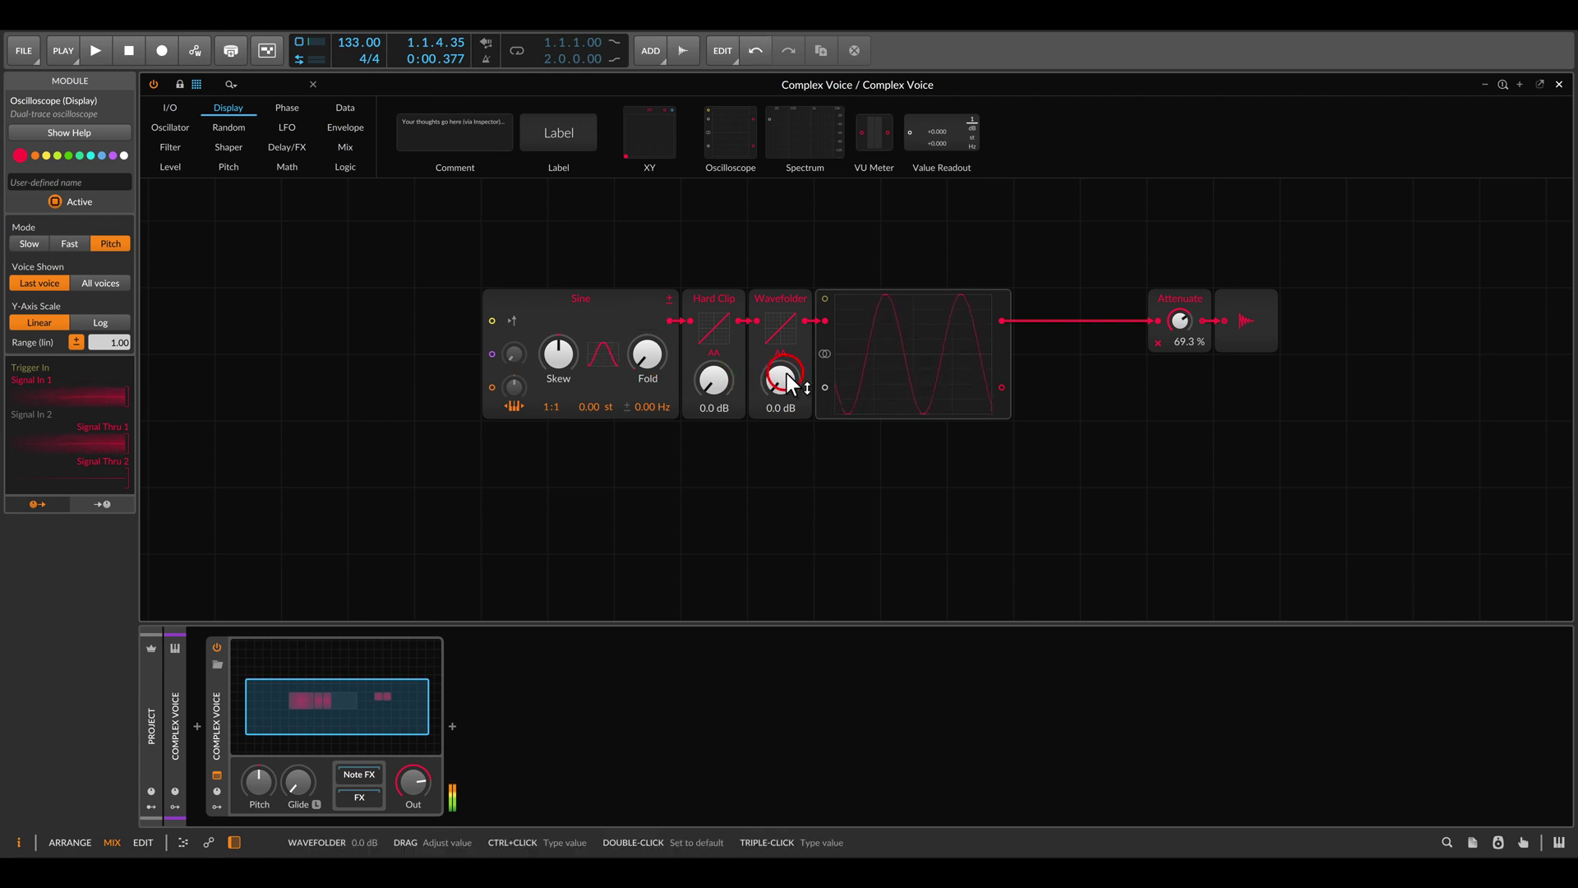
- Try combining Hard Clip at +4.0 dB, Wavefolder at +3.2 dB and Fold at +8.64 st, and reset them to default
{"action": "left_click_drag", "start_coordinate": [787, 383], "coordinate": [713, 371]}
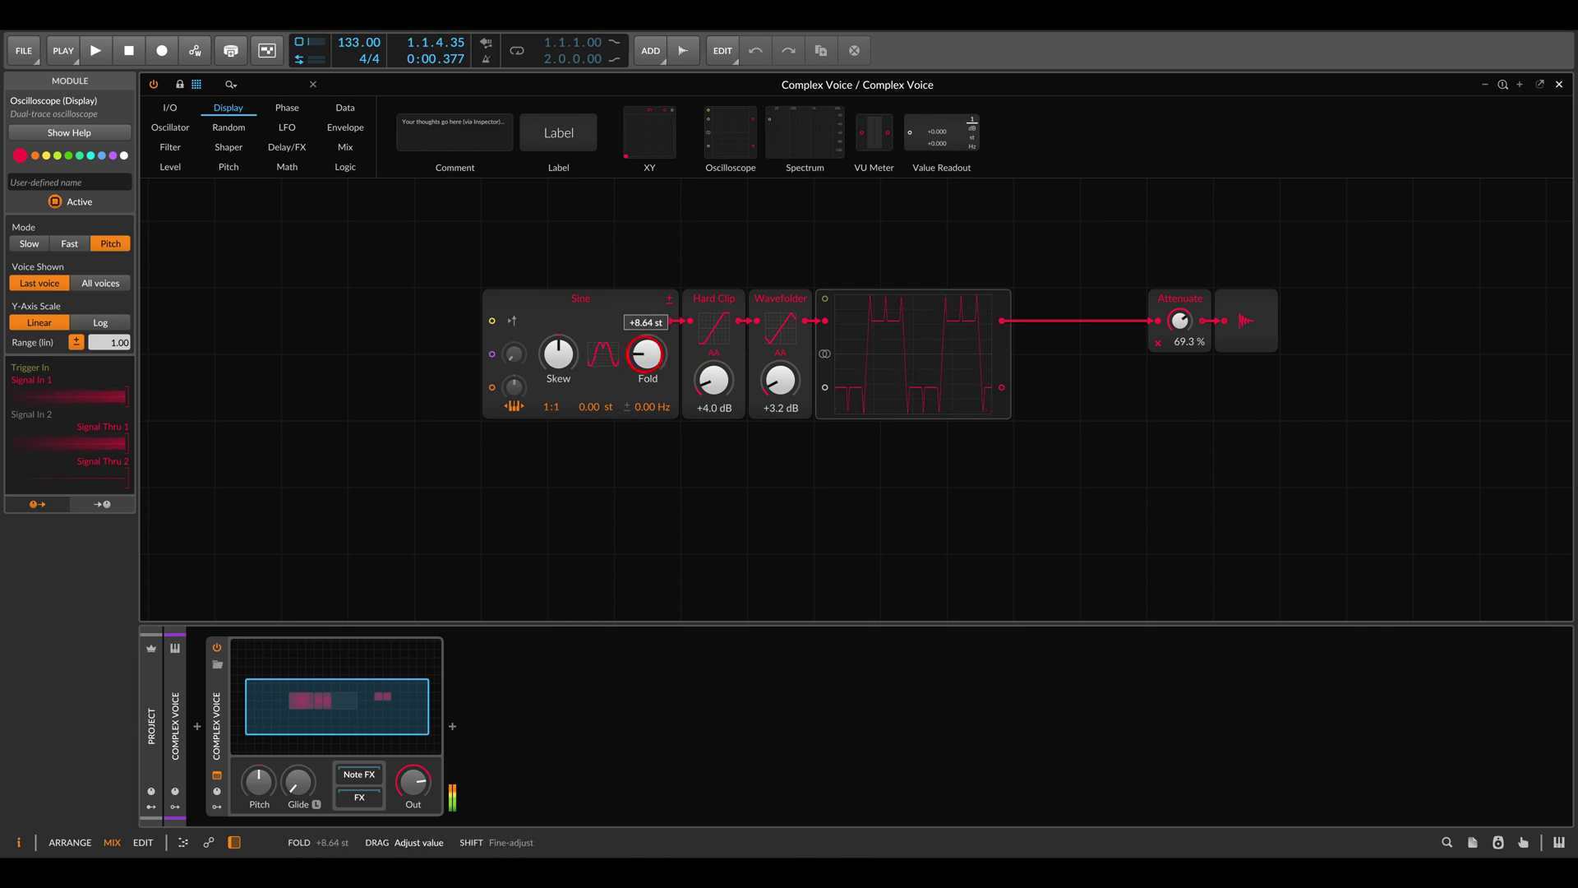
{"action": "double_click", "coordinate": [723, 380]}
{"action": "double_click", "coordinate": [772, 379]}
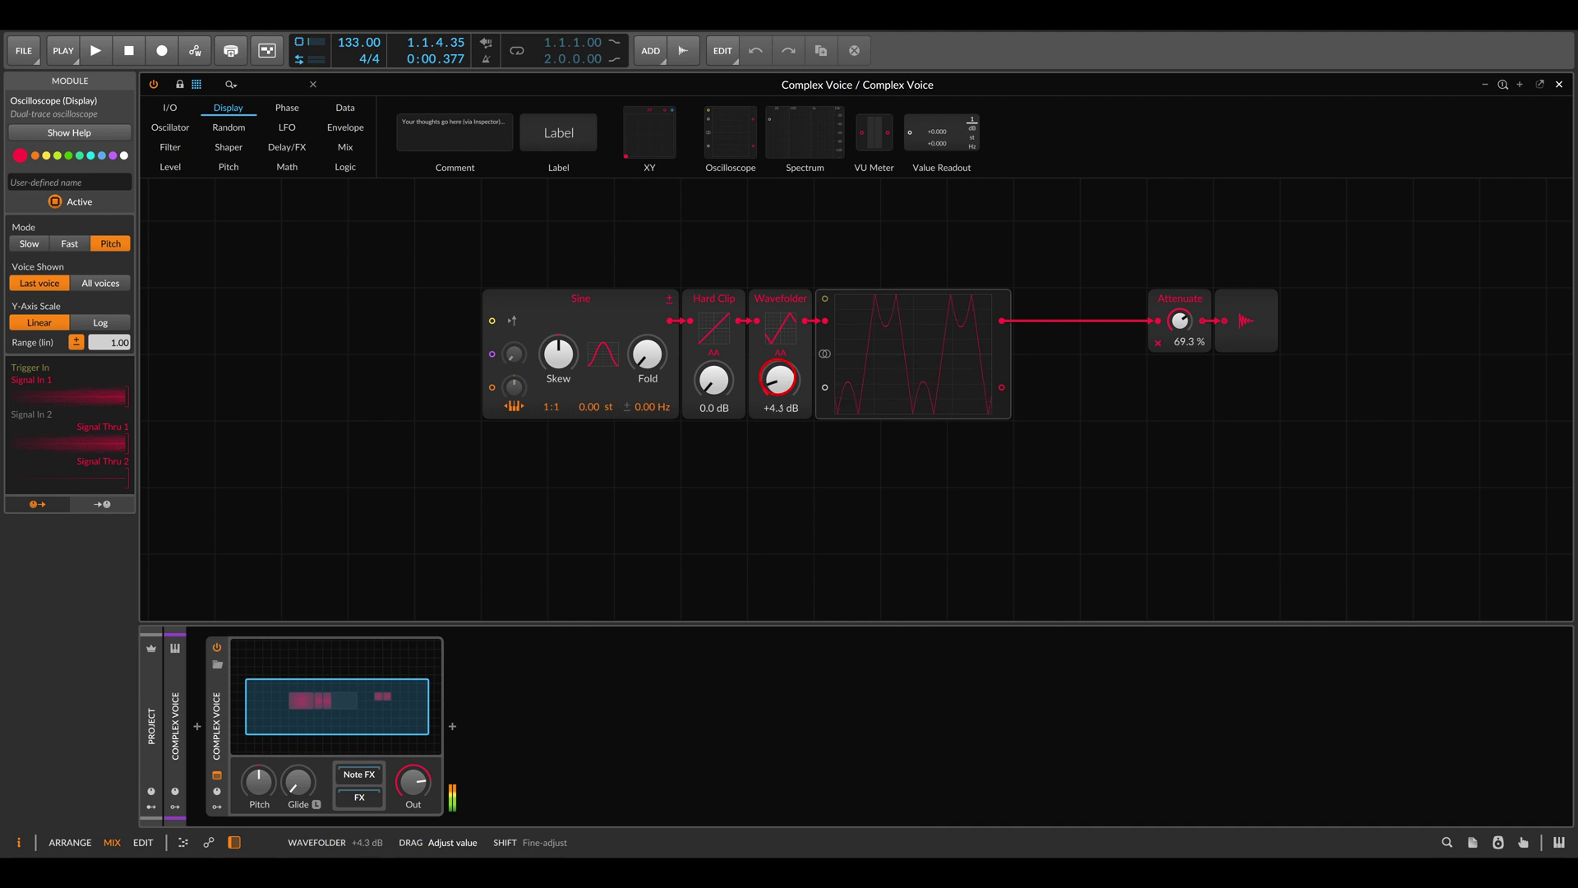
- Reset the Attenuate module to 0 % and delete the Oscilloscope
{"action": "double_click", "coordinate": [1178, 321]}
{"action": "left_click", "coordinate": [945, 368]}
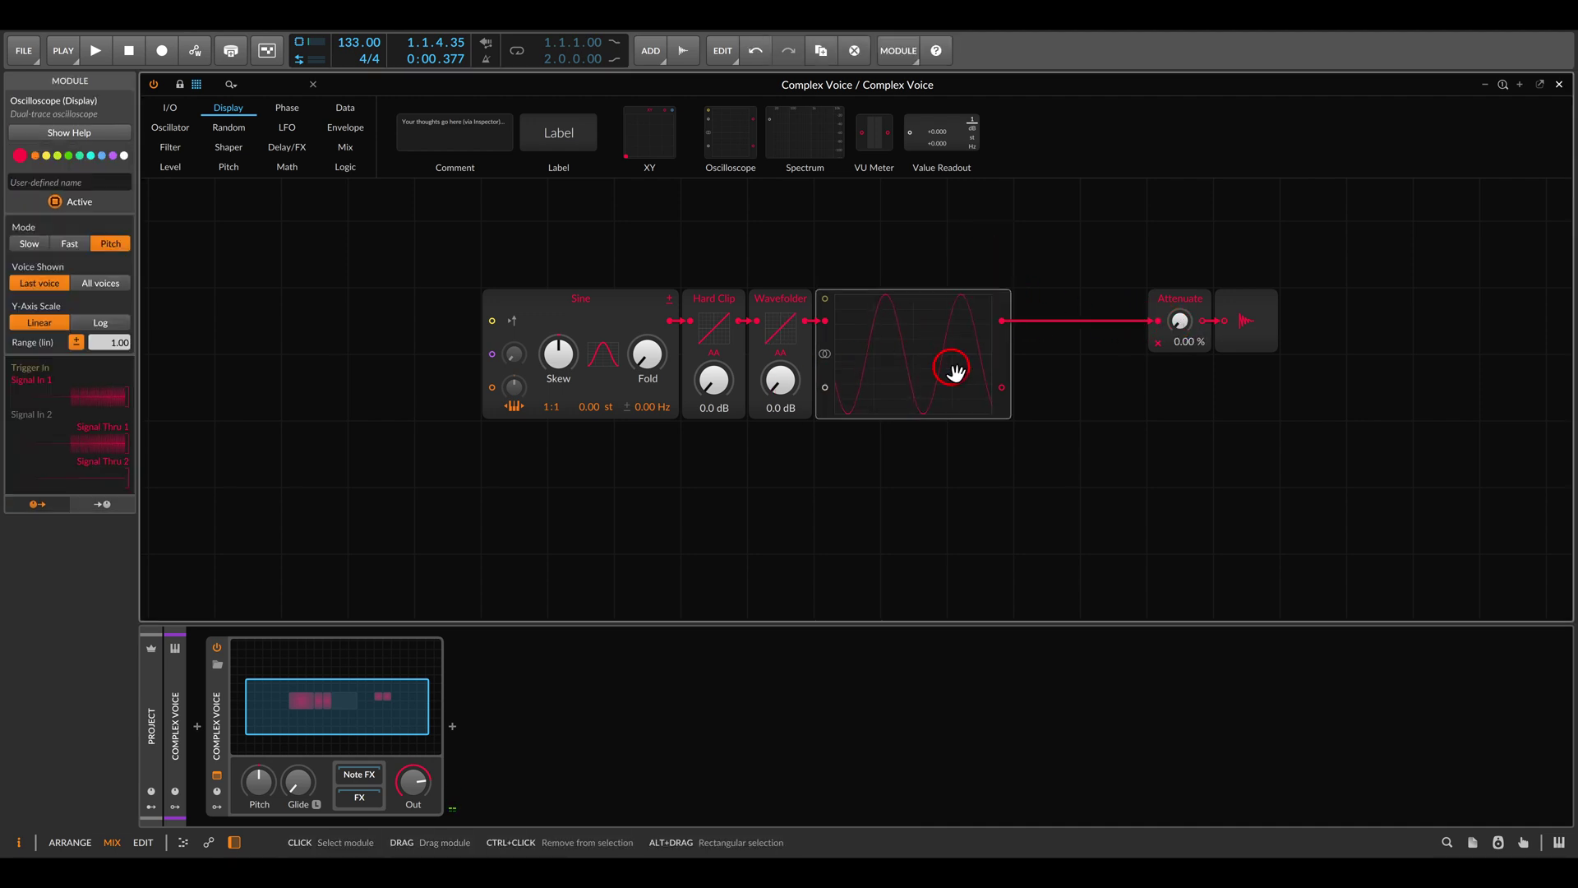
{"action": "key", "text": "Delete"}
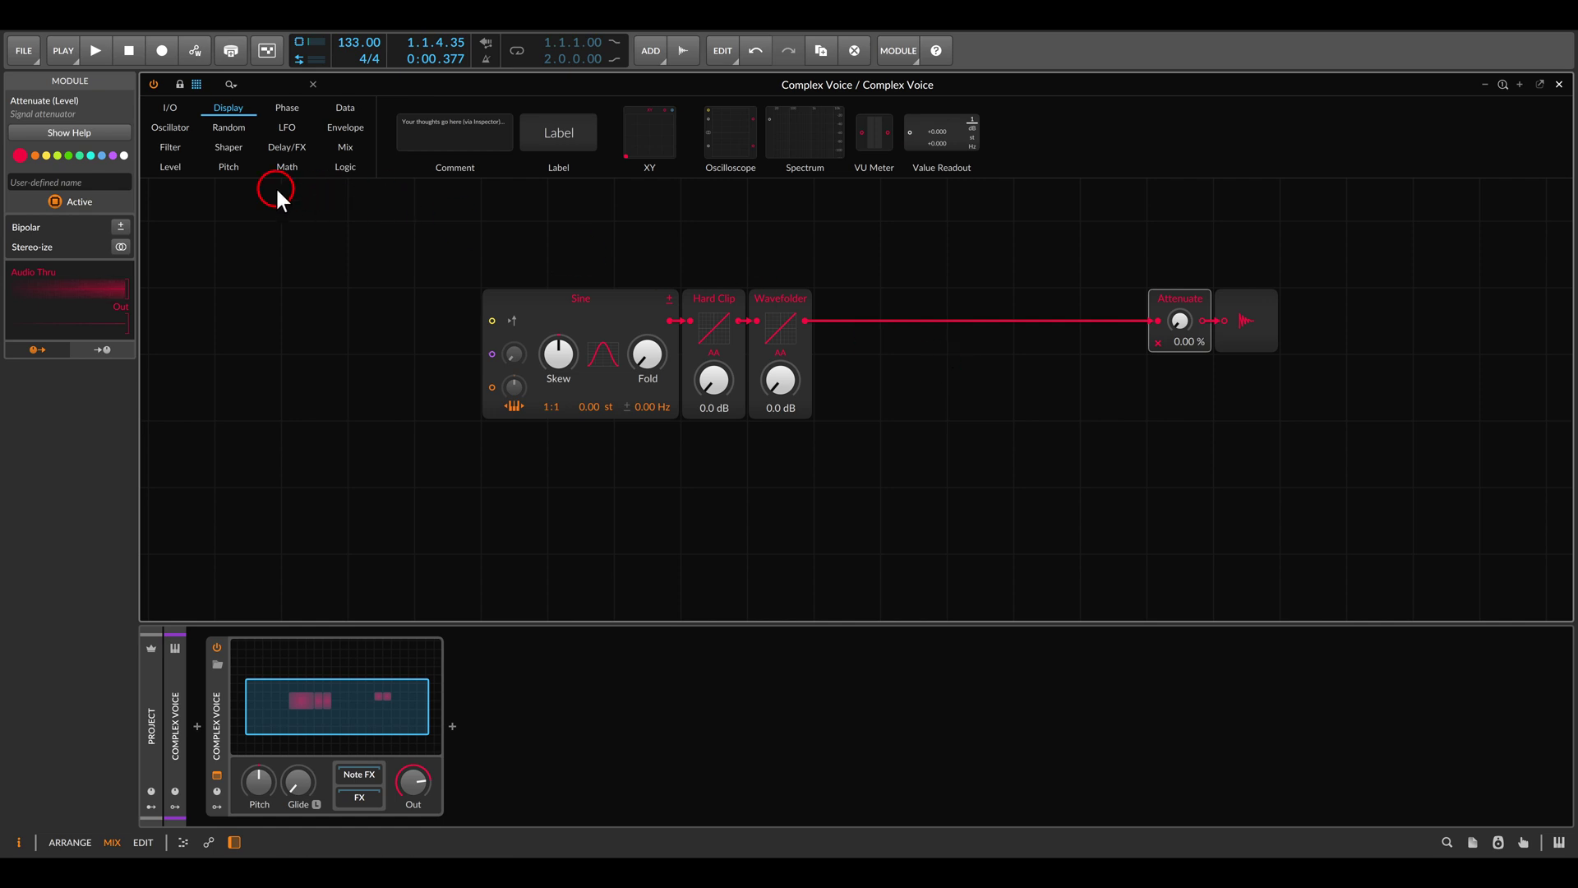
- Insert an AM/RM module between the Wavefolder and Attenuate modules and name it VCA
{"action": "left_click", "coordinate": [170, 167]}
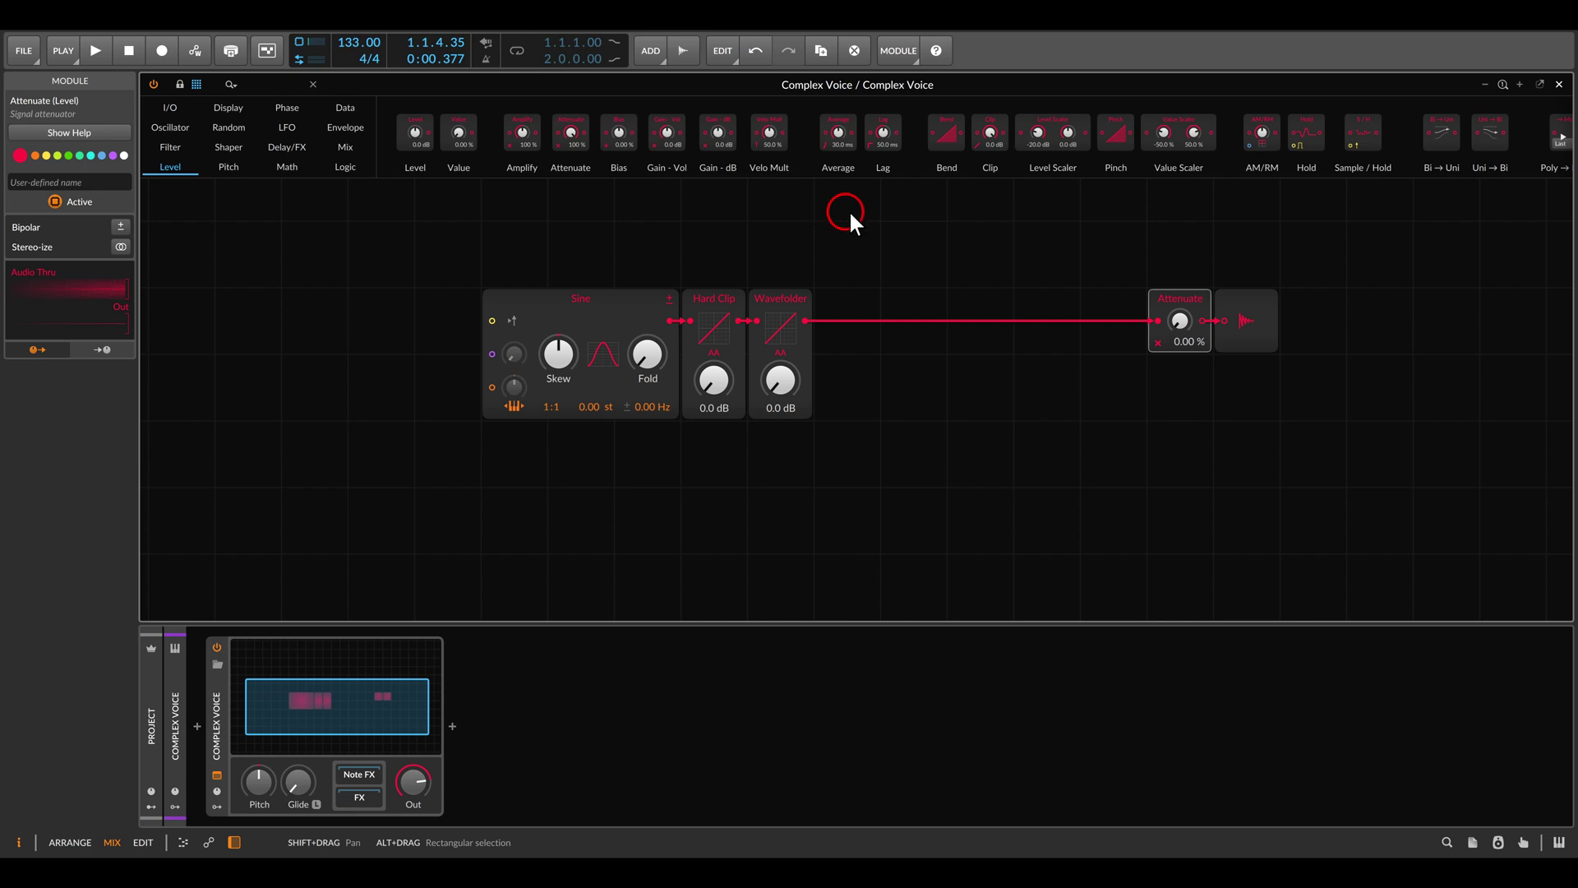
{"action": "left_click_drag", "start_coordinate": [1250, 129], "coordinate": [962, 306]}
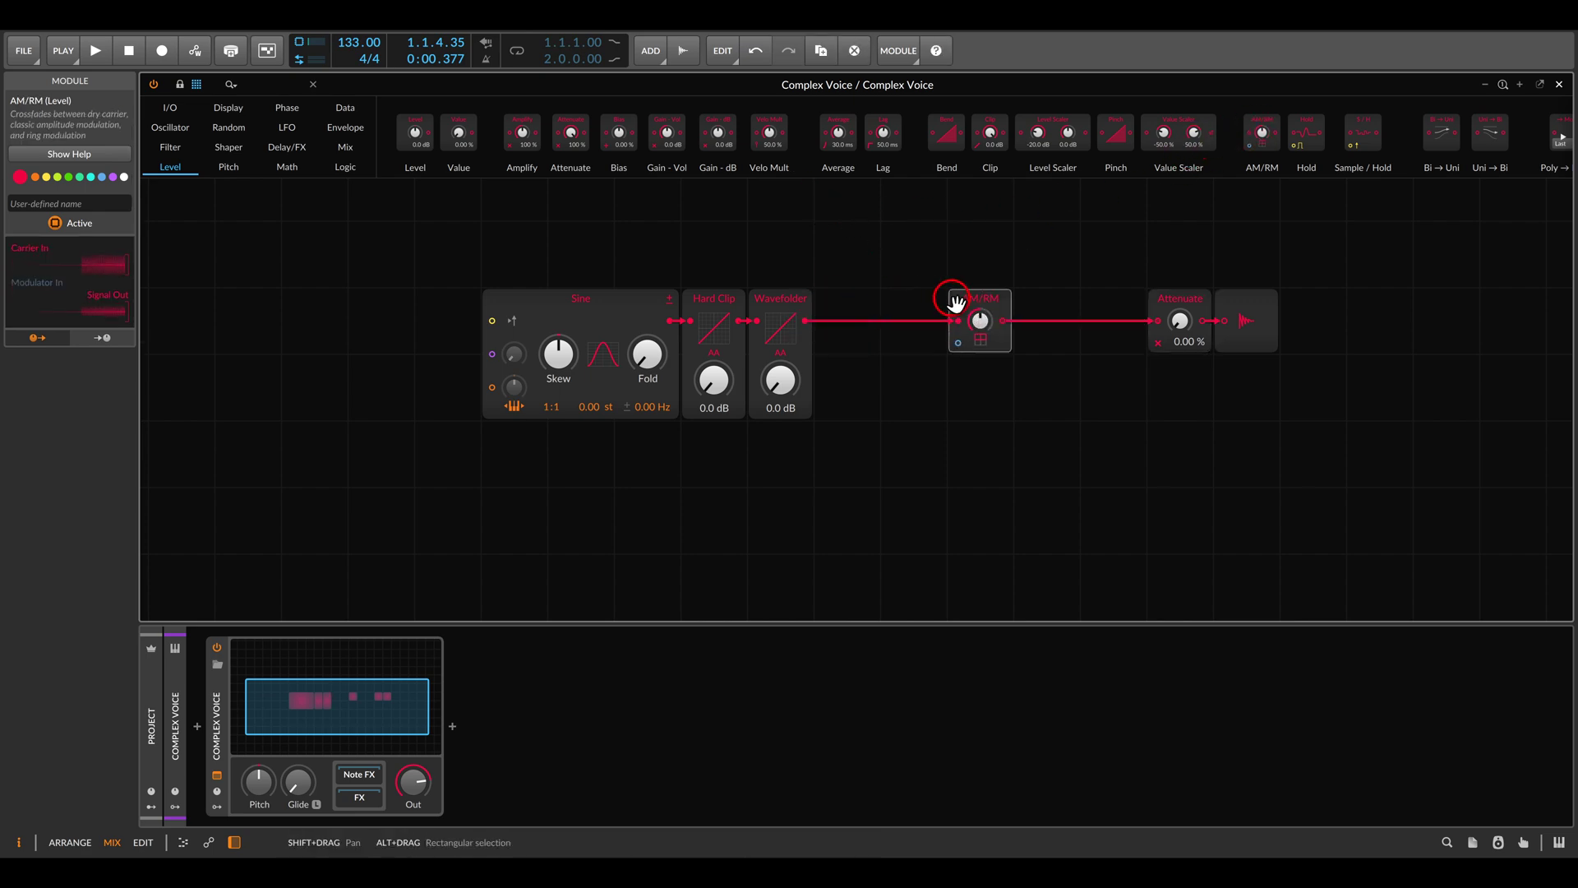
{"action": "left_click", "coordinate": [103, 205]}
{"action": "type", "text": "VCA"}
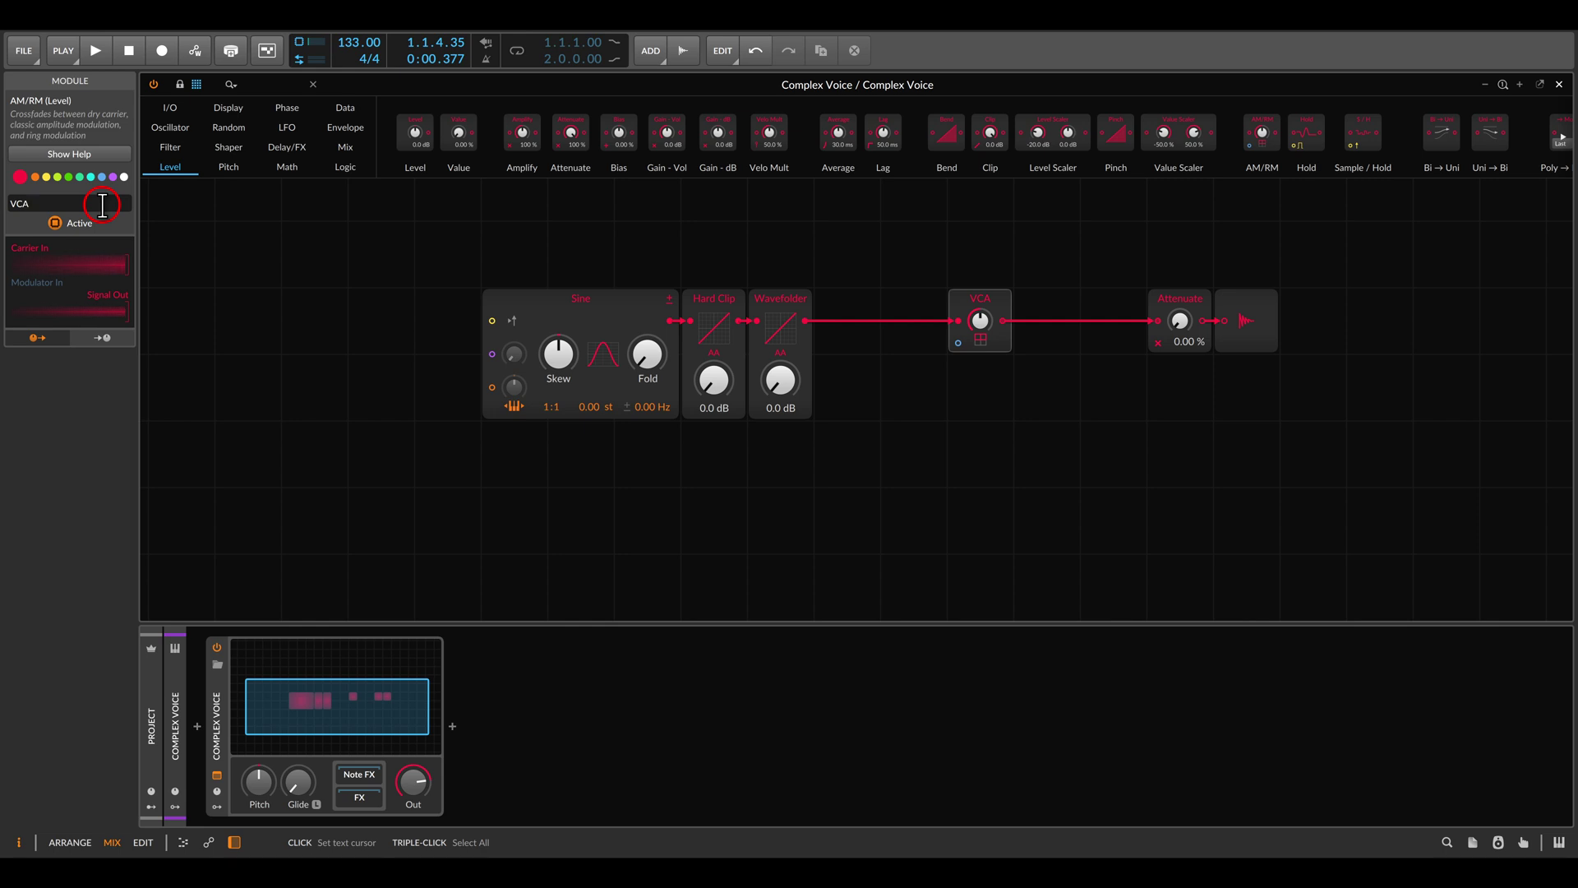
- Add a Low-pass filter after the VCA with a 19.4 Hz cutoff, turning the VCA fully up and Attenuate to 61.7 %
{"action": "left_click", "coordinate": [166, 145]}
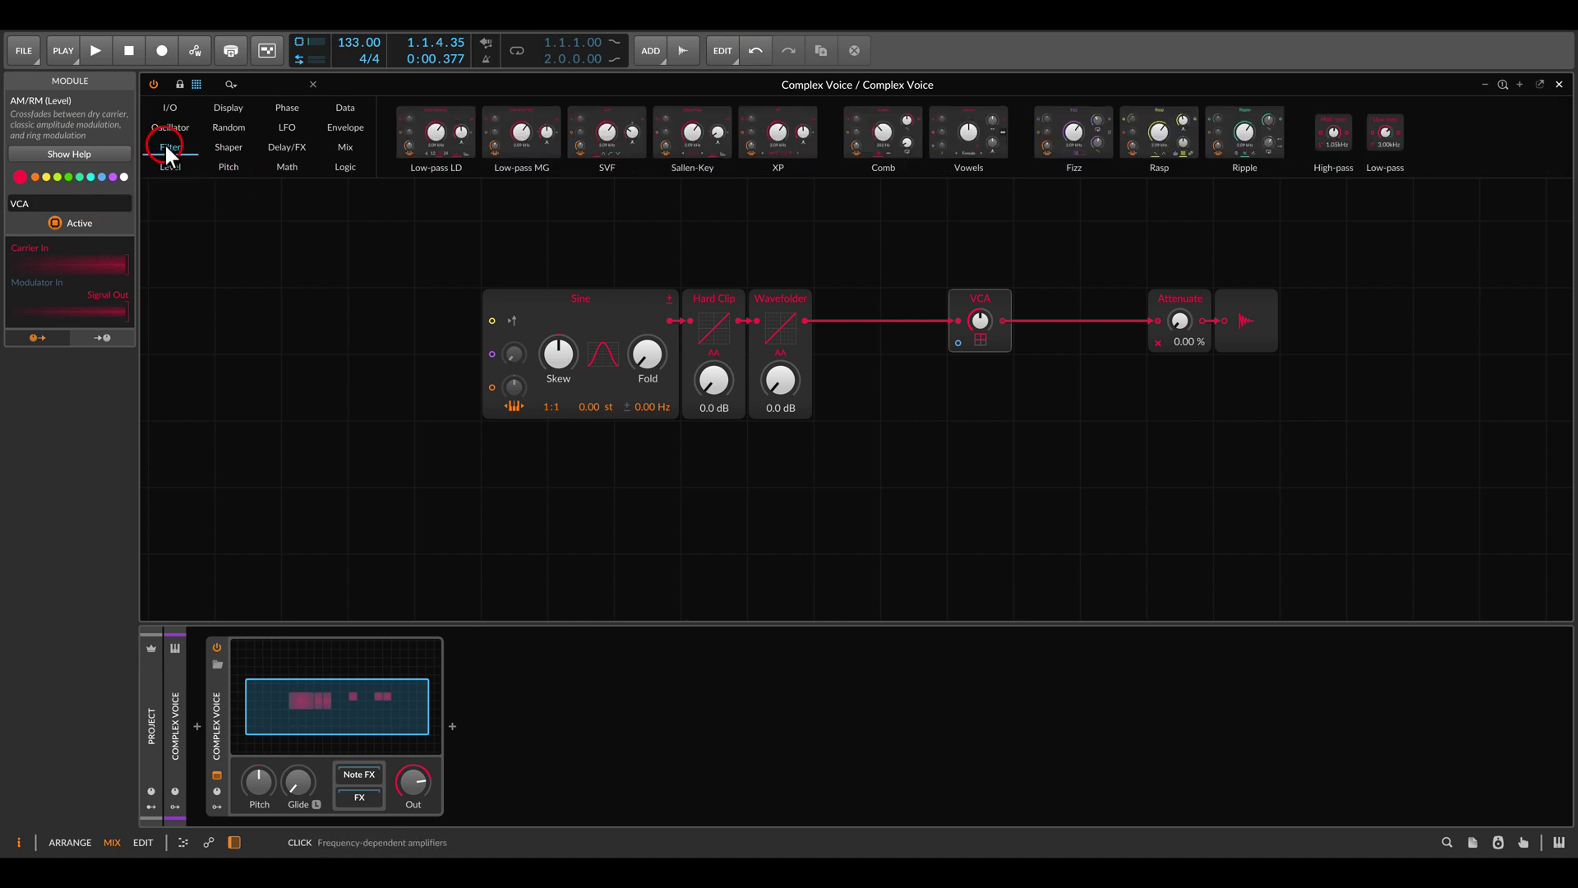
{"action": "left_click_drag", "start_coordinate": [1386, 132], "coordinate": [1049, 325]}
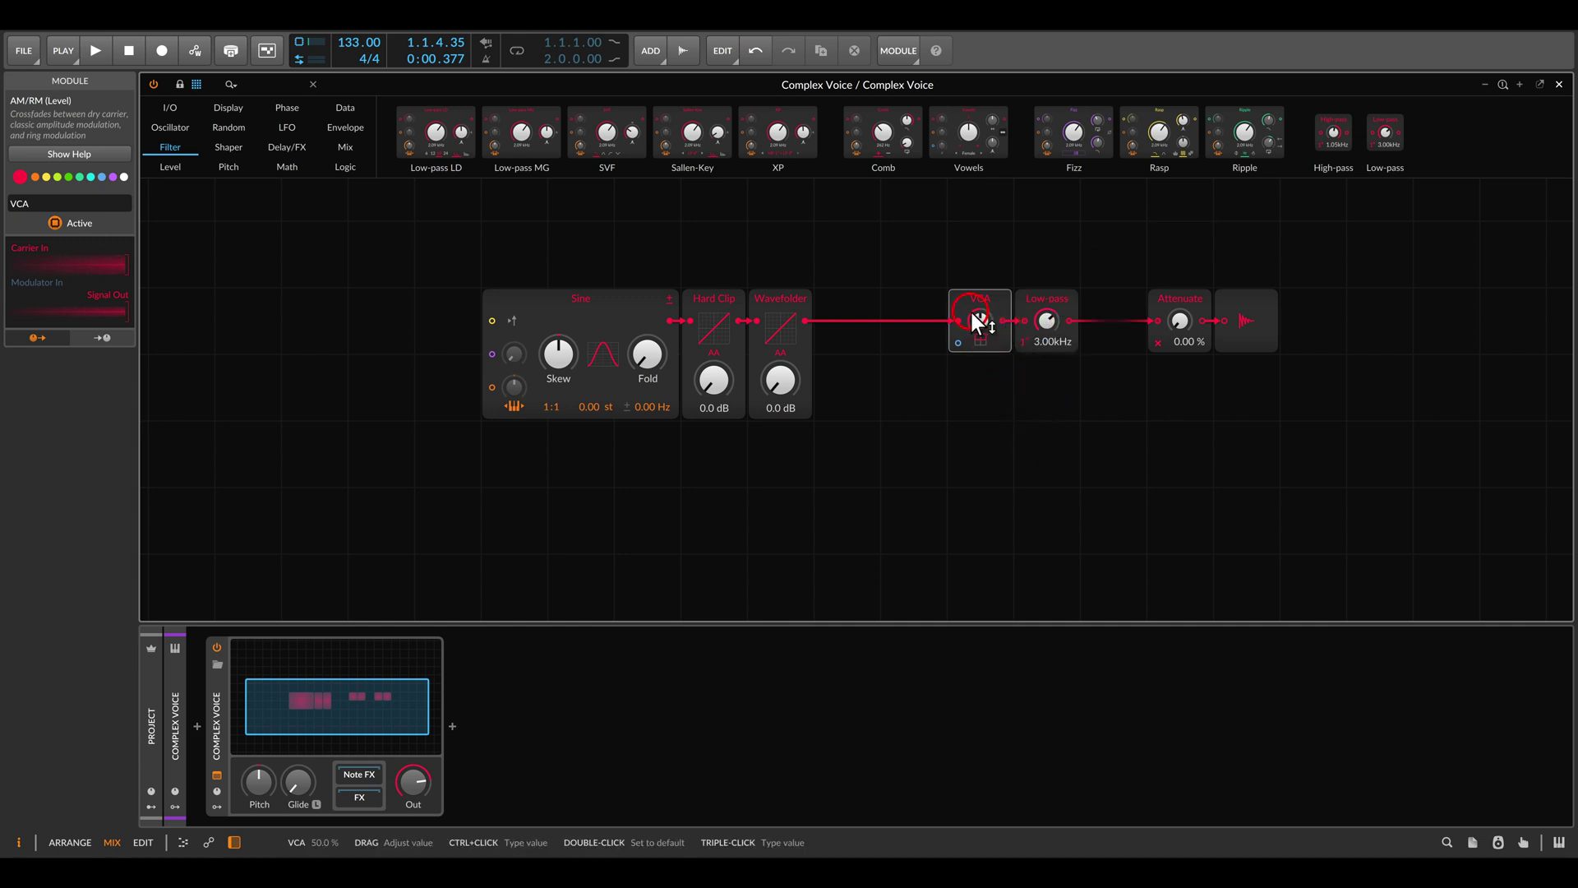
{"action": "left_click_drag", "start_coordinate": [980, 327], "coordinate": [1096, 413]}
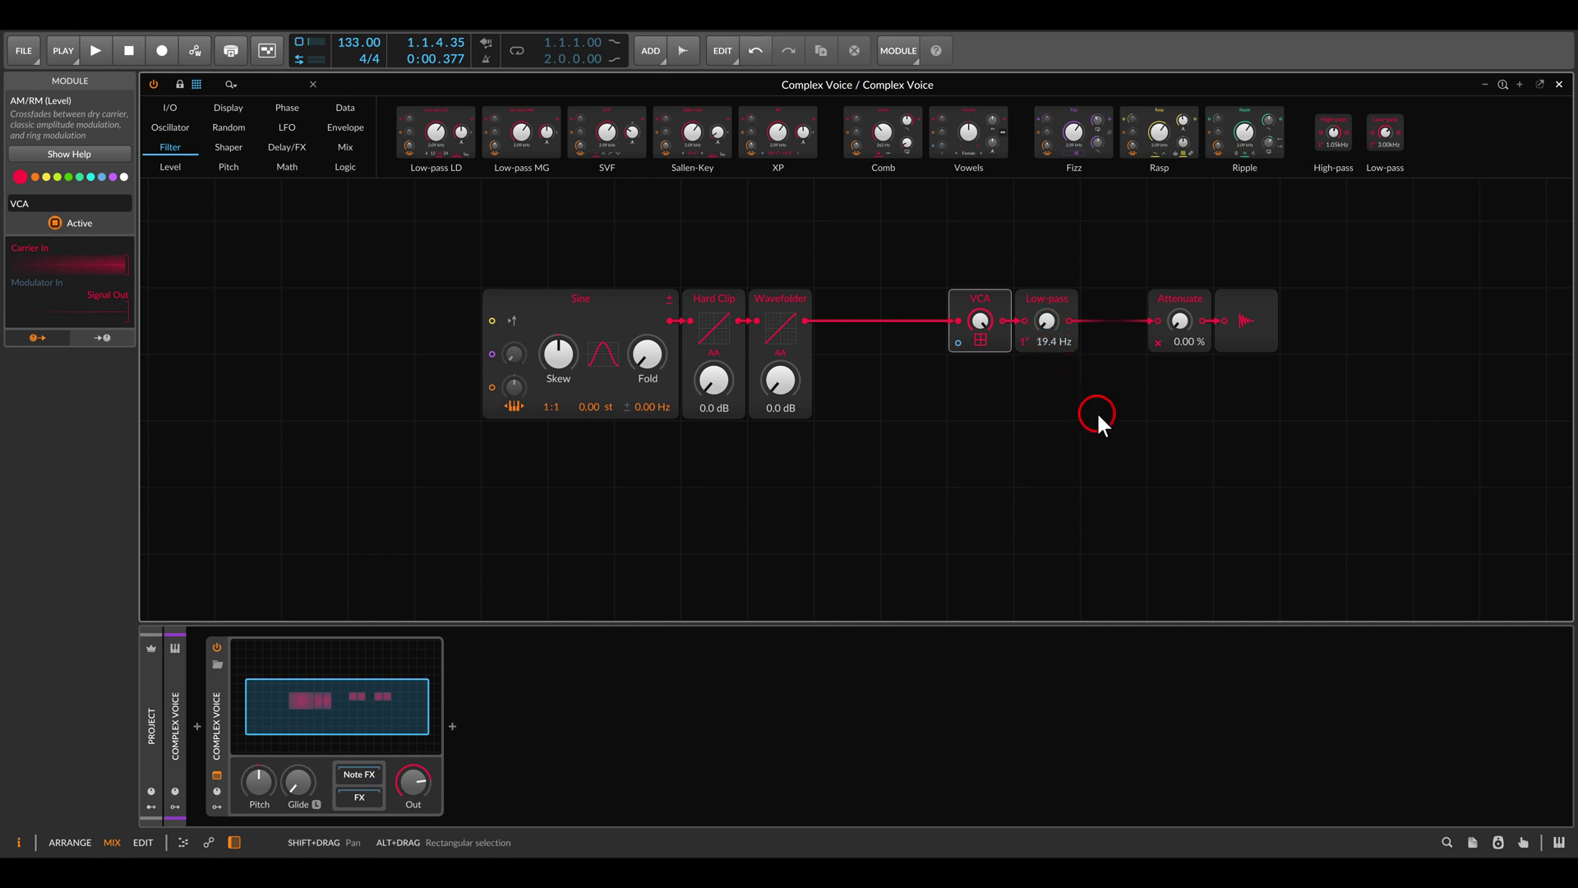
{"action": "left_click_drag", "start_coordinate": [1175, 323], "coordinate": [1177, 296]}
- Add an AD envelope below the VCA, patch it to the VCA's modulator input, and modulate the Low-pass cutoff by 110.3
{"action": "left_click", "coordinate": [338, 129]}
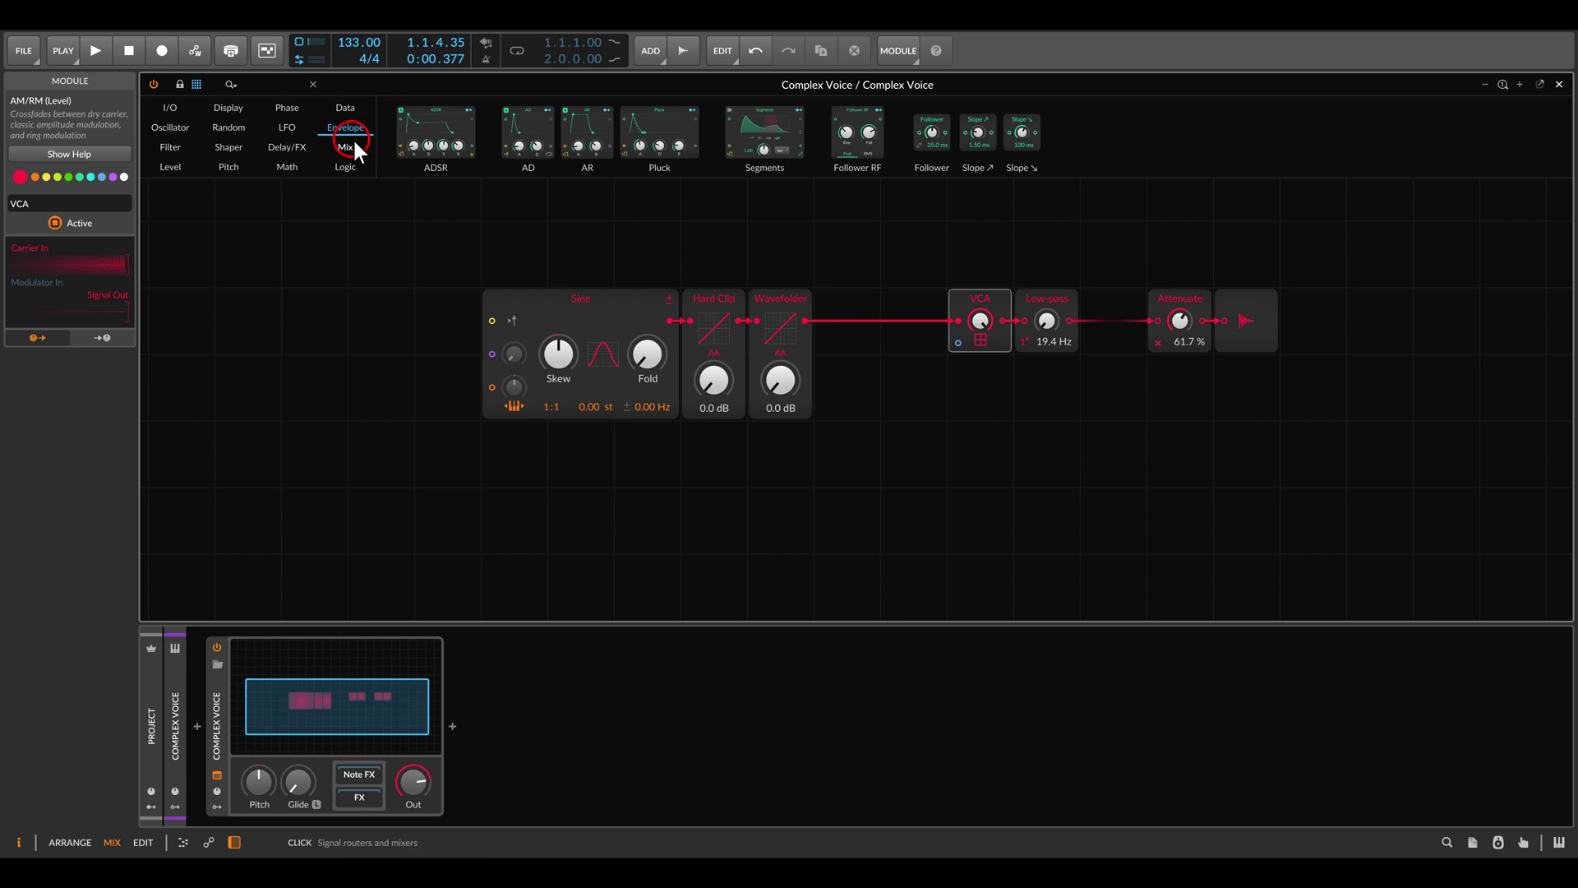
{"action": "left_click_drag", "start_coordinate": [527, 134], "coordinate": [1006, 423]}
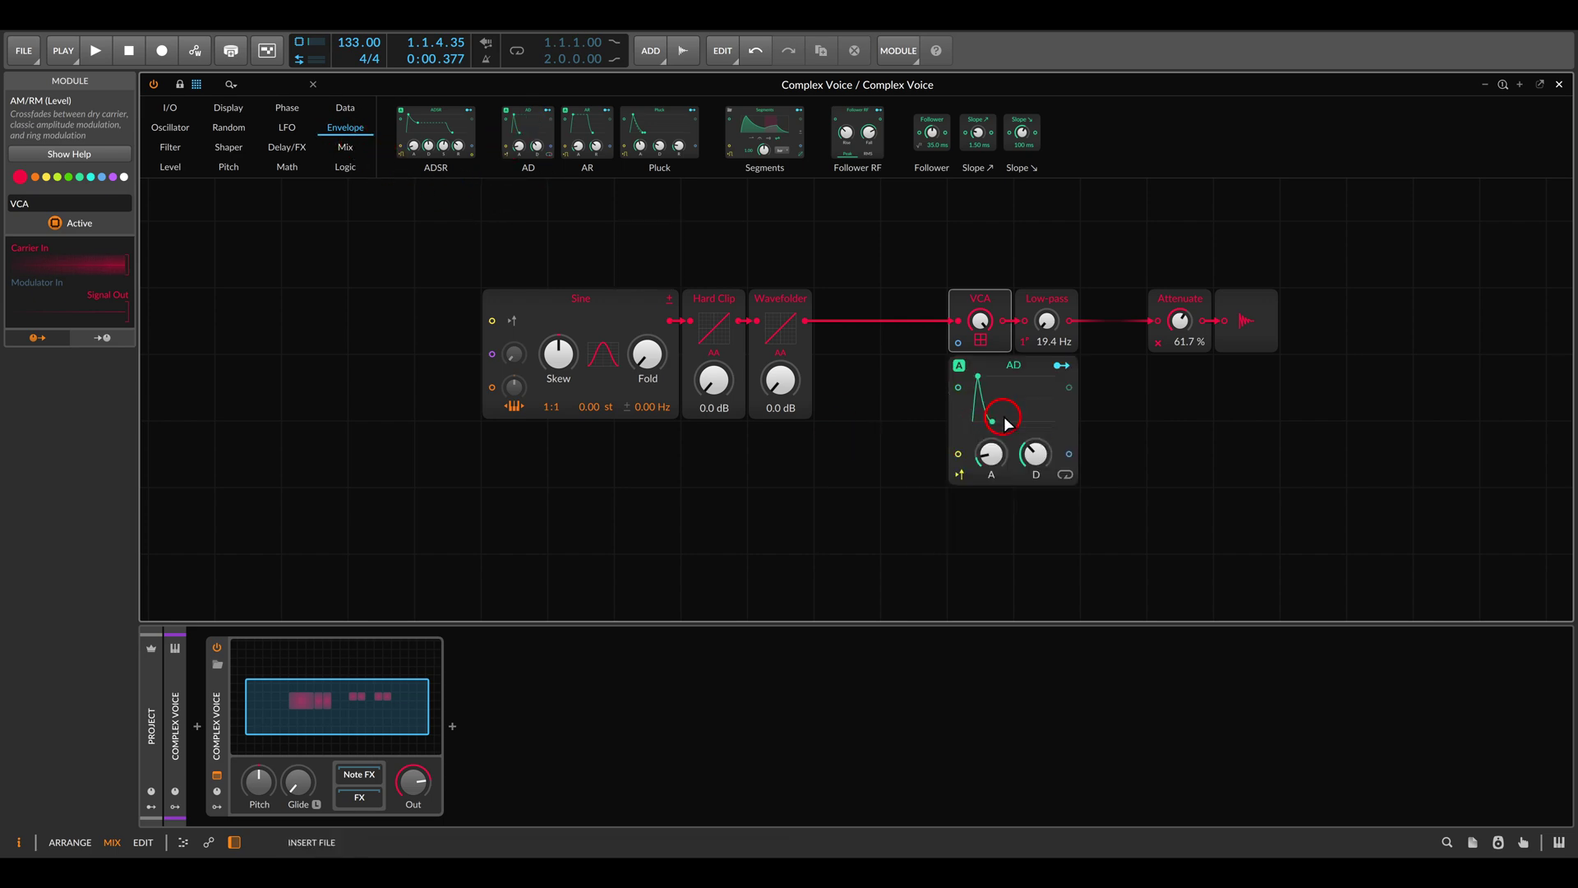
{"action": "left_click", "coordinate": [1009, 414]}
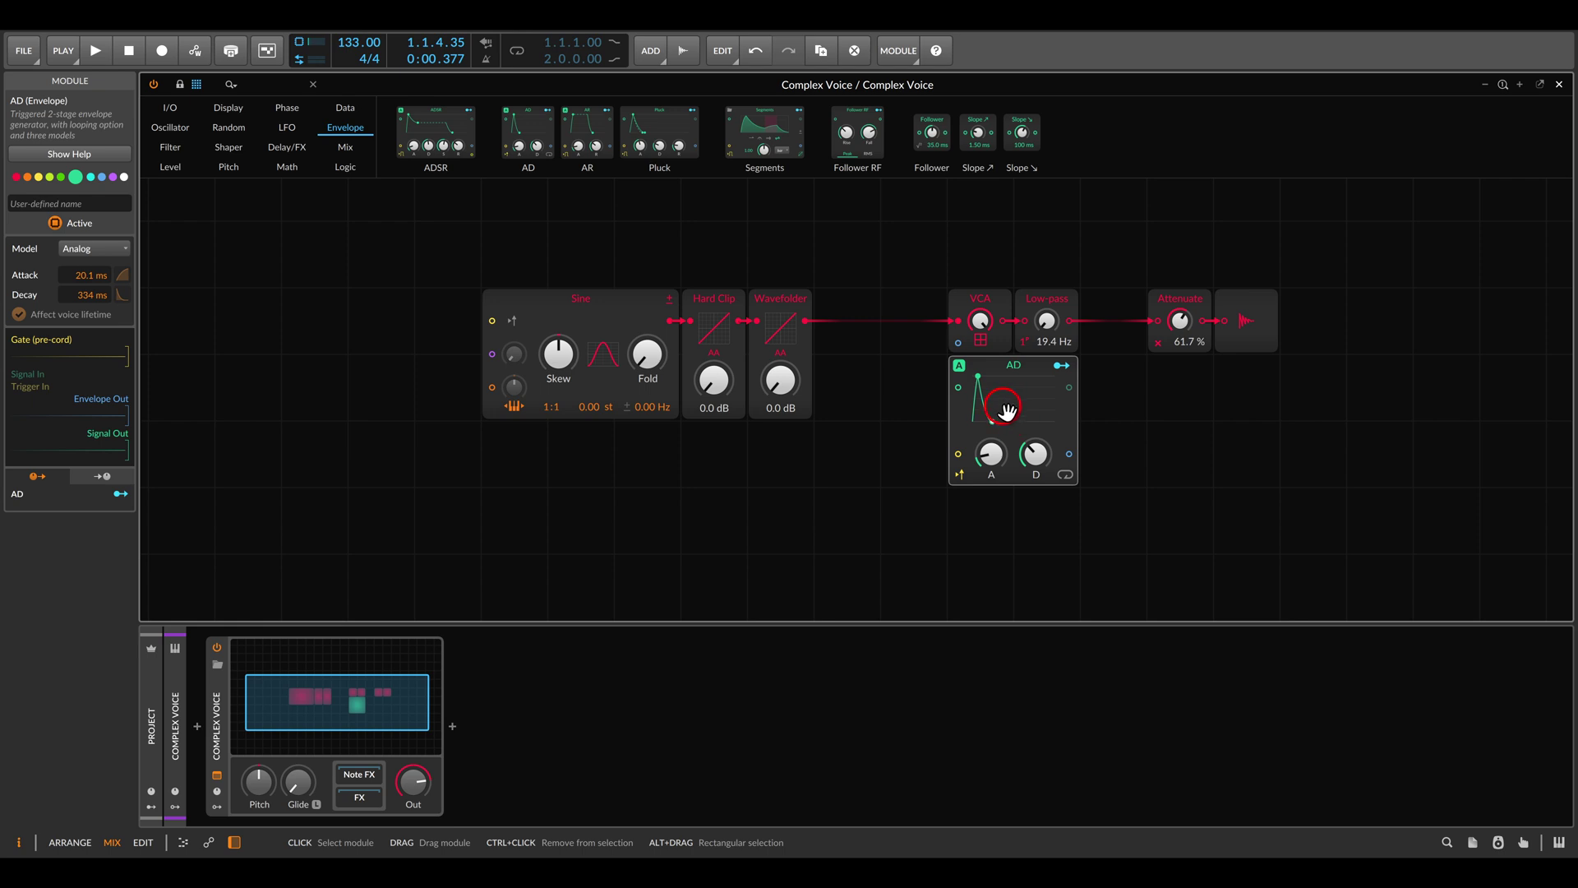
{"action": "left_click_drag", "start_coordinate": [1069, 454], "coordinate": [954, 335]}
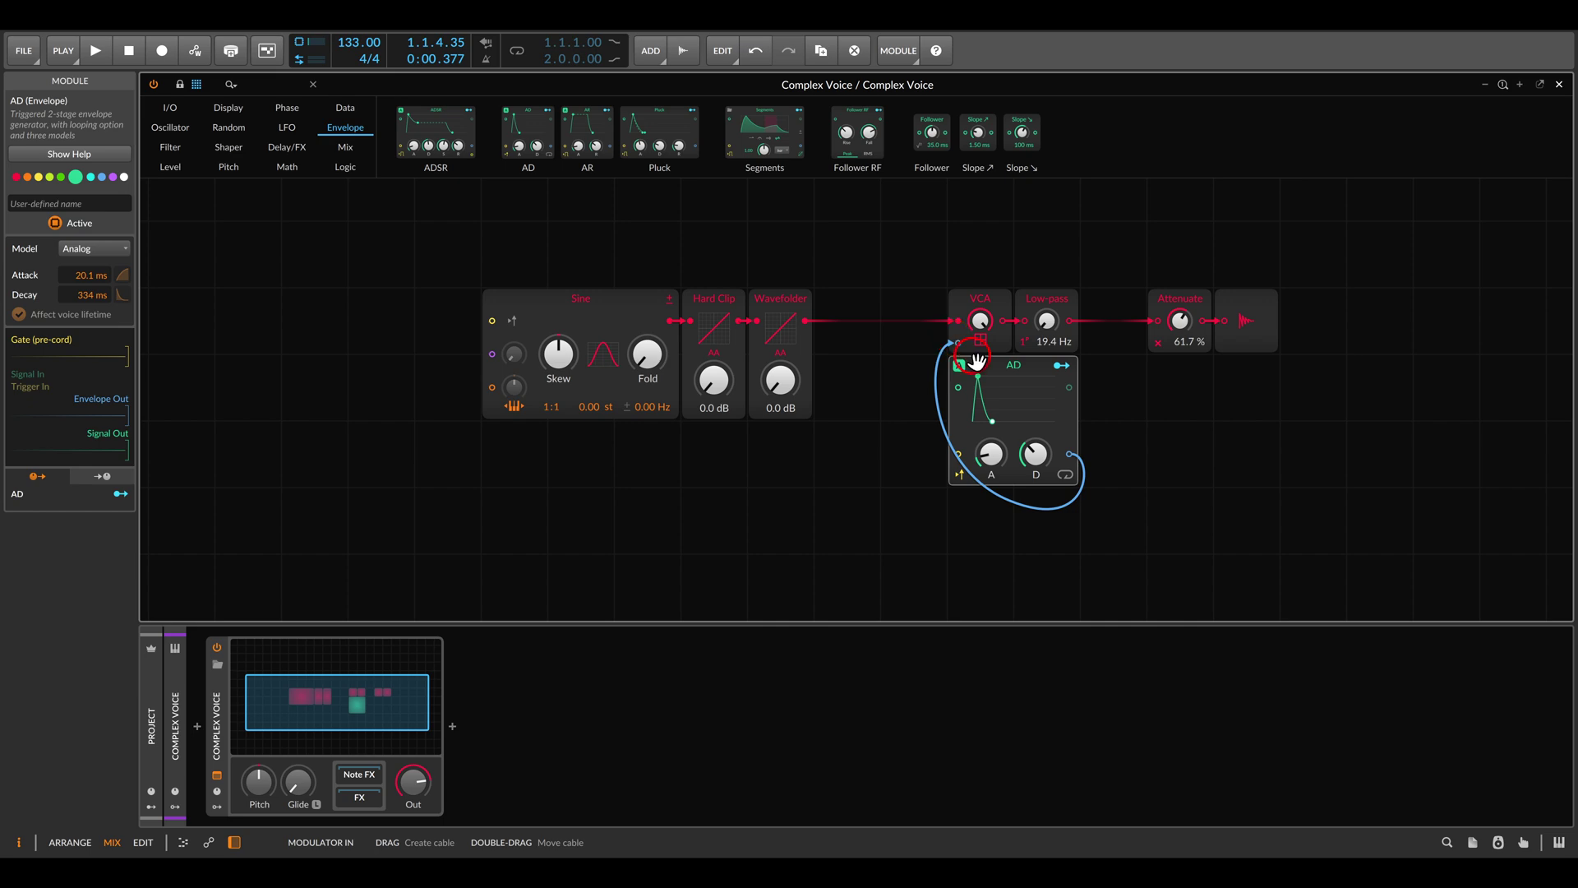
{"action": "left_click", "coordinate": [1062, 365]}
{"action": "left_click_drag", "start_coordinate": [1047, 325], "coordinate": [1046, 304]}
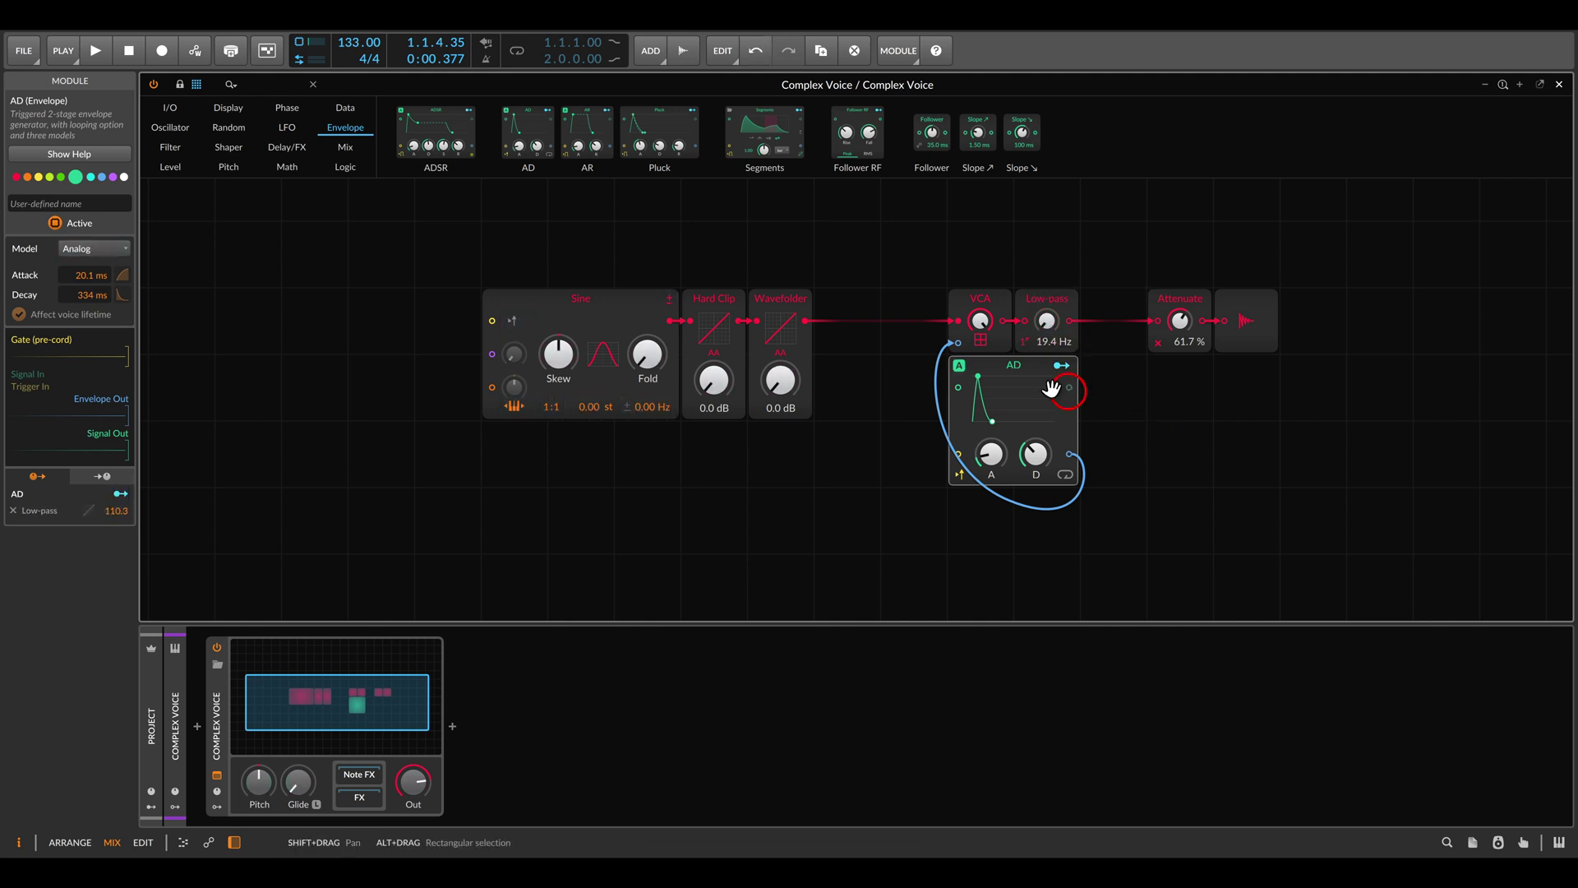
- Add a Triggers module with N = 16 beside the AD envelope and connect its output to the AD's trigger input
{"action": "left_click", "coordinate": [345, 107]}
{"action": "mouse_move", "coordinate": [891, 131]}
{"action": "left_mouse_down"}
{"action": "mouse_move", "coordinate": [887, 439]}
{"action": "mouse_move", "coordinate": [933, 475]}
{"action": "mouse_move", "coordinate": [932, 447]}
{"action": "left_mouse_up"}
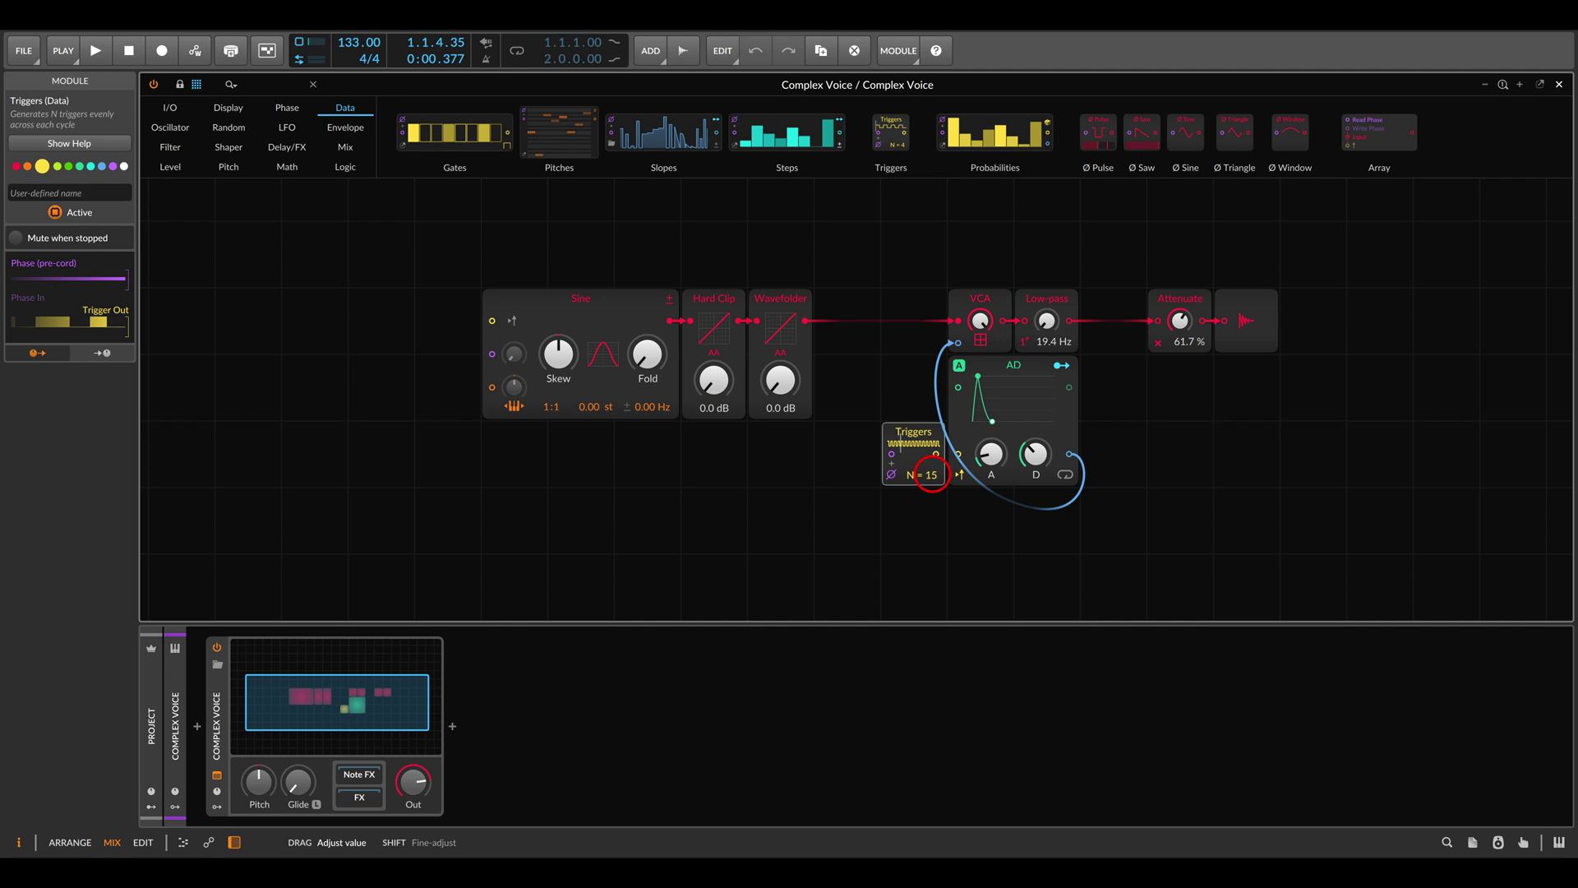
{"action": "left_click_drag", "start_coordinate": [936, 454], "coordinate": [958, 454]}
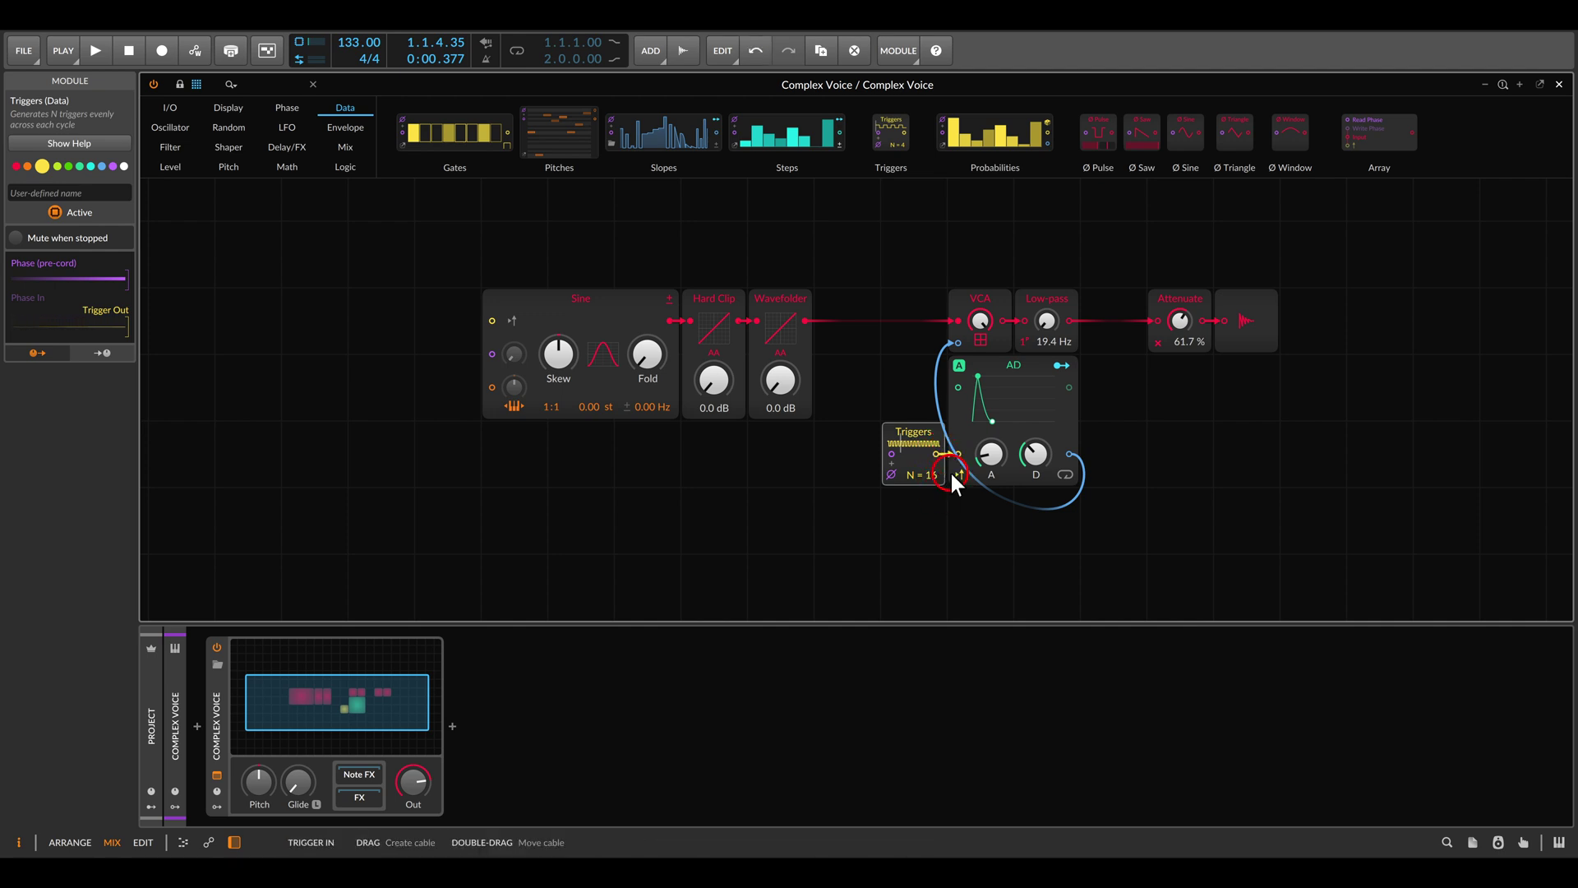
- Start playback and shorten the AD envelope's attack and decay, bringing the decay to about 184 ms
{"action": "left_click", "coordinate": [926, 541]}
{"action": "key", "text": "space"}
{"action": "left_click_drag", "start_coordinate": [791, 504], "coordinate": [855, 498]}
{"action": "left_click_drag", "start_coordinate": [1053, 471], "coordinate": [1099, 451]}
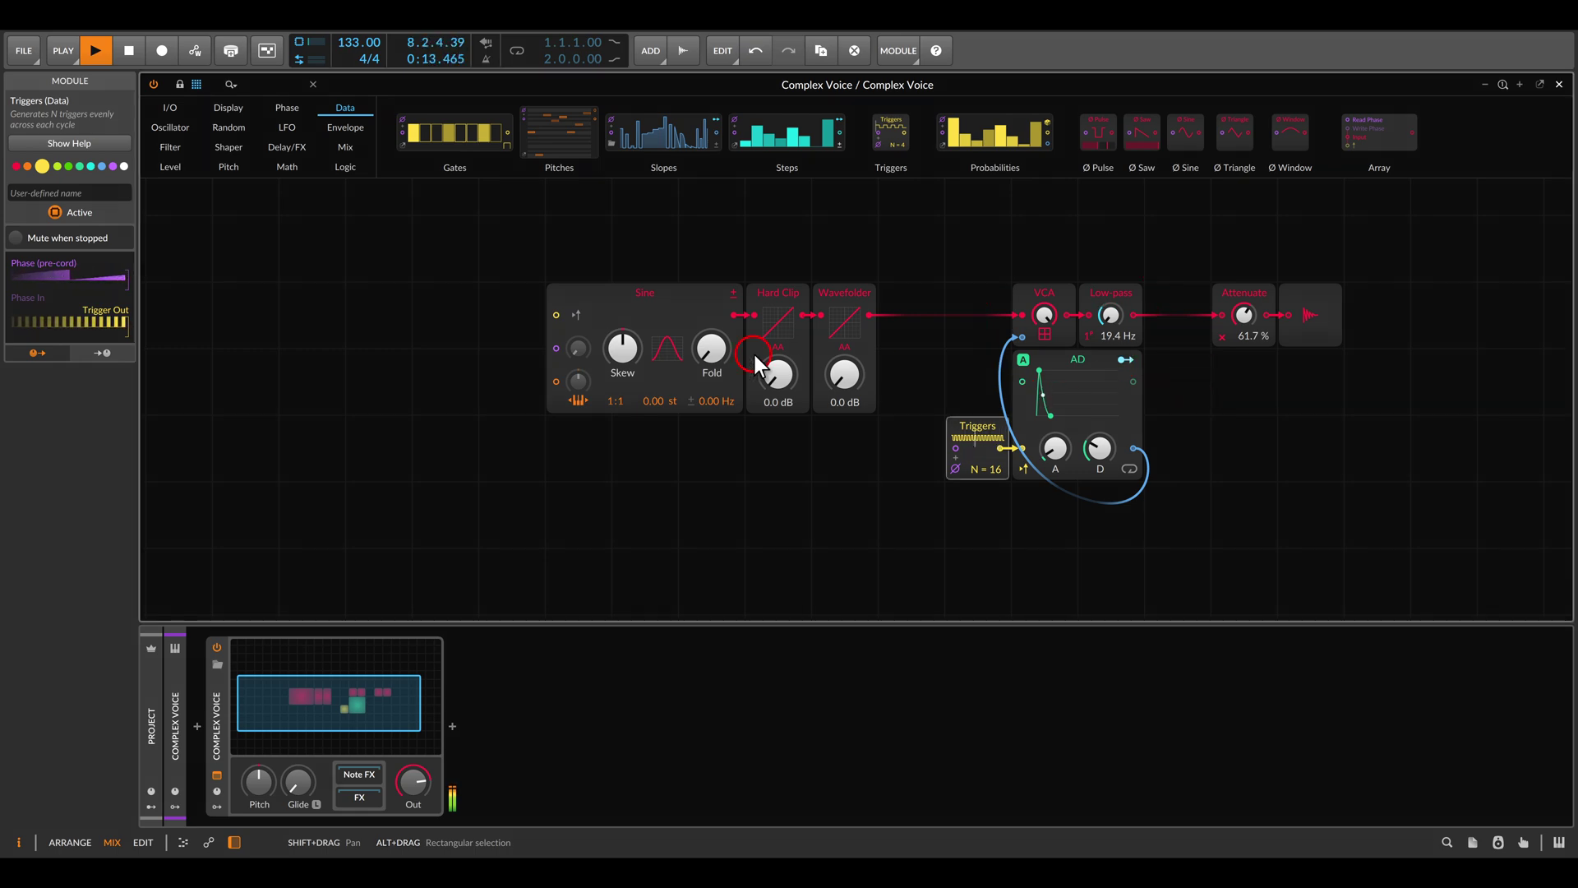
- Set the Sine's ratio to 1:2, Hard Clip to +7.4 dB, Wavefolder to +6.0 dB and the AD attack to 1.22 ms
{"action": "left_click_drag", "start_coordinate": [712, 349], "coordinate": [777, 362]}
{"action": "left_click_drag", "start_coordinate": [623, 397], "coordinate": [623, 392]}
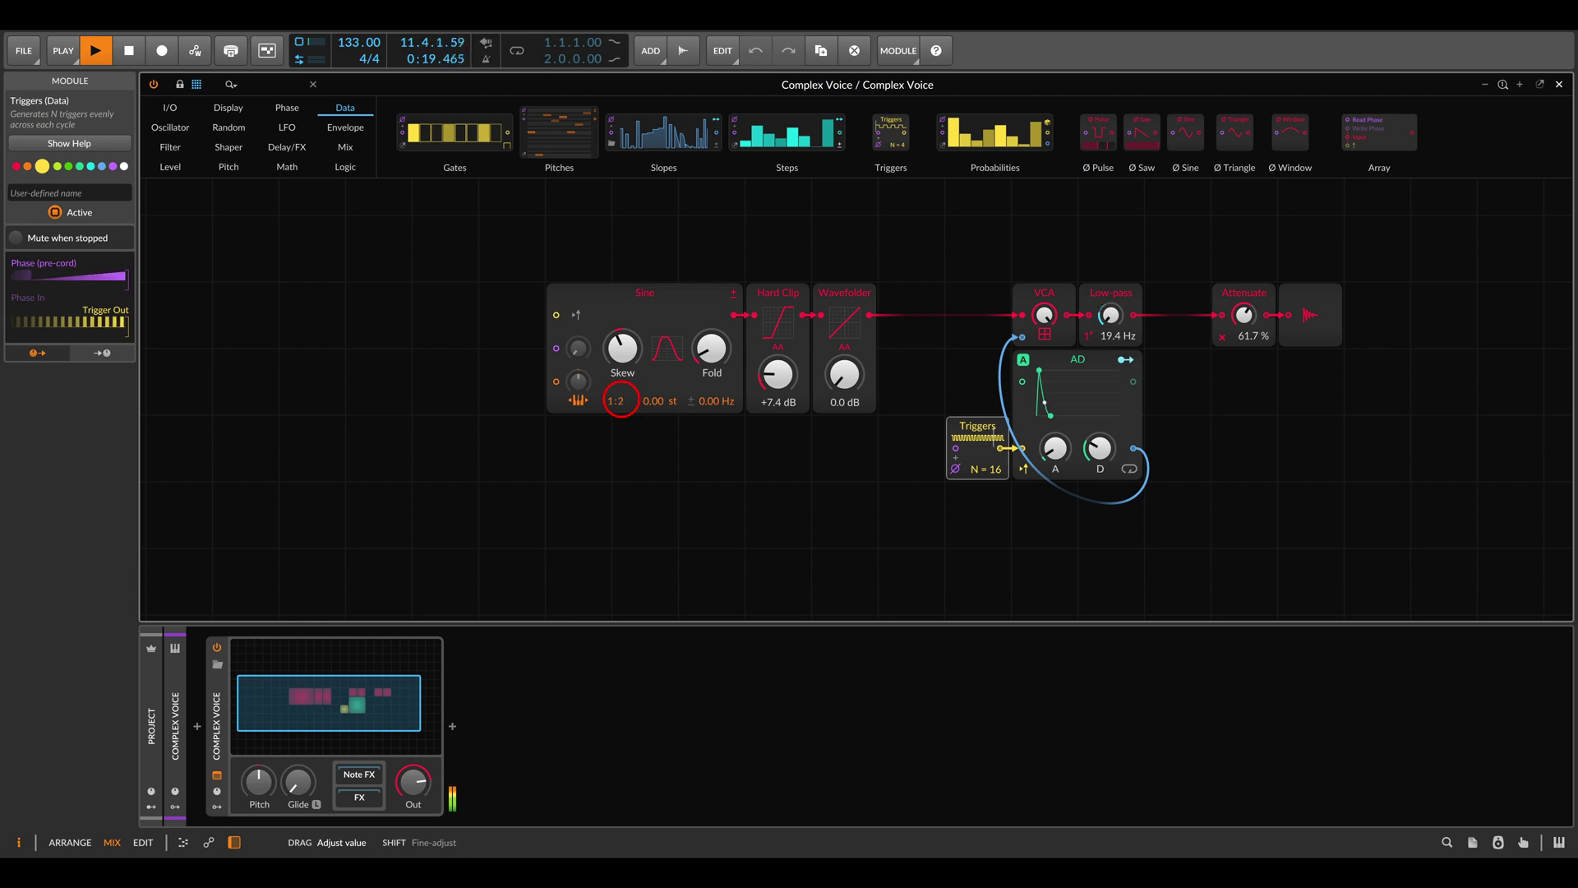
{"action": "left_click_drag", "start_coordinate": [844, 374], "coordinate": [844, 347]}
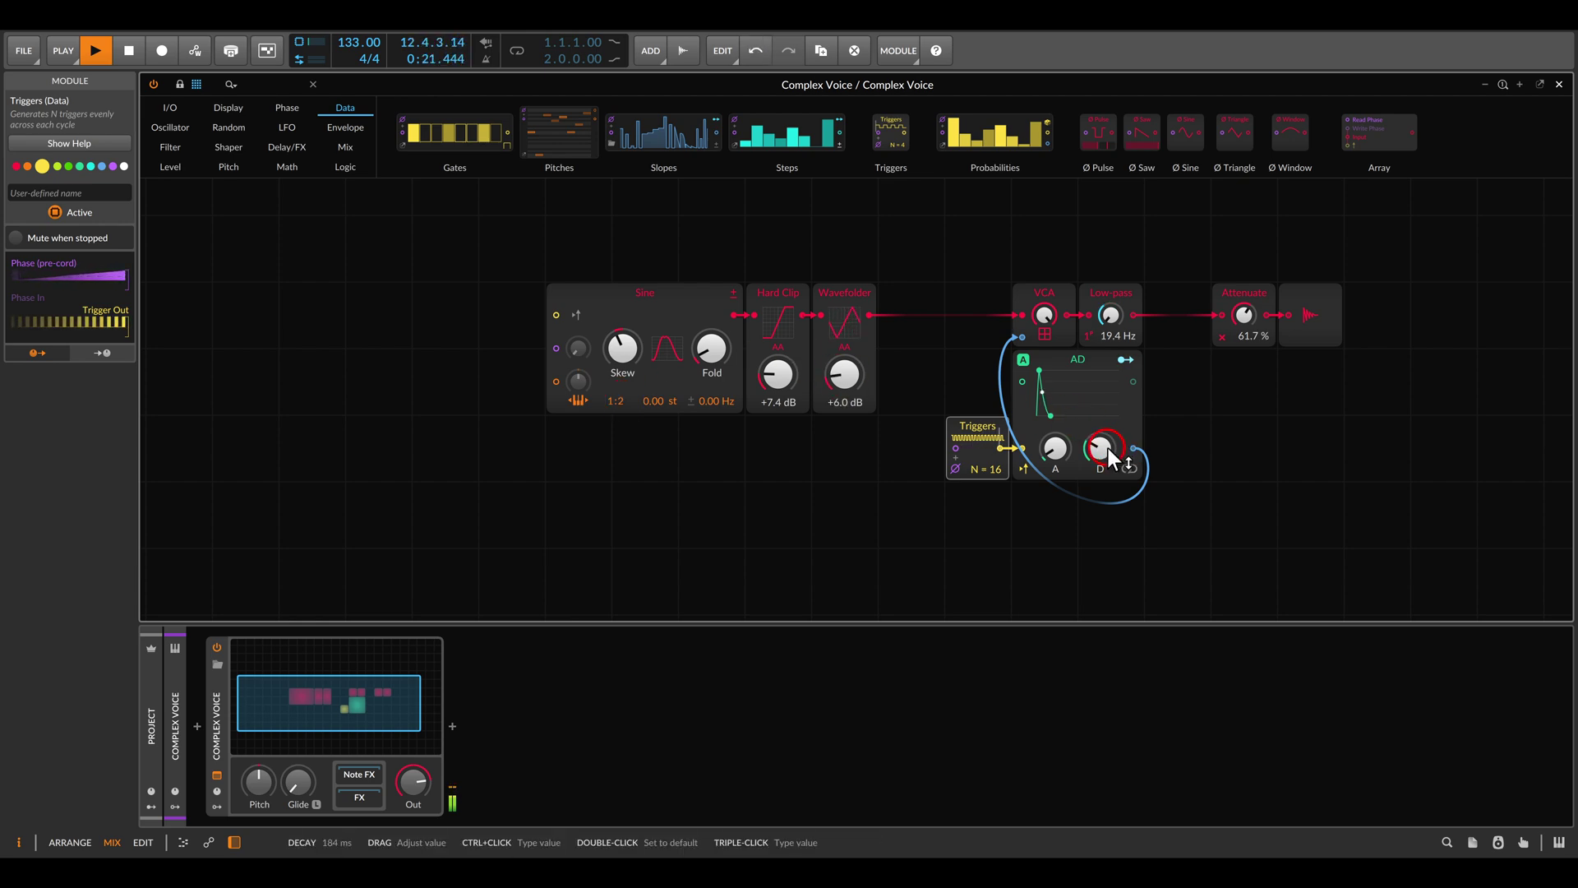
{"action": "left_click_drag", "start_coordinate": [1108, 448], "coordinate": [1108, 452]}
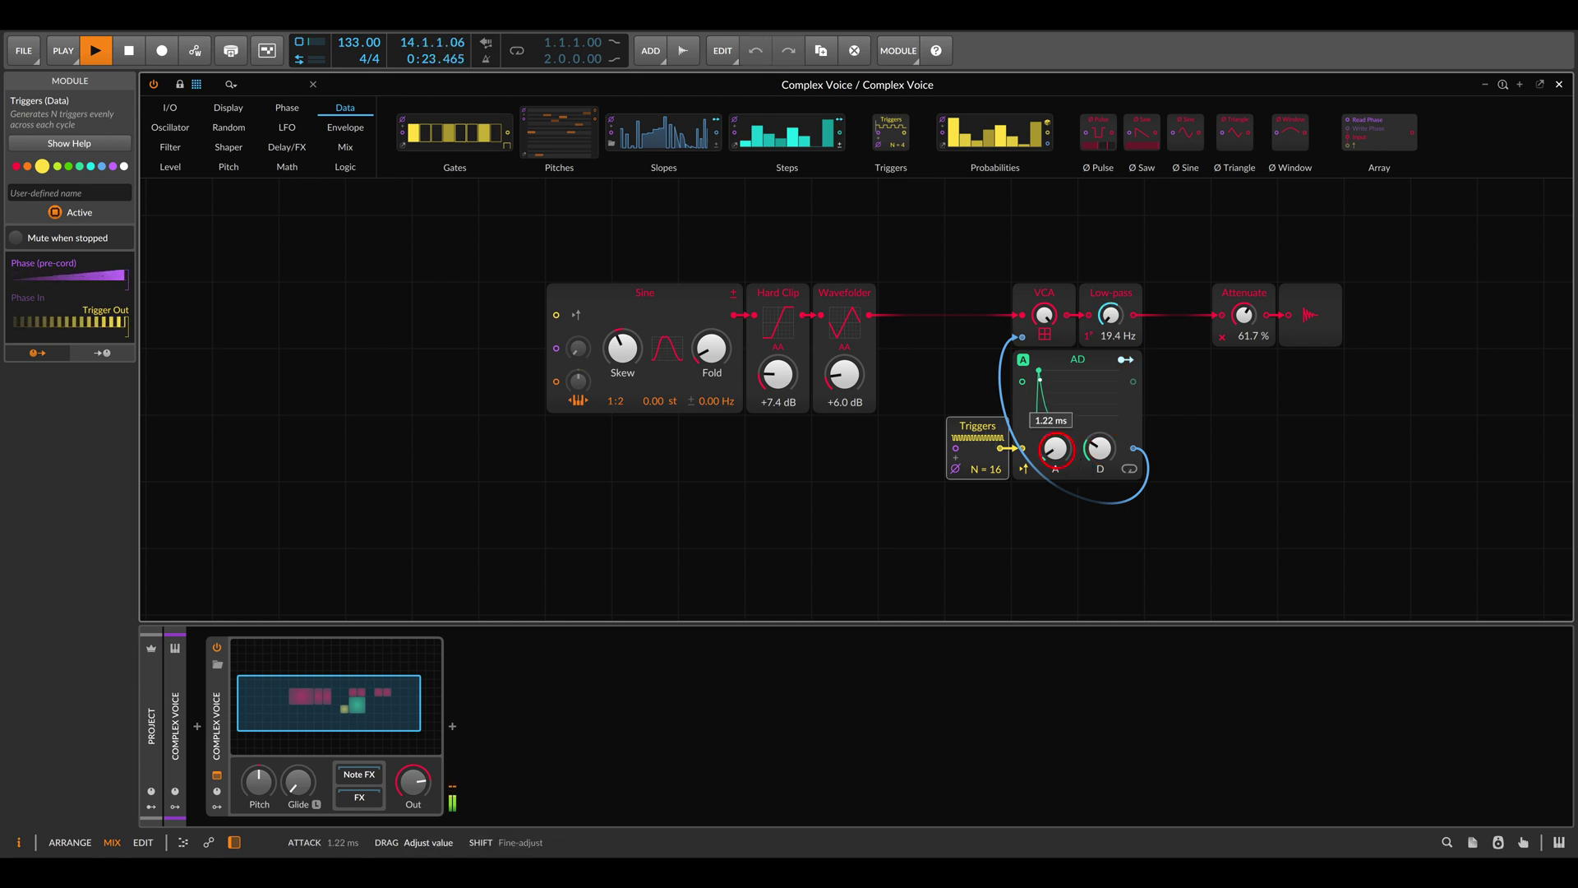
- Reset Hard Clip and Wavefolder to 0.0 dB, lower the Sine's Skew and raise its Fold, and stop playback
{"action": "mouse_move", "coordinate": [724, 352]}
{"action": "left_mouse_down"}
{"action": "mouse_move", "coordinate": [724, 333]}
{"action": "mouse_move", "coordinate": [723, 376]}
{"action": "left_mouse_up"}
{"action": "left_click_drag", "start_coordinate": [849, 368], "coordinate": [791, 386]}
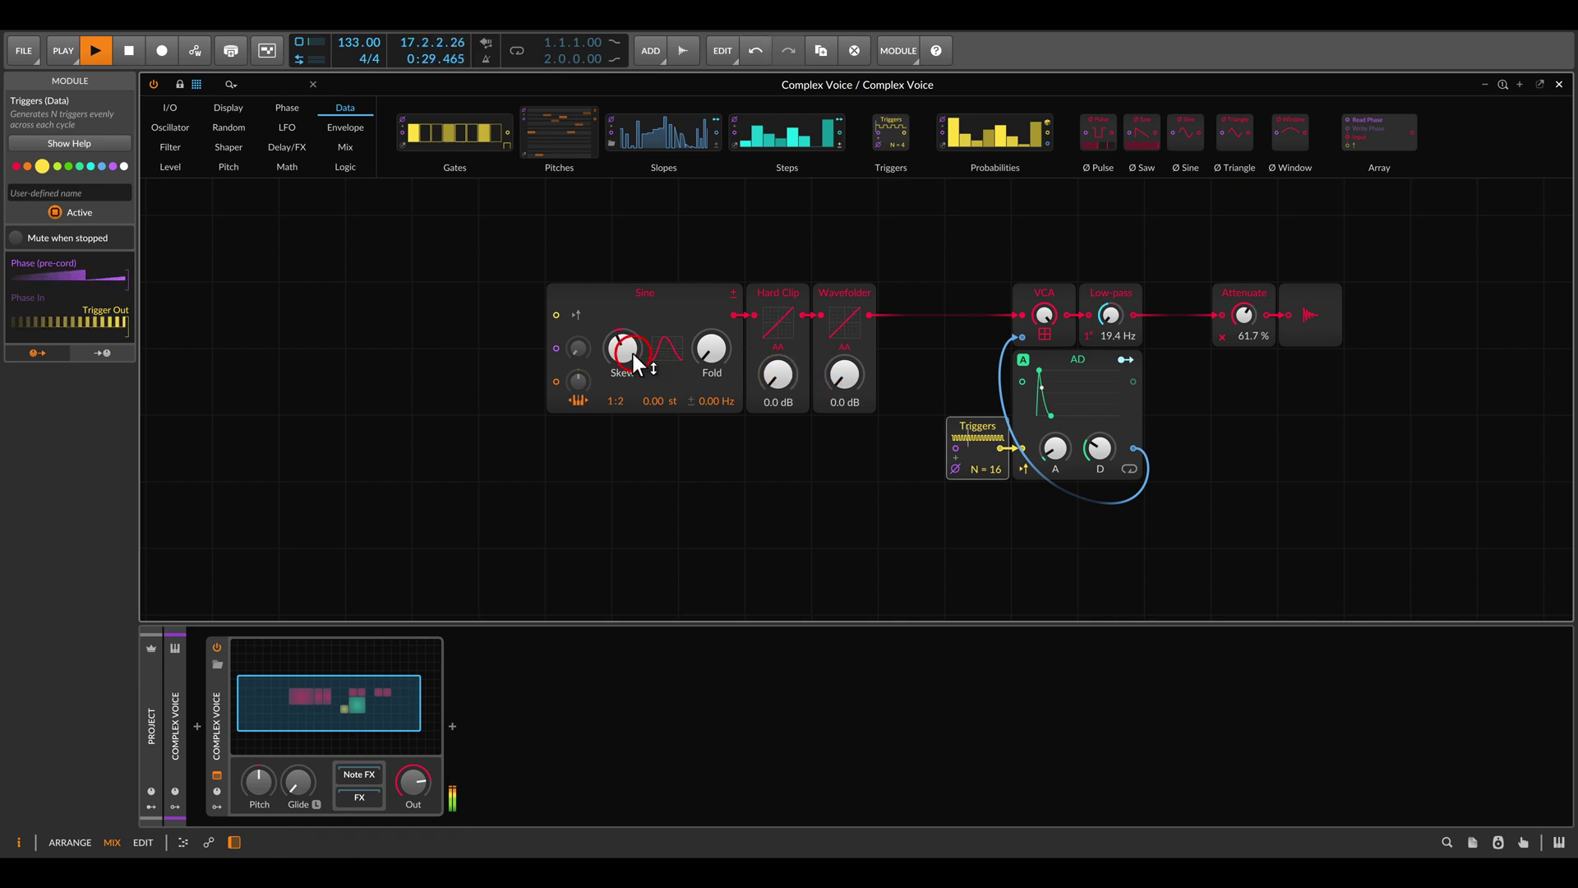
{"action": "left_click_drag", "start_coordinate": [633, 353], "coordinate": [708, 258]}
{"action": "key", "text": "space"}
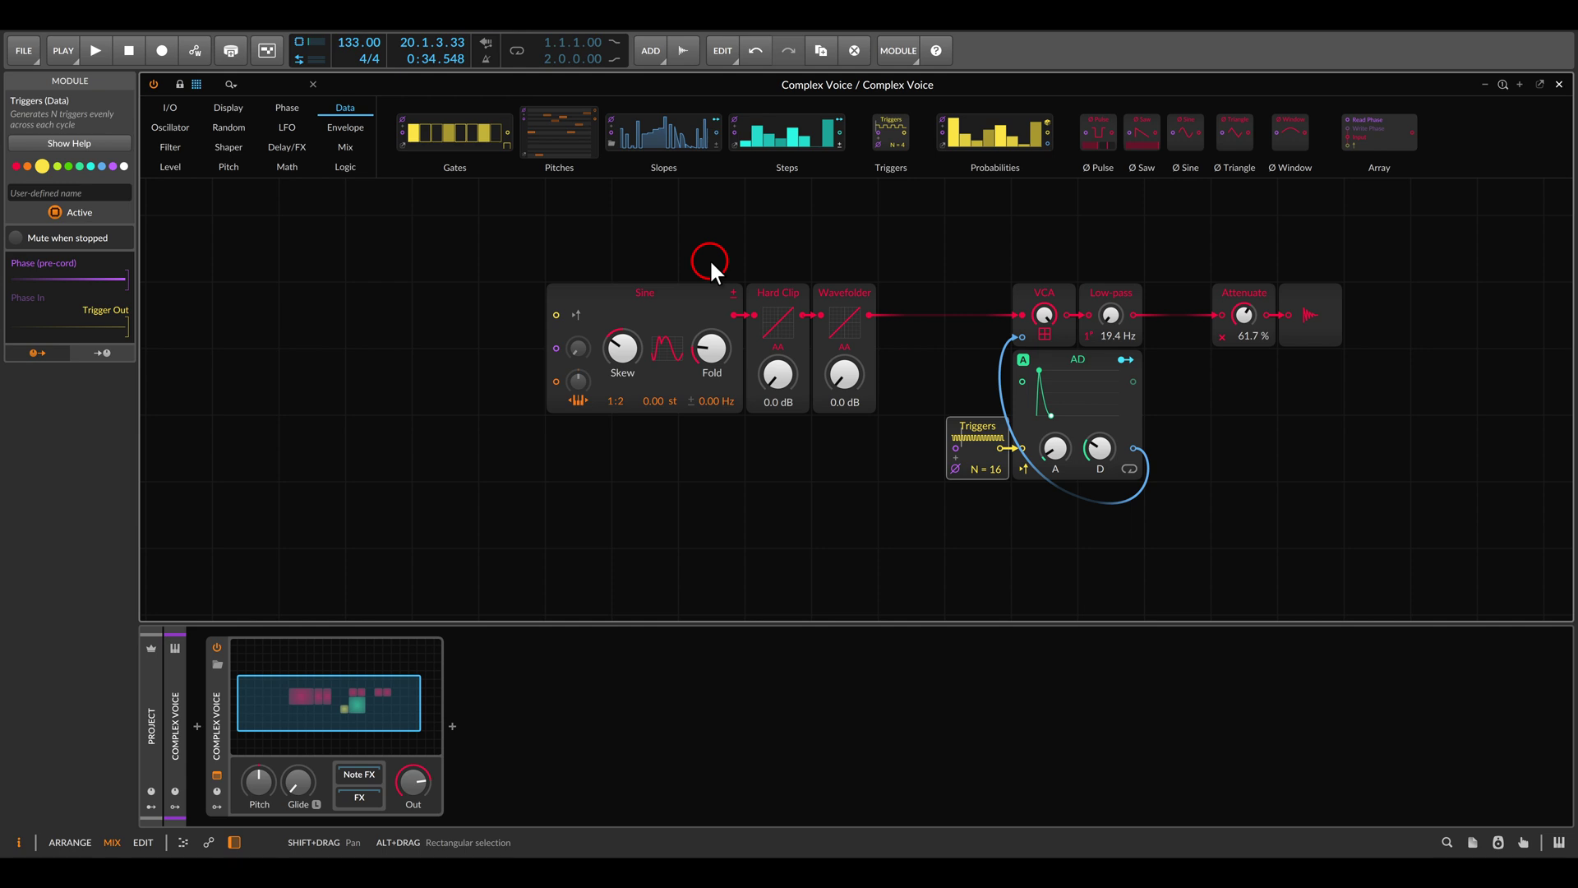
- Duplicate the Sine, Hard Clip and Wavefolder chain and place the copy directly below the original
{"action": "left_click_drag", "start_coordinate": [559, 246], "coordinate": [850, 419]}
{"action": "left_click_drag", "start_coordinate": [859, 296], "coordinate": [614, 407]}
{"action": "key", "text": "ctrl+d"}
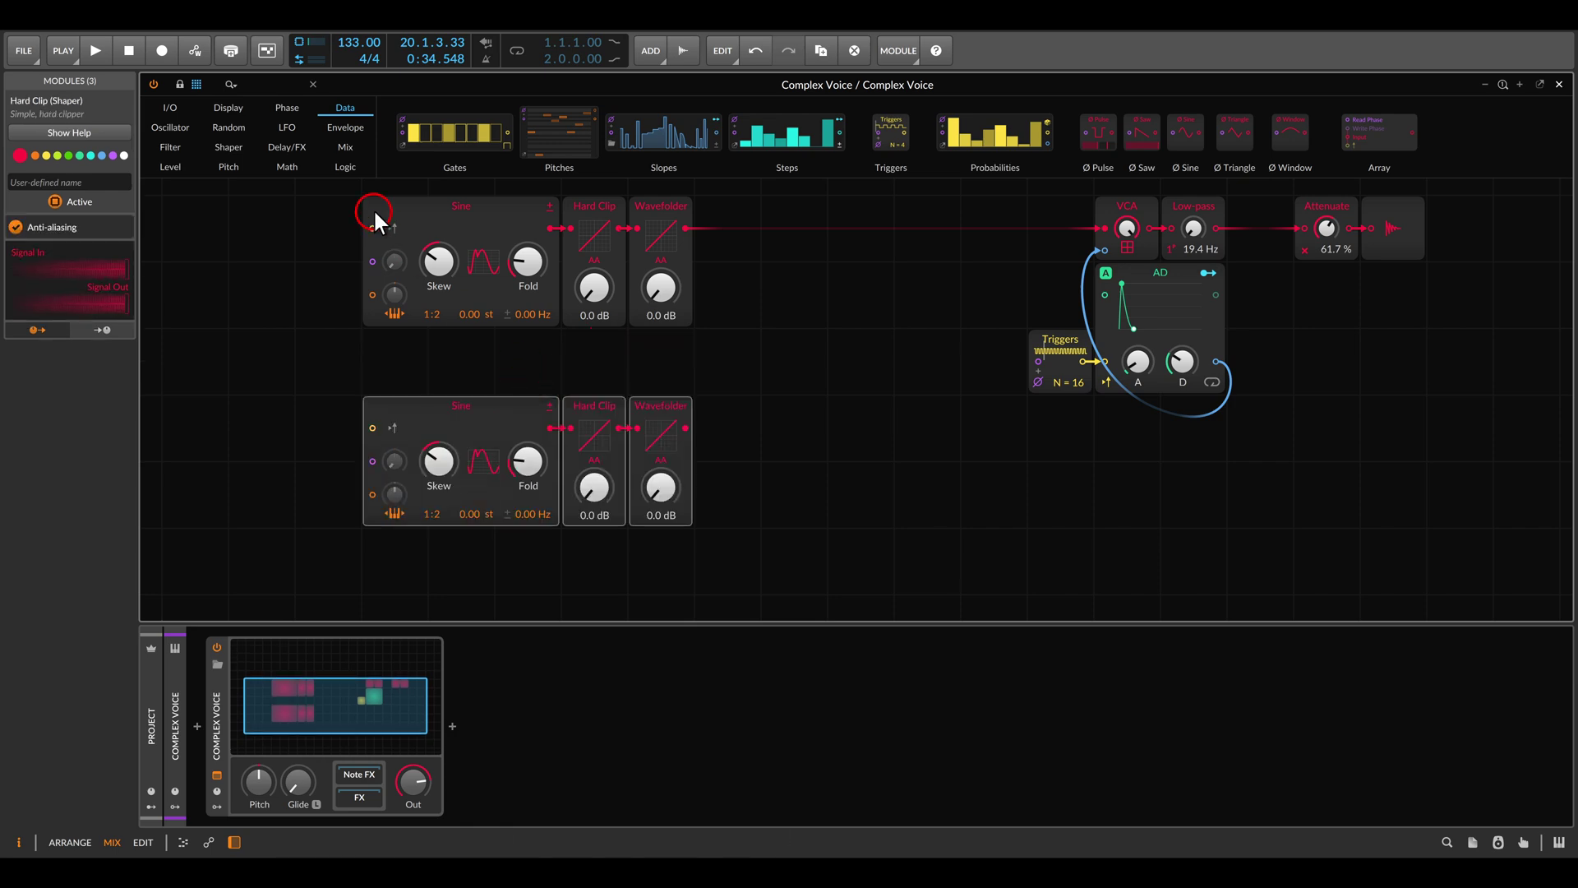
- Insert a Mixer before the VCA and connect the lower Wavefolder's output to its second channel
{"action": "left_click", "coordinate": [345, 147]}
{"action": "left_click_drag", "start_coordinate": [477, 138], "coordinate": [1102, 227]}
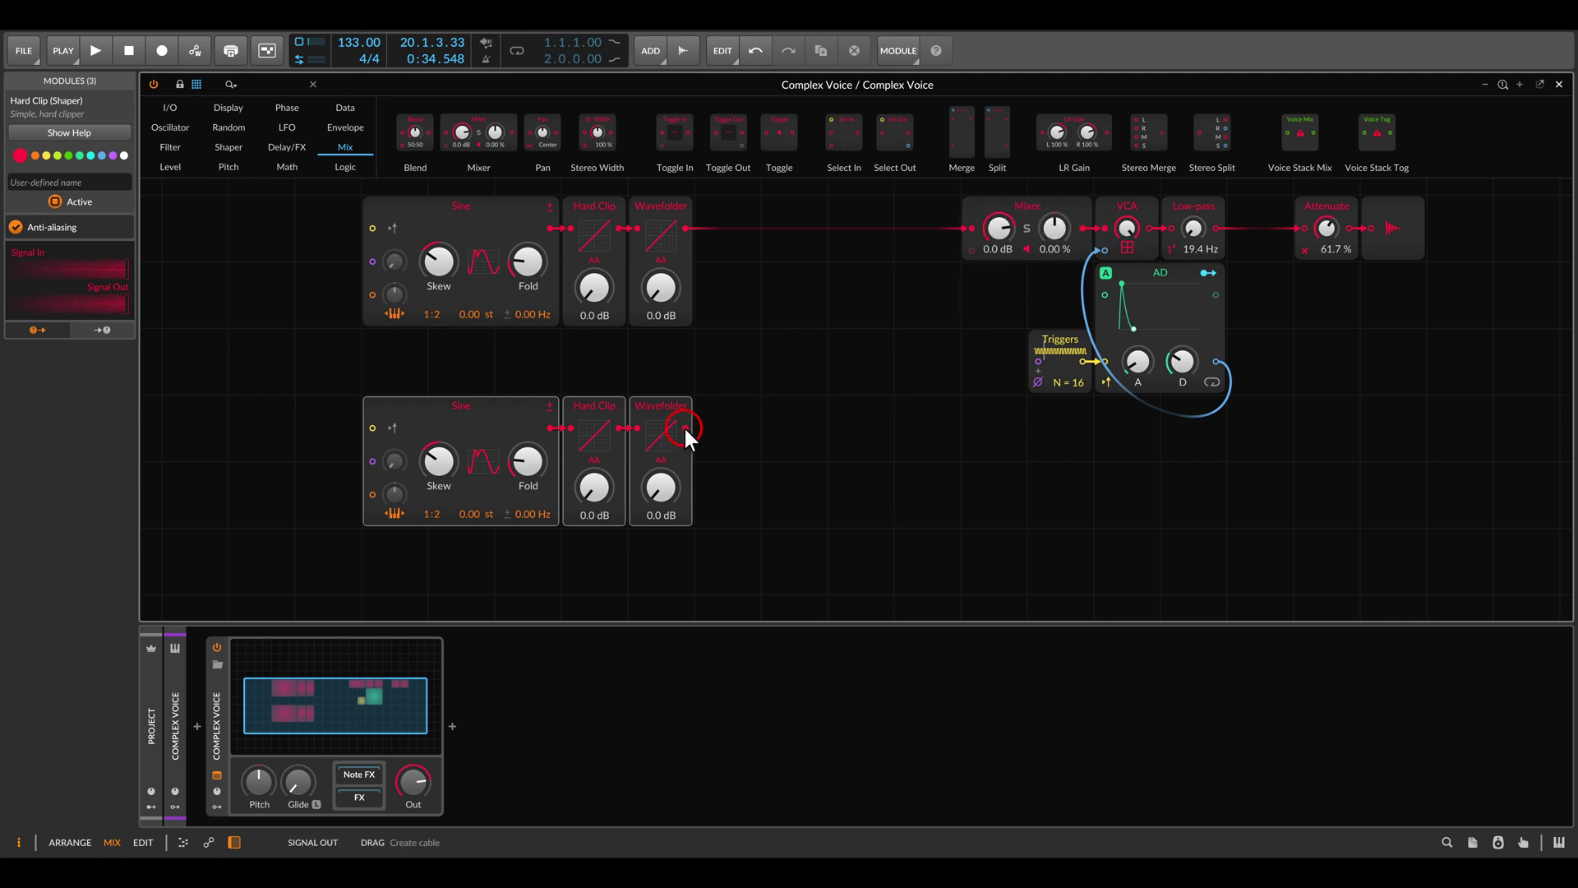
{"action": "left_click_drag", "start_coordinate": [683, 428], "coordinate": [966, 252]}
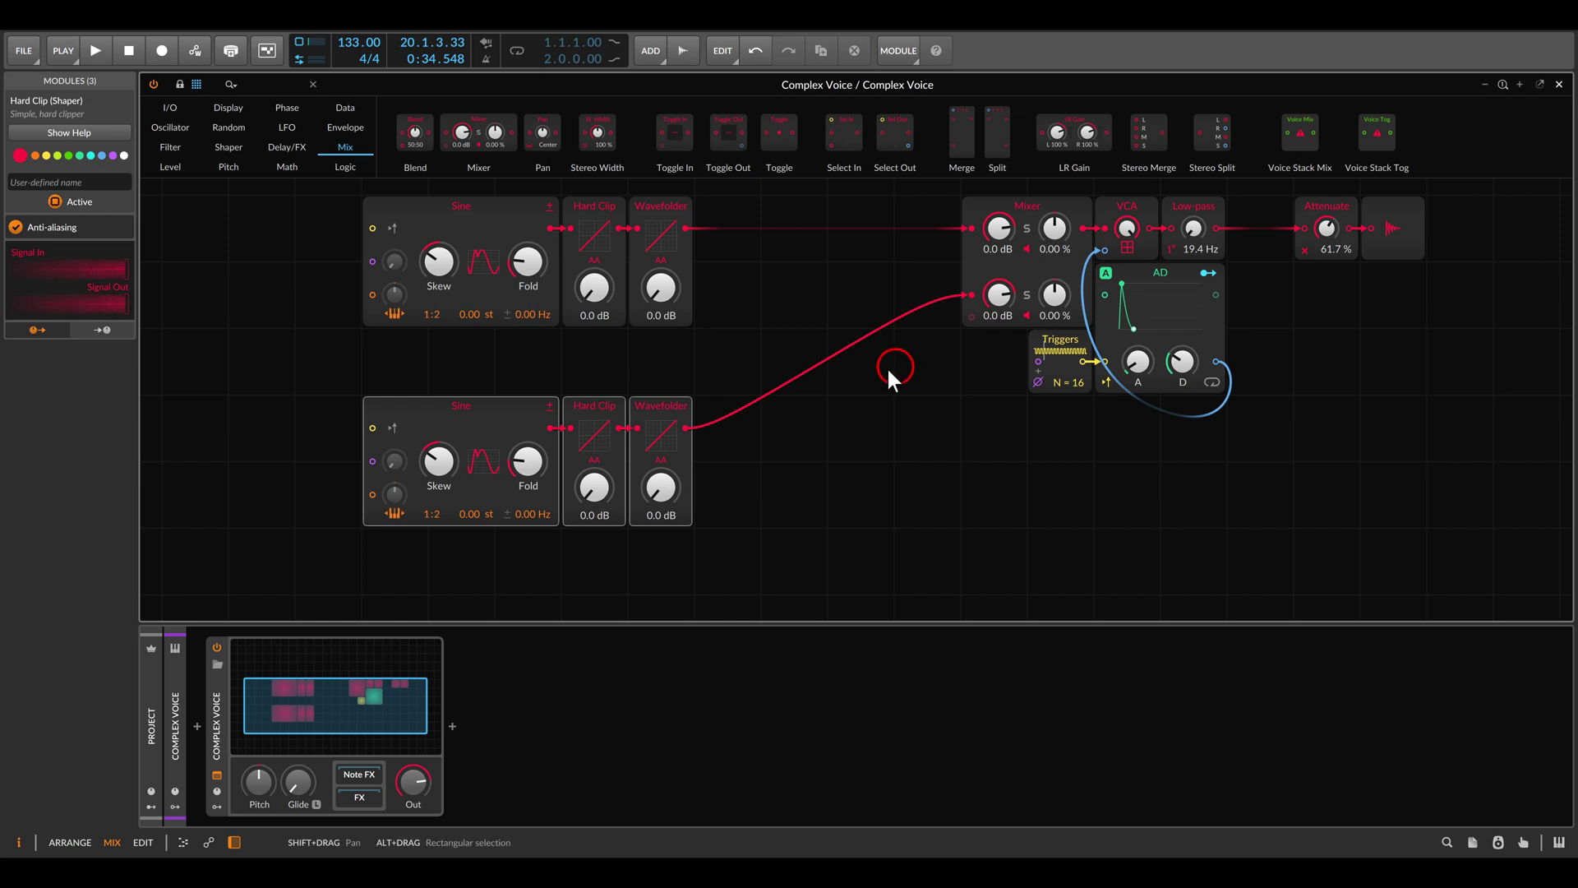
- Insert an AM/RM module named RING MOD after the upper Wavefolder and feed its modulator input from the lower Wavefolder
{"action": "left_click", "coordinate": [174, 166]}
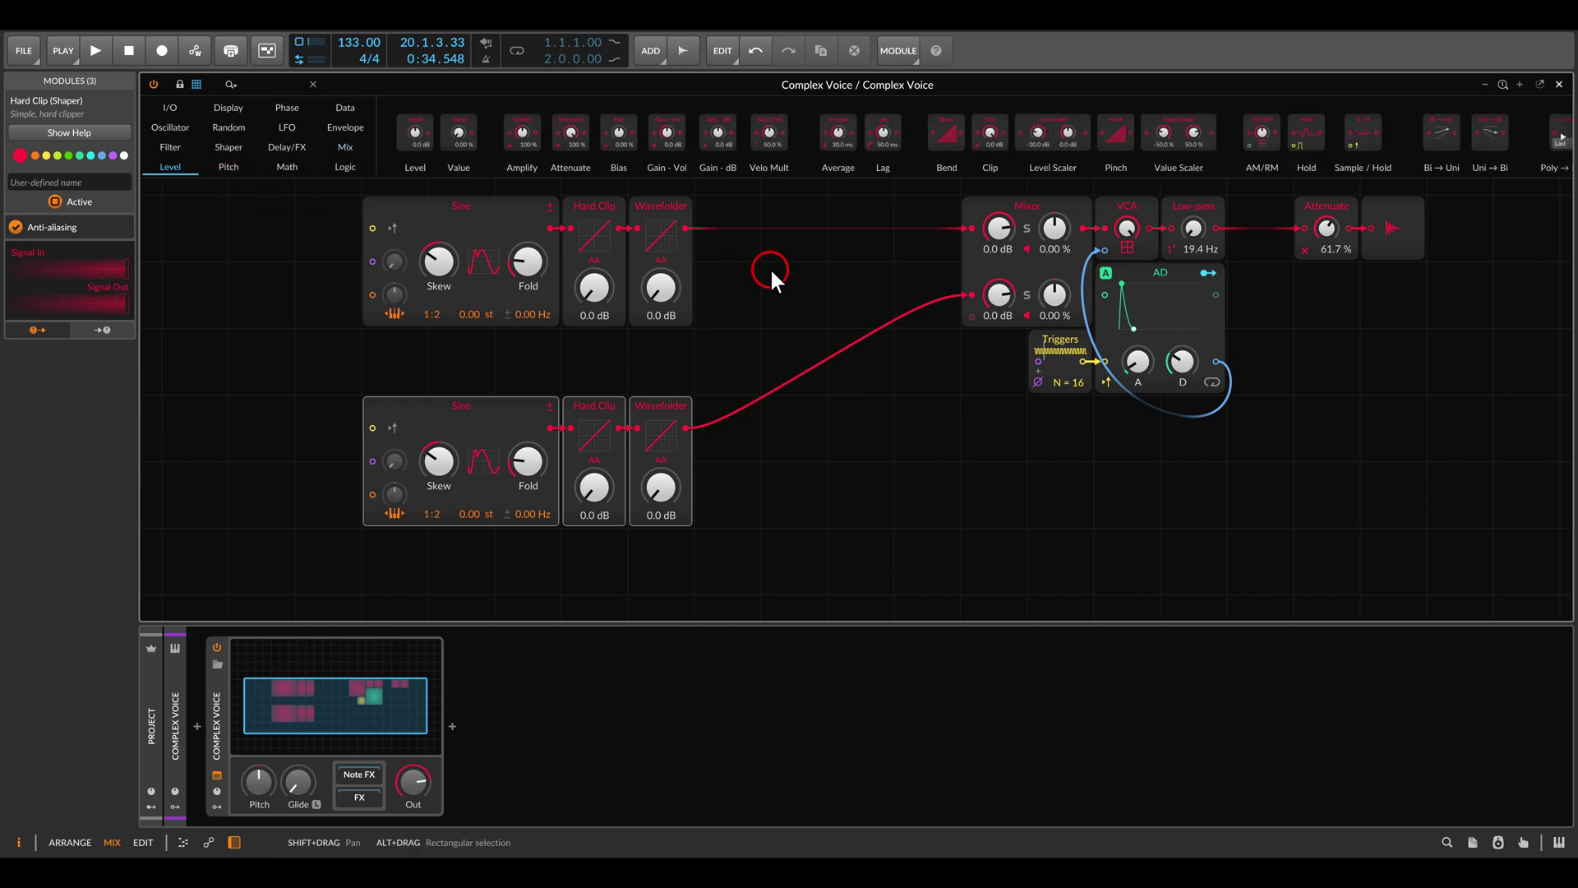
{"action": "left_click_drag", "start_coordinate": [1260, 134], "coordinate": [764, 219]}
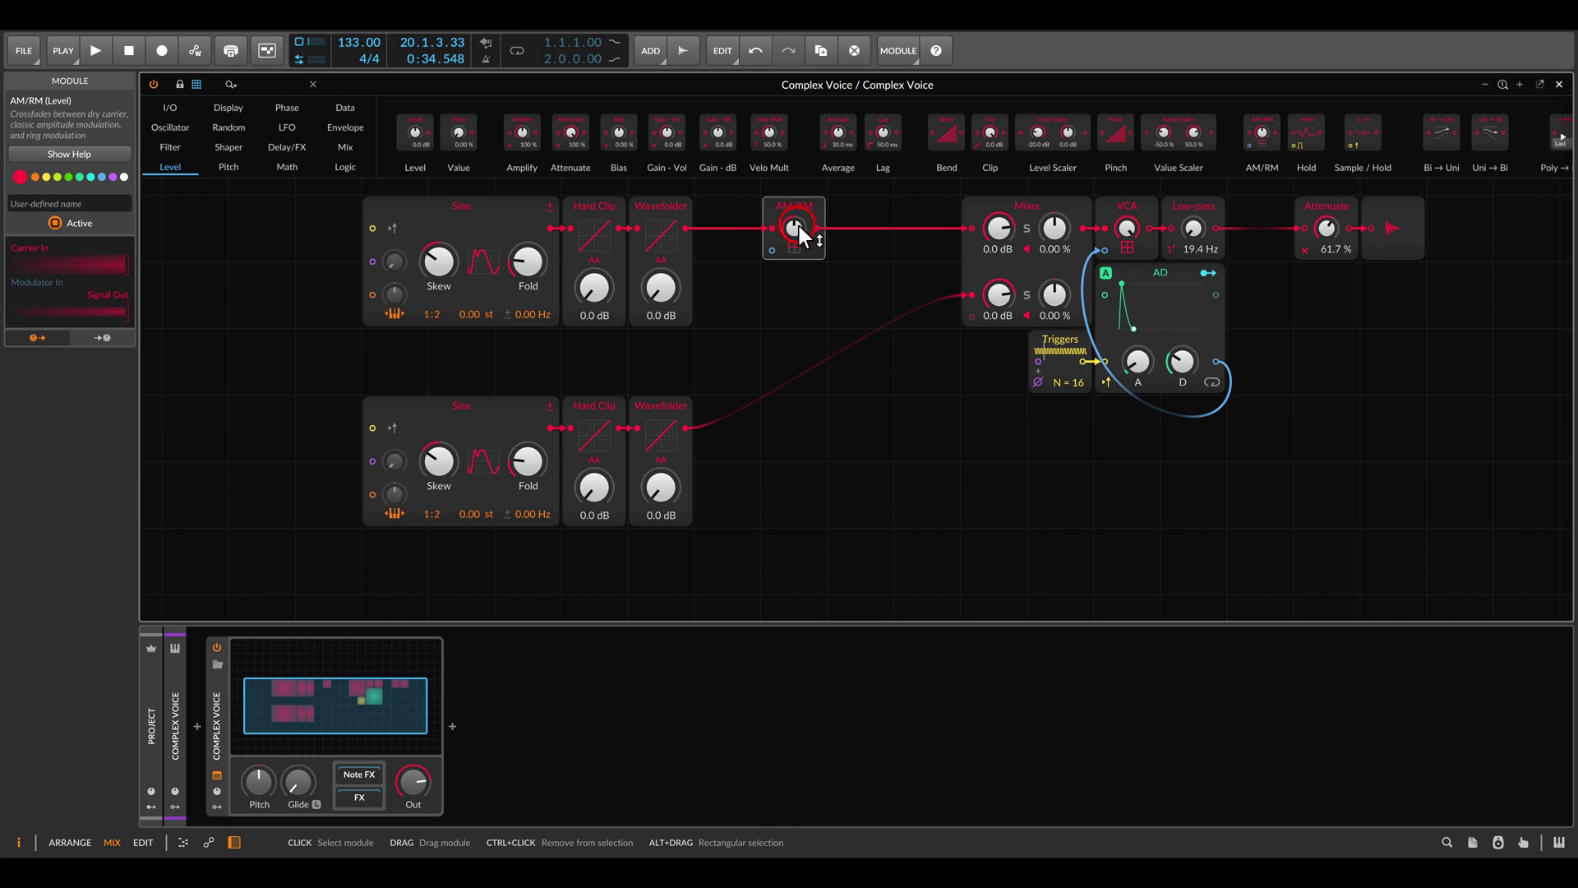
{"action": "left_click", "coordinate": [262, 213]}
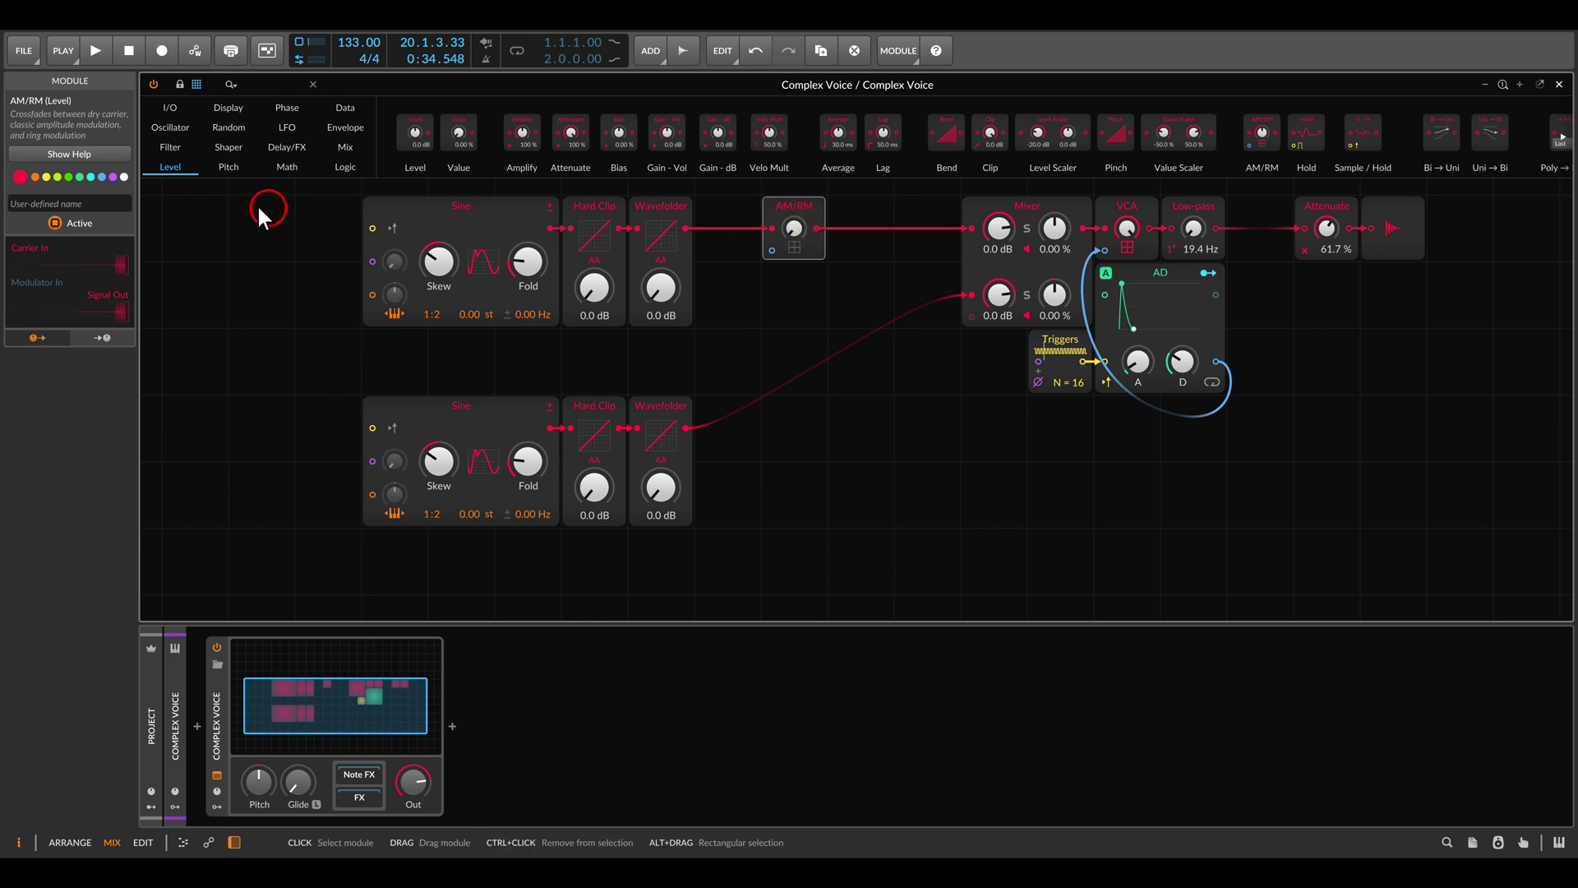
{"action": "left_click", "coordinate": [122, 200]}
{"action": "type", "text": "Ri"}
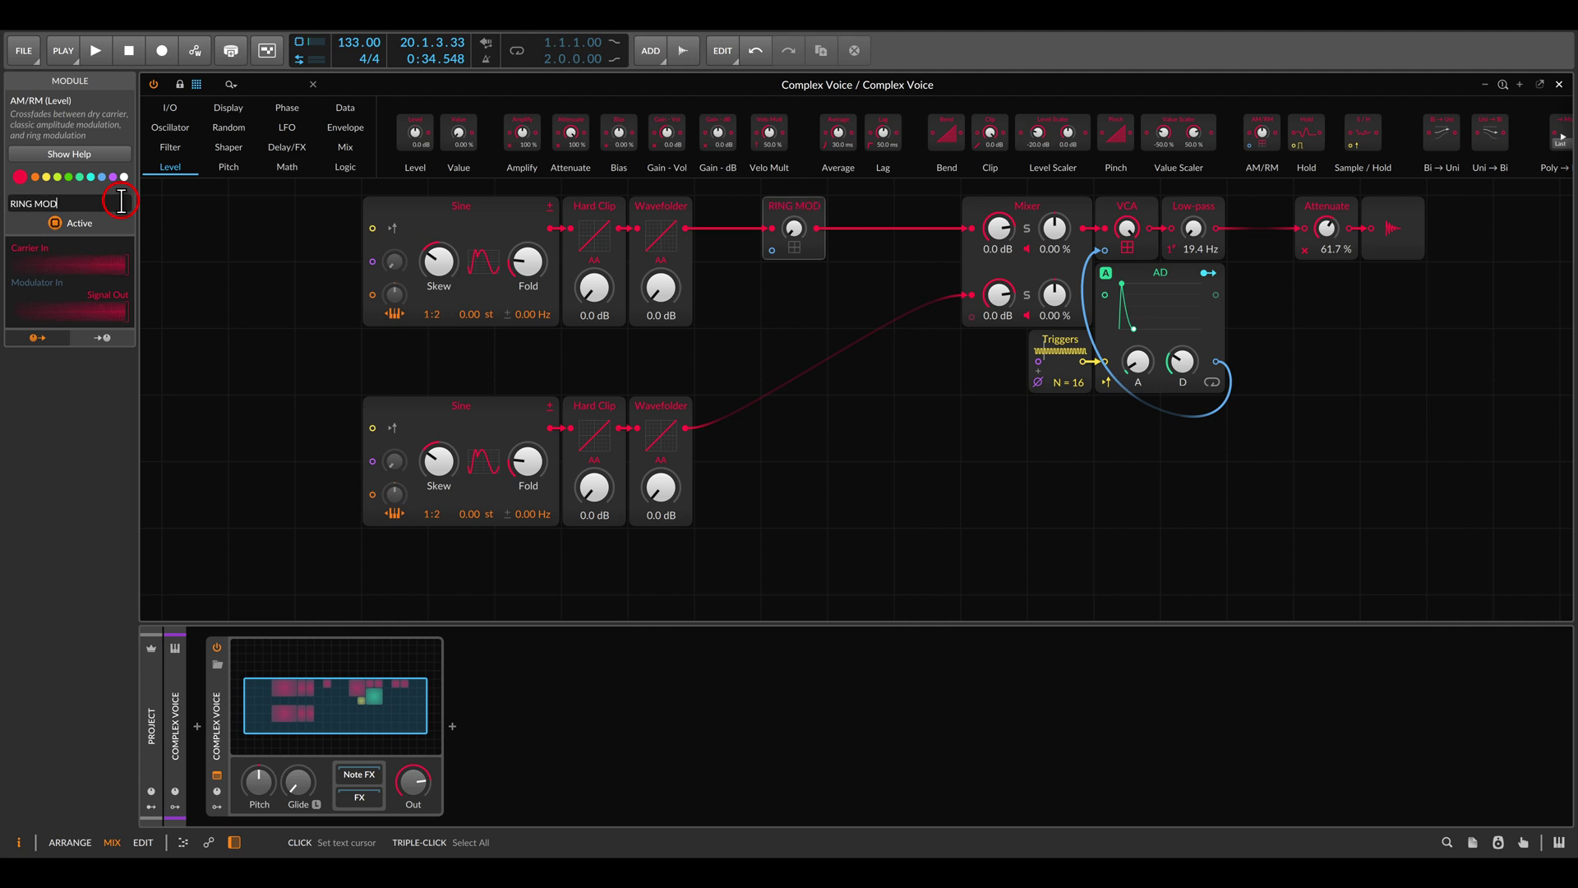
{"action": "left_click", "coordinate": [780, 210]}
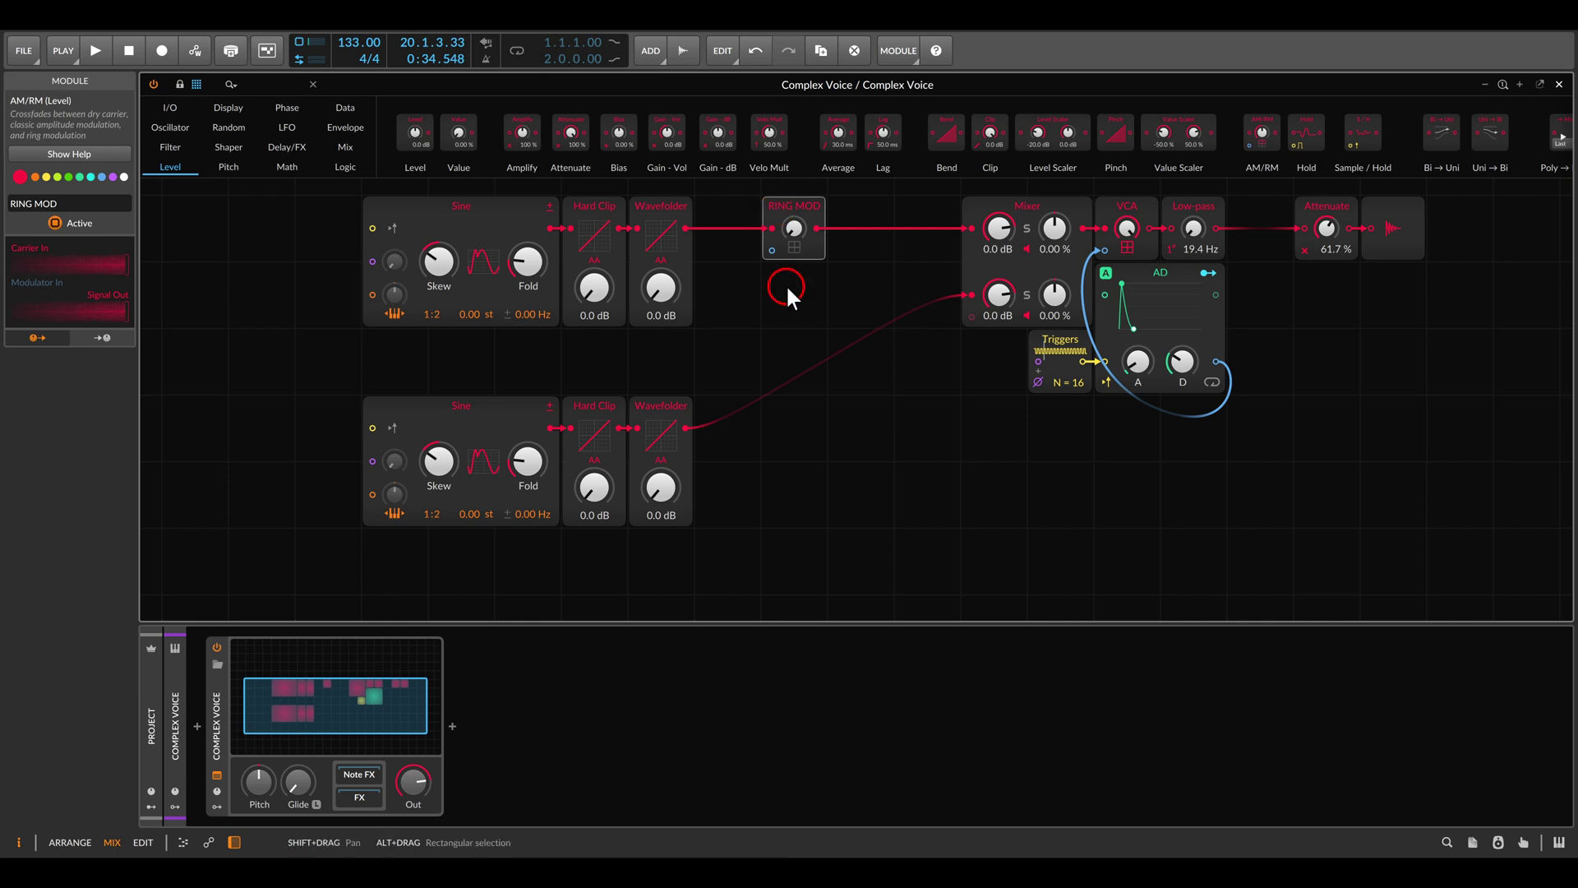
{"action": "left_click_drag", "start_coordinate": [685, 427], "coordinate": [815, 303]}
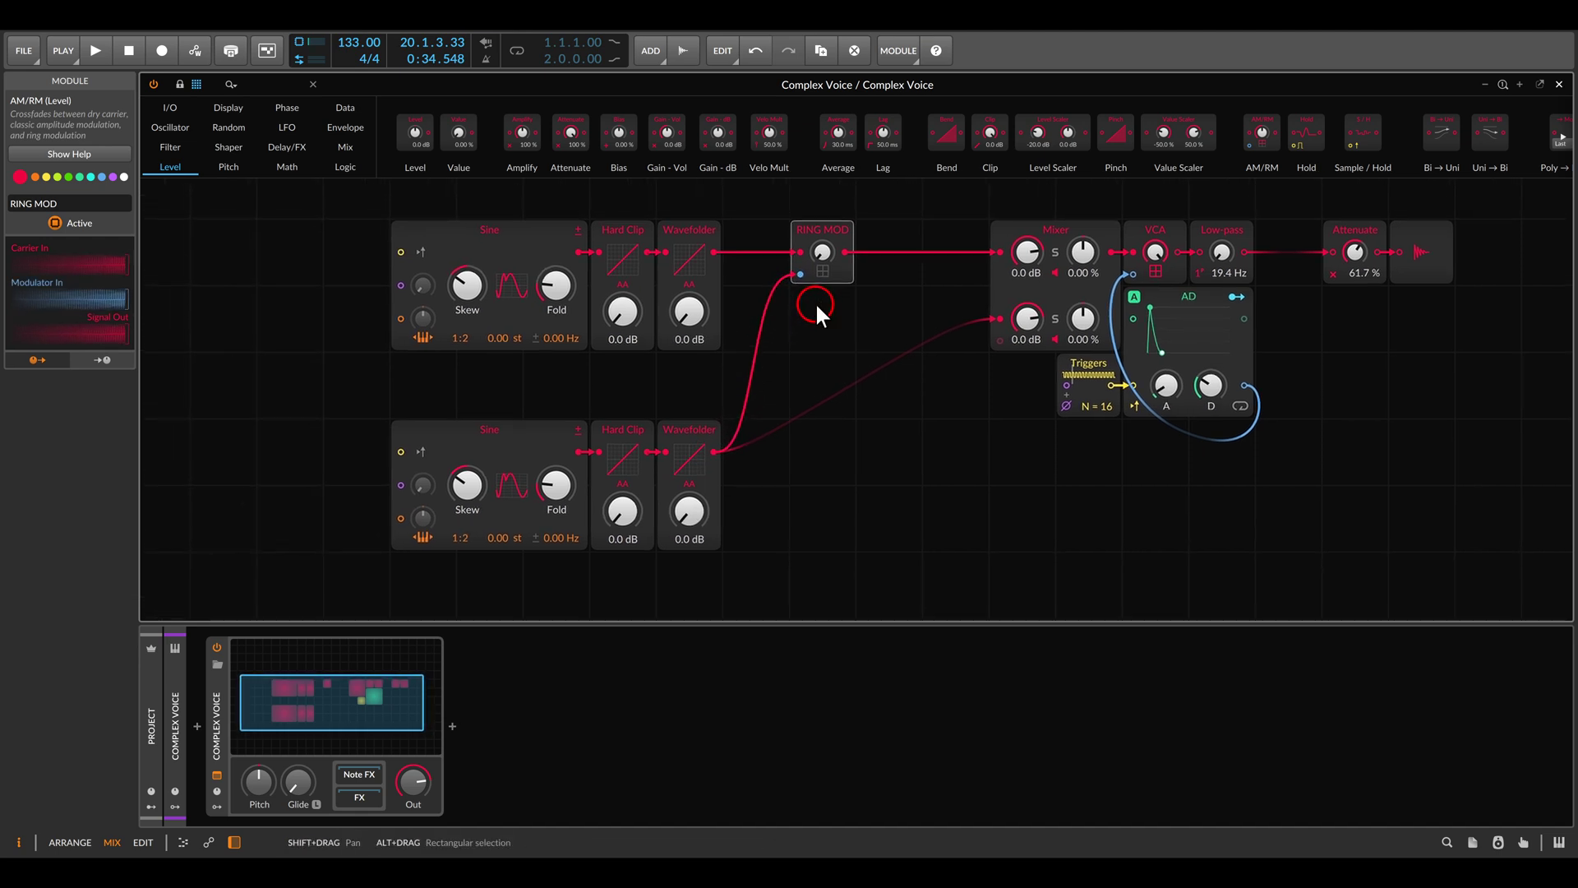
- Start playback and solo the first channel of the Mixer
{"action": "key", "text": "space"}
{"action": "left_click", "coordinate": [1054, 252]}
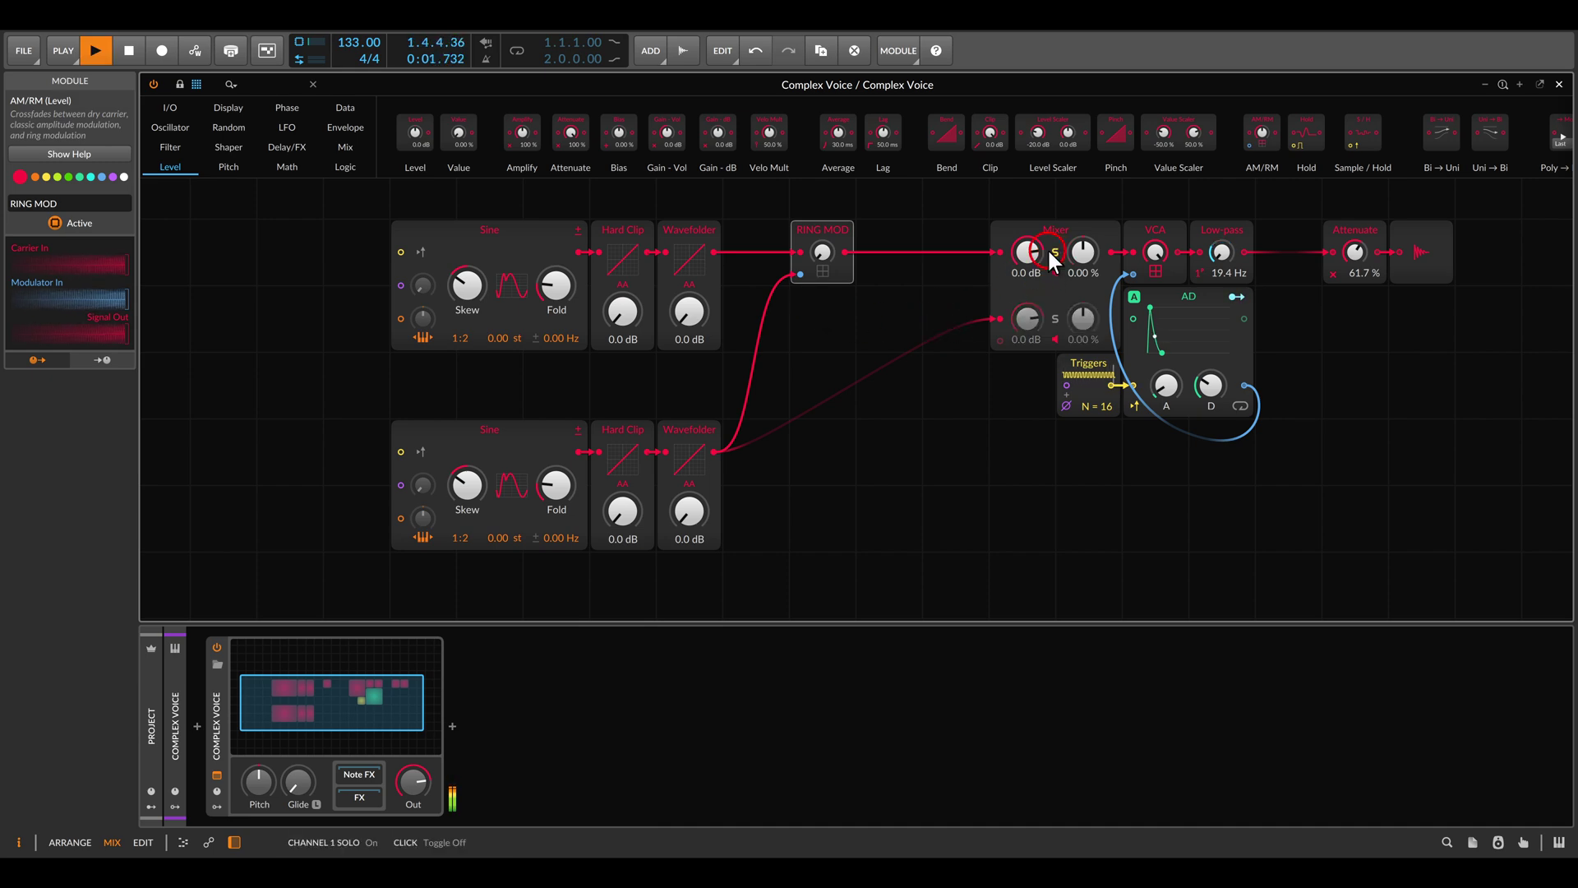
{"action": "key", "text": "ctrl+shift+4"}
{"action": "left_click_drag", "start_coordinate": [363, 197], "coordinate": [882, 358]}
{"action": "key", "text": "Escape"}
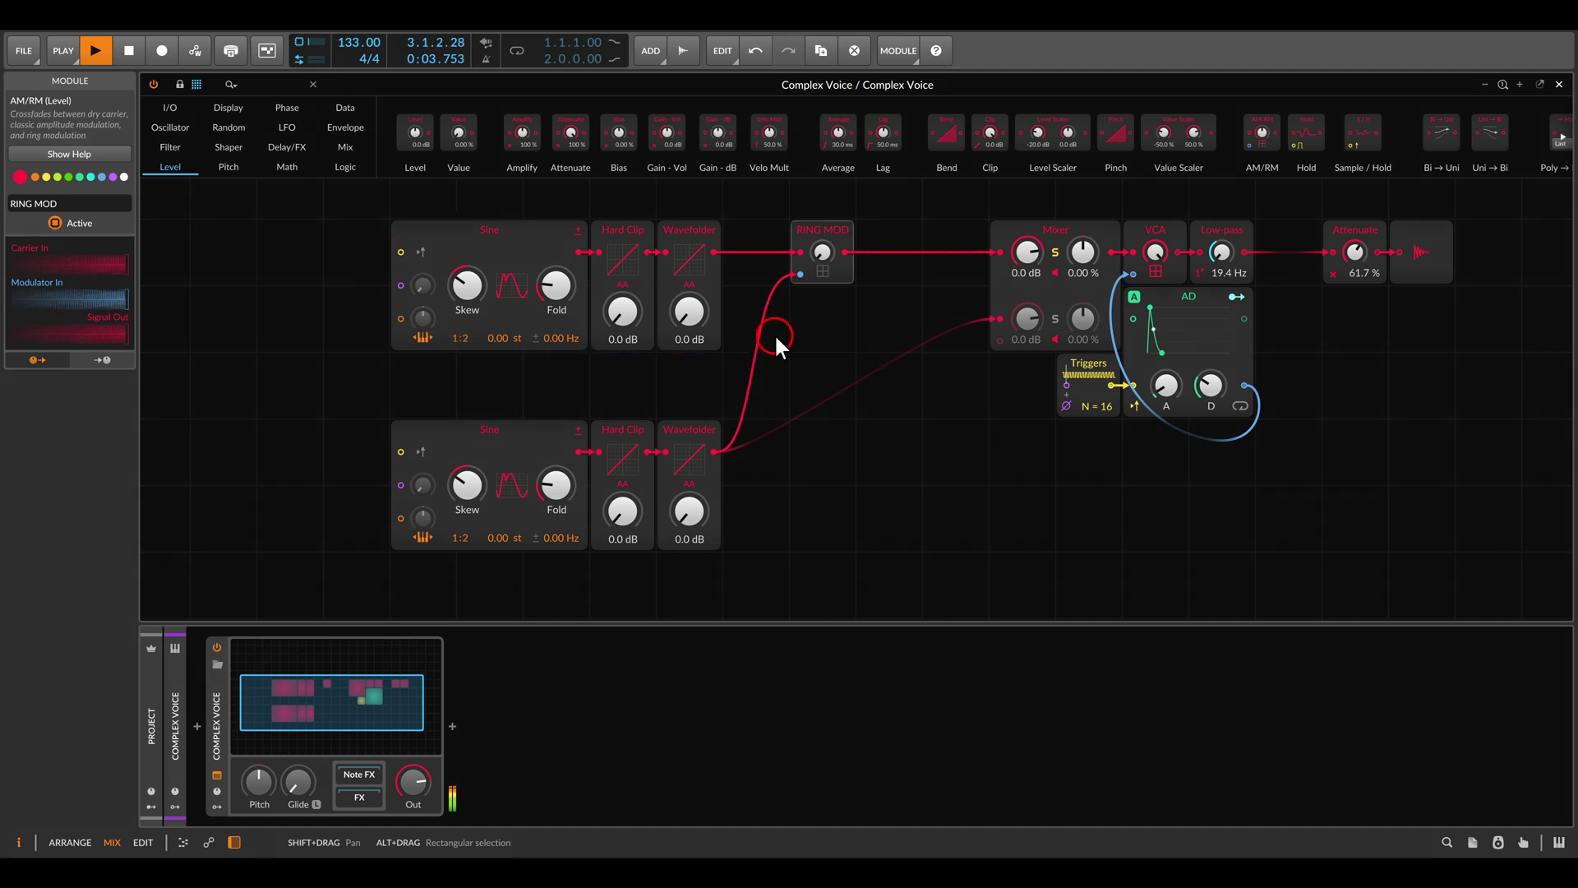
- Reset the upper Sine's Skew and Fold to default and set its ratio to 1:1
{"action": "double_click", "coordinate": [467, 285]}
{"action": "double_click", "coordinate": [556, 286]}
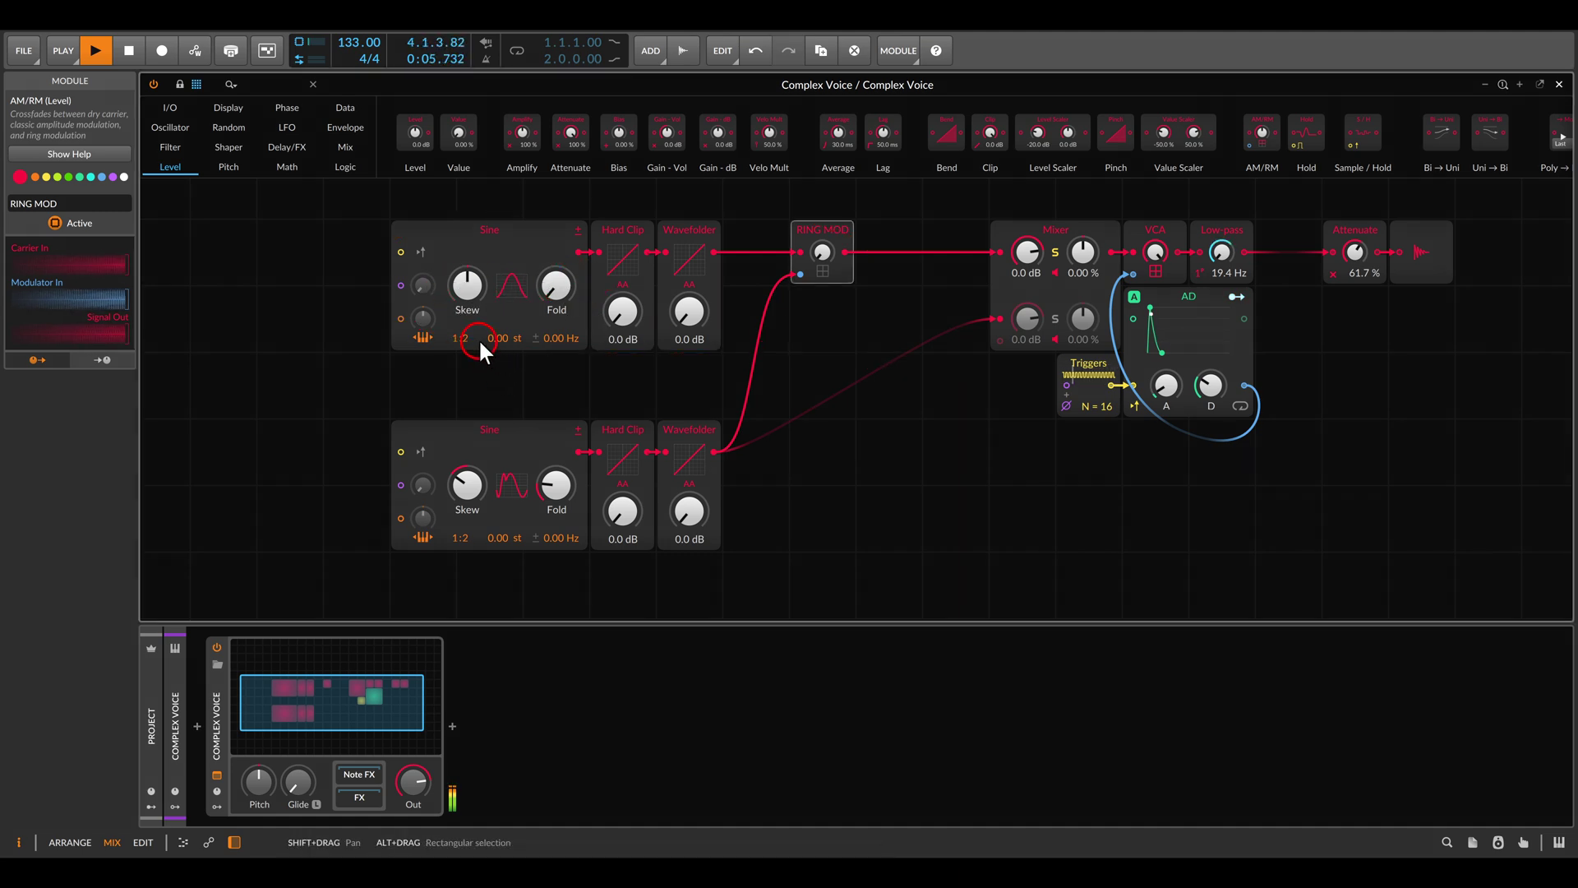
{"action": "left_click_drag", "start_coordinate": [478, 338], "coordinate": [727, 385]}
- Turn the RING MOD amount fully up to ring-modulate the upper voice with the lower one
{"action": "left_click", "coordinate": [823, 258]}
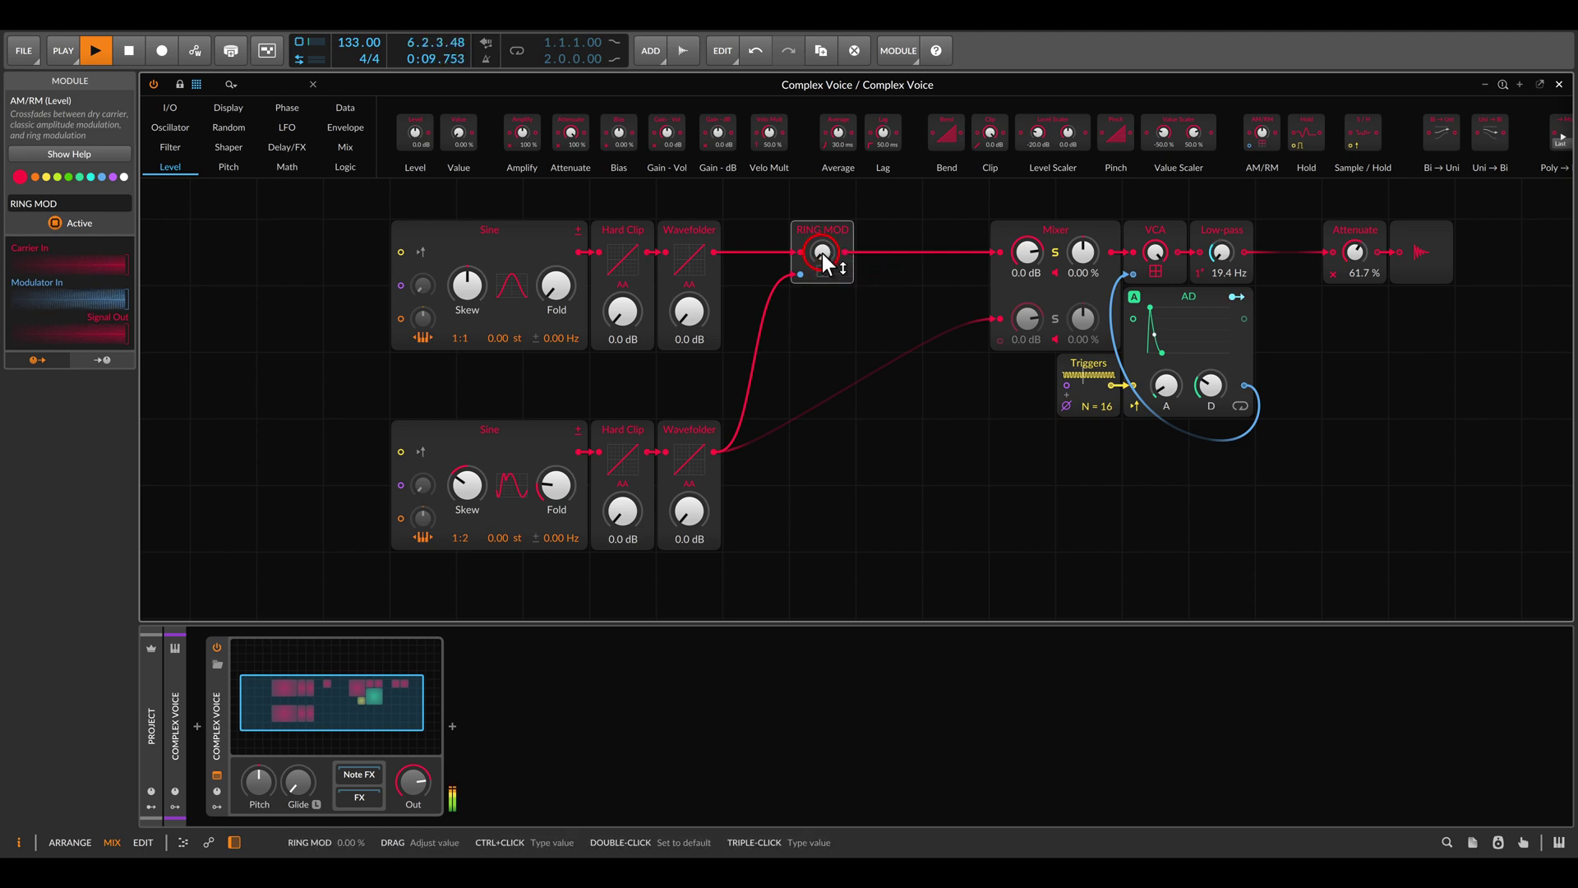
{"action": "left_click_drag", "start_coordinate": [822, 258], "coordinate": [822, 245]}
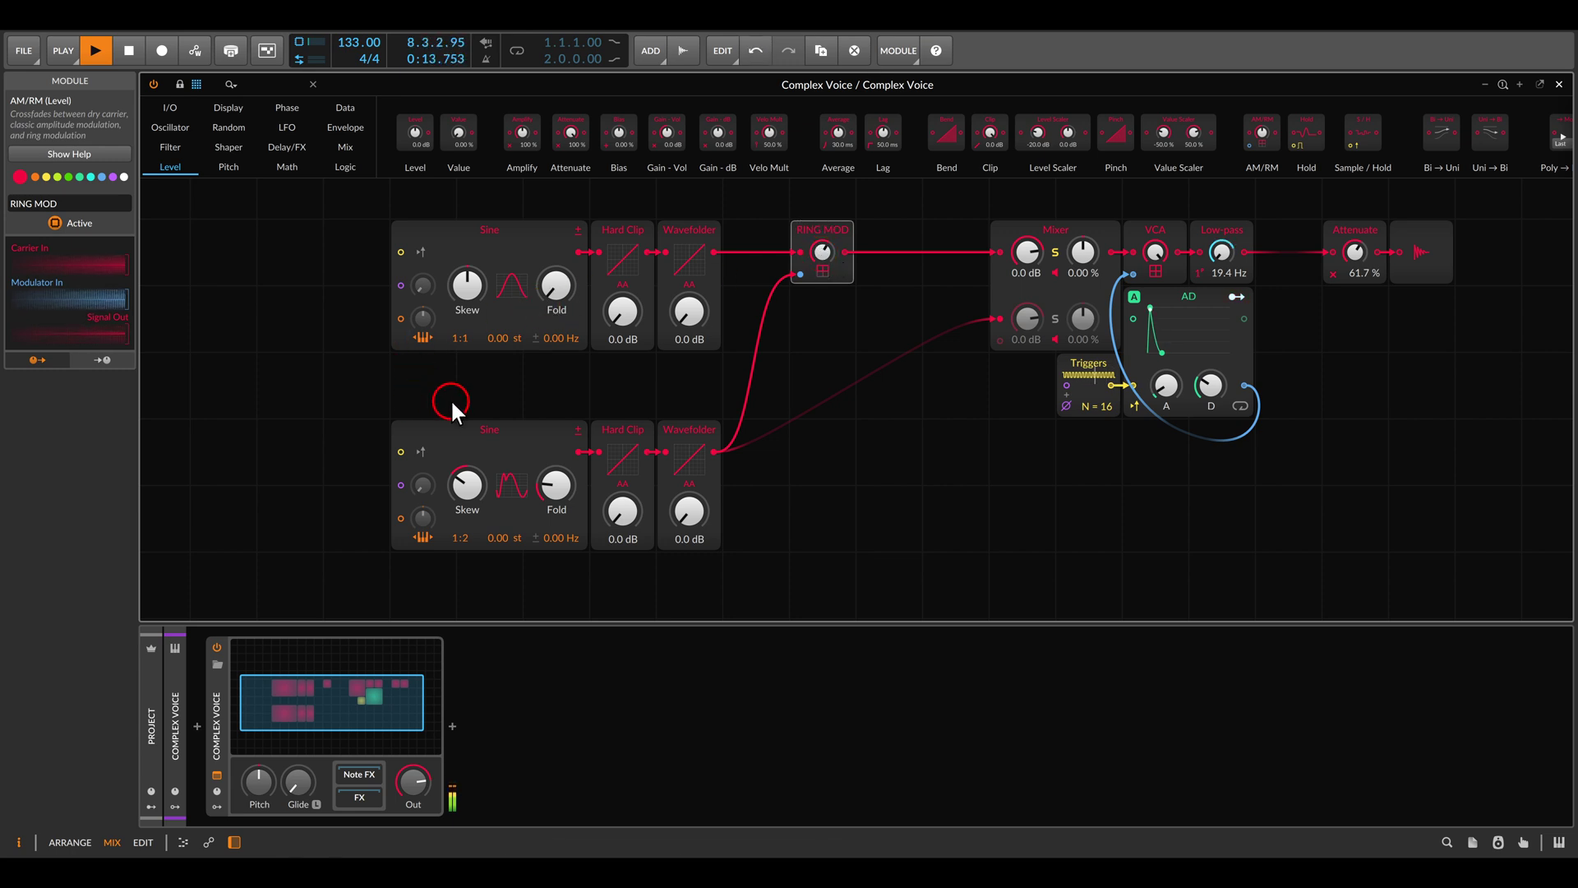
{"action": "left_click_drag", "start_coordinate": [342, 392], "coordinate": [808, 607]}
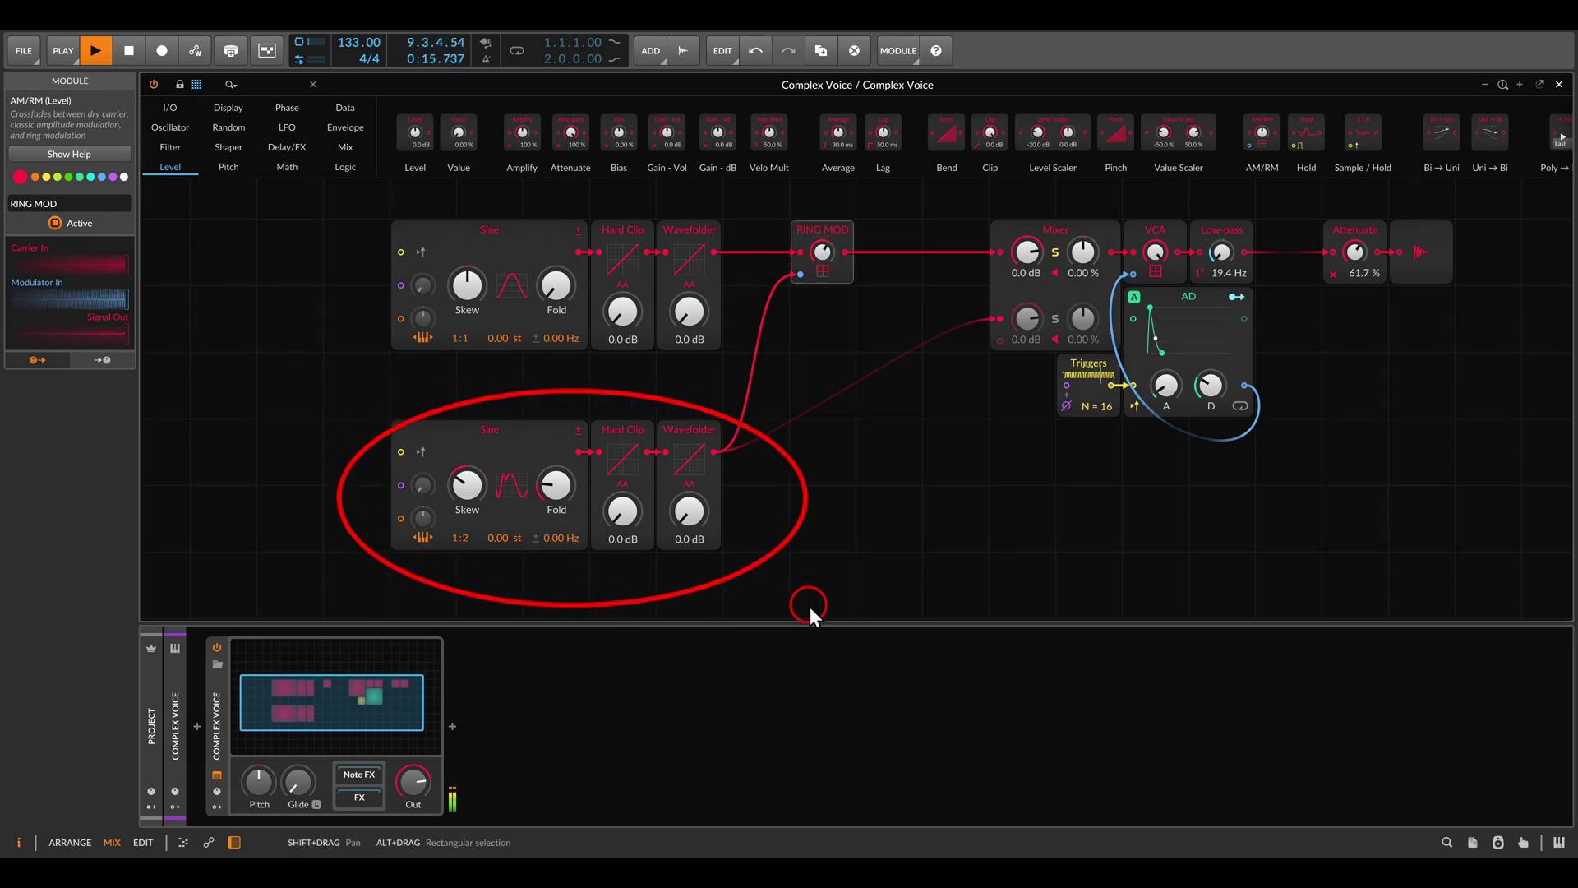
{"action": "left_click_drag", "start_coordinate": [823, 252], "coordinate": [823, 249]}
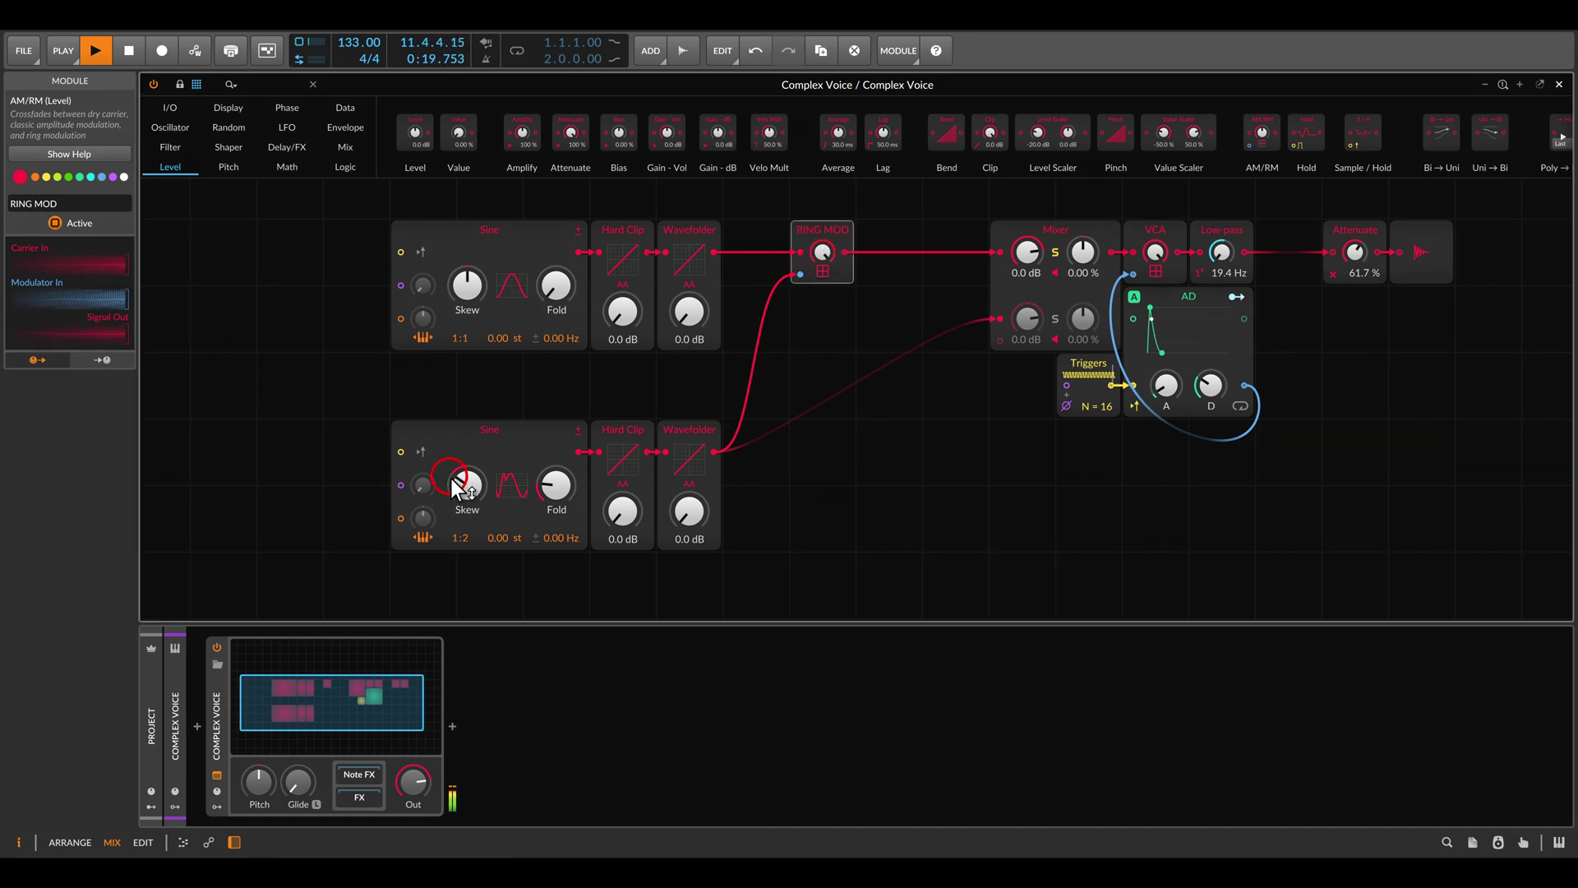
- Adjust the lower Sine's Skew and Fold, setting its Hard Clip to +11.0 dB and Wavefolder to +2.8 dB
{"action": "left_click_drag", "start_coordinate": [450, 476], "coordinate": [462, 496]}
{"action": "left_click_drag", "start_coordinate": [555, 485], "coordinate": [689, 519]}
{"action": "left_click", "coordinate": [465, 538]}
- Reshape the upper Sine's Skew and Fold, setting its Hard Clip to +2.4 dB and Wavefolder to +0.4 dB
{"action": "left_click_drag", "start_coordinate": [468, 285], "coordinate": [467, 294]}
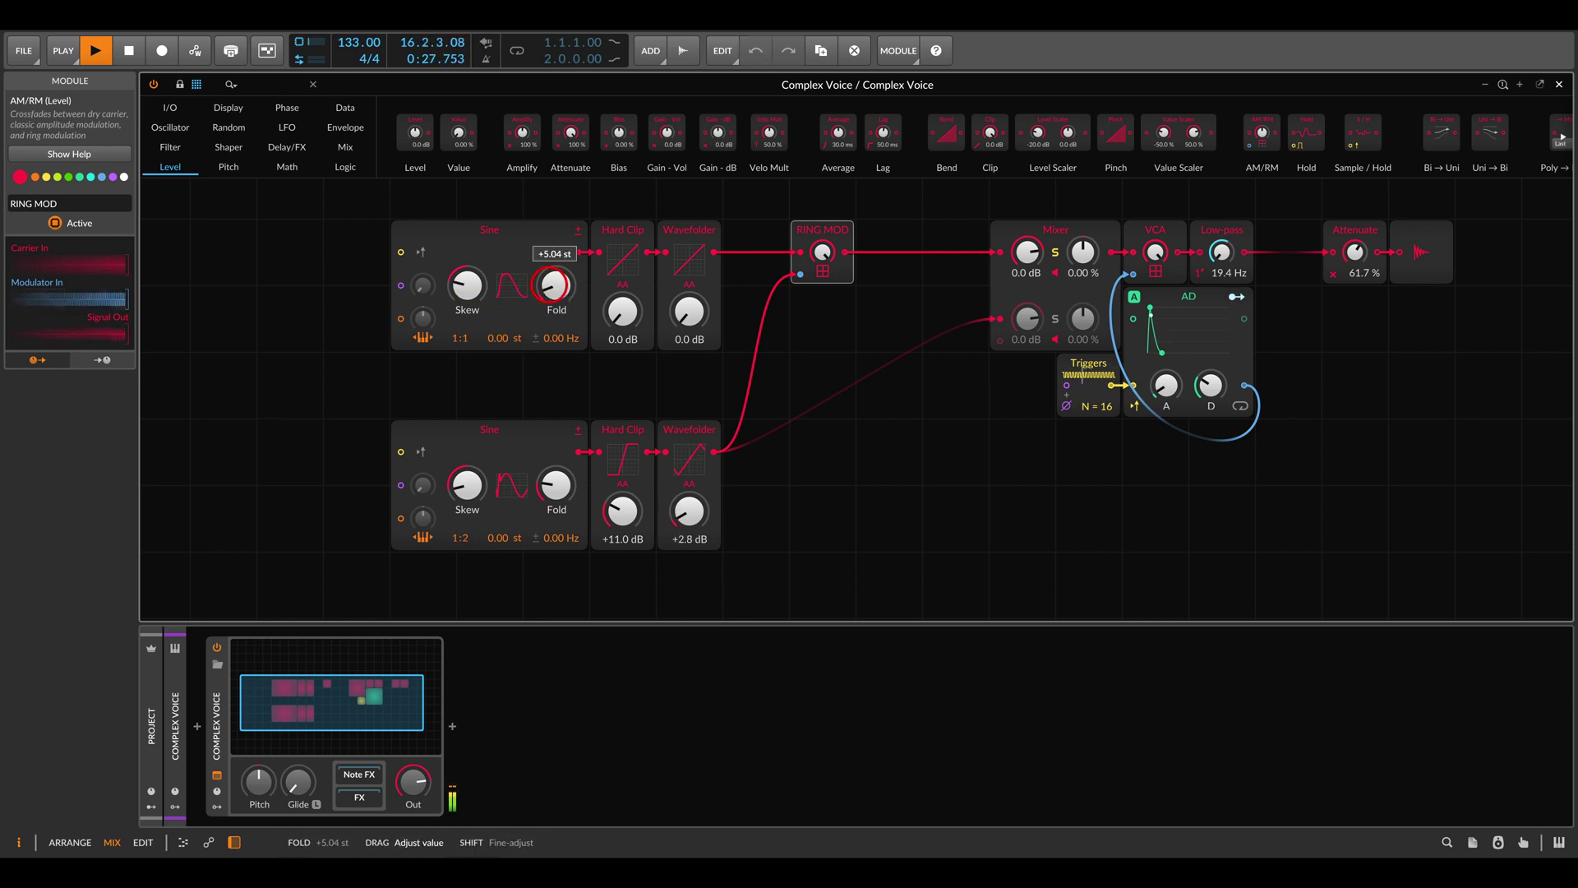
{"action": "left_click_drag", "start_coordinate": [688, 311], "coordinate": [624, 309]}
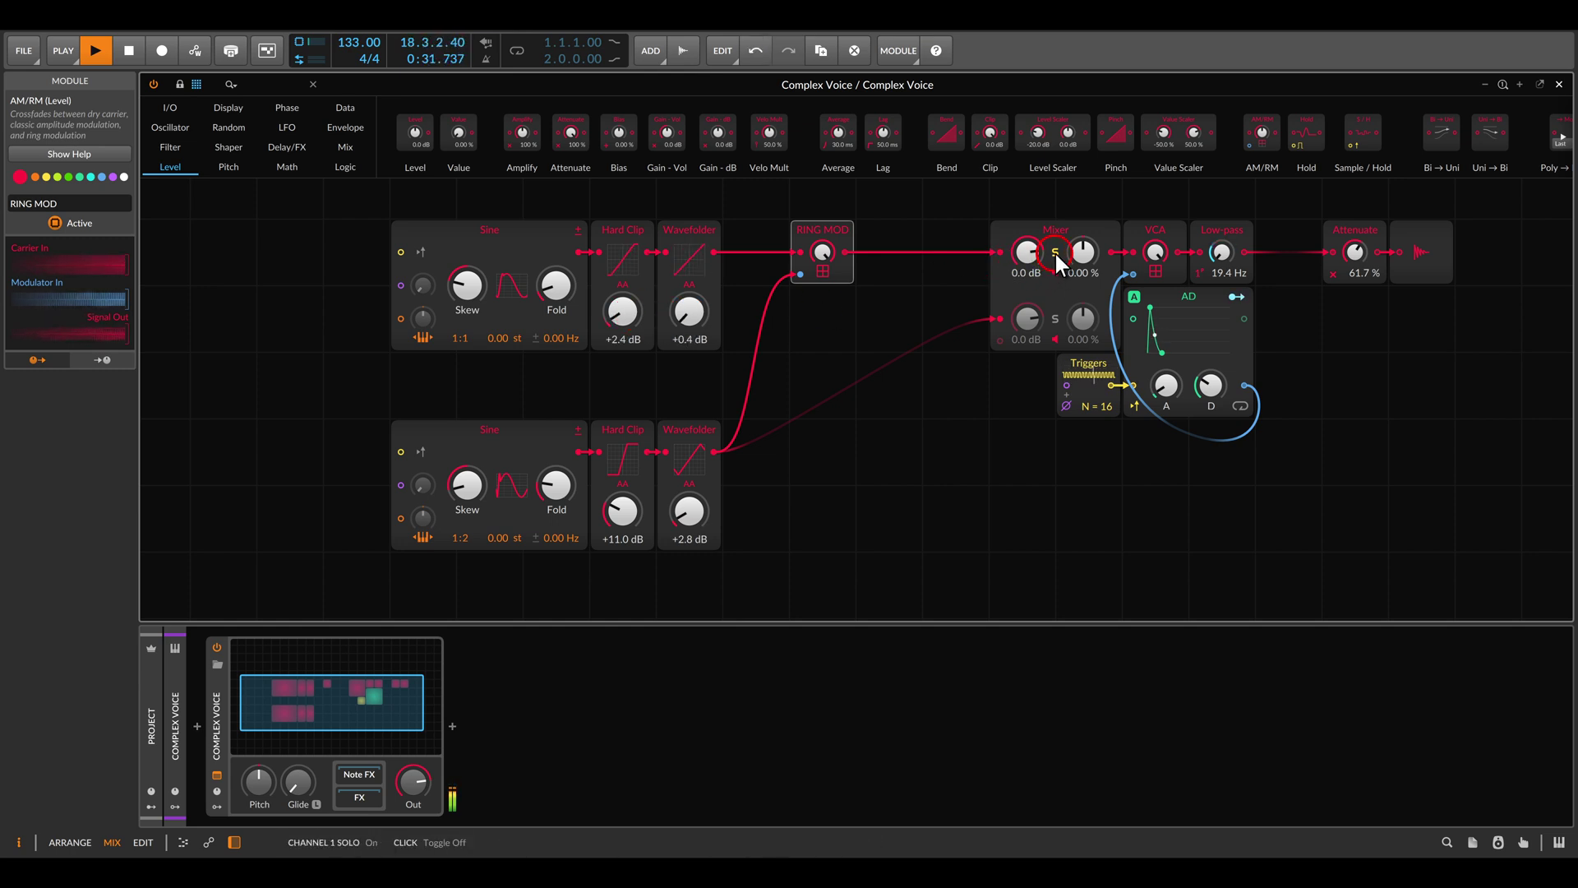
- Unsolo the first Mixer channel, set the lower Sine's ratio to 1:4, raise the upper Sine's Fold and stop playback
{"action": "left_click", "coordinate": [461, 537]}
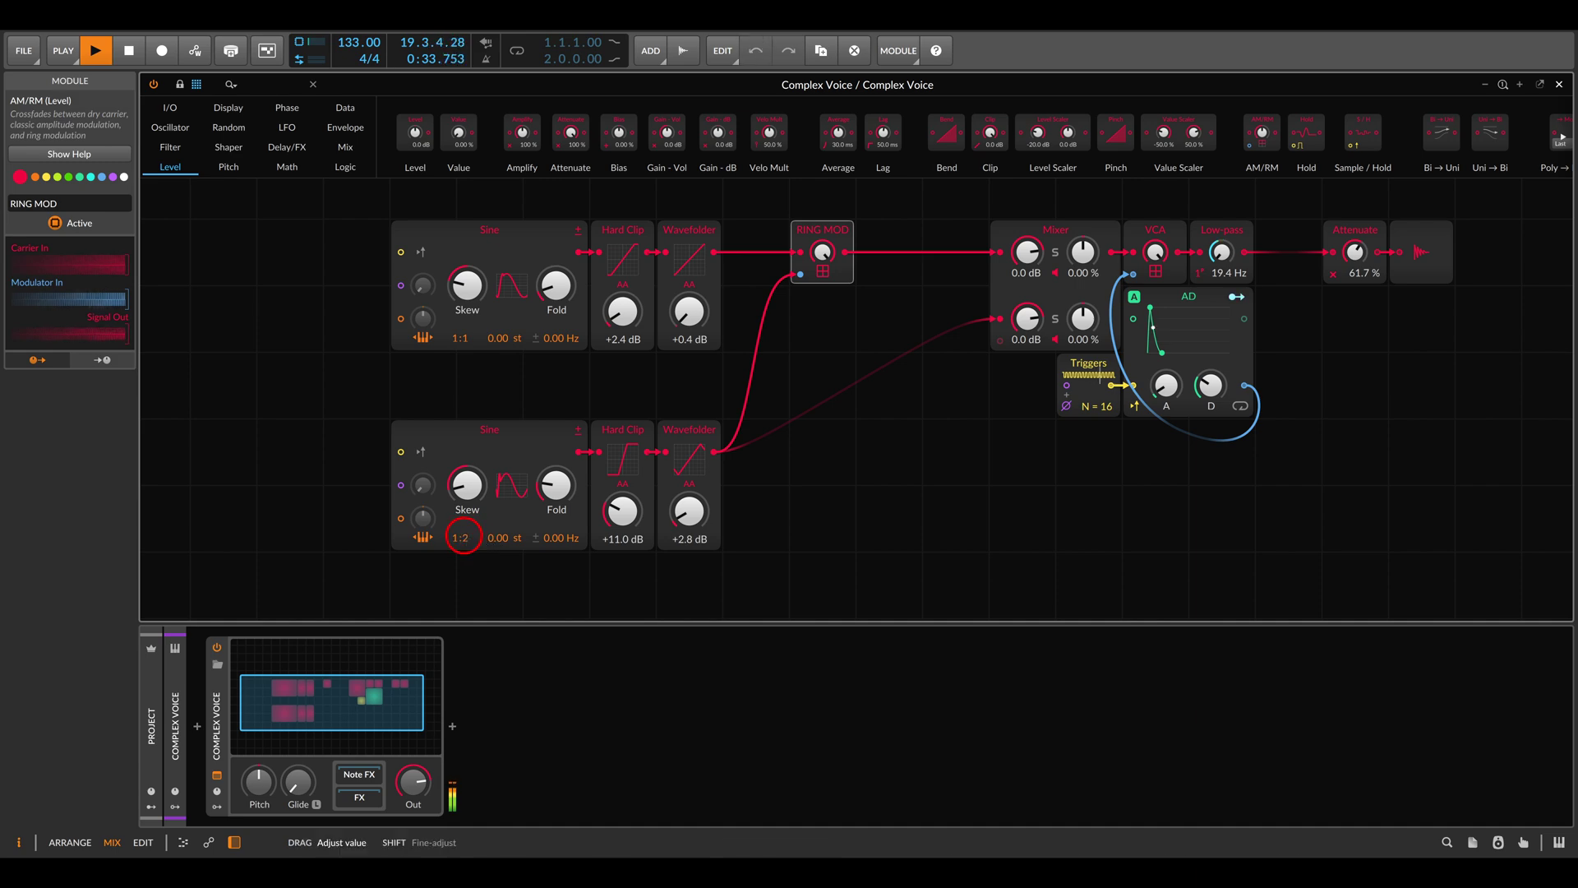
{"action": "left_click_drag", "start_coordinate": [460, 537], "coordinate": [465, 544]}
{"action": "mouse_move", "coordinate": [557, 287]}
{"action": "left_mouse_down"}
{"action": "mouse_move", "coordinate": [556, 267]}
{"action": "mouse_move", "coordinate": [563, 300]}
{"action": "left_mouse_up"}
{"action": "key", "text": "space"}
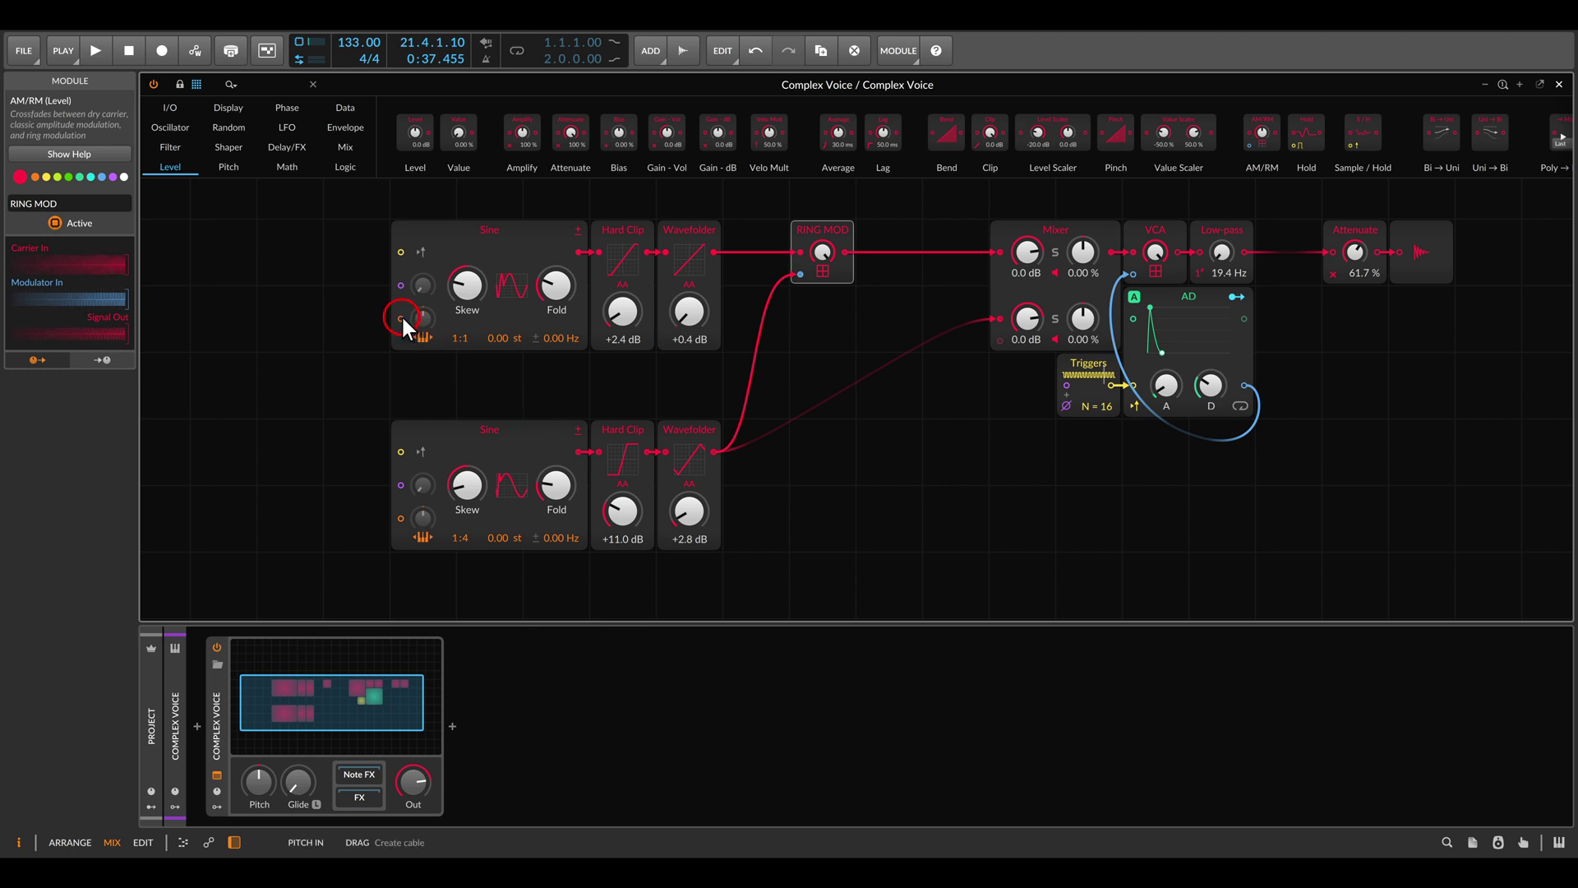
- Connect the lower Wavefolder's output to the upper Sine's pitch input
{"action": "left_click_drag", "start_coordinate": [401, 316], "coordinate": [710, 442]}
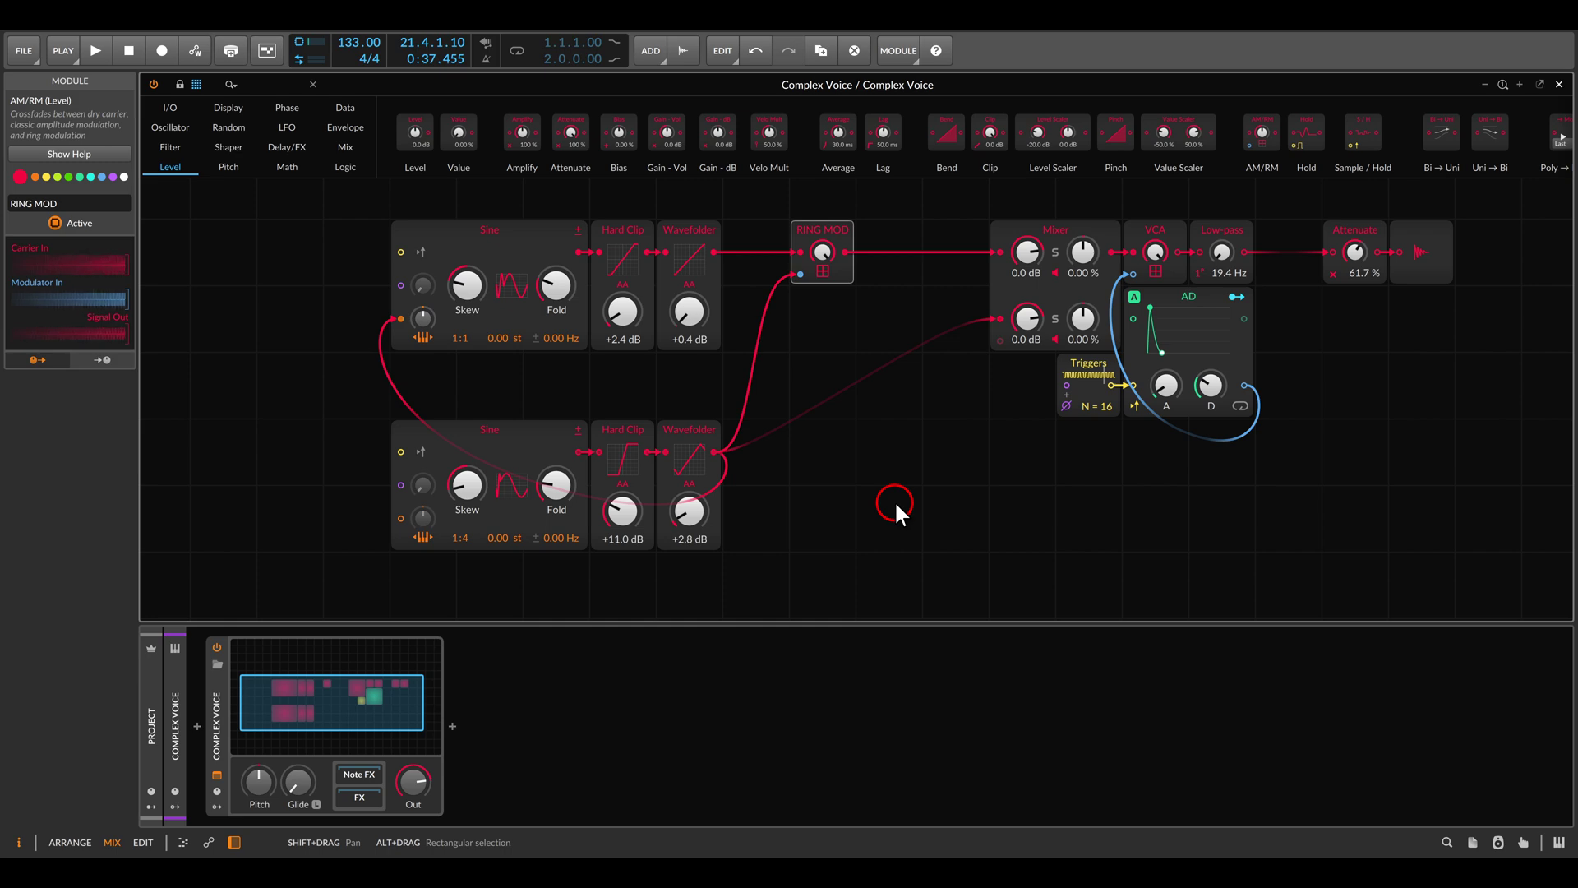
{"action": "left_click_drag", "start_coordinate": [827, 356], "coordinate": [857, 370]}
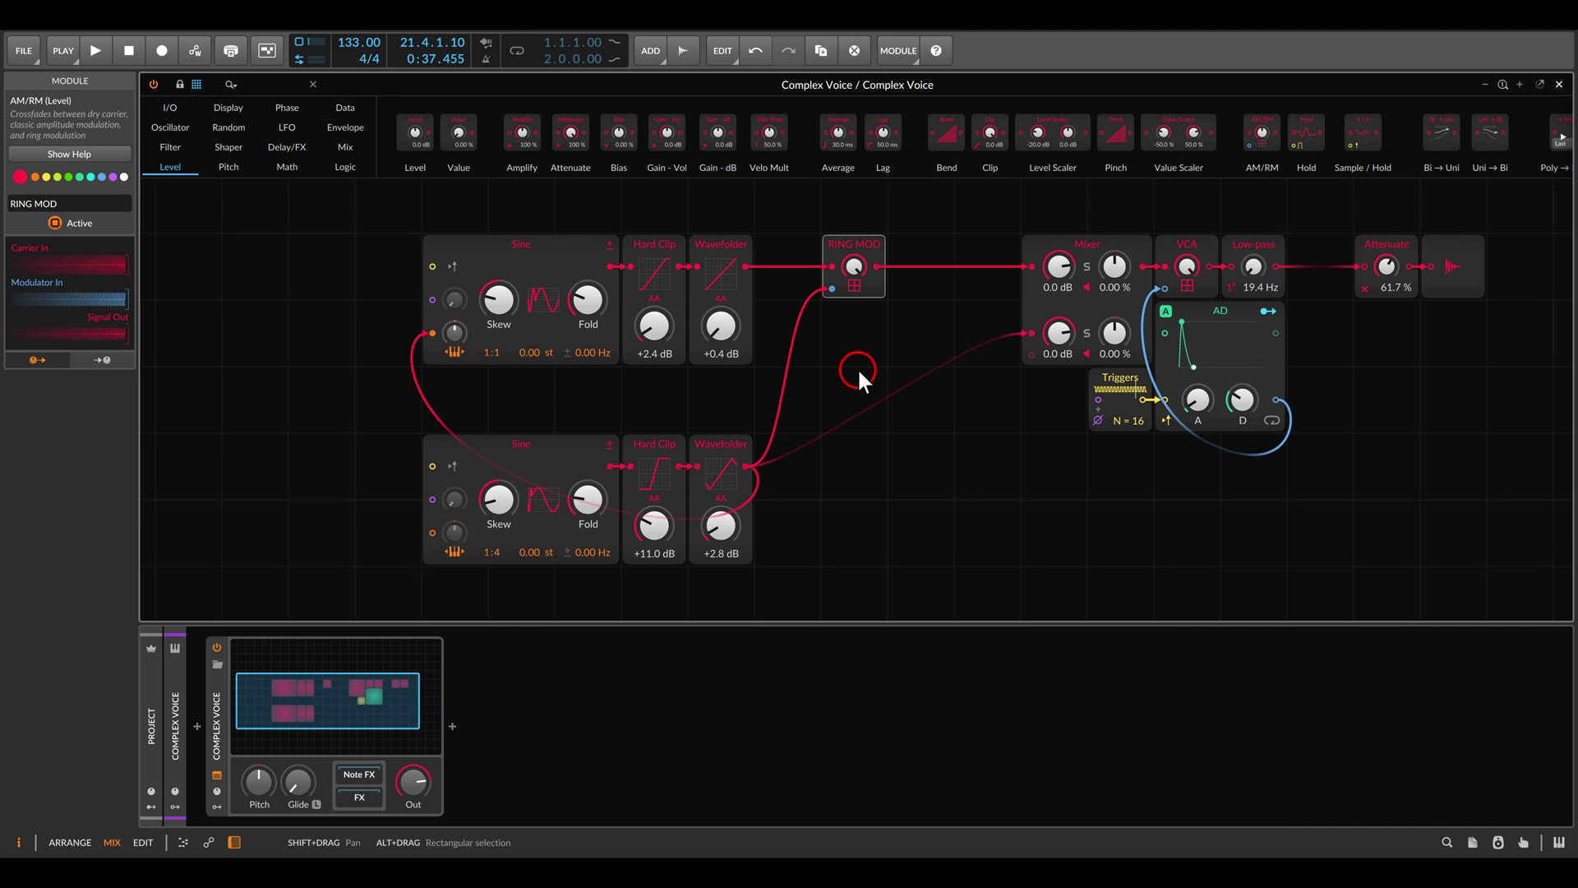
- Play the patch, audition different pitch modulation amounts on the upper Sine, and stop playback
{"action": "key", "text": "space"}
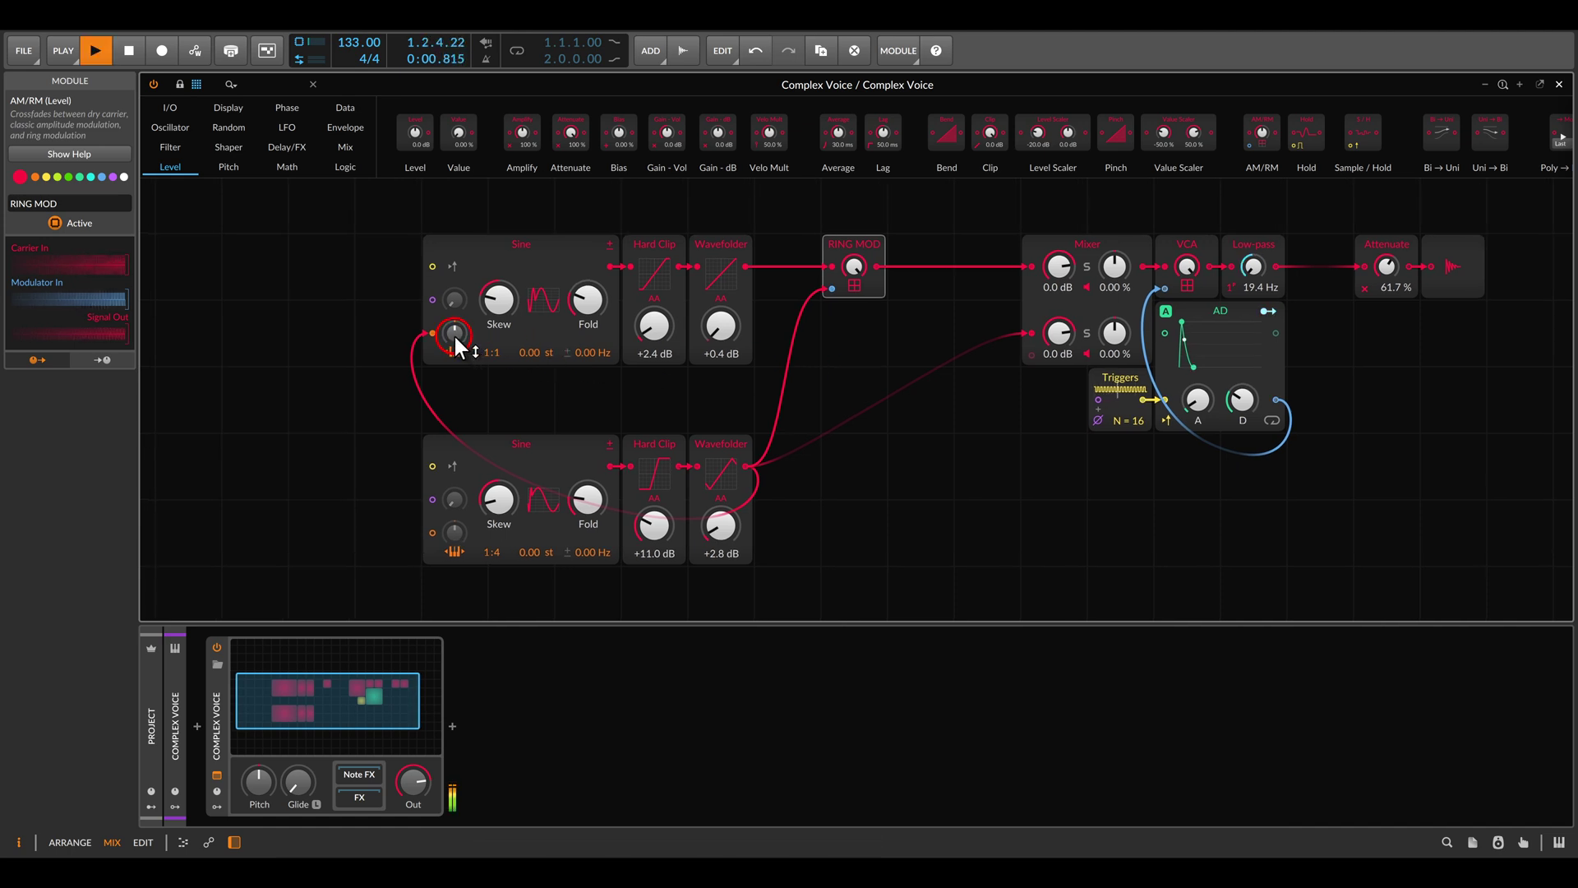
{"action": "mouse_move", "coordinate": [452, 333]}
{"action": "left_mouse_down"}
{"action": "mouse_move", "coordinate": [452, 300]}
{"action": "mouse_move", "coordinate": [455, 336]}
{"action": "left_mouse_up"}
{"action": "key", "text": "space"}
{"action": "left_click", "coordinate": [535, 400]}
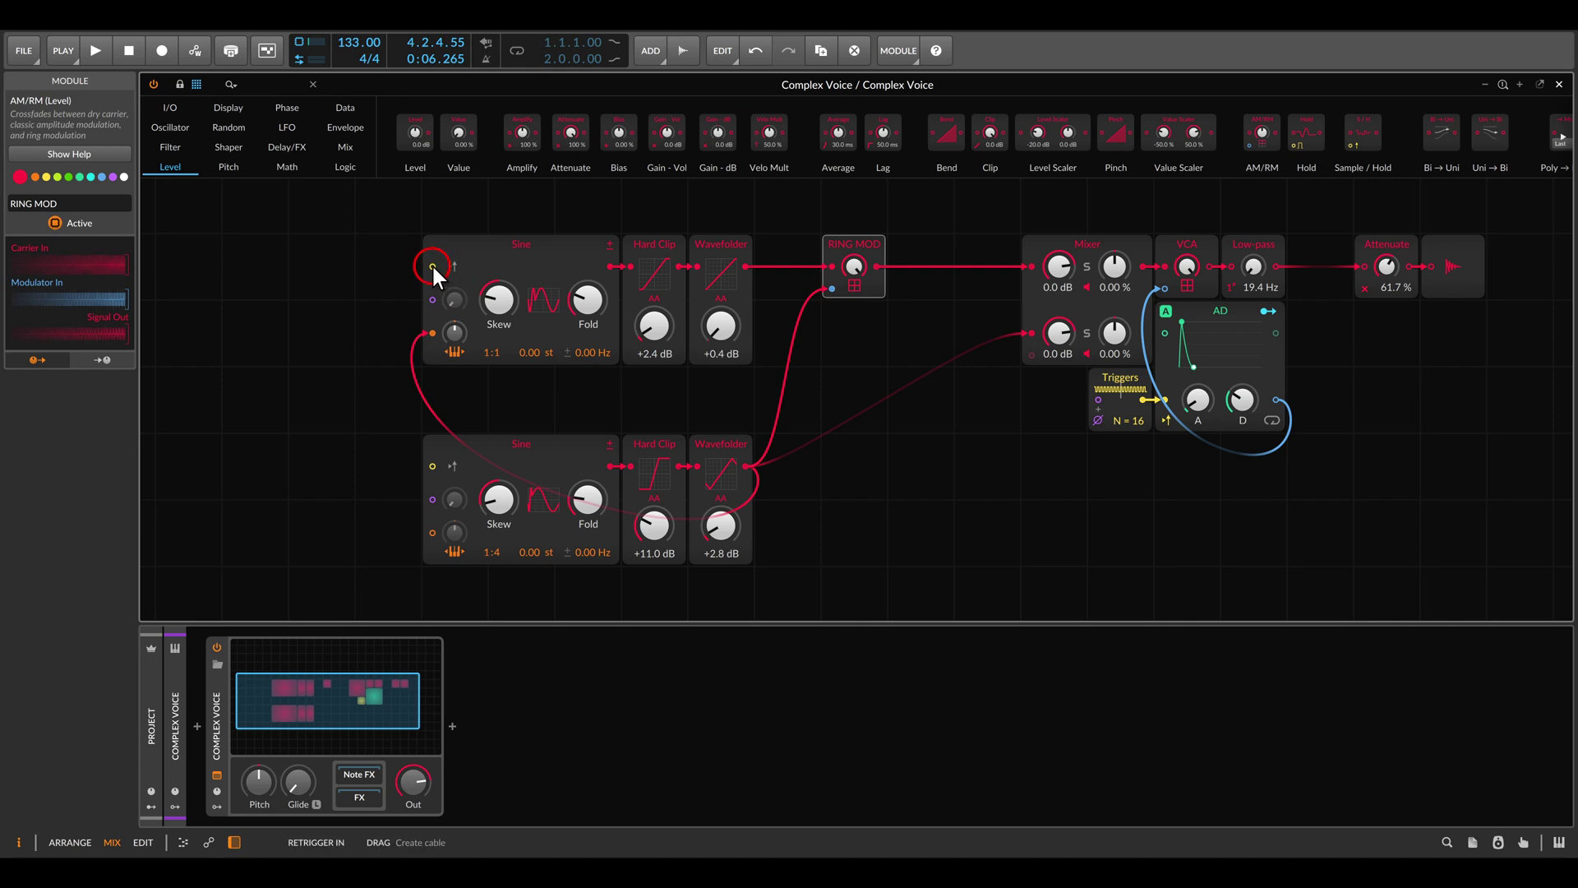
- Connect the lower Sine's output to the upper Sine's retrigger input and sweep the pitch modulation amount during playback
{"action": "left_click_drag", "start_coordinate": [430, 268], "coordinate": [603, 465]}
{"action": "key", "text": "space"}
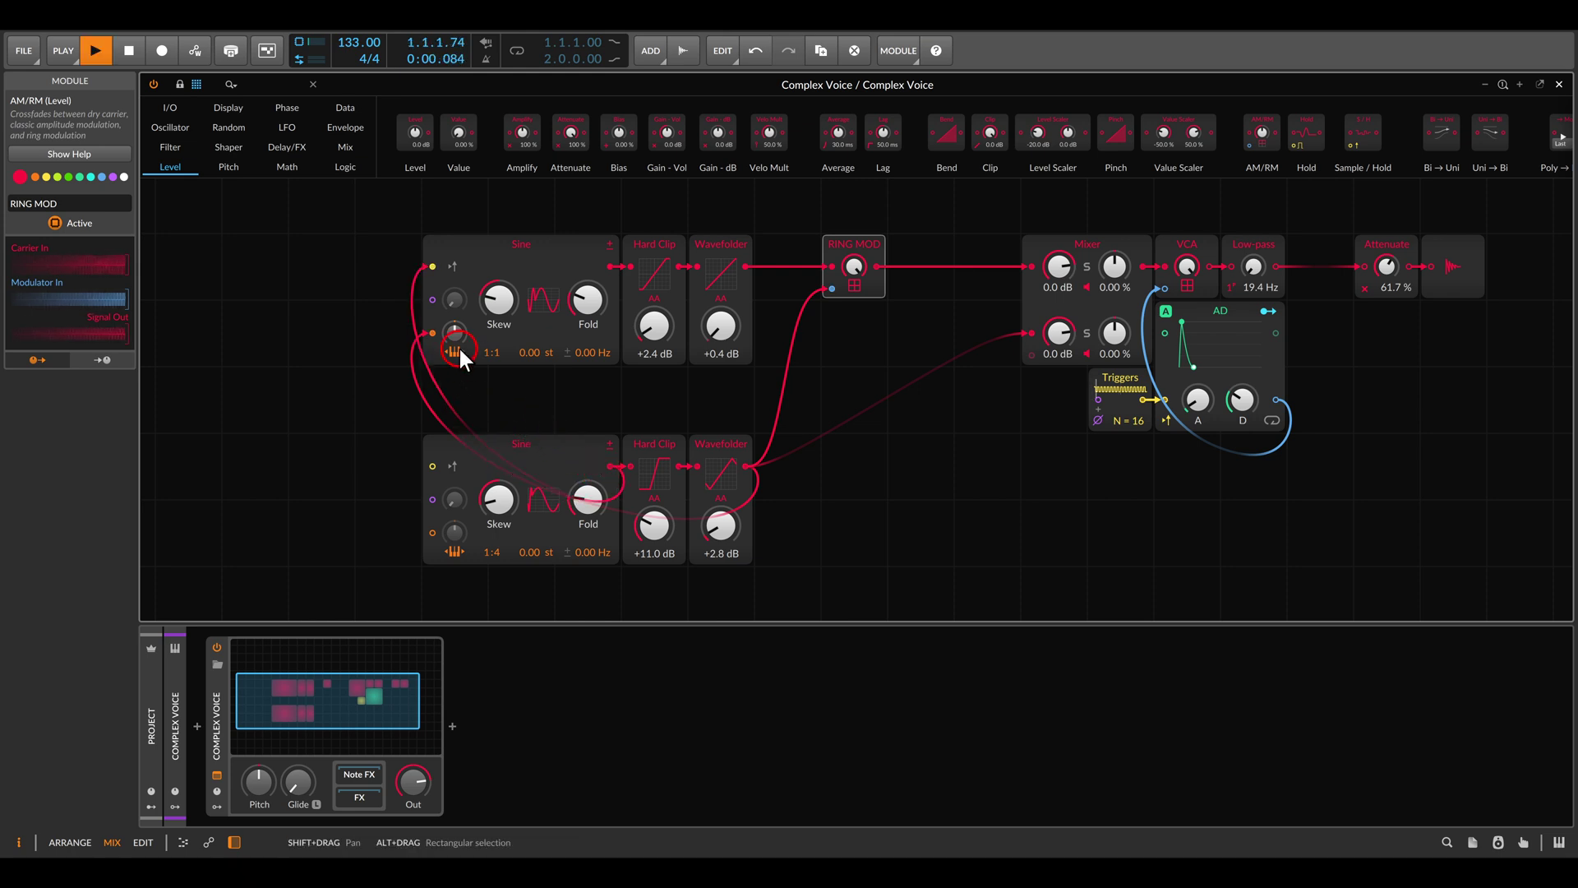
{"action": "left_click", "coordinate": [454, 333]}
{"action": "left_click_drag", "start_coordinate": [454, 333], "coordinate": [454, 320]}
{"action": "left_click", "coordinate": [477, 399]}
{"action": "mouse_move", "coordinate": [454, 333]}
{"action": "left_mouse_down"}
{"action": "mouse_move", "coordinate": [452, 347]}
{"action": "mouse_move", "coordinate": [452, 315]}
{"action": "mouse_move", "coordinate": [454, 338]}
{"action": "left_mouse_up"}
{"action": "double_click", "coordinate": [454, 333]}
- Disconnect and reconnect the upper Sine's retrigger cable to compare the sound, reset its pitch modulation to zero and stop playback
{"action": "double_click", "coordinate": [431, 270]}
{"action": "left_click_drag", "start_coordinate": [432, 265], "coordinate": [604, 460]}
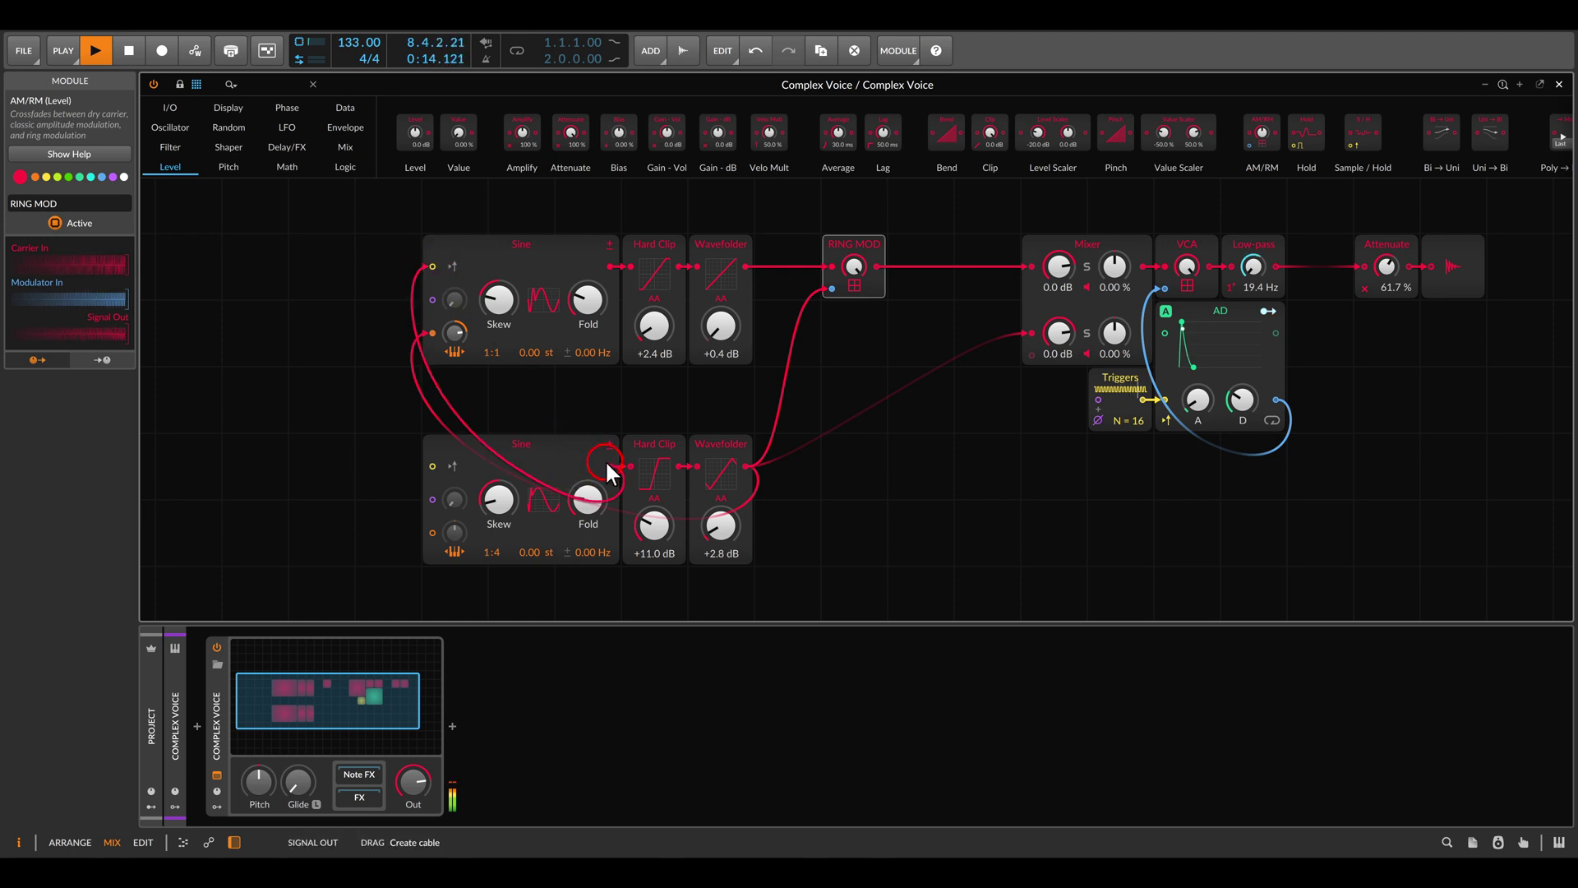
{"action": "left_click_drag", "start_coordinate": [454, 333], "coordinate": [450, 365]}
{"action": "key", "text": "space"}
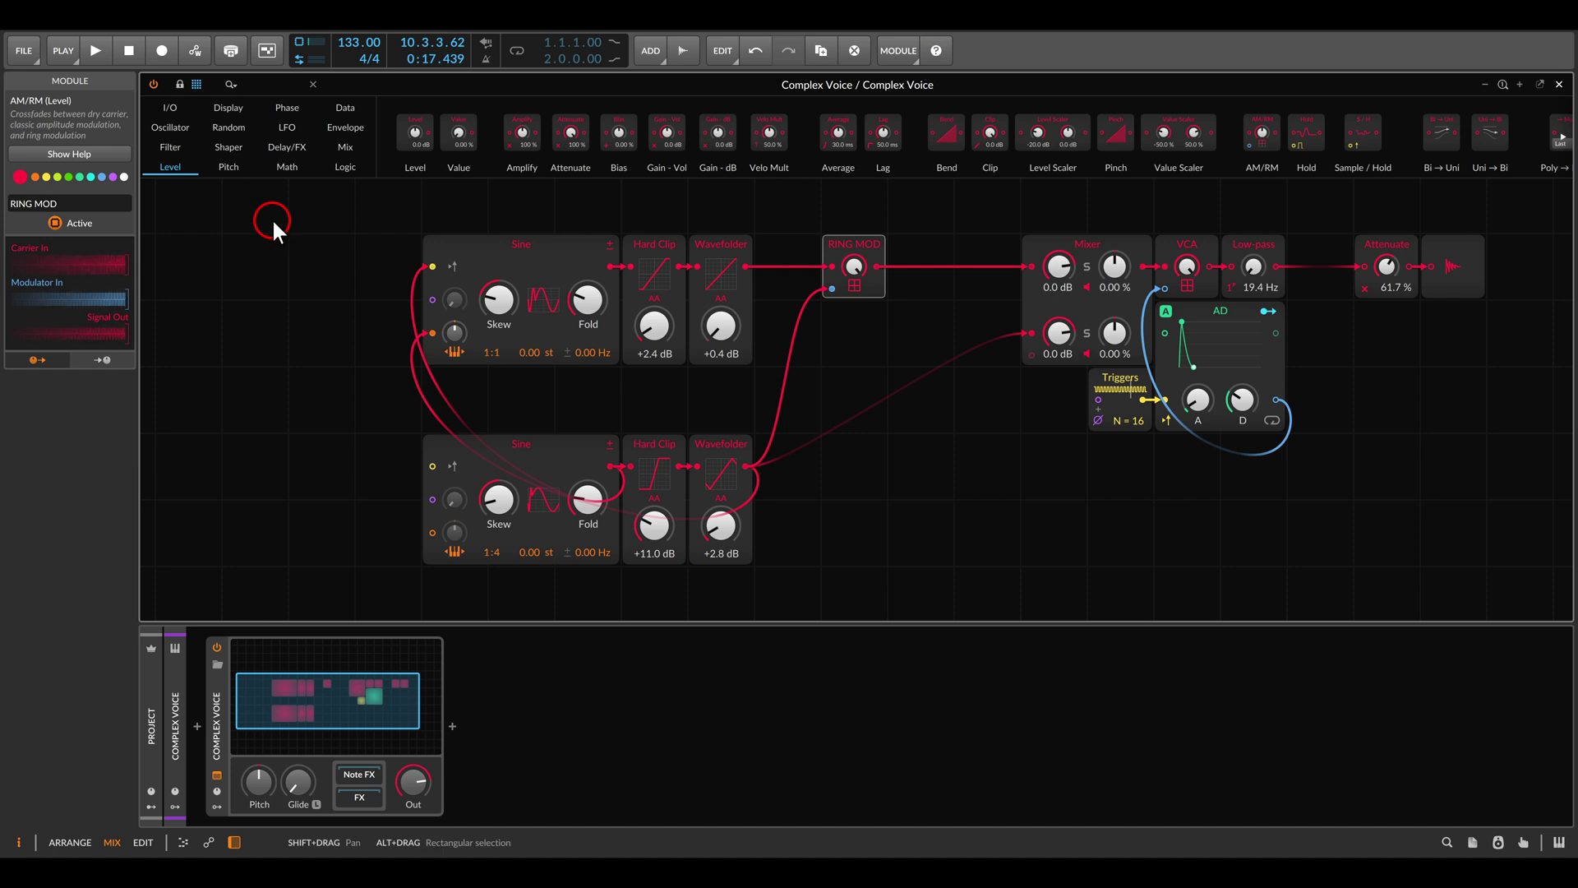
- Insert a Toggle In module into the cable feeding the upper Sine's retrigger input and start playback
{"action": "left_click", "coordinate": [343, 147]}
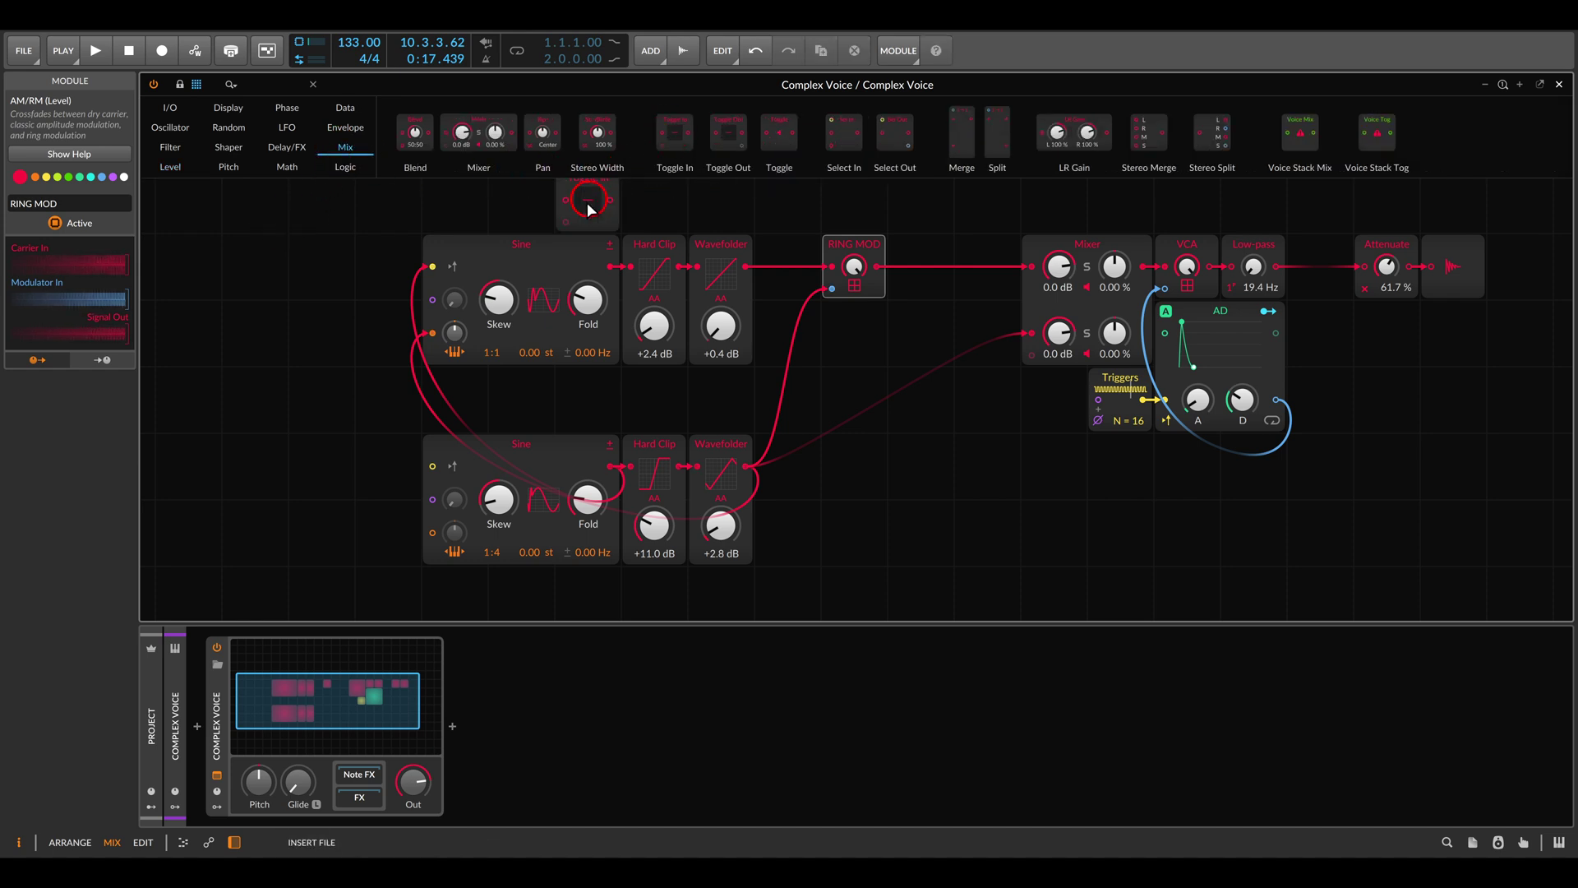
{"action": "left_click_drag", "start_coordinate": [432, 266], "coordinate": [431, 265]}
{"action": "key", "text": "space"}
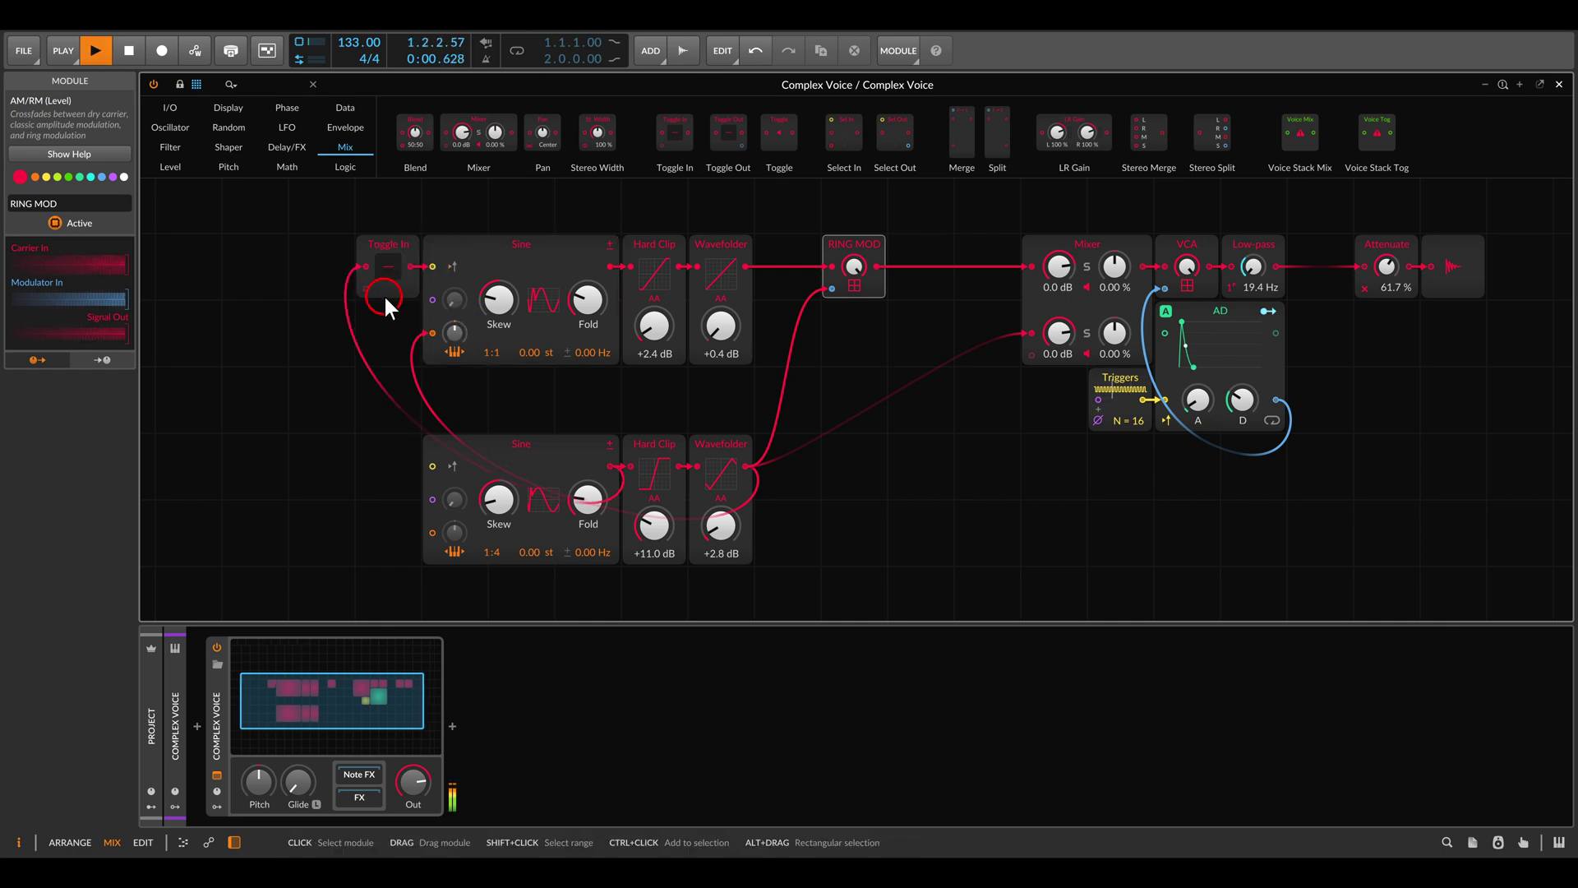
- Raise the upper Sine's pitch modulation amount, compare the retrigger sync on and off with the toggle, and stop playback
{"action": "left_click_drag", "start_coordinate": [452, 332], "coordinate": [452, 298]}
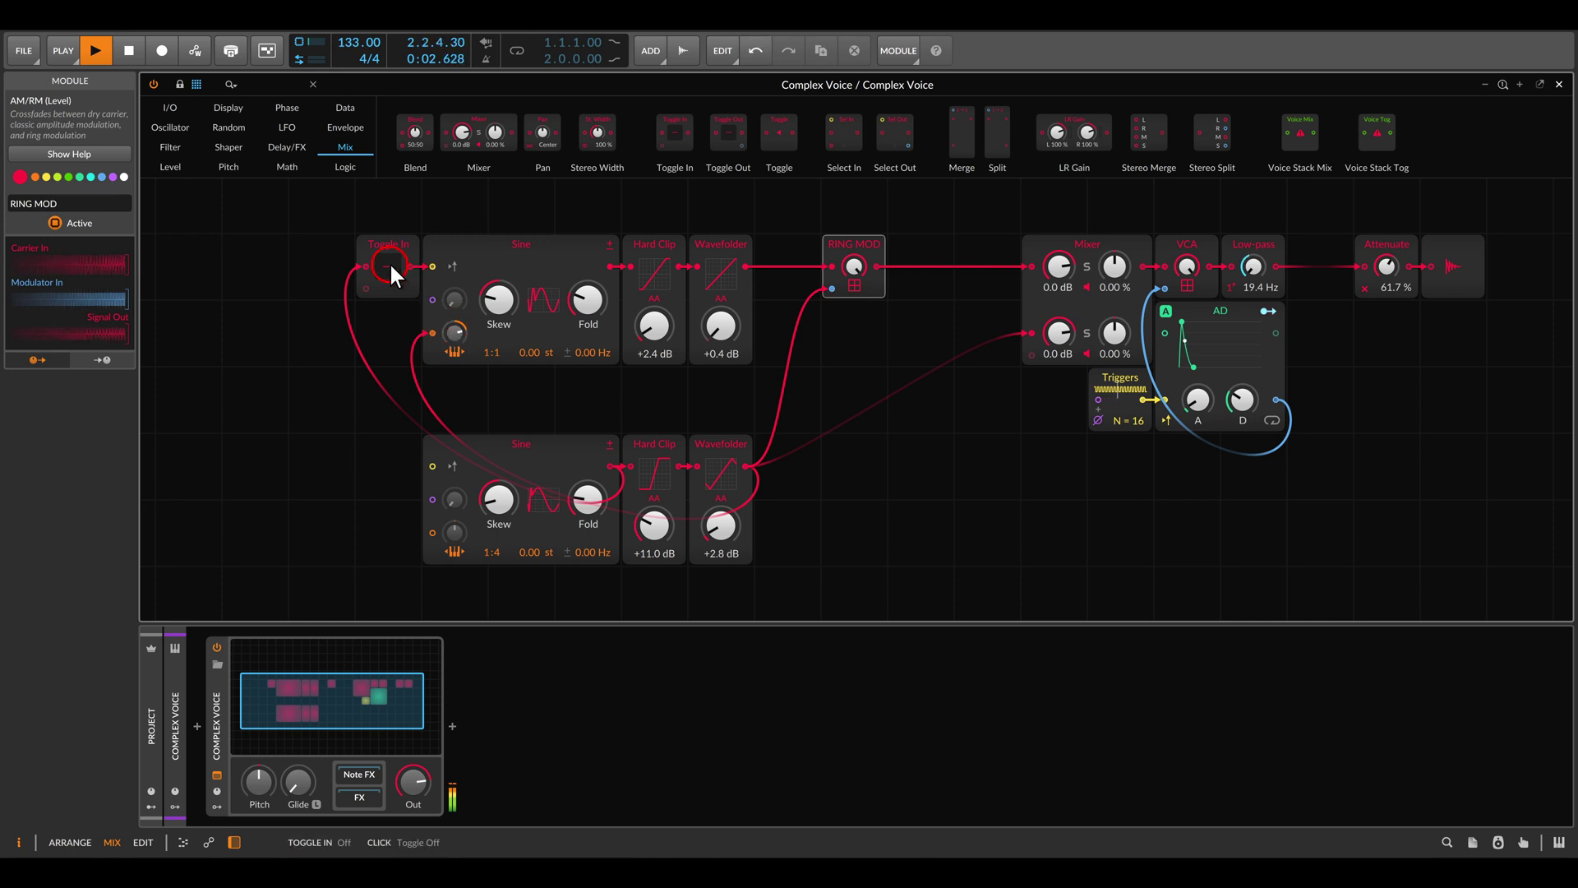
{"action": "left_click", "coordinate": [388, 263]}
{"action": "left_click", "coordinate": [388, 267]}
{"action": "left_click", "coordinate": [387, 269]}
{"action": "left_click", "coordinate": [388, 269]}
{"action": "key", "text": "space"}
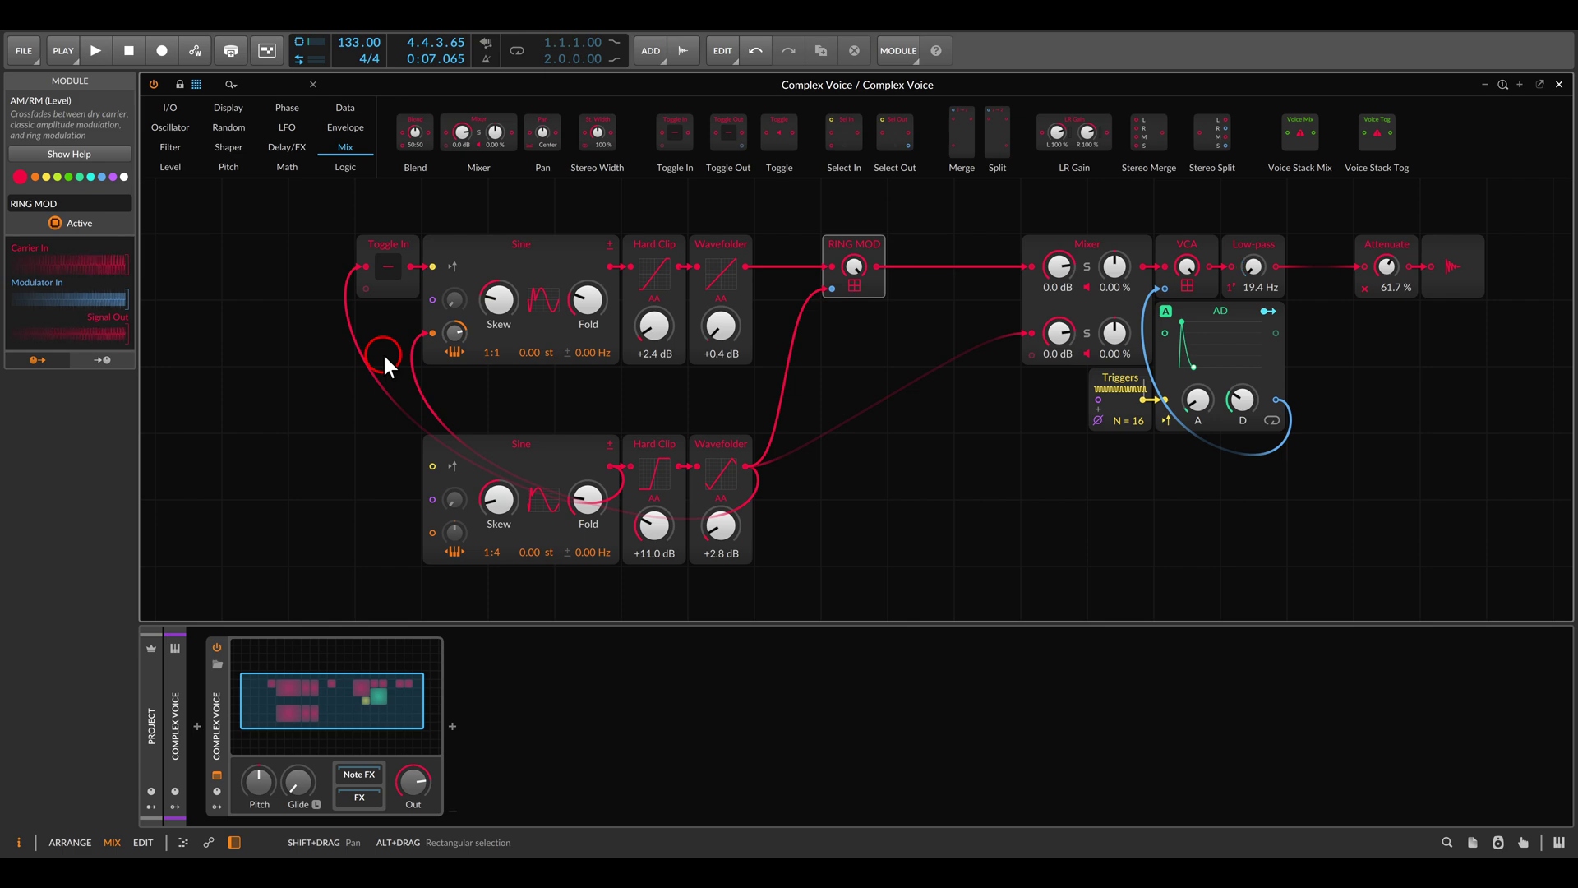
- Connect the lower Wavefolder's output to the upper Sine's phase input and try to wire the upper Wavefolder directly to the lower Sine
{"action": "left_click_drag", "start_coordinate": [425, 359], "coordinate": [432, 333]}
{"action": "left_click_drag", "start_coordinate": [431, 300], "coordinate": [751, 452]}
{"action": "left_click_drag", "start_coordinate": [745, 267], "coordinate": [571, 357]}
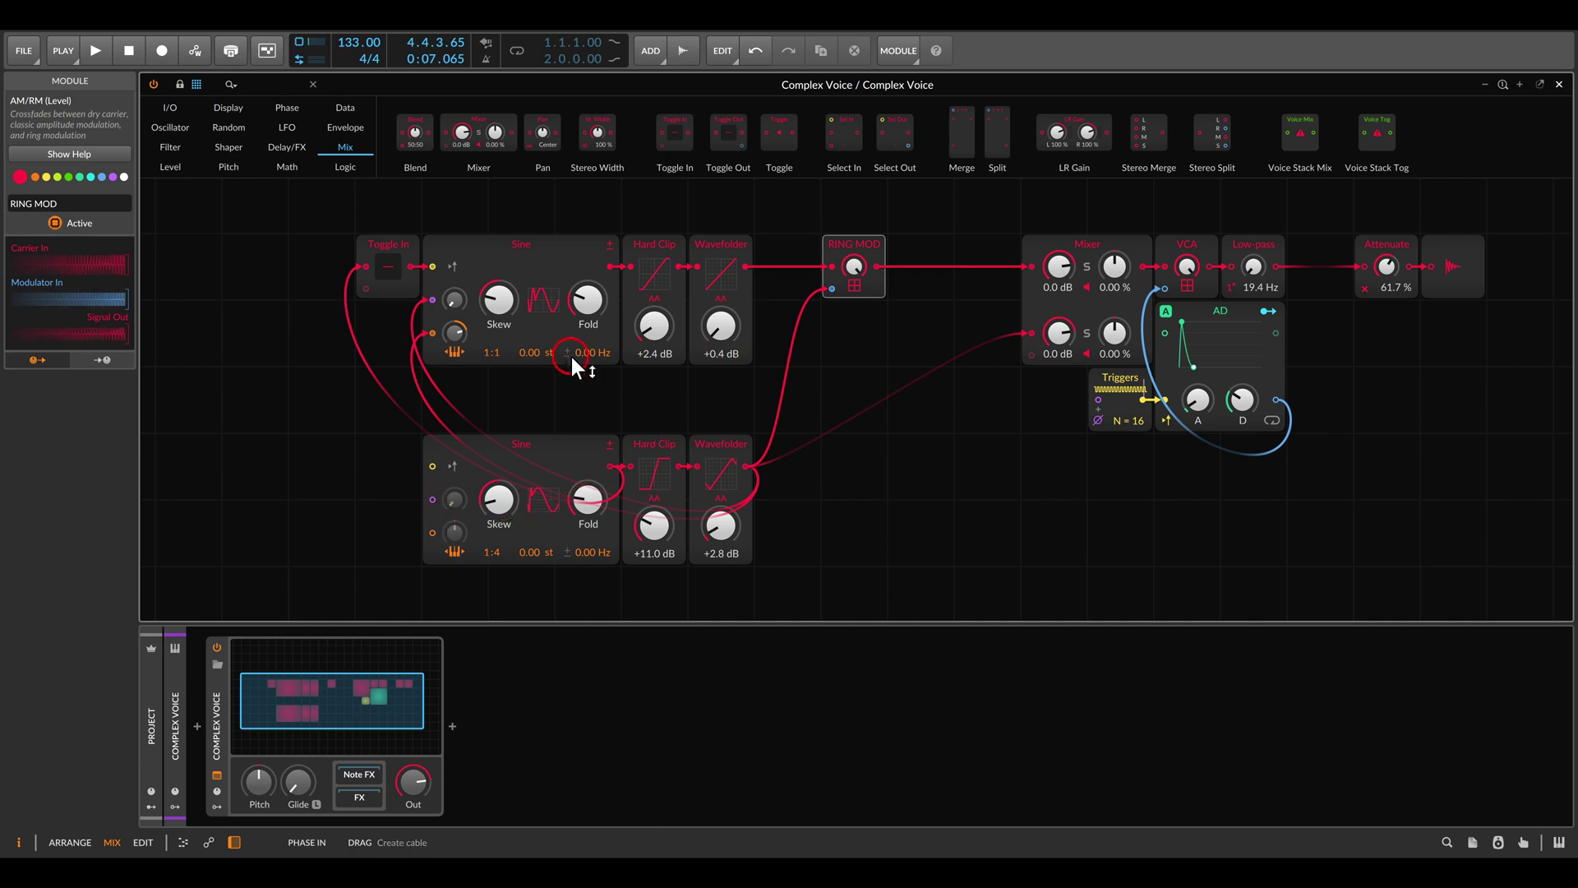
{"action": "left_click_drag", "start_coordinate": [745, 267], "coordinate": [462, 481]}
- Add a Long Delay set to 0.02 ms, routing the upper Wavefolder's output through it into the lower Sine's phase input
{"action": "left_click", "coordinate": [289, 148]}
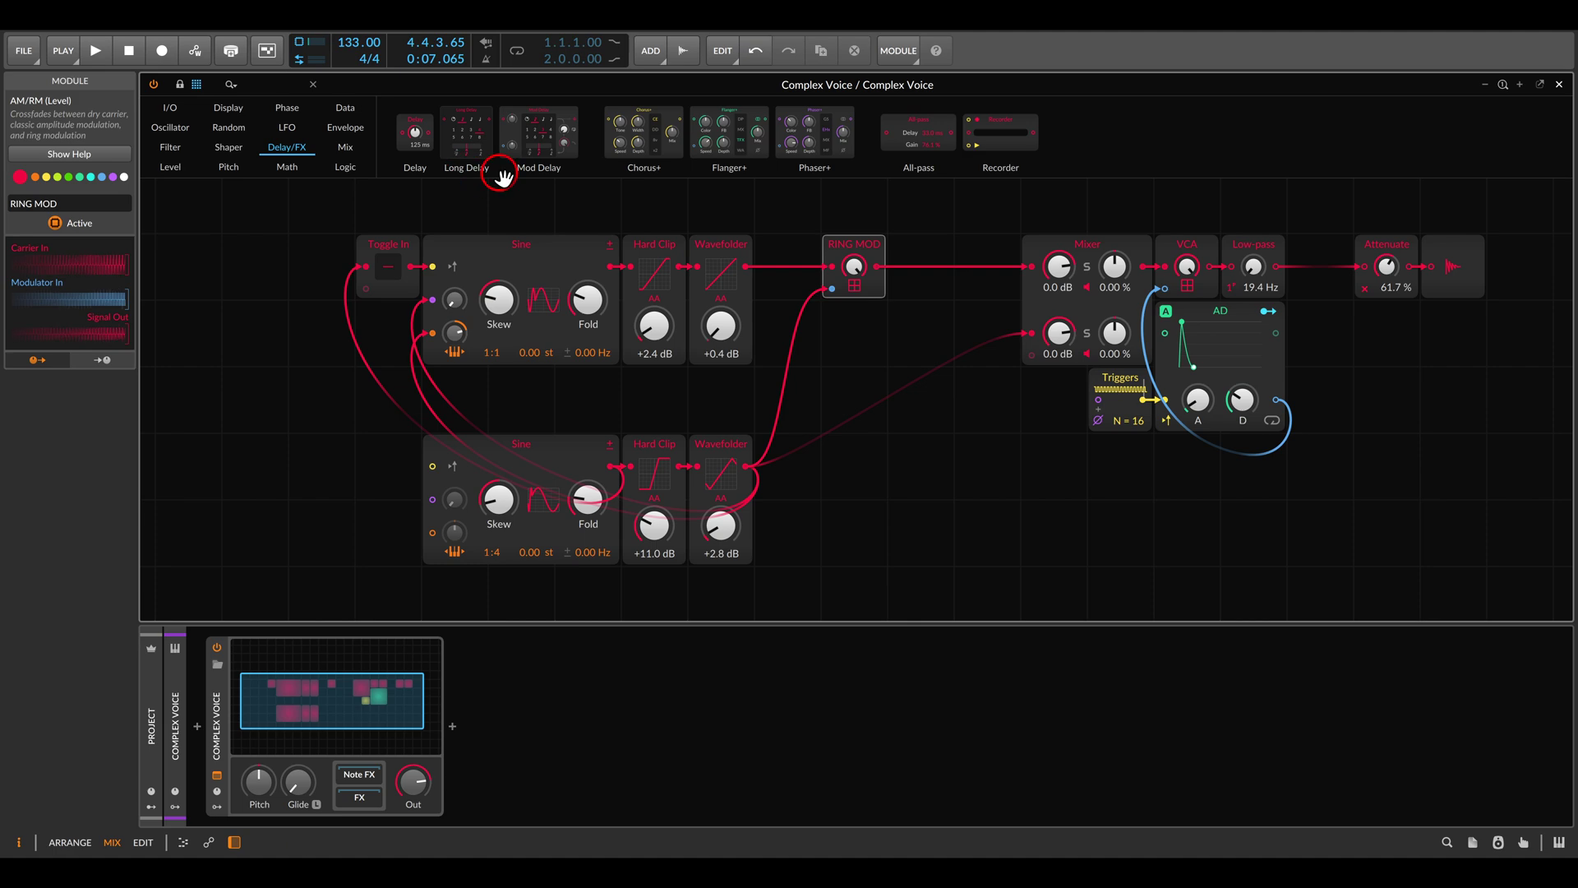
{"action": "left_click_drag", "start_coordinate": [472, 135], "coordinate": [327, 470]}
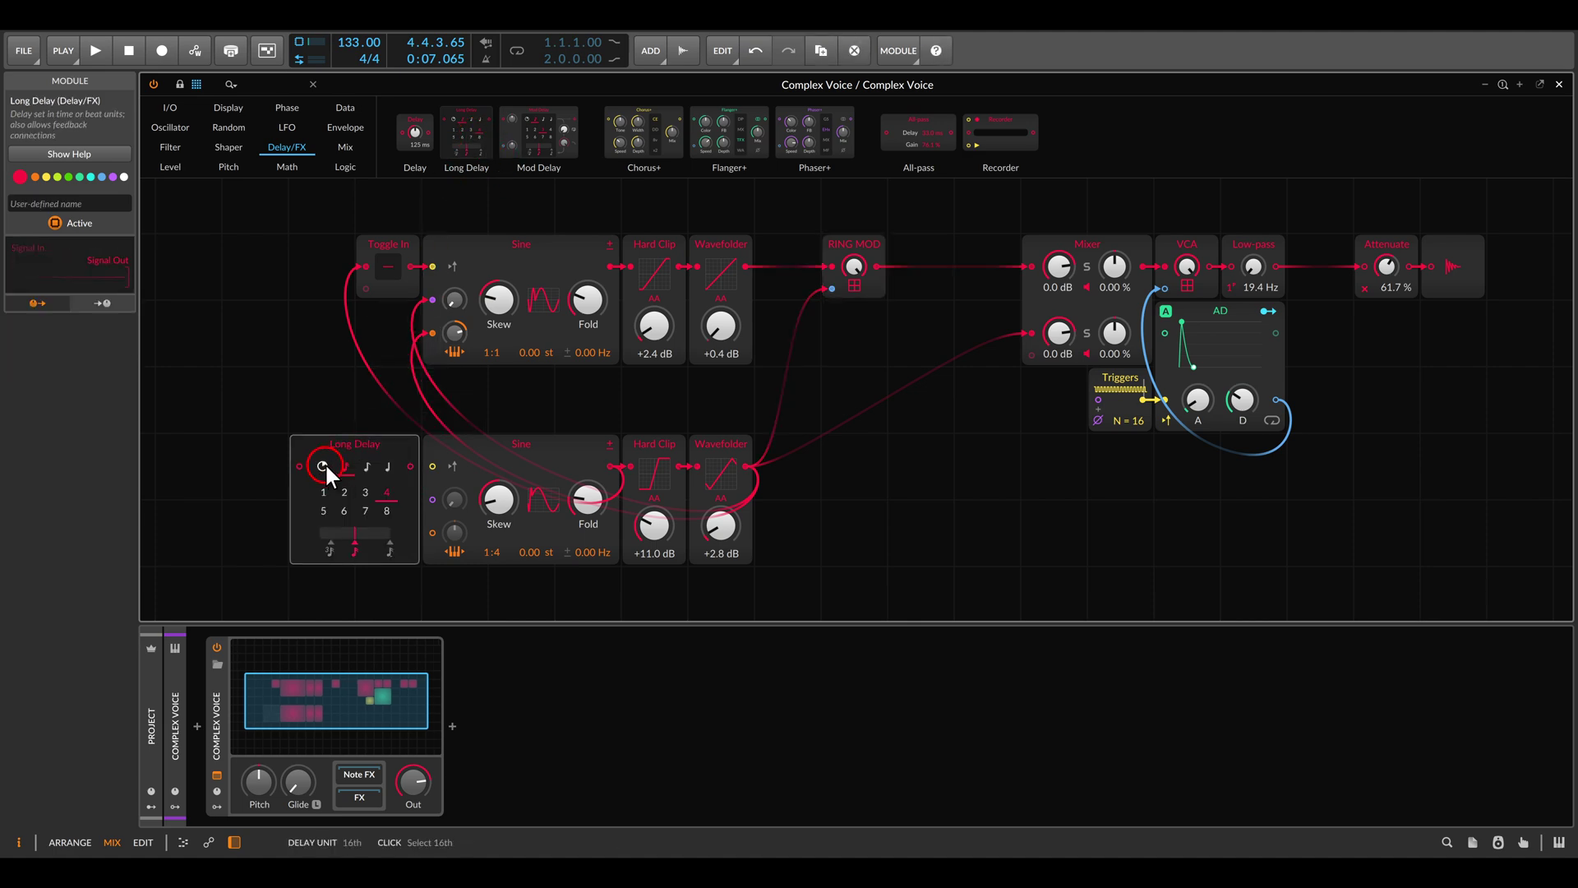
{"action": "left_click", "coordinate": [323, 466]}
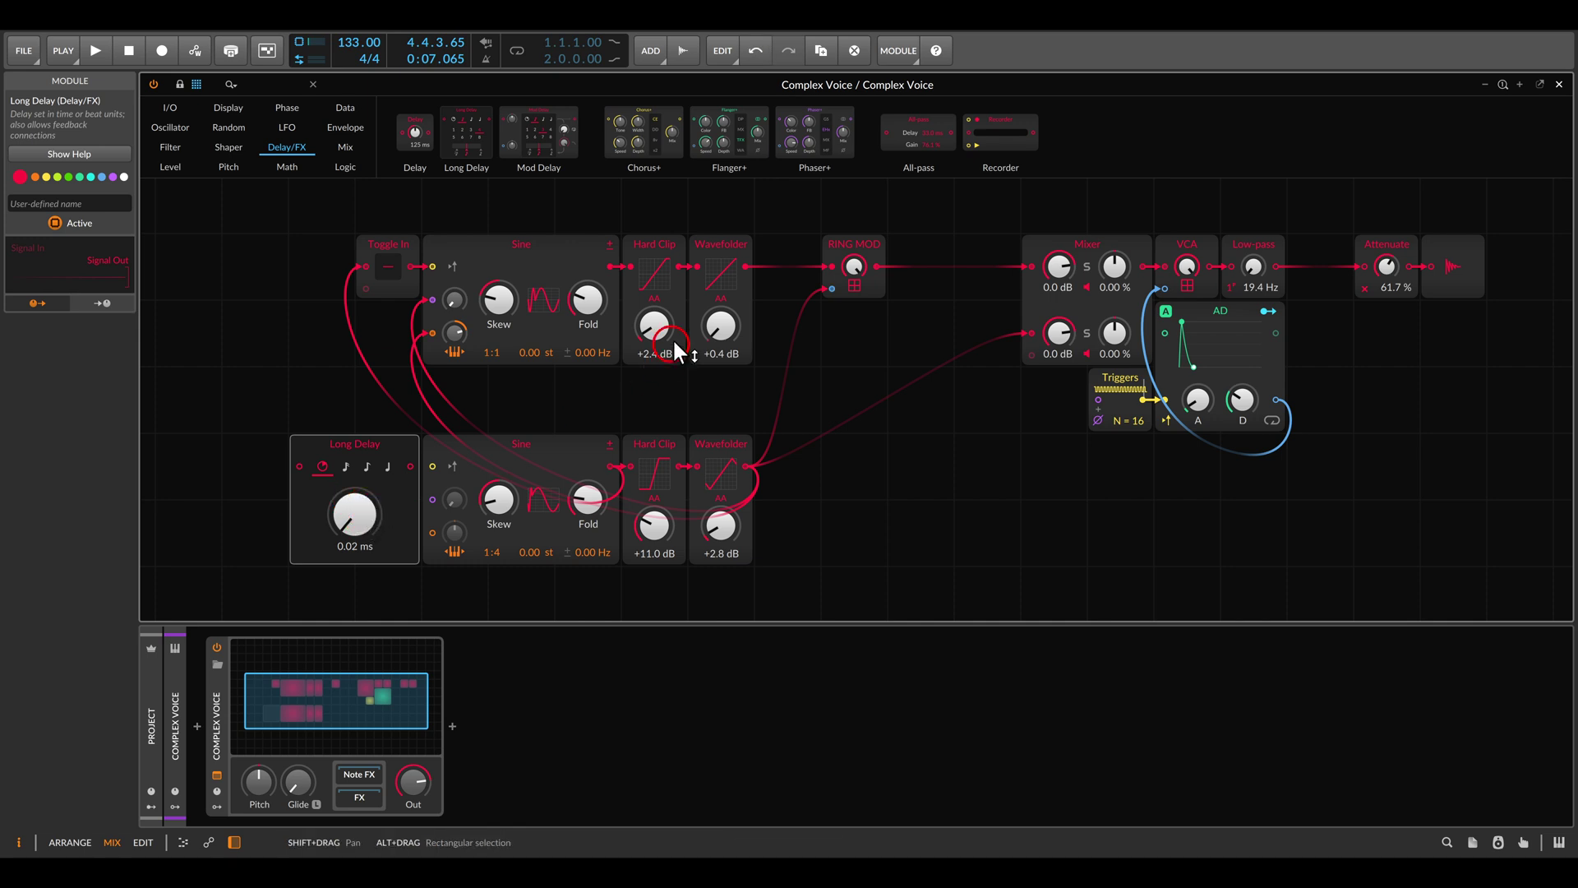
{"action": "left_click_drag", "start_coordinate": [746, 268], "coordinate": [294, 466]}
{"action": "left_click_drag", "start_coordinate": [408, 467], "coordinate": [432, 499]}
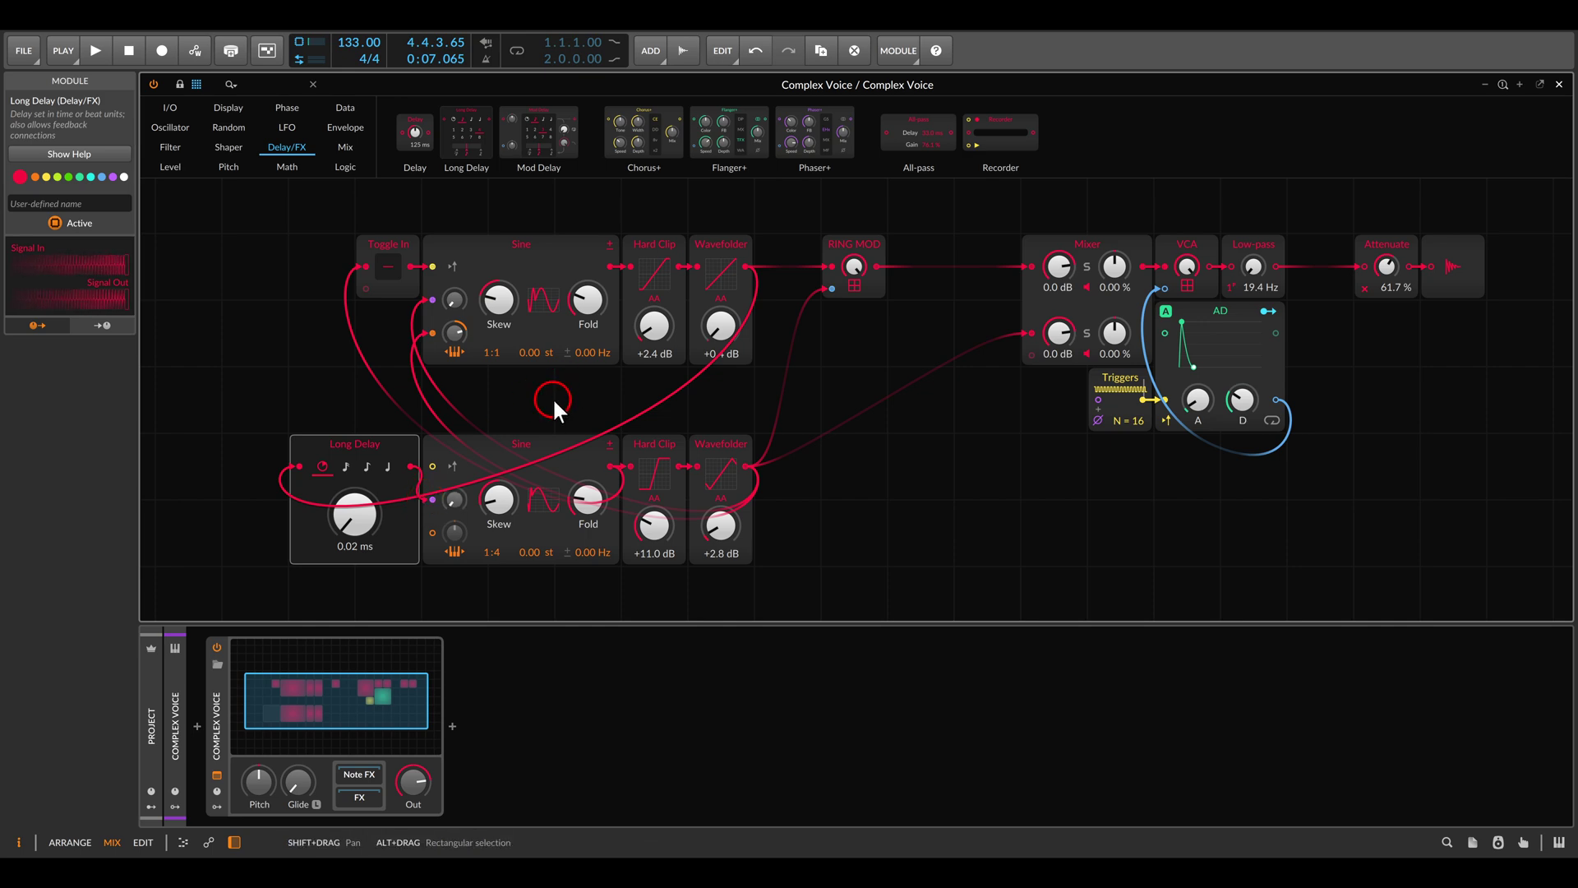
- Start playback and raise the phase modulation amounts of both the upper and lower Sine oscillators
{"action": "key", "text": "space"}
{"action": "left_click_drag", "start_coordinate": [454, 299], "coordinate": [455, 289]}
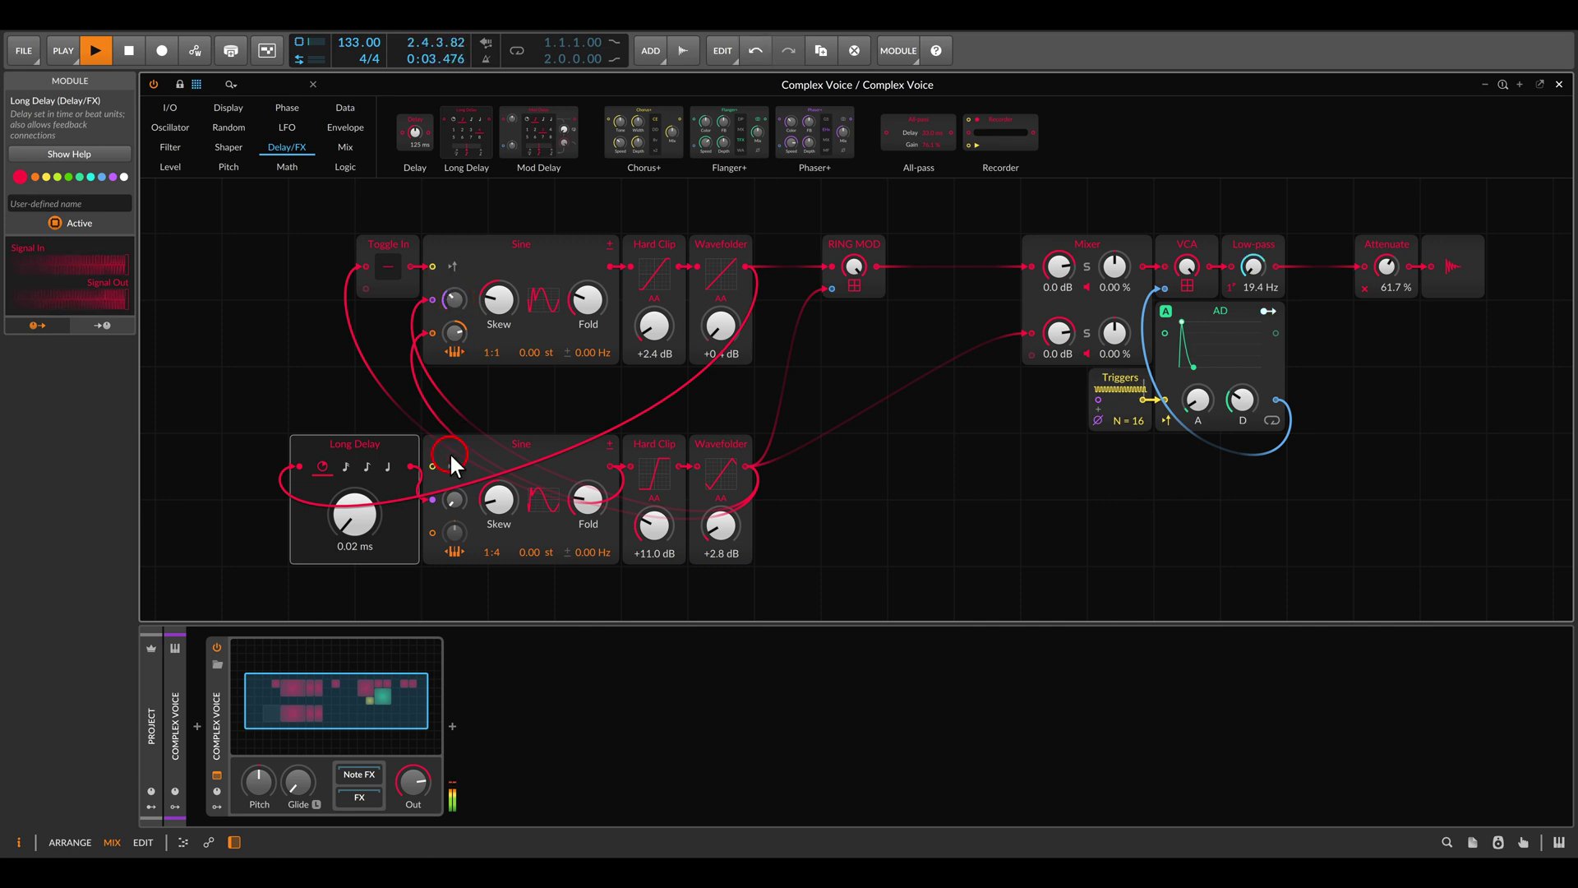
{"action": "left_click_drag", "start_coordinate": [452, 500], "coordinate": [452, 468]}
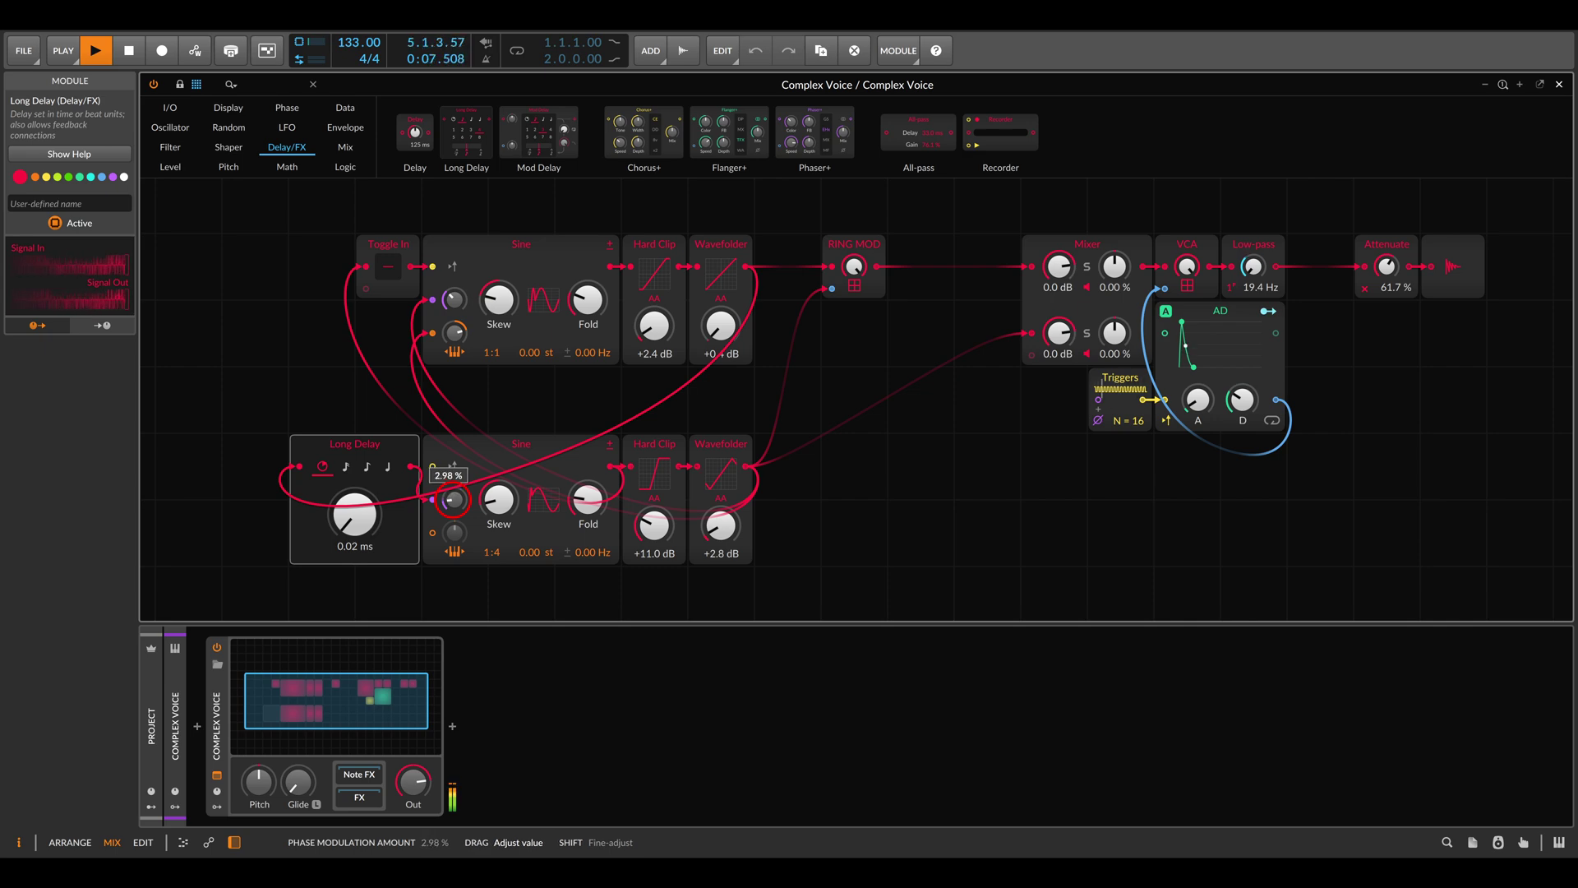
{"action": "mouse_move", "coordinate": [454, 299]}
{"action": "left_mouse_down"}
{"action": "mouse_move", "coordinate": [454, 278]}
{"action": "mouse_move", "coordinate": [454, 303]}
{"action": "left_mouse_up"}
- Detune the oscillators in opposite stereo directions, setting the upper Sine to 0.05 Hz and the lower Sine to -0.04 Hz
{"action": "left_click_drag", "start_coordinate": [591, 552], "coordinate": [591, 556]}
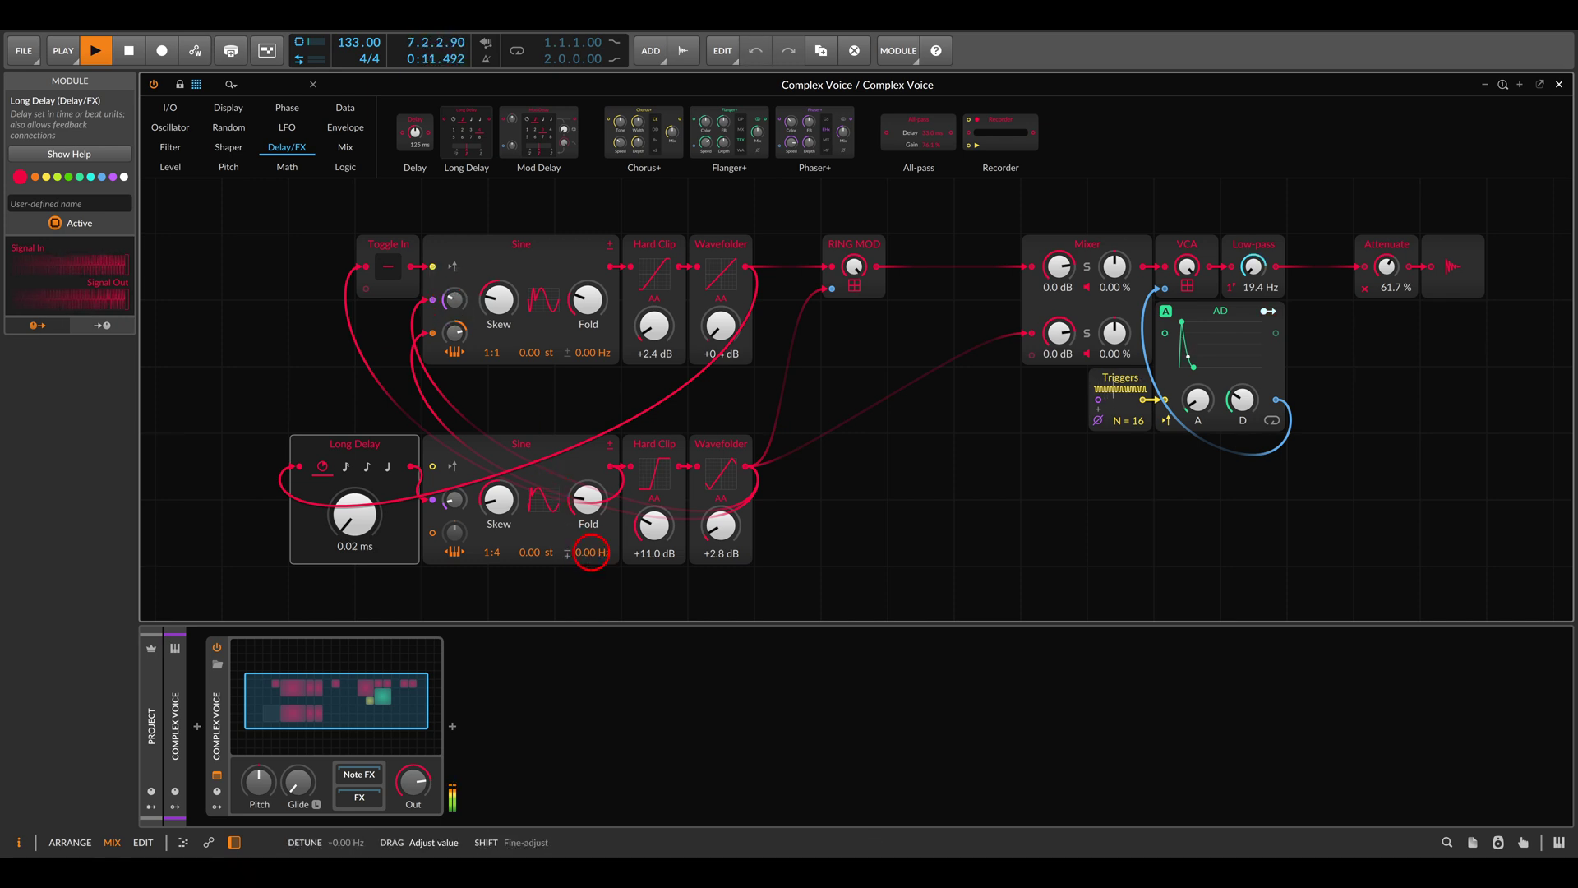
{"action": "left_click_drag", "start_coordinate": [588, 354], "coordinate": [588, 353]}
{"action": "left_click_drag", "start_coordinate": [455, 302], "coordinate": [455, 297]}
{"action": "left_click", "coordinate": [567, 348]}
{"action": "left_click", "coordinate": [569, 549]}
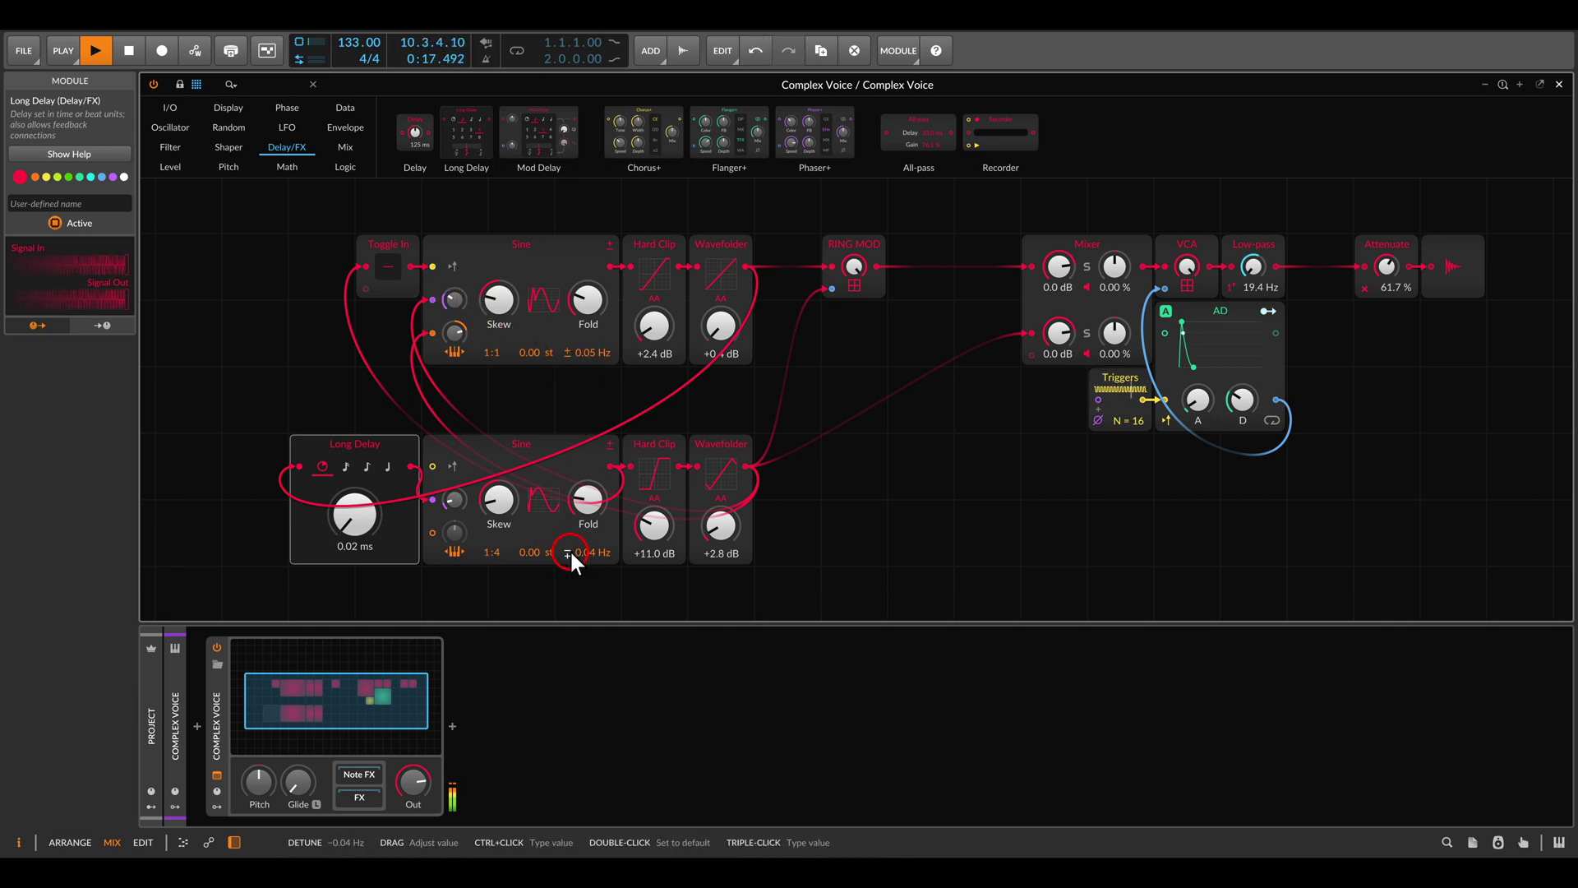
{"action": "left_click_drag", "start_coordinate": [589, 554], "coordinate": [589, 556]}
- Readjust the Sines' phase modulation, and set the upper Hard Clip to +10.5 dB and the upper Wavefolder to 0.0 dB
{"action": "mouse_move", "coordinate": [443, 302]}
{"action": "left_mouse_down"}
{"action": "mouse_move", "coordinate": [454, 331]}
{"action": "mouse_move", "coordinate": [452, 304]}
{"action": "left_mouse_up"}
{"action": "left_click", "coordinate": [453, 498]}
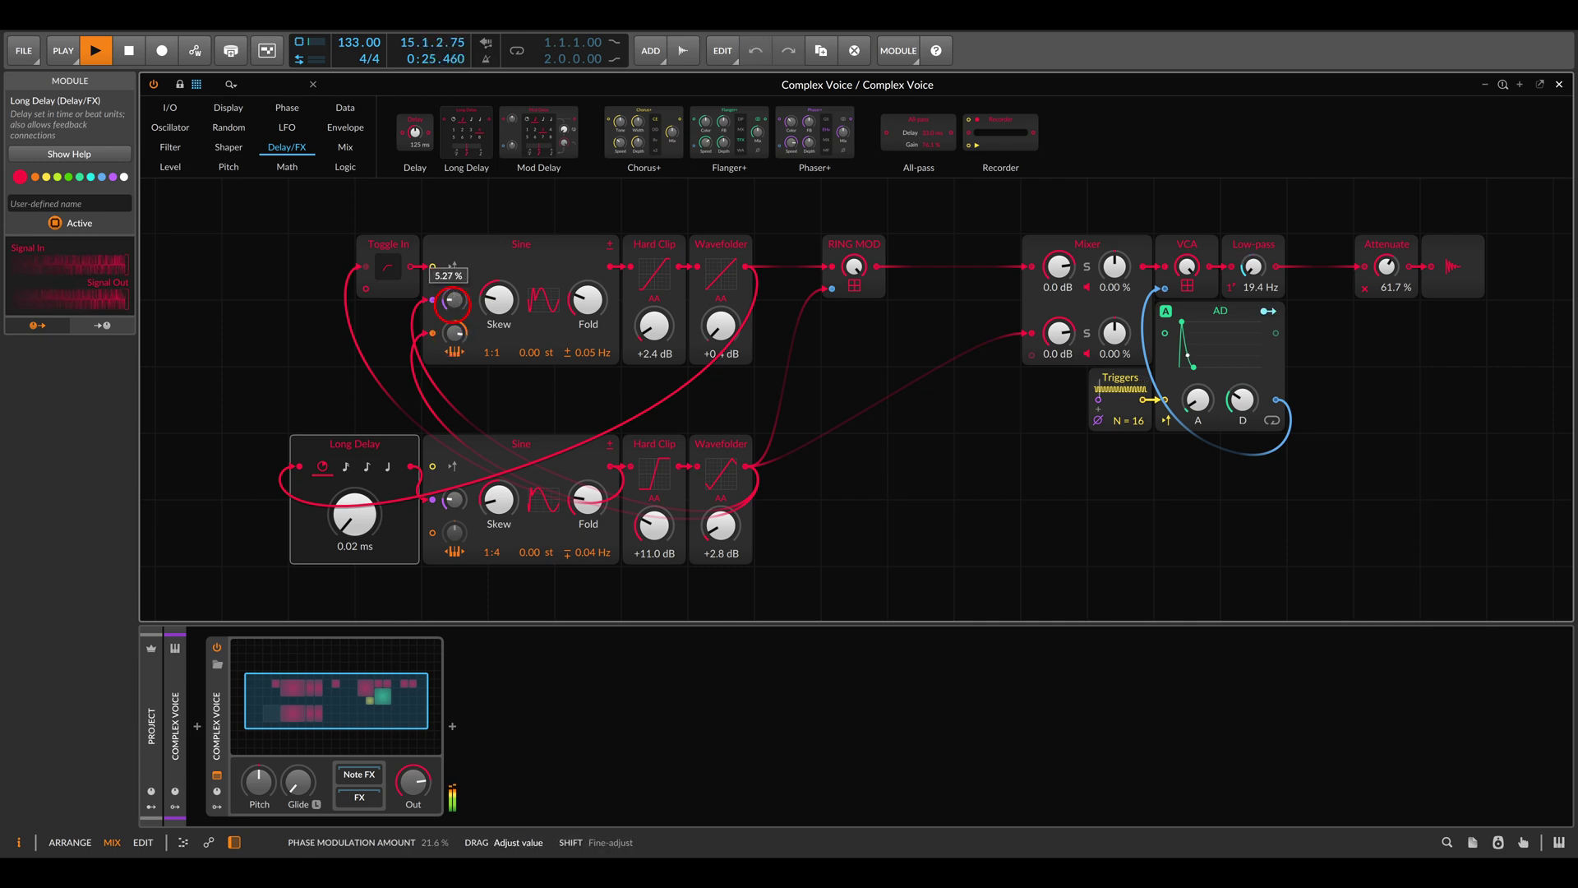
{"action": "left_click_drag", "start_coordinate": [669, 321], "coordinate": [717, 332]}
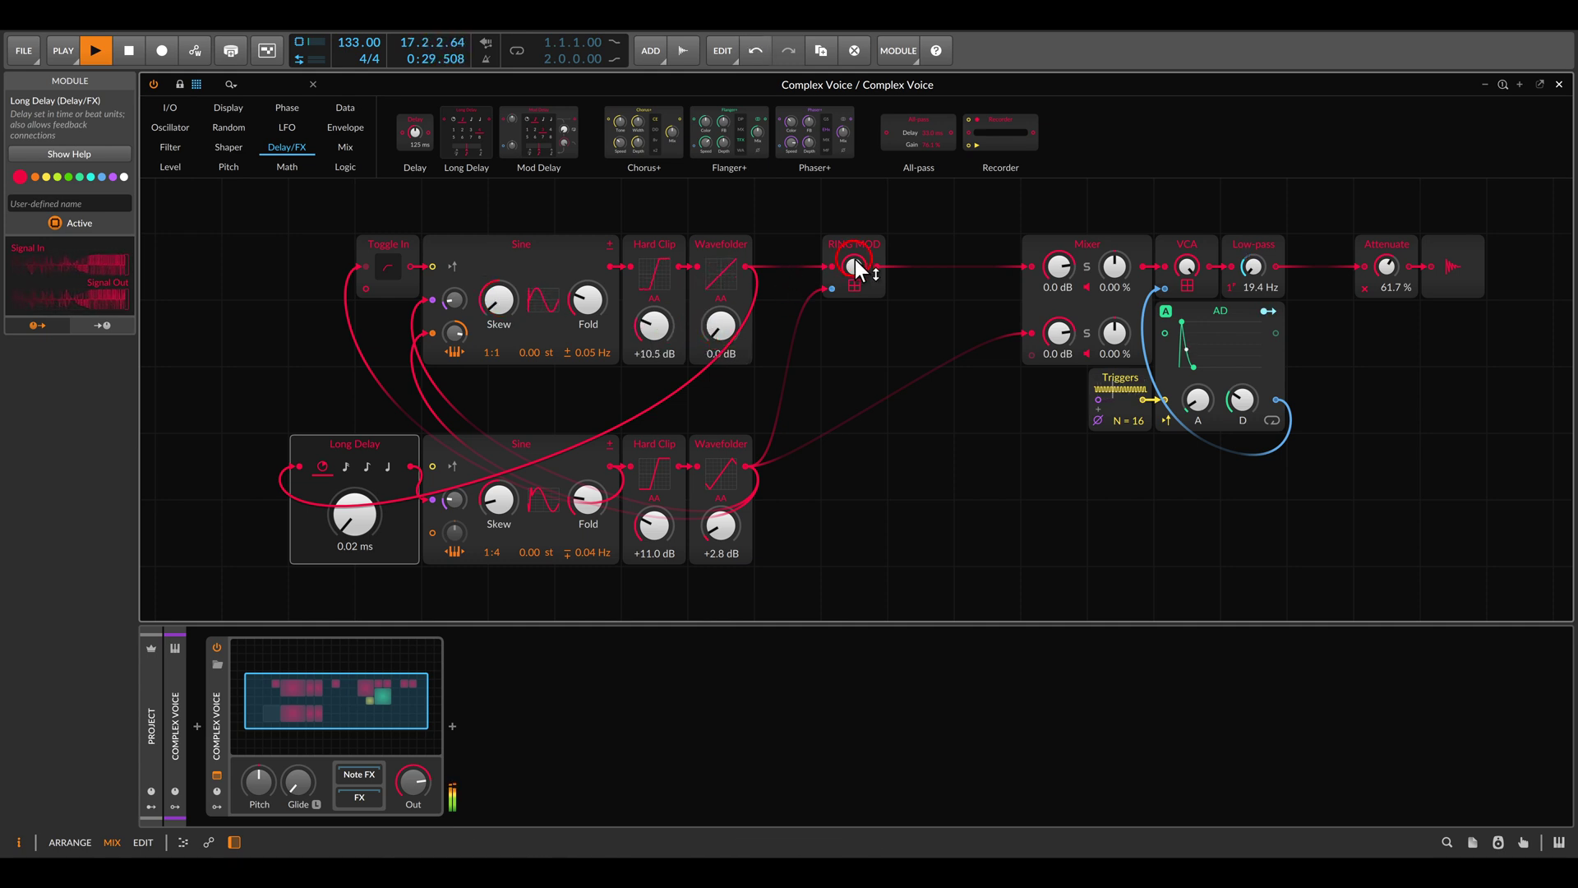
- Turn the ring modulation amount fully down, compare the retrigger toggle off and on, and stop playback
{"action": "left_click", "coordinate": [393, 269]}
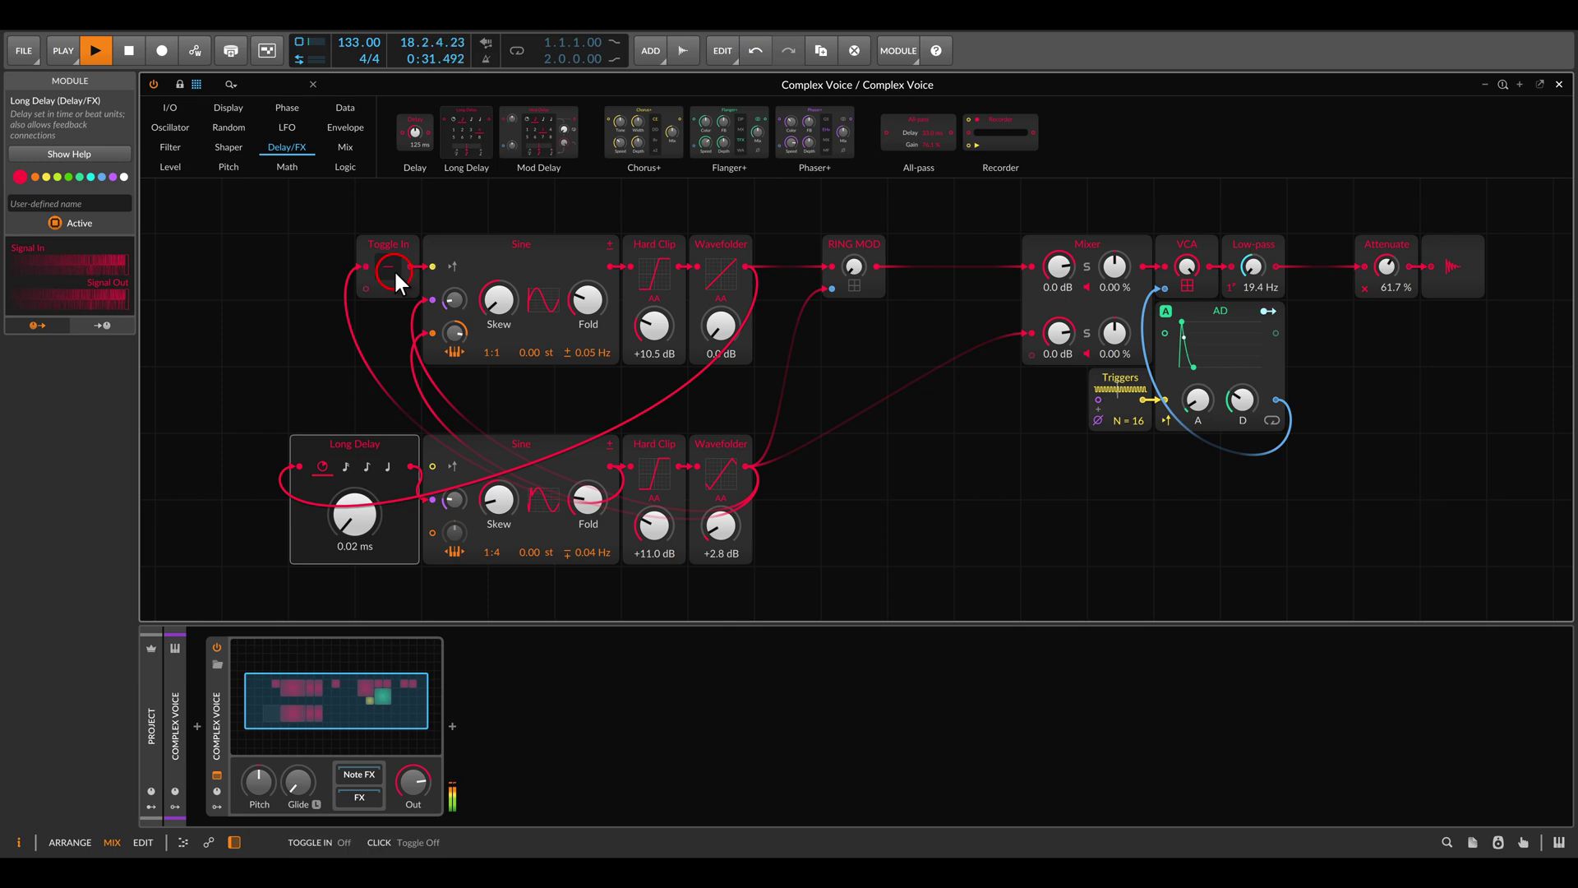
{"action": "left_click", "coordinate": [391, 267]}
{"action": "key", "text": "space"}
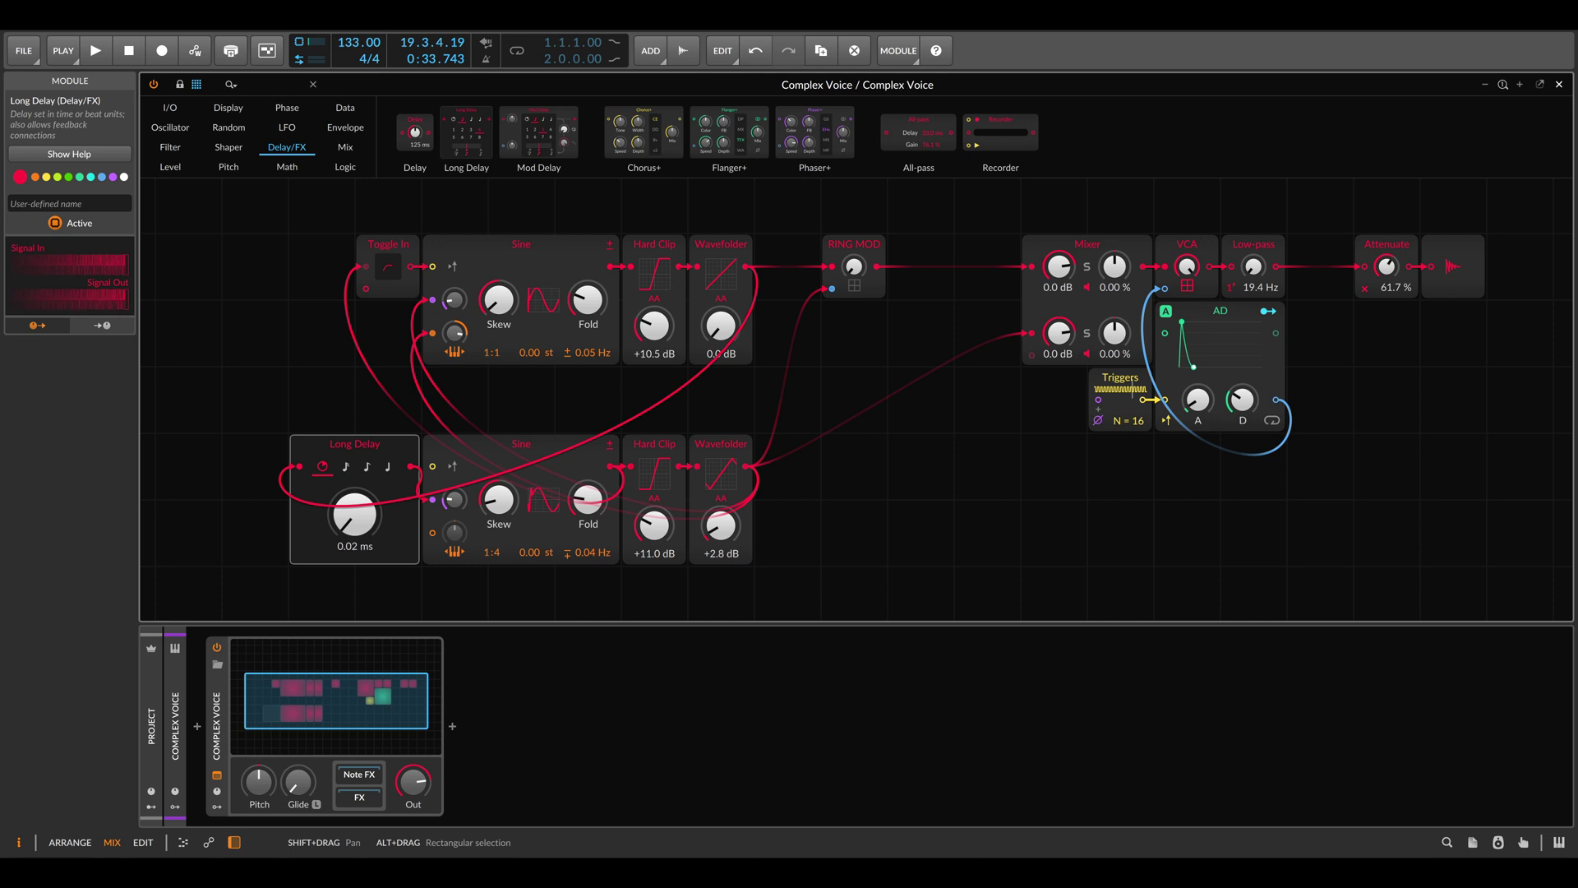
- Add a Value module named LPG in the free space below the Mixer and Triggers modules
{"action": "left_click_drag", "start_coordinate": [1185, 504], "coordinate": [1128, 479]}
{"action": "left_click", "coordinate": [166, 171]}
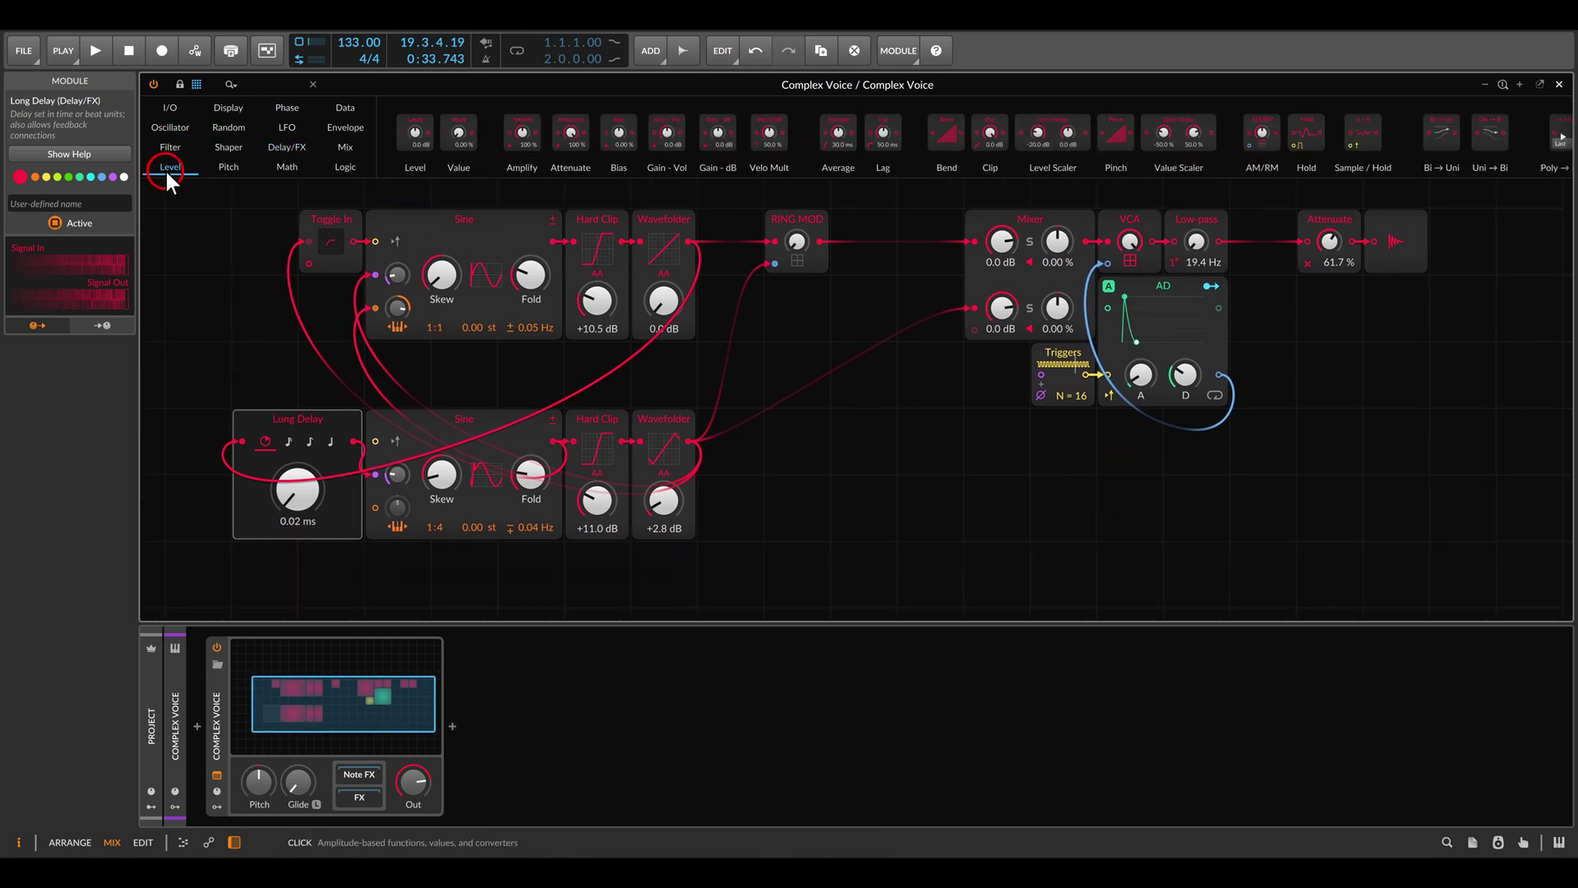
{"action": "left_click_drag", "start_coordinate": [457, 133], "coordinate": [988, 399]}
{"action": "left_click", "coordinate": [114, 183]}
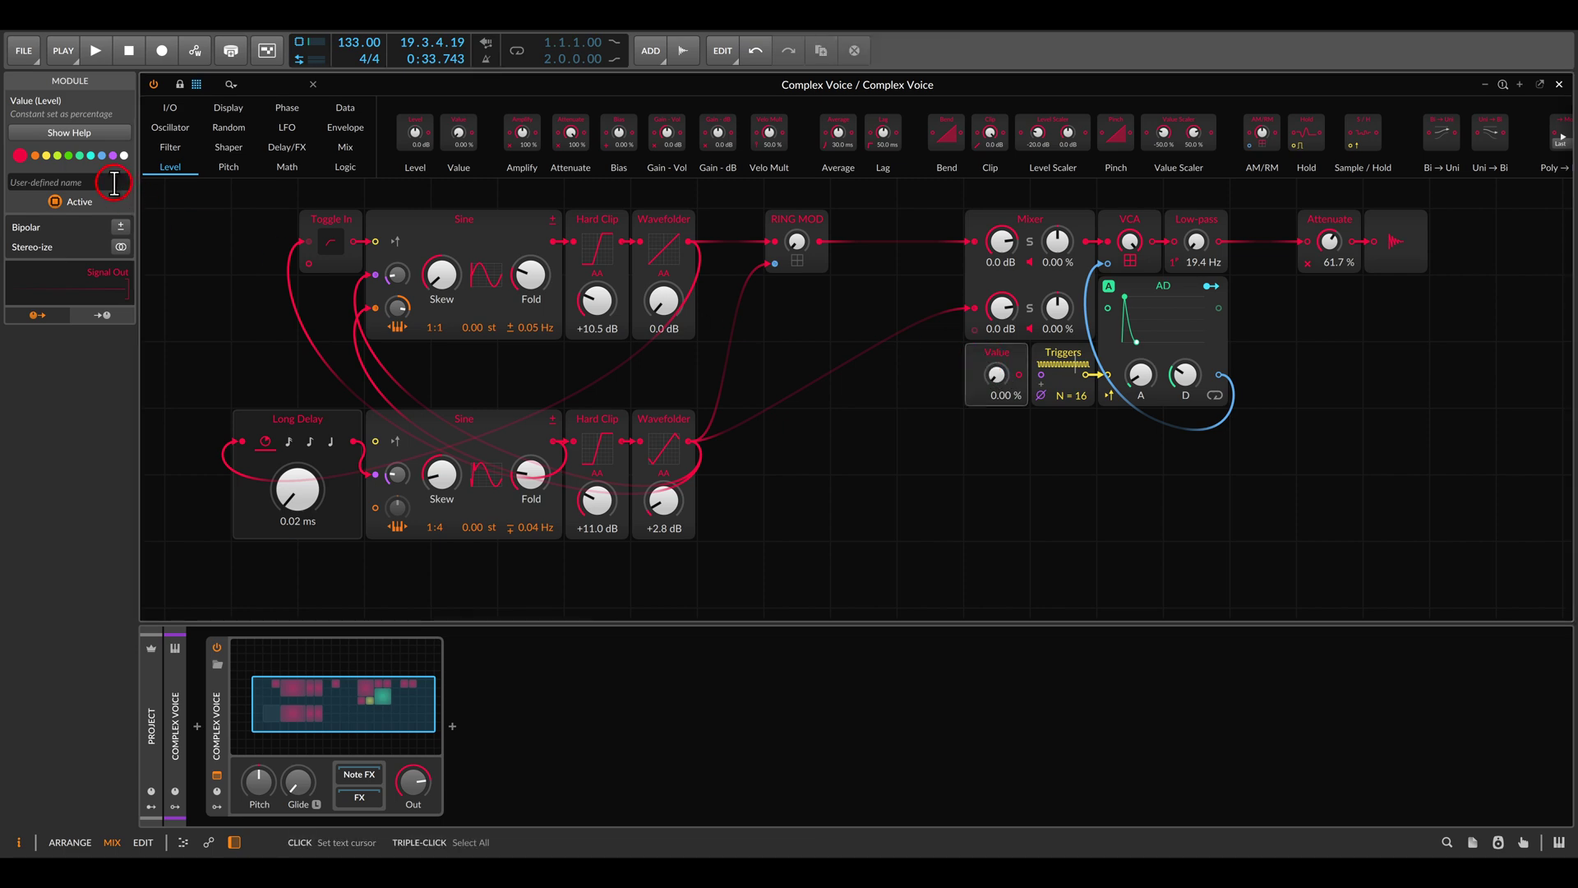
{"action": "left_click", "coordinate": [874, 455]}
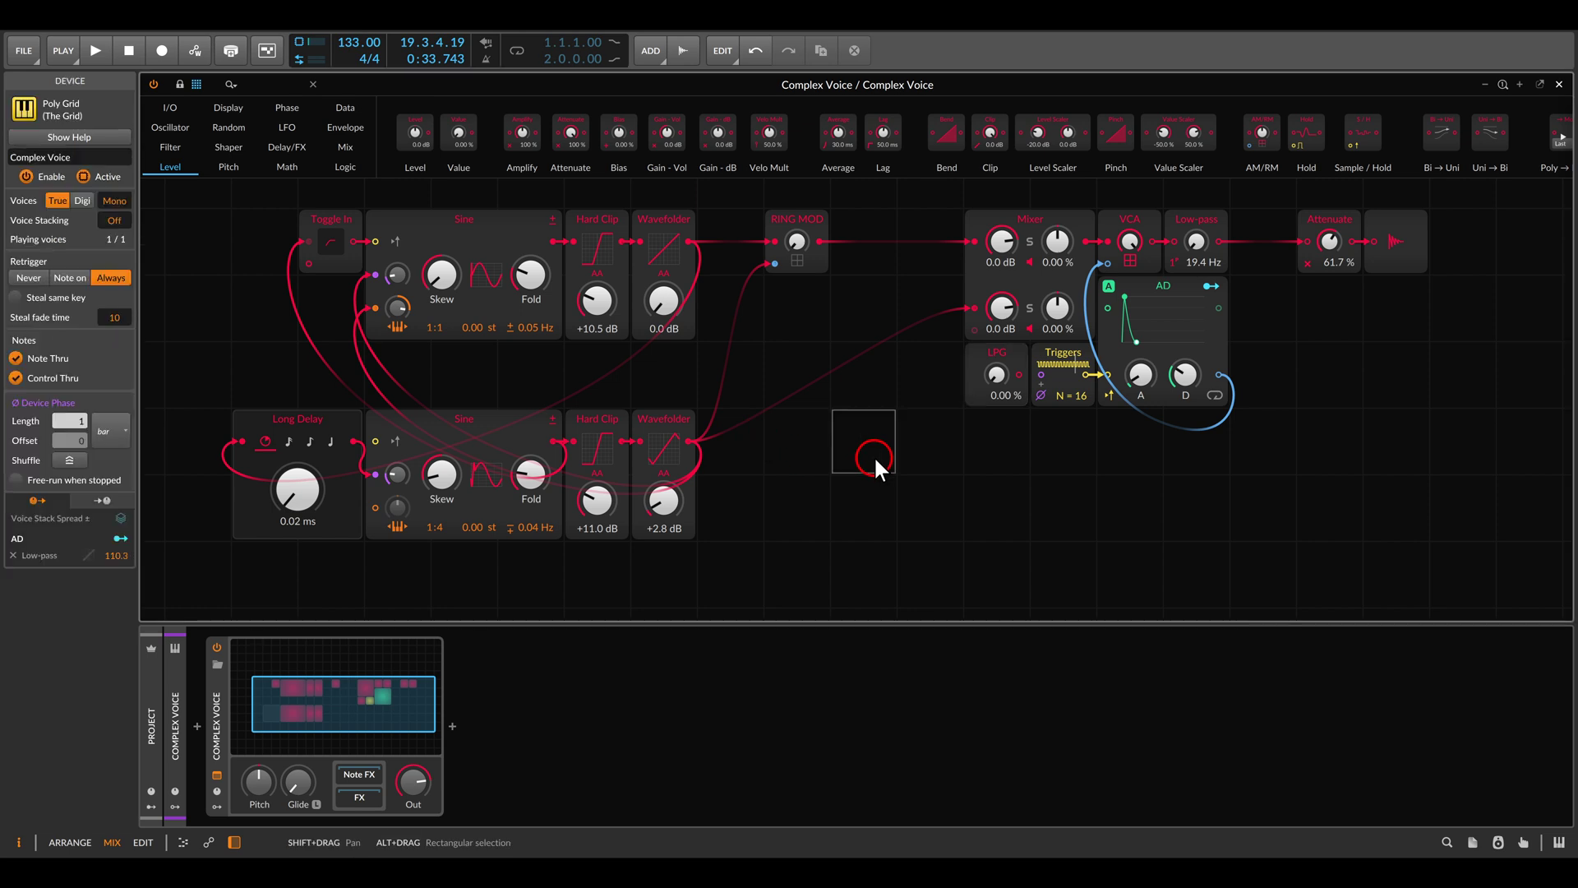
{"action": "left_click_drag", "start_coordinate": [965, 387], "coordinate": [966, 454]}
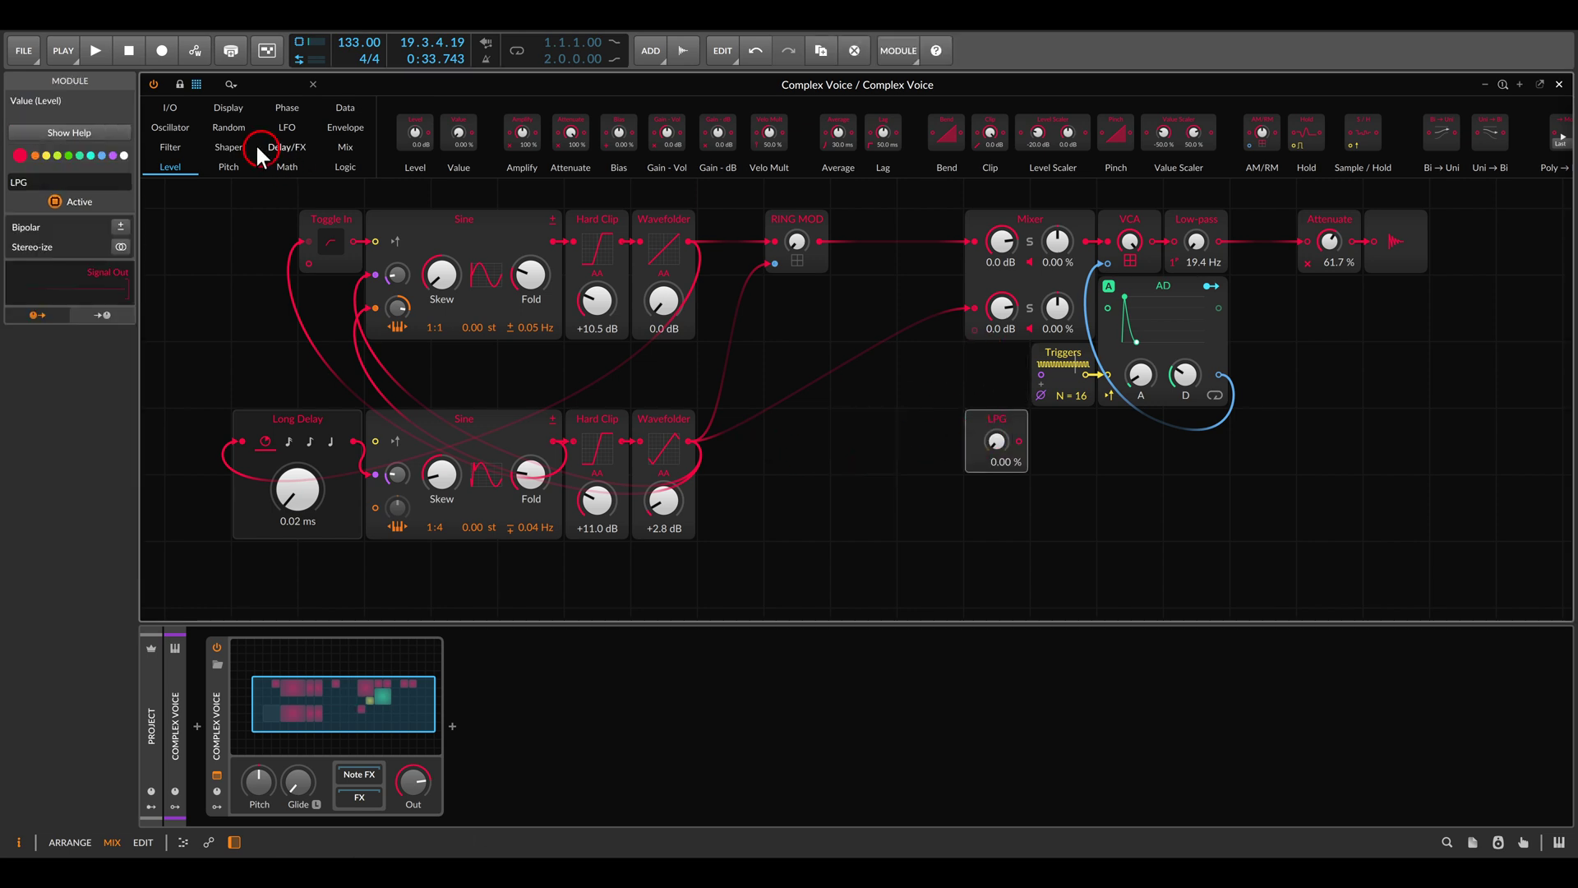
- Attach a Modulator Out to the LPG value and map it to the VCA amount and the Low-pass cutoff
{"action": "left_click", "coordinate": [173, 107]}
{"action": "scroll", "coordinate": [1092, 140], "scroll_direction": "down", "scroll_amount": 5}
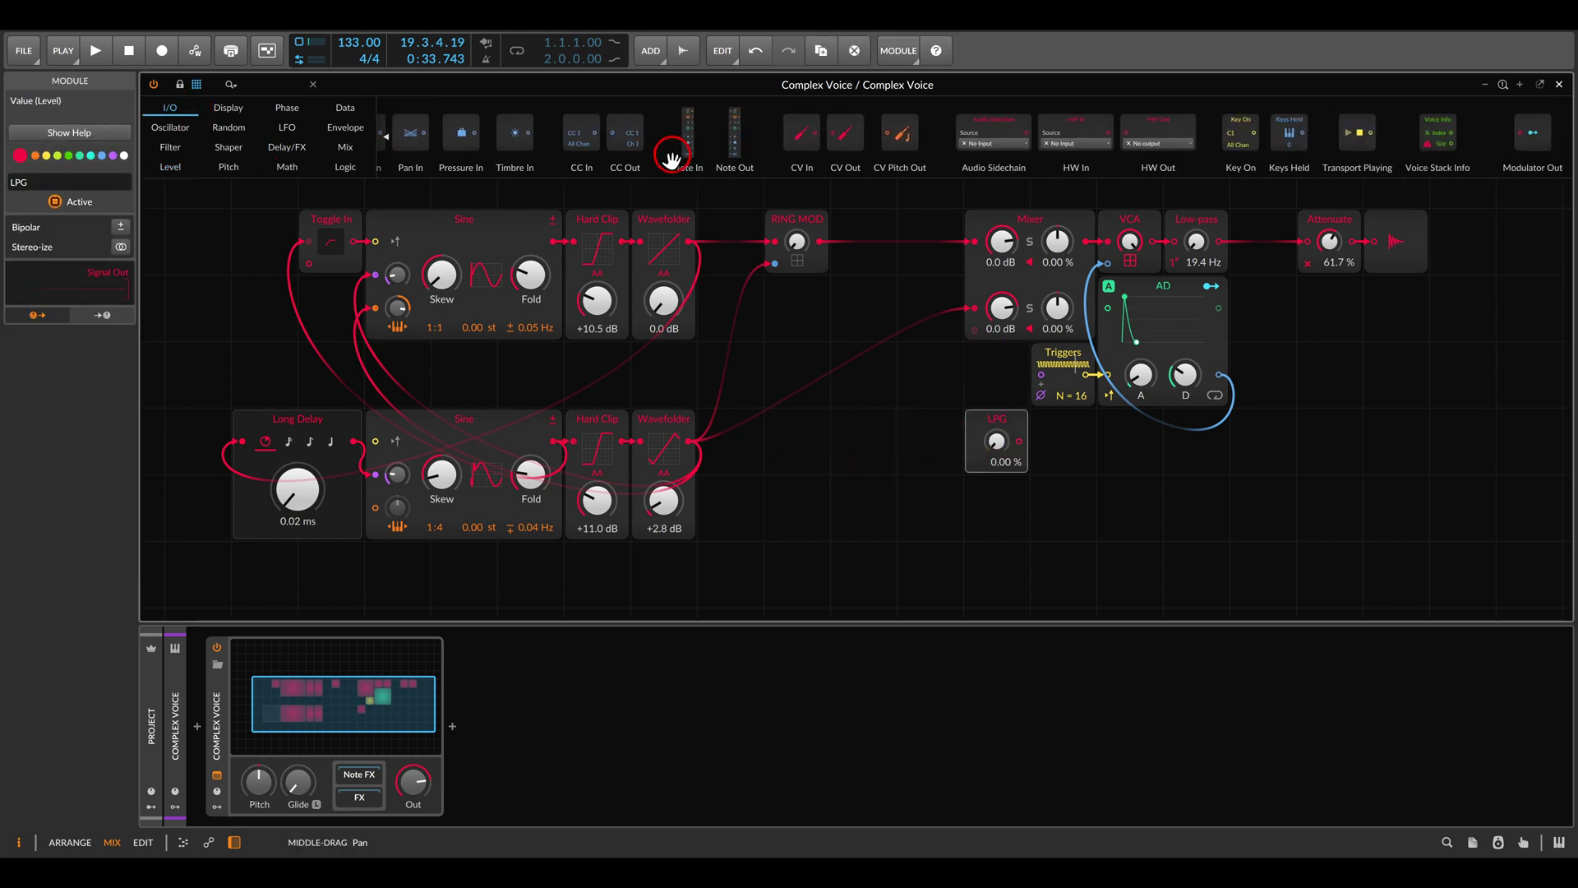
{"action": "left_click_drag", "start_coordinate": [1534, 129], "coordinate": [1093, 441]}
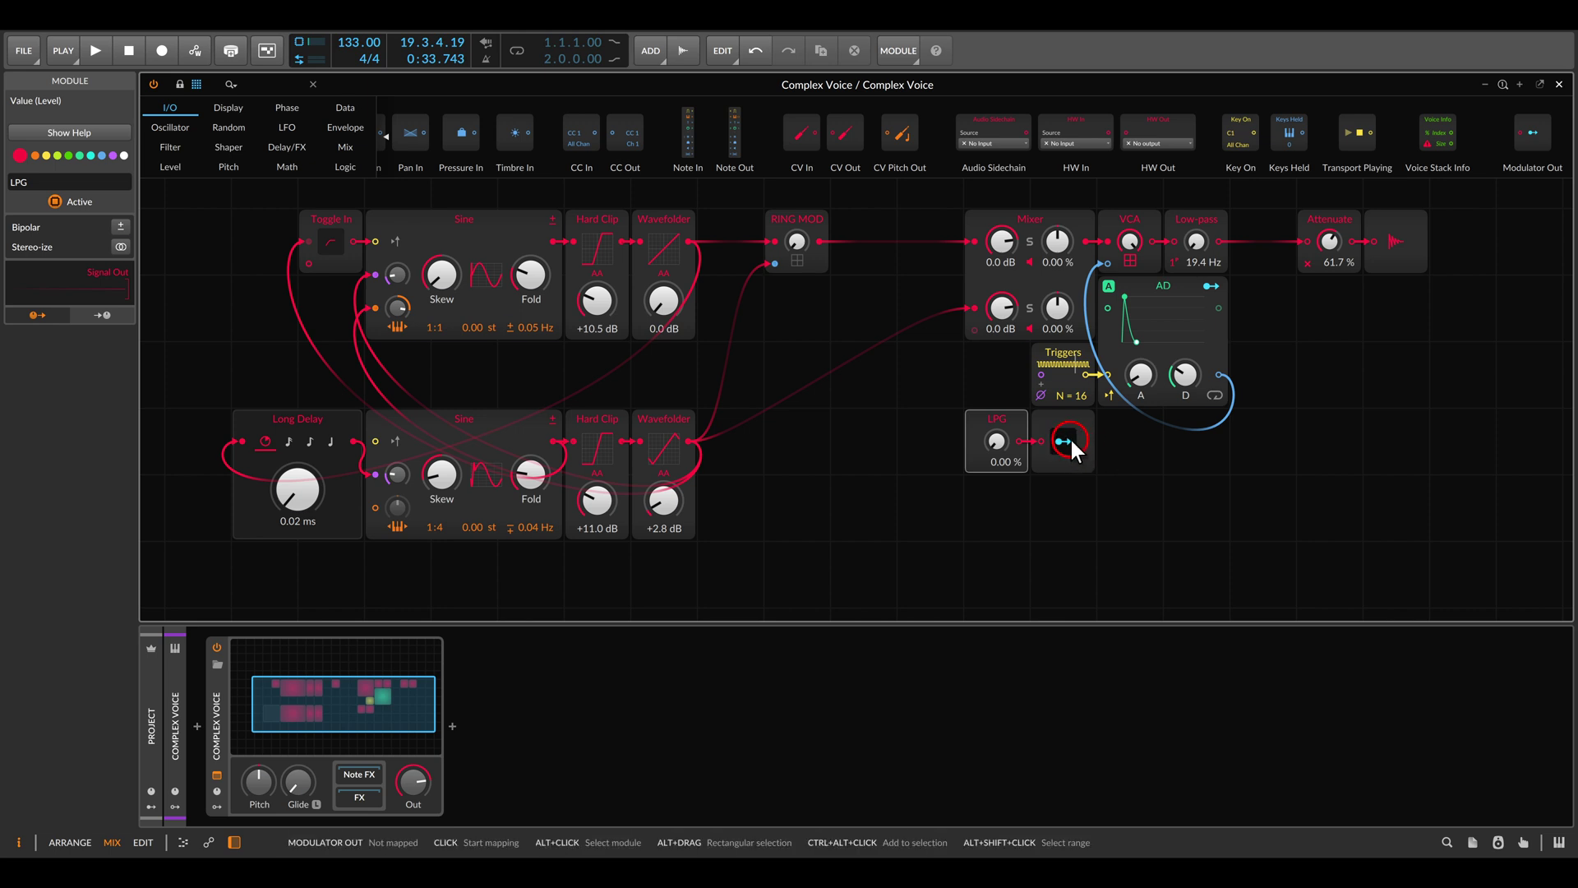
{"action": "left_click", "coordinate": [1069, 437]}
{"action": "left_click_drag", "start_coordinate": [1129, 247], "coordinate": [1129, 312]}
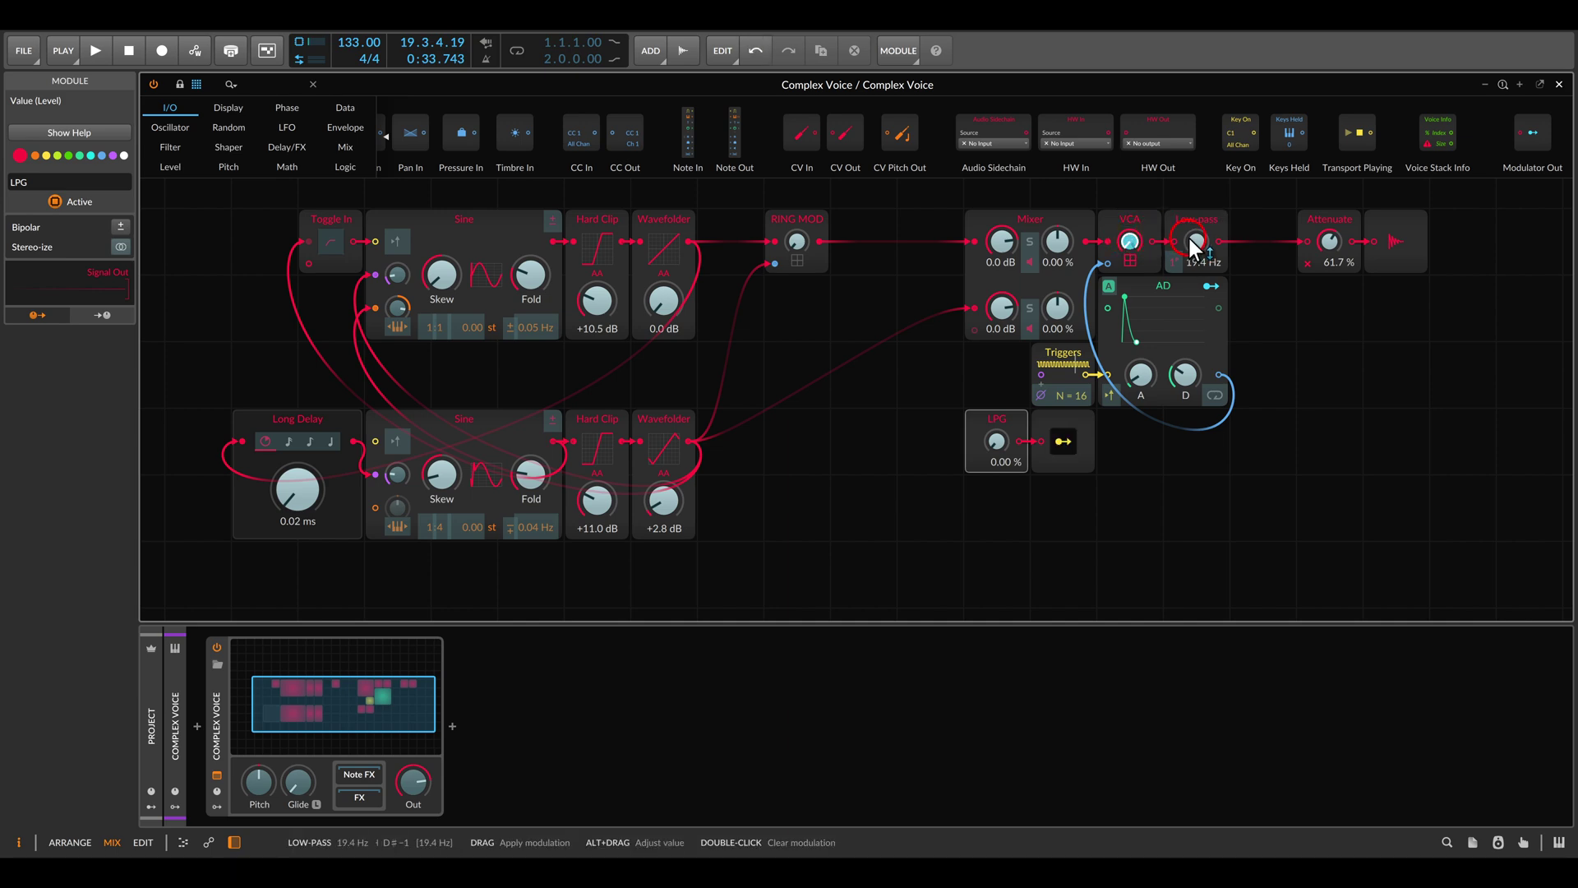
{"action": "left_click_drag", "start_coordinate": [1196, 244], "coordinate": [1196, 241]}
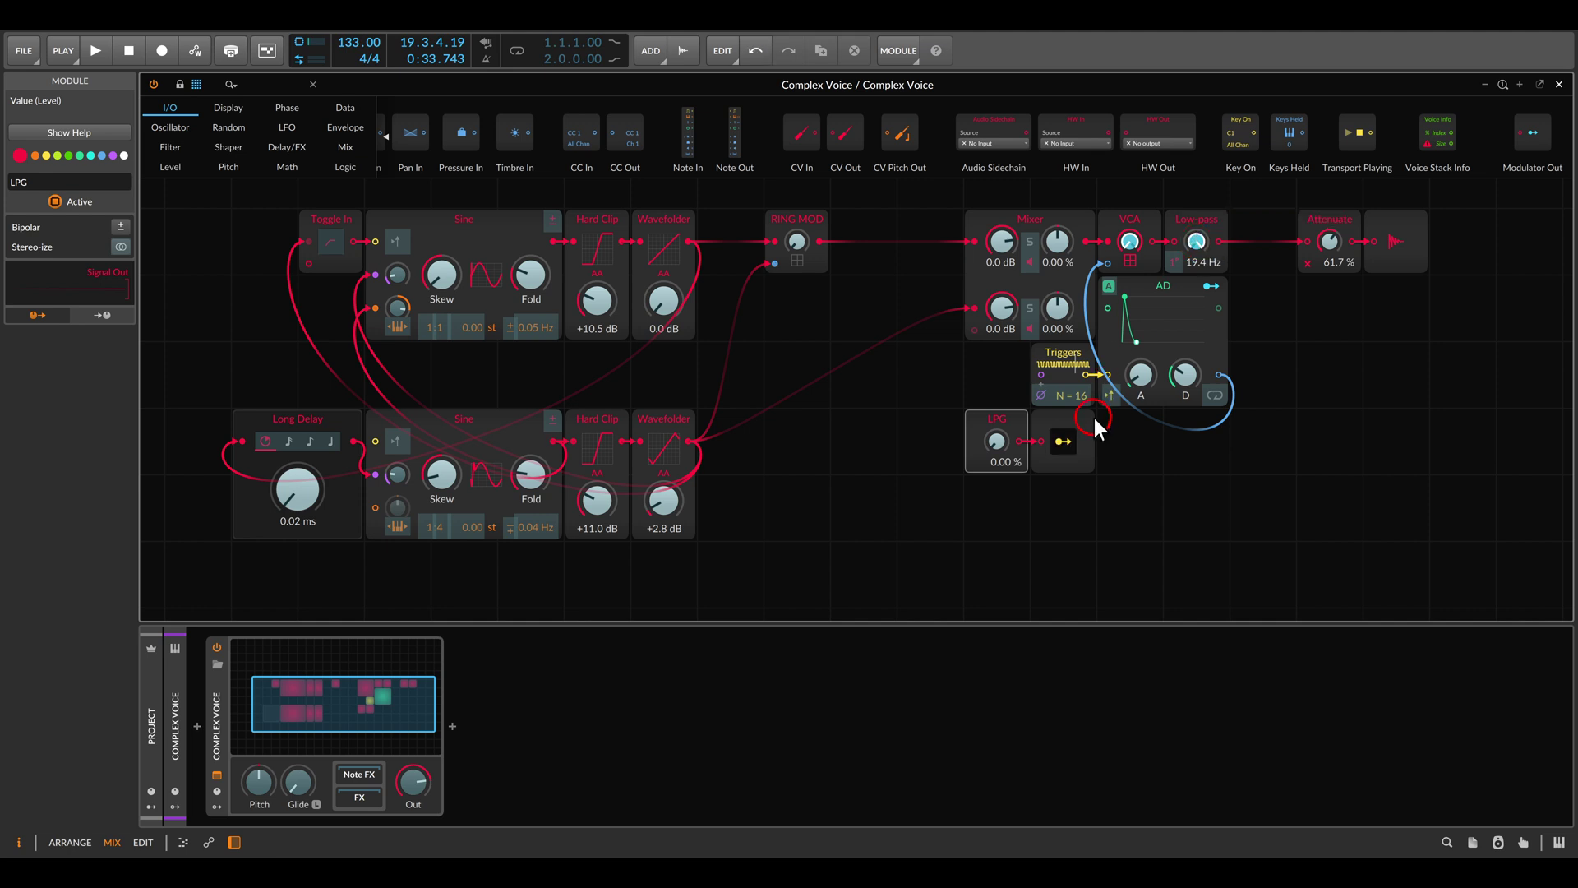
{"action": "left_click", "coordinate": [1065, 444]}
- Audition the LPG control during playback, set the output Attenuate to 44.5 %, return LPG to 0 % and stop playback
{"action": "key", "text": "space"}
{"action": "left_click", "coordinate": [996, 441]}
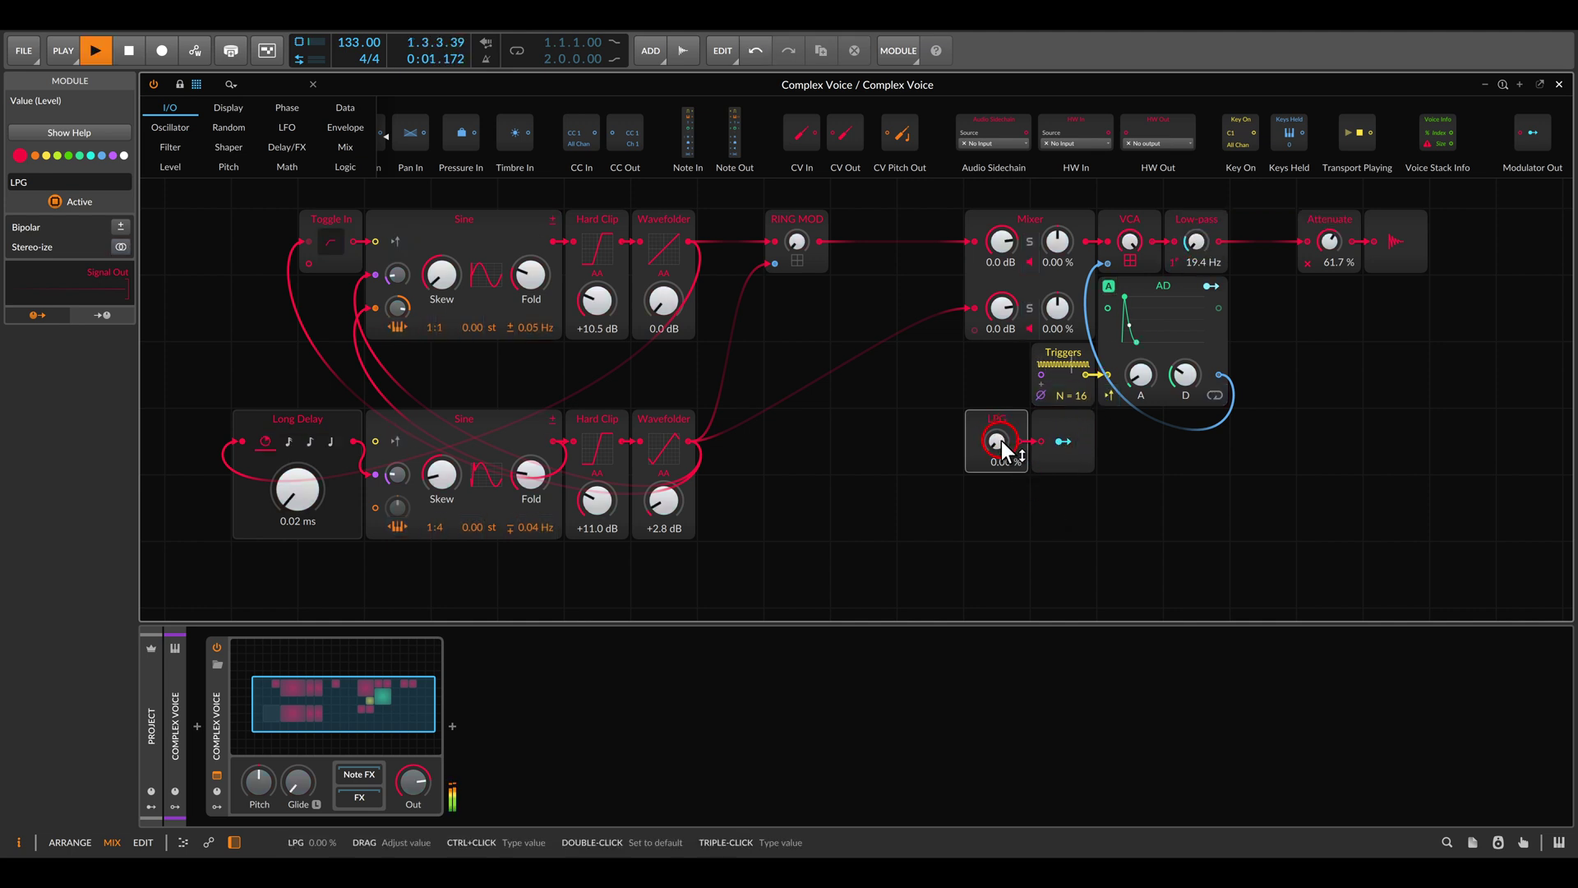
{"action": "left_click", "coordinate": [1229, 306]}
{"action": "left_click_drag", "start_coordinate": [1324, 242], "coordinate": [1329, 249]}
{"action": "mouse_move", "coordinate": [996, 441]}
{"action": "left_mouse_down"}
{"action": "mouse_move", "coordinate": [996, 380]}
{"action": "mouse_move", "coordinate": [997, 451]}
{"action": "left_mouse_up"}
{"action": "key", "text": "space"}
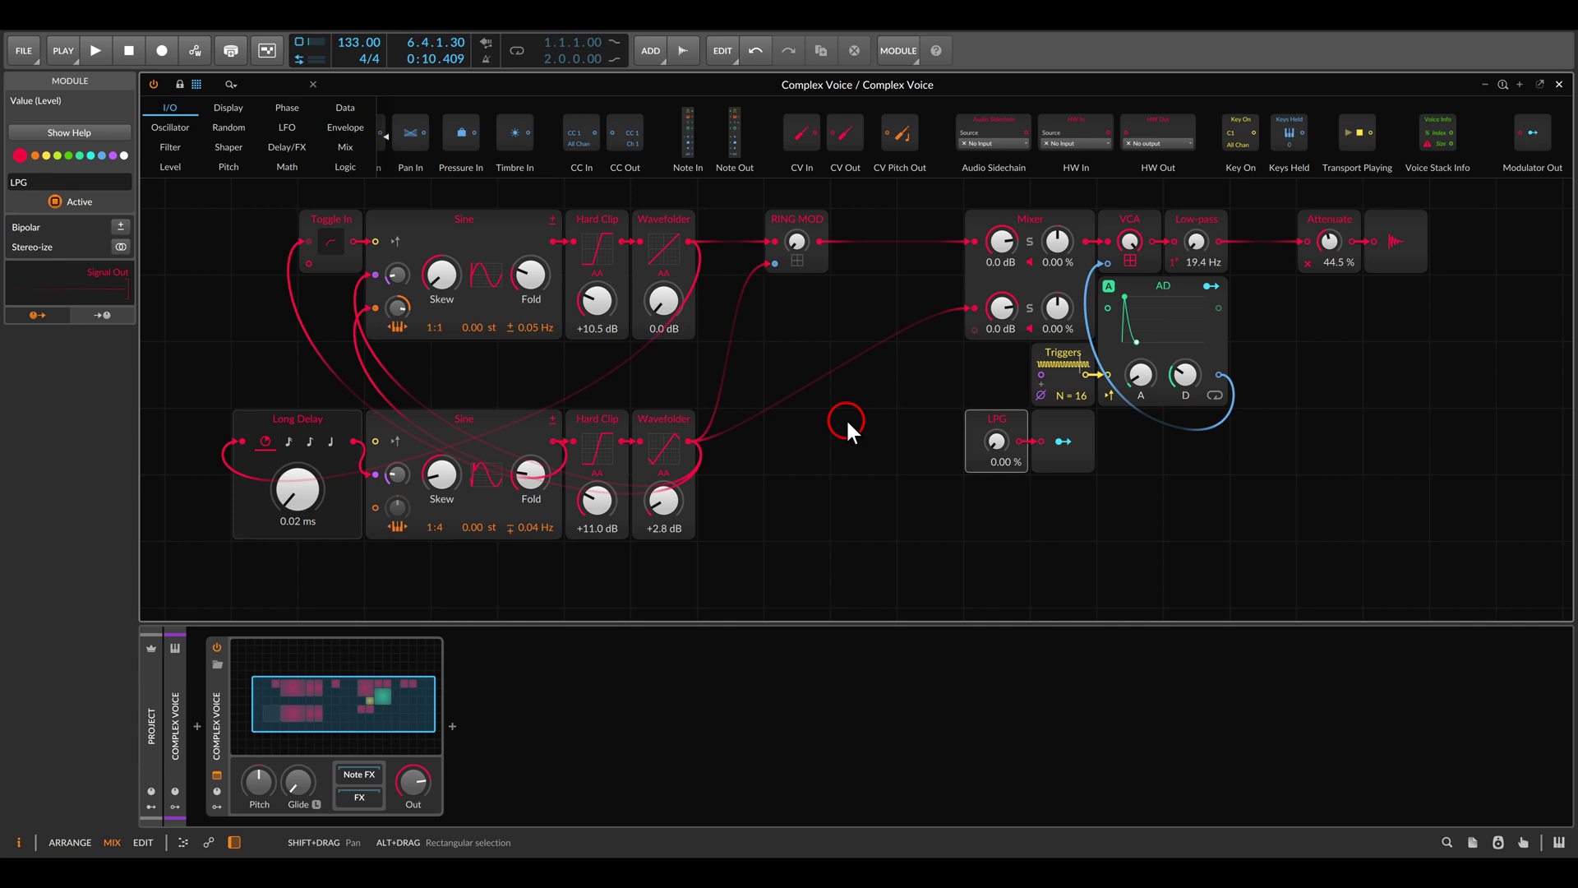
- Add a Gates sequencer and a Steps sequencer above it in the empty area below the oscillators, with both patterns cleared
{"action": "left_click_drag", "start_coordinate": [846, 420], "coordinate": [1076, 219]}
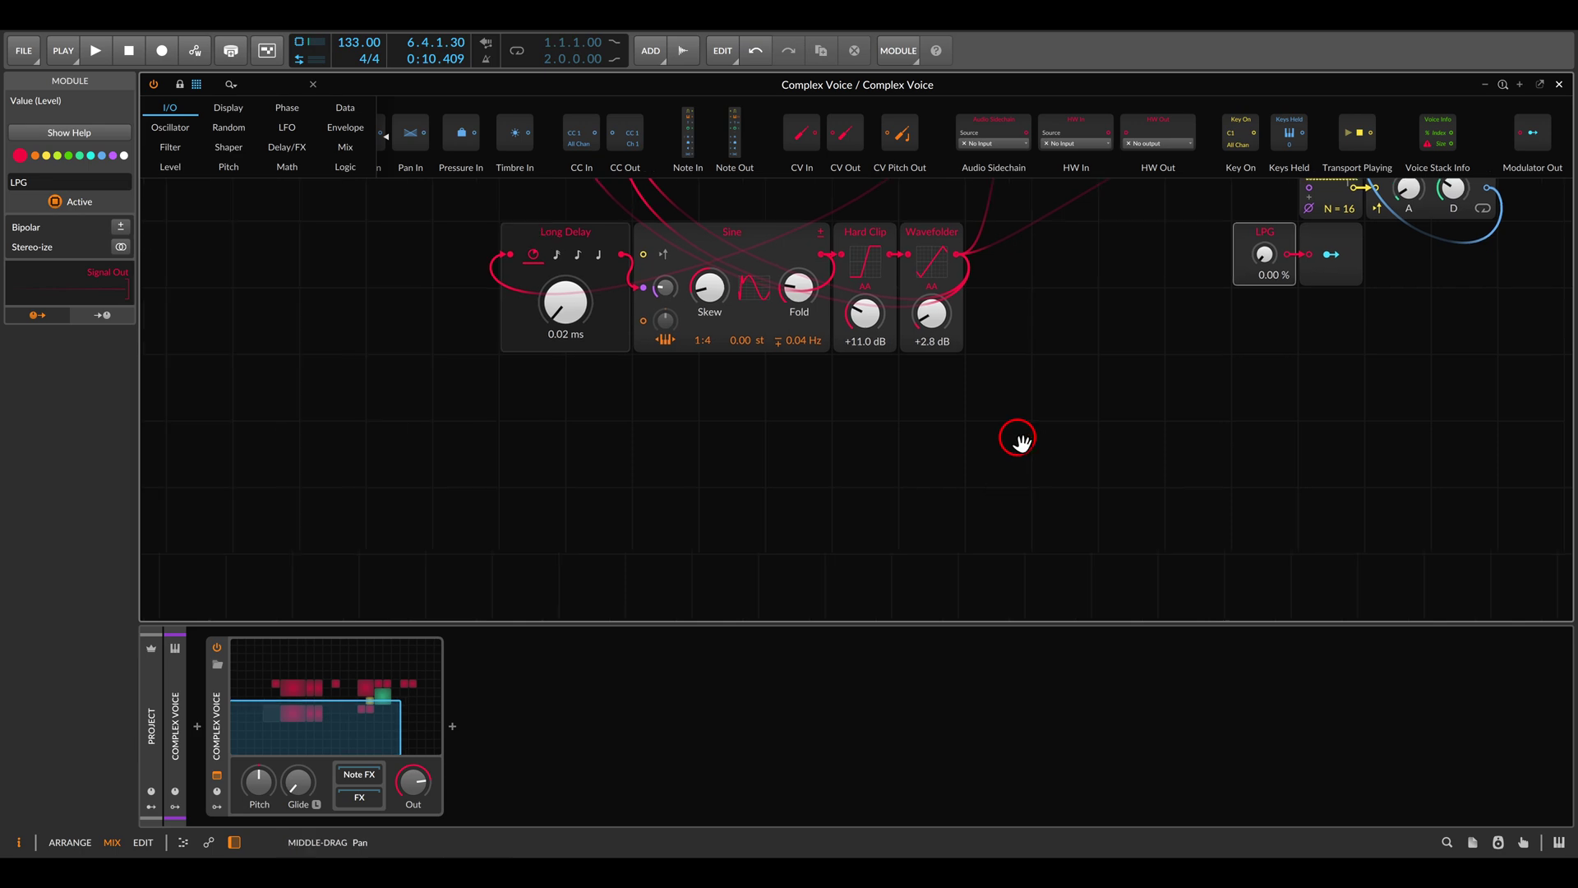
{"action": "left_click_drag", "start_coordinate": [1018, 444], "coordinate": [1033, 409]}
{"action": "left_click", "coordinate": [347, 110]}
{"action": "left_click_drag", "start_coordinate": [429, 132], "coordinate": [583, 560]}
{"action": "left_click_drag", "start_coordinate": [581, 482], "coordinate": [634, 332]}
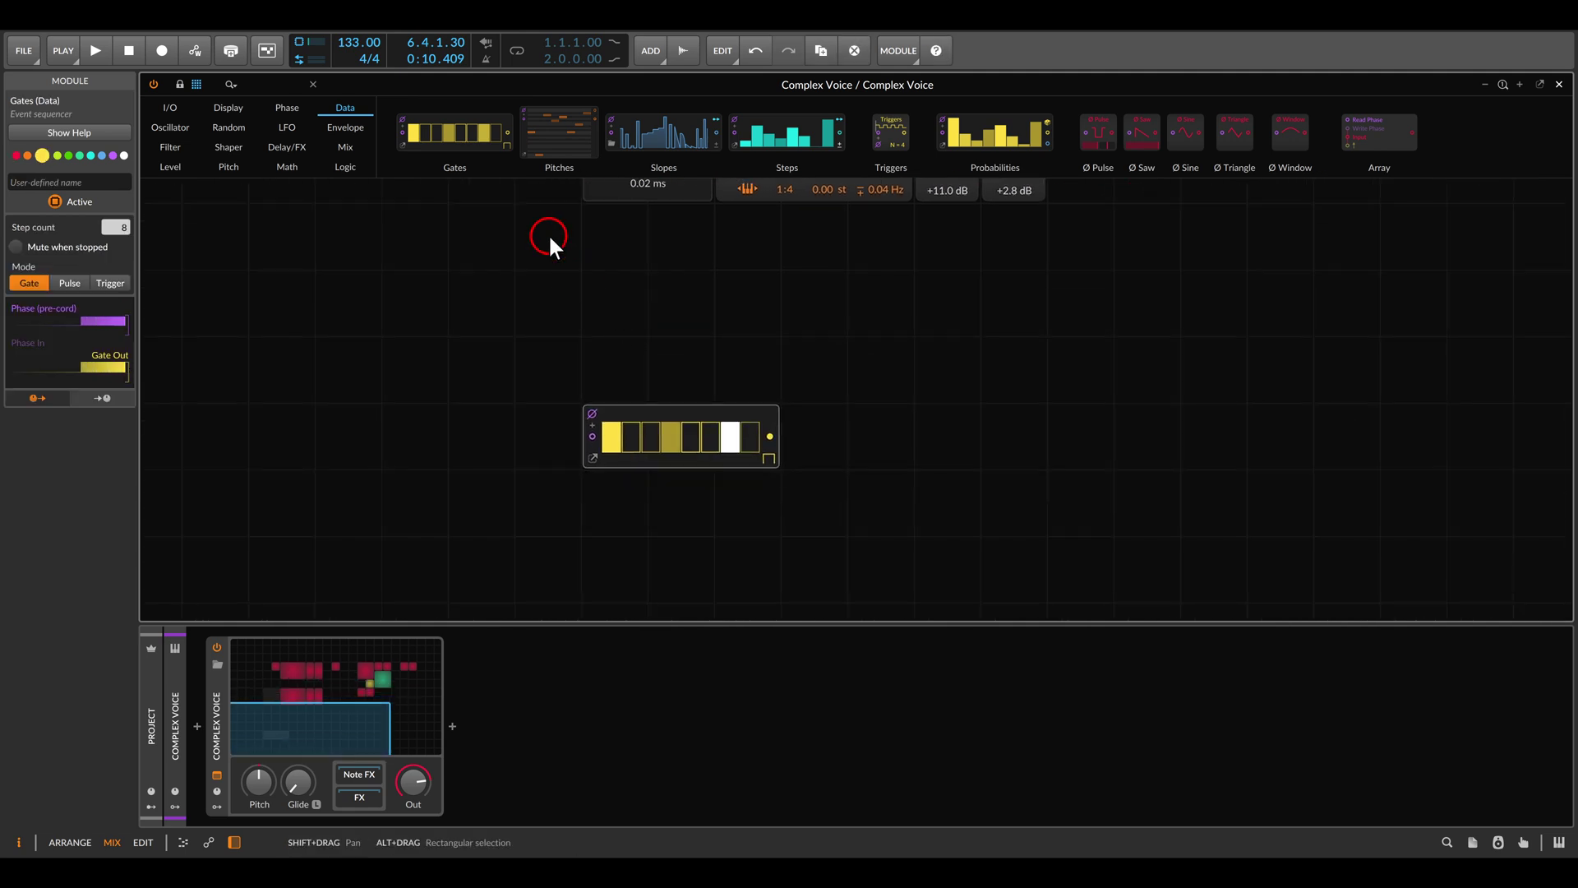
{"action": "mouse_move", "coordinate": [764, 133]}
{"action": "left_mouse_down"}
{"action": "mouse_move", "coordinate": [633, 370]}
{"action": "mouse_move", "coordinate": [761, 393]}
{"action": "mouse_move", "coordinate": [747, 437]}
{"action": "mouse_move", "coordinate": [630, 442]}
{"action": "mouse_move", "coordinate": [965, 437]}
{"action": "mouse_move", "coordinate": [863, 435]}
{"action": "left_mouse_up"}
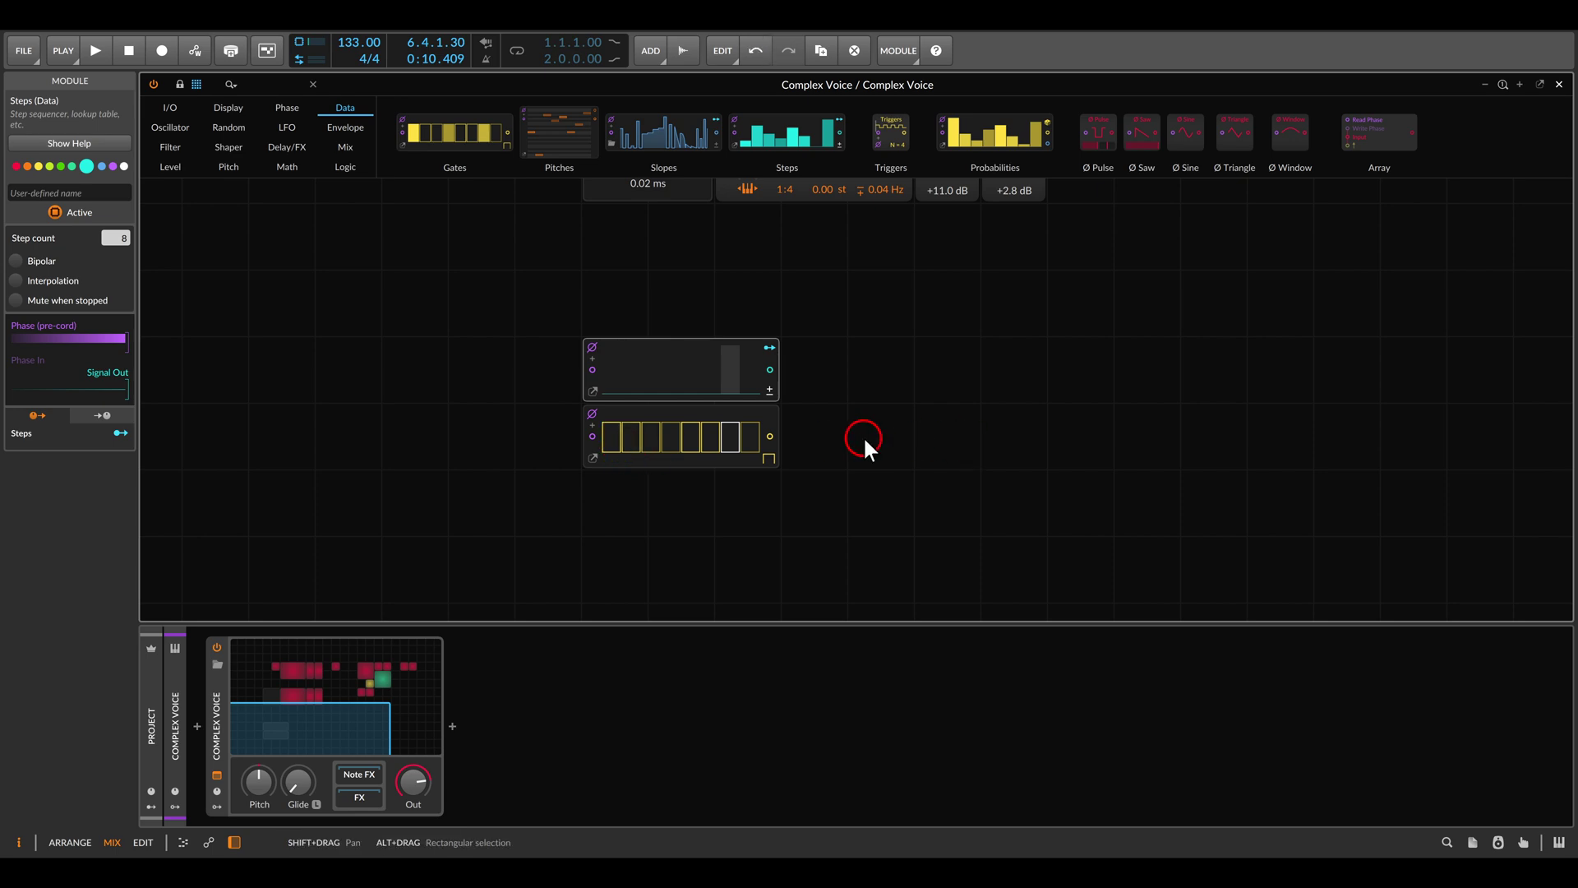
- Set the step count to 5 for both the Steps and the Gates sequencer
{"action": "left_click_drag", "start_coordinate": [115, 238], "coordinate": [117, 243]}
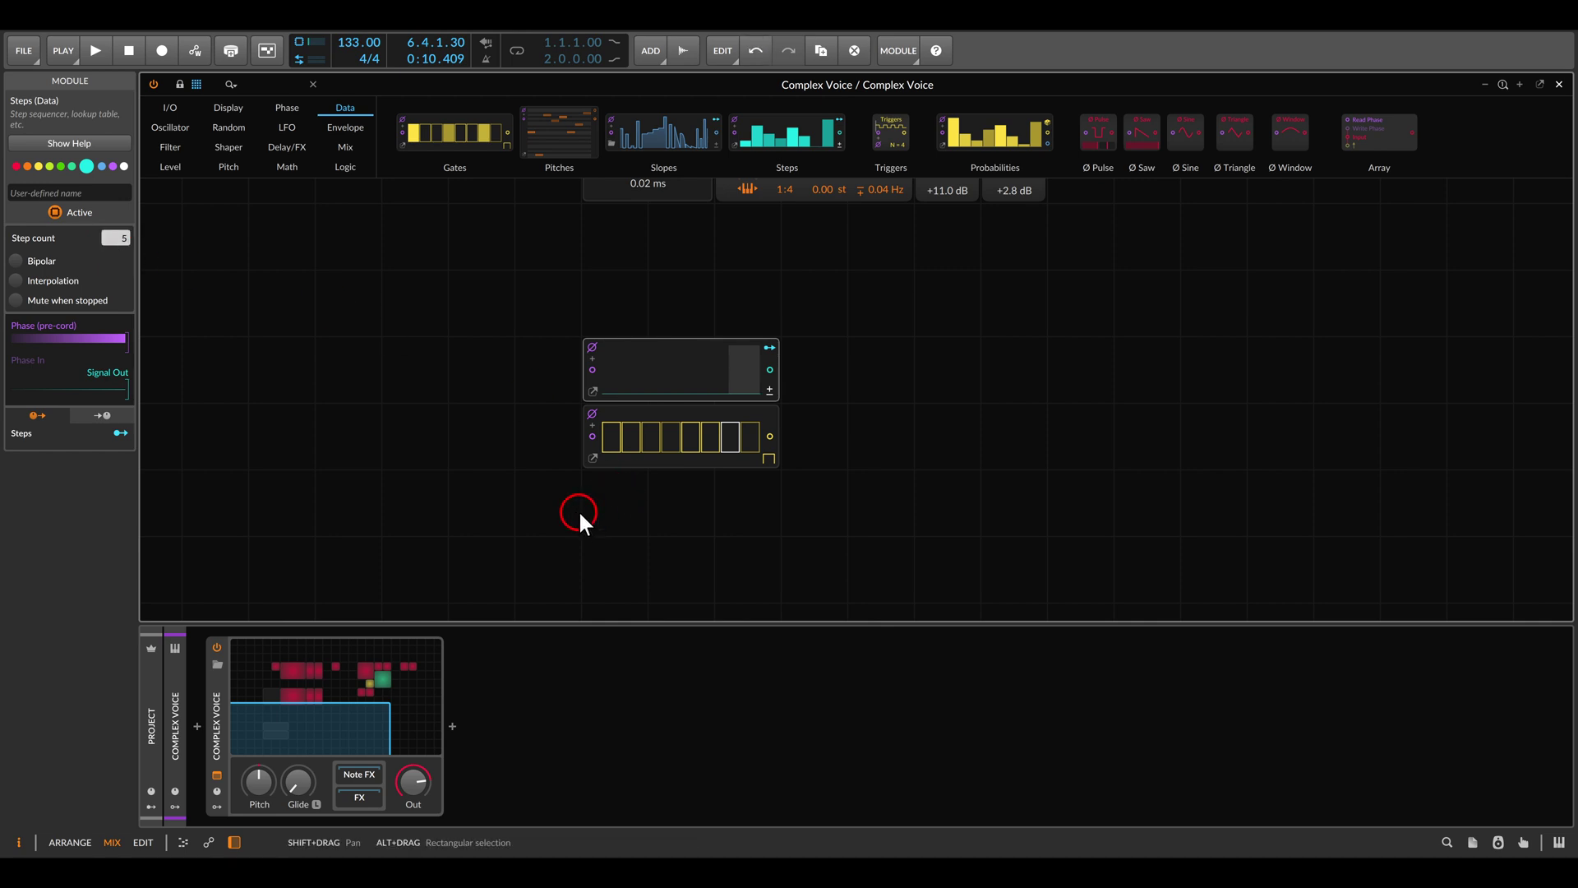
{"action": "left_click", "coordinate": [617, 456]}
{"action": "left_click_drag", "start_coordinate": [125, 239], "coordinate": [125, 247]}
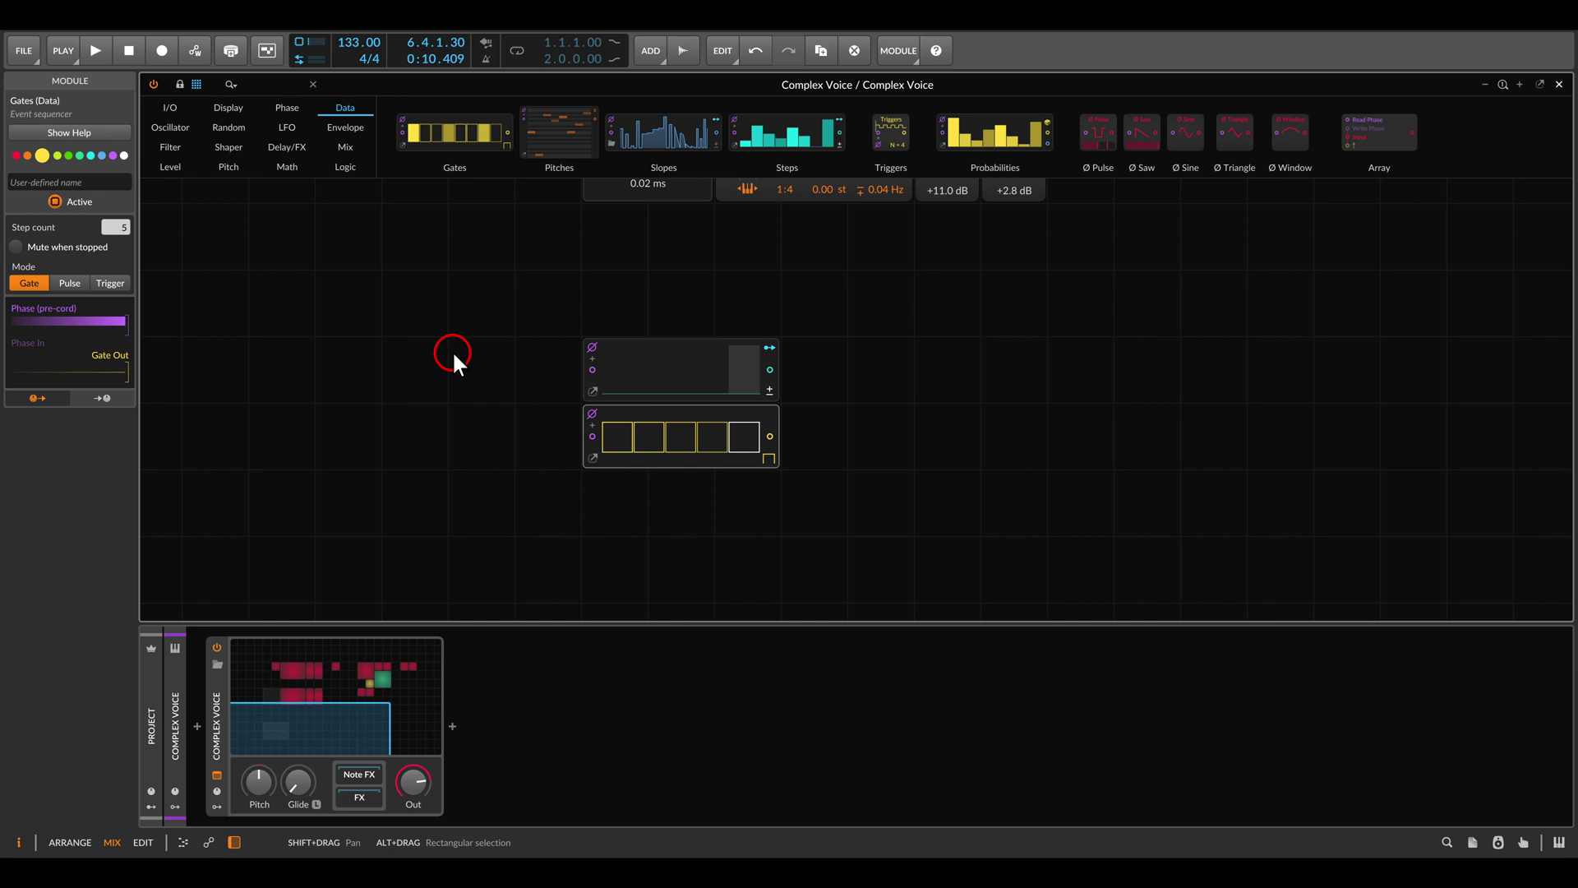
- Add a Phase Counter module beside the Steps sequencer and connect its phase output to both sequencers' phase inputs
{"action": "left_click", "coordinate": [286, 107]}
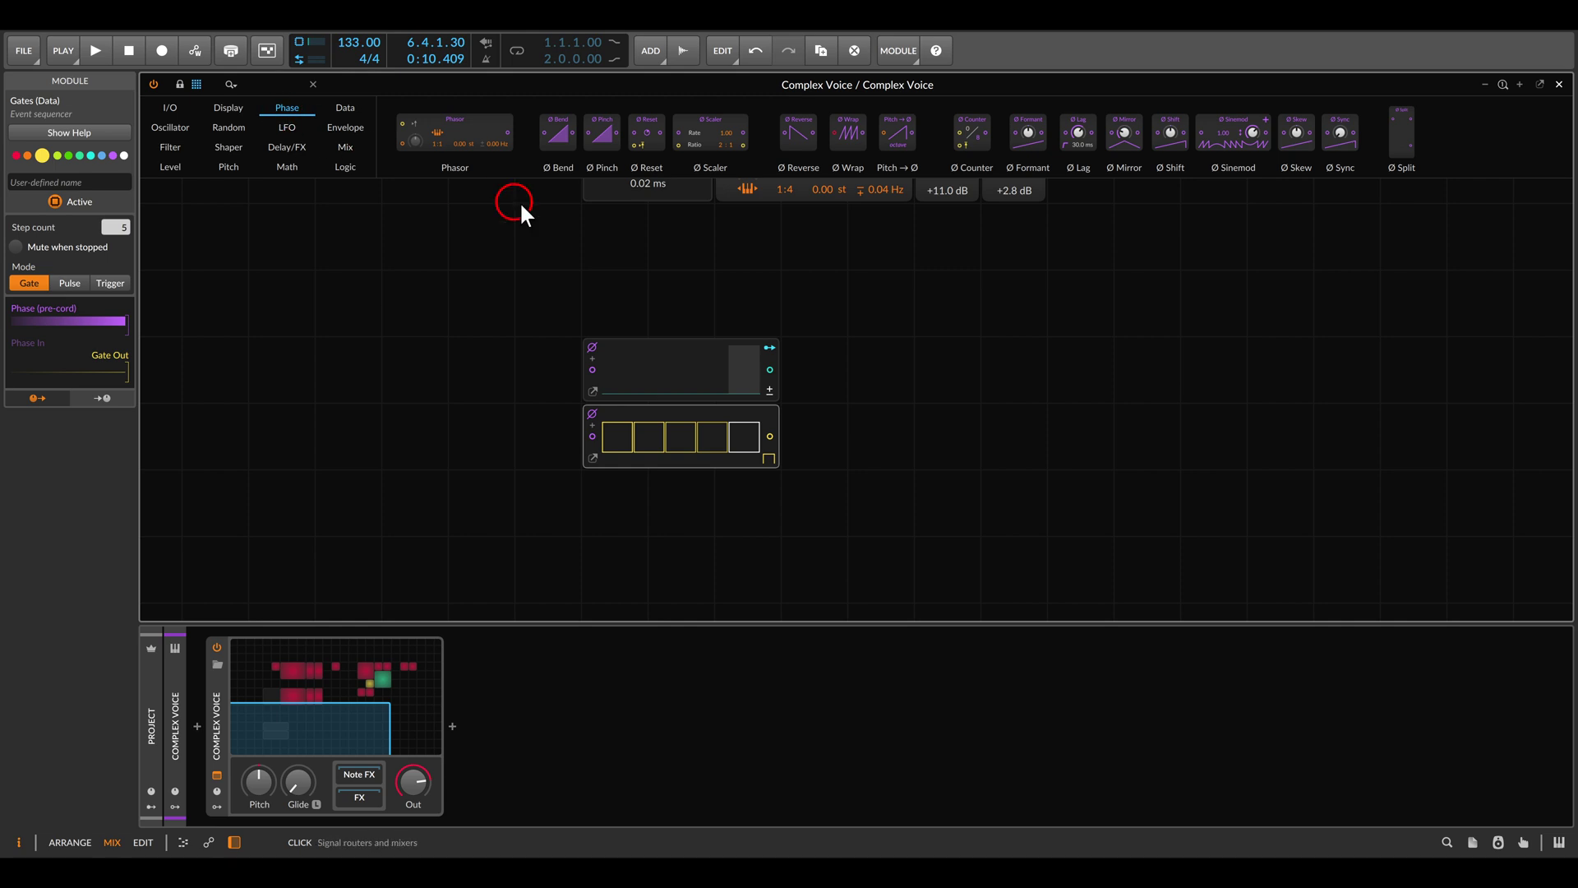
{"action": "left_click_drag", "start_coordinate": [954, 134], "coordinate": [546, 353]}
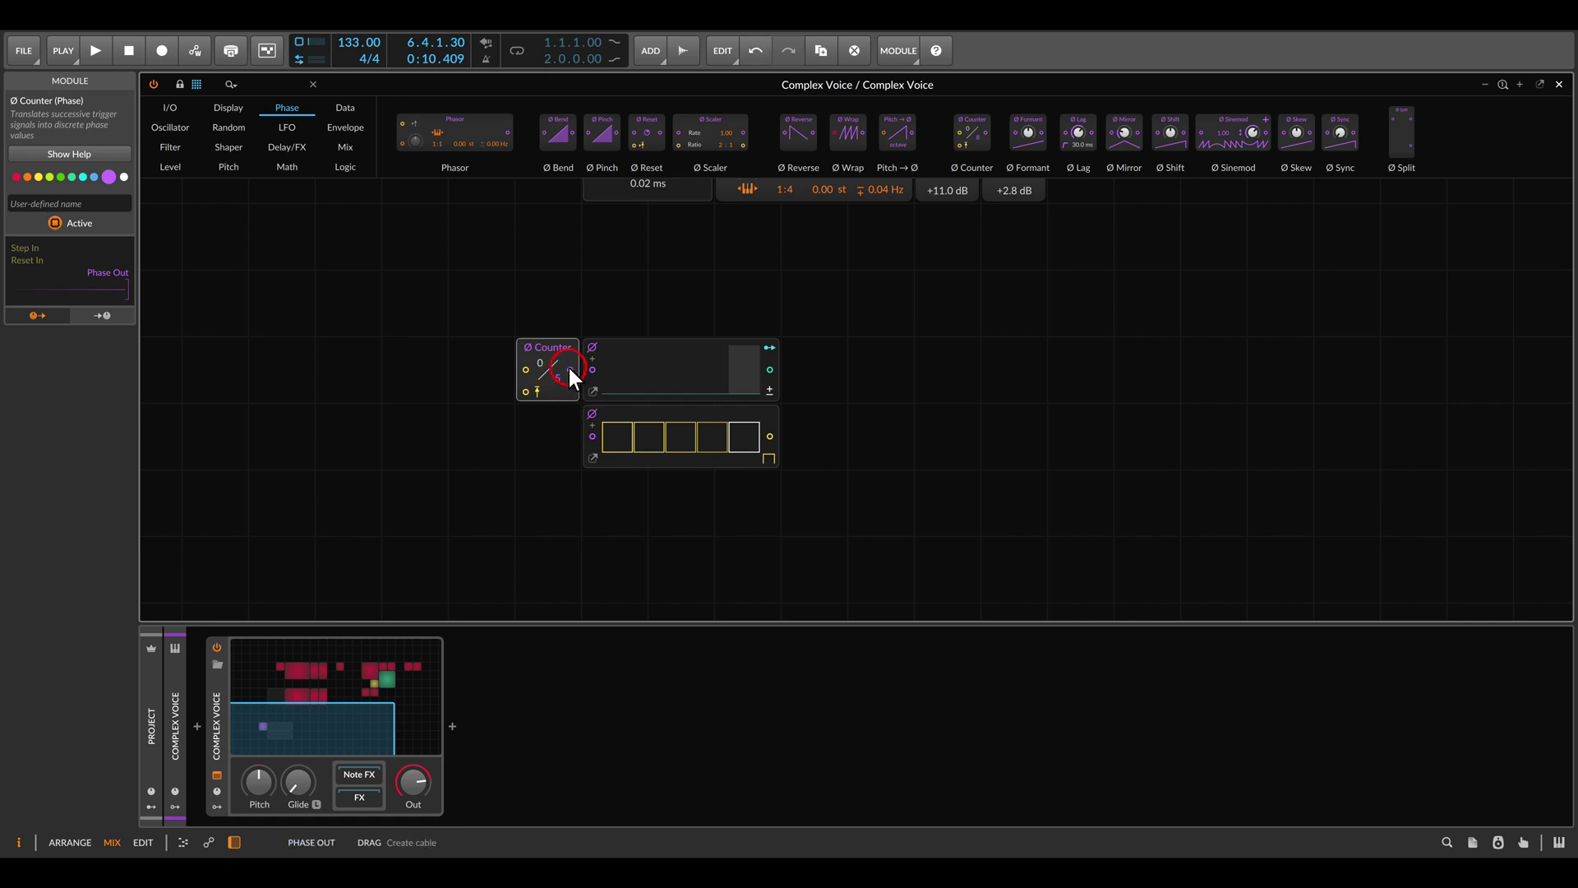
{"action": "left_click_drag", "start_coordinate": [569, 369], "coordinate": [589, 433]}
- Switch off the device phase on the Steps and Gates sequencers
{"action": "scroll", "coordinate": [566, 369], "scroll_direction": "up", "scroll_amount": 3}
{"action": "left_click_drag", "start_coordinate": [590, 283], "coordinate": [726, 333]}
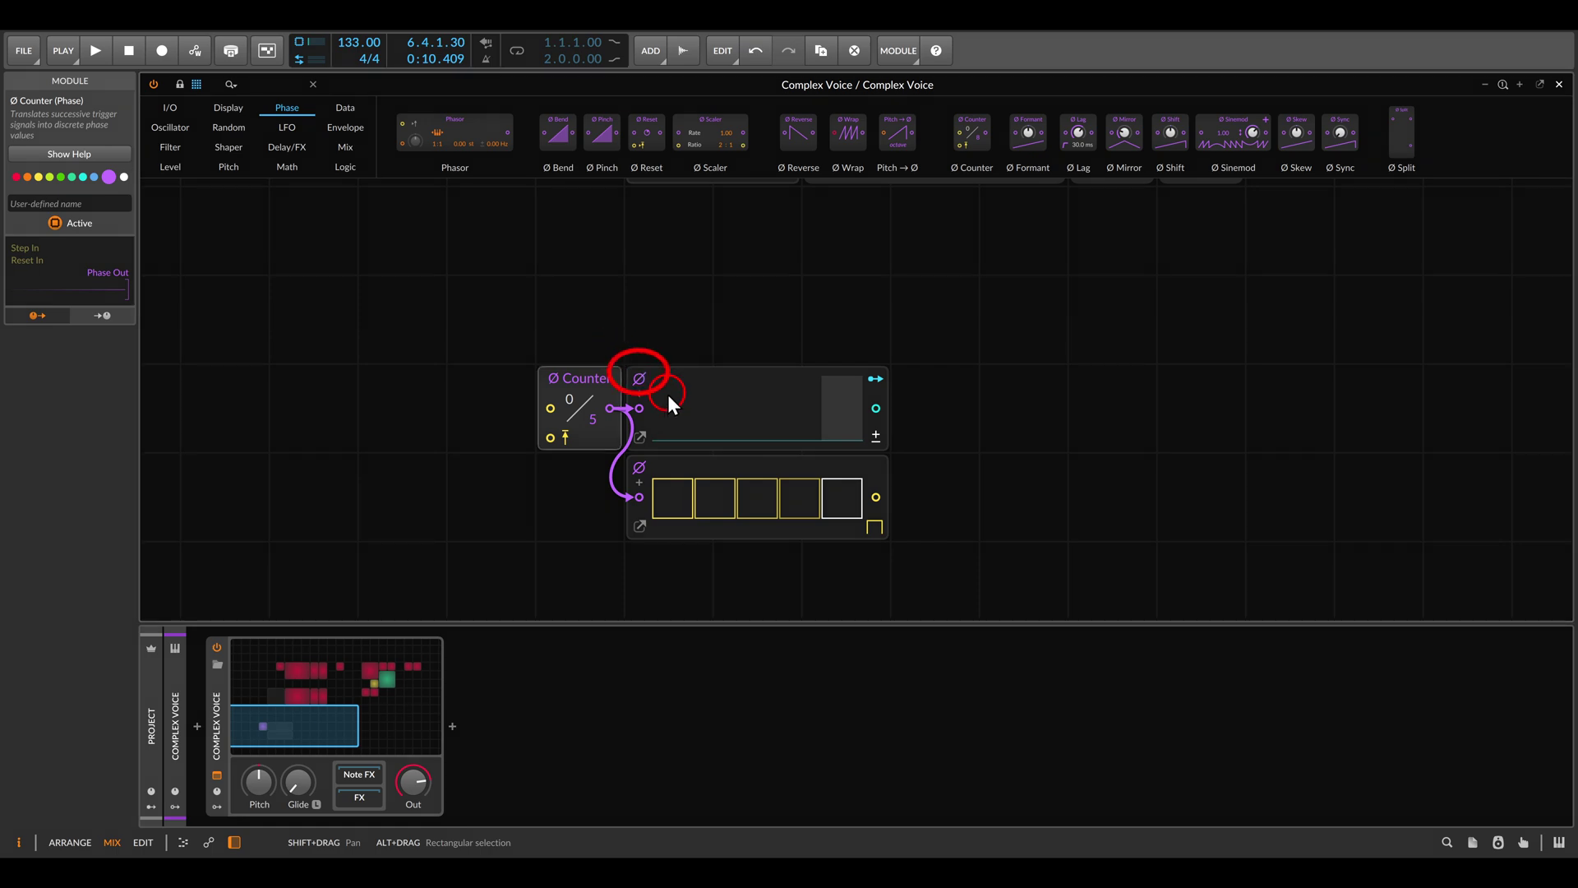
{"action": "left_click", "coordinate": [639, 378]}
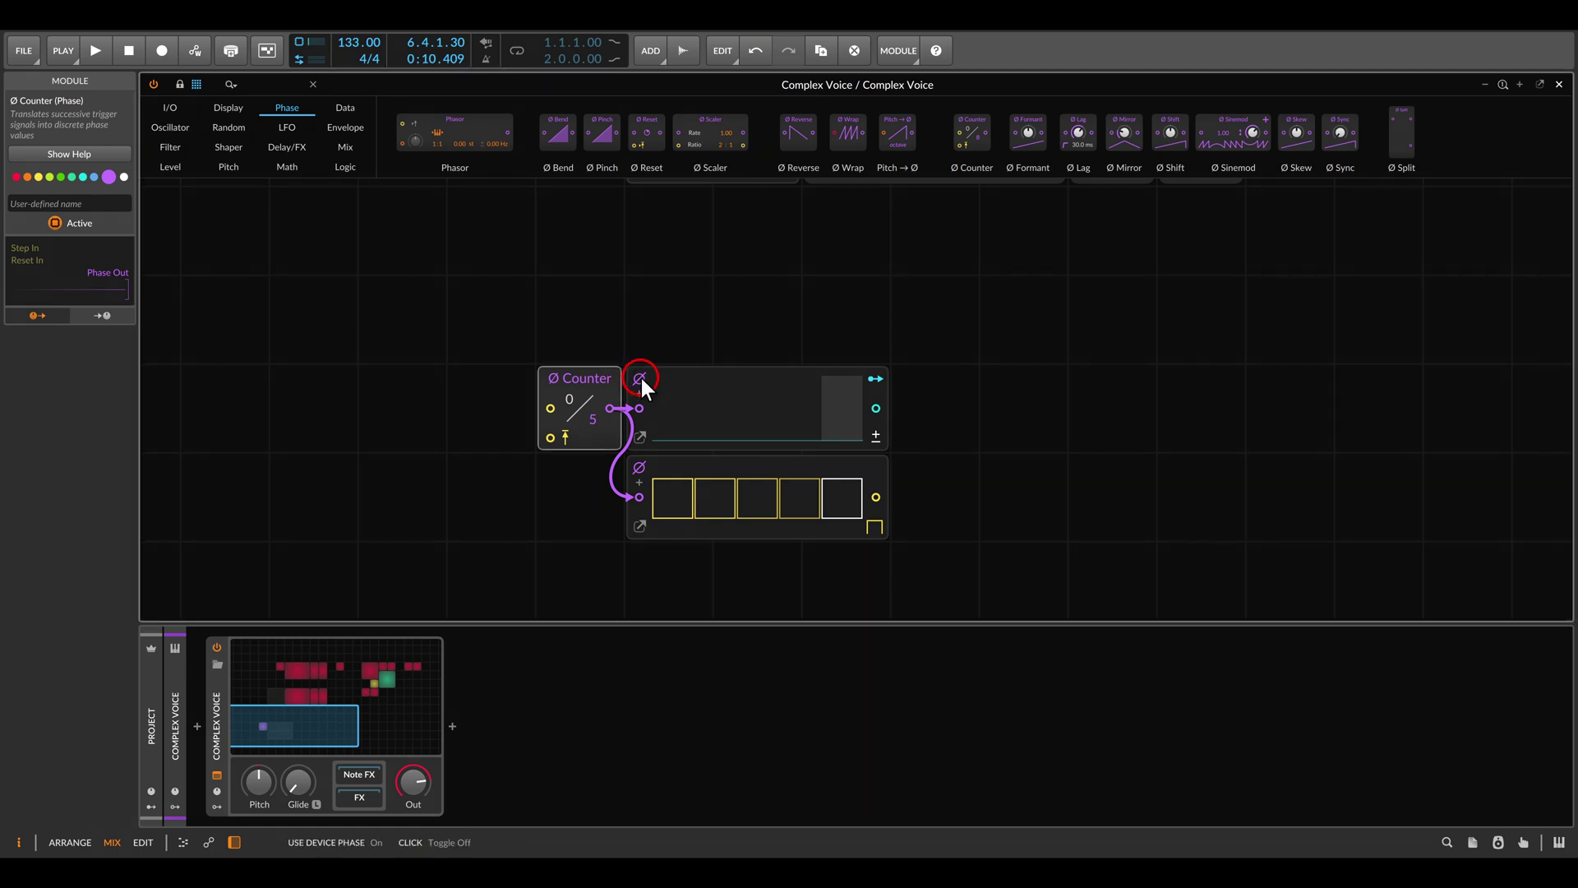
{"action": "left_click", "coordinate": [639, 472]}
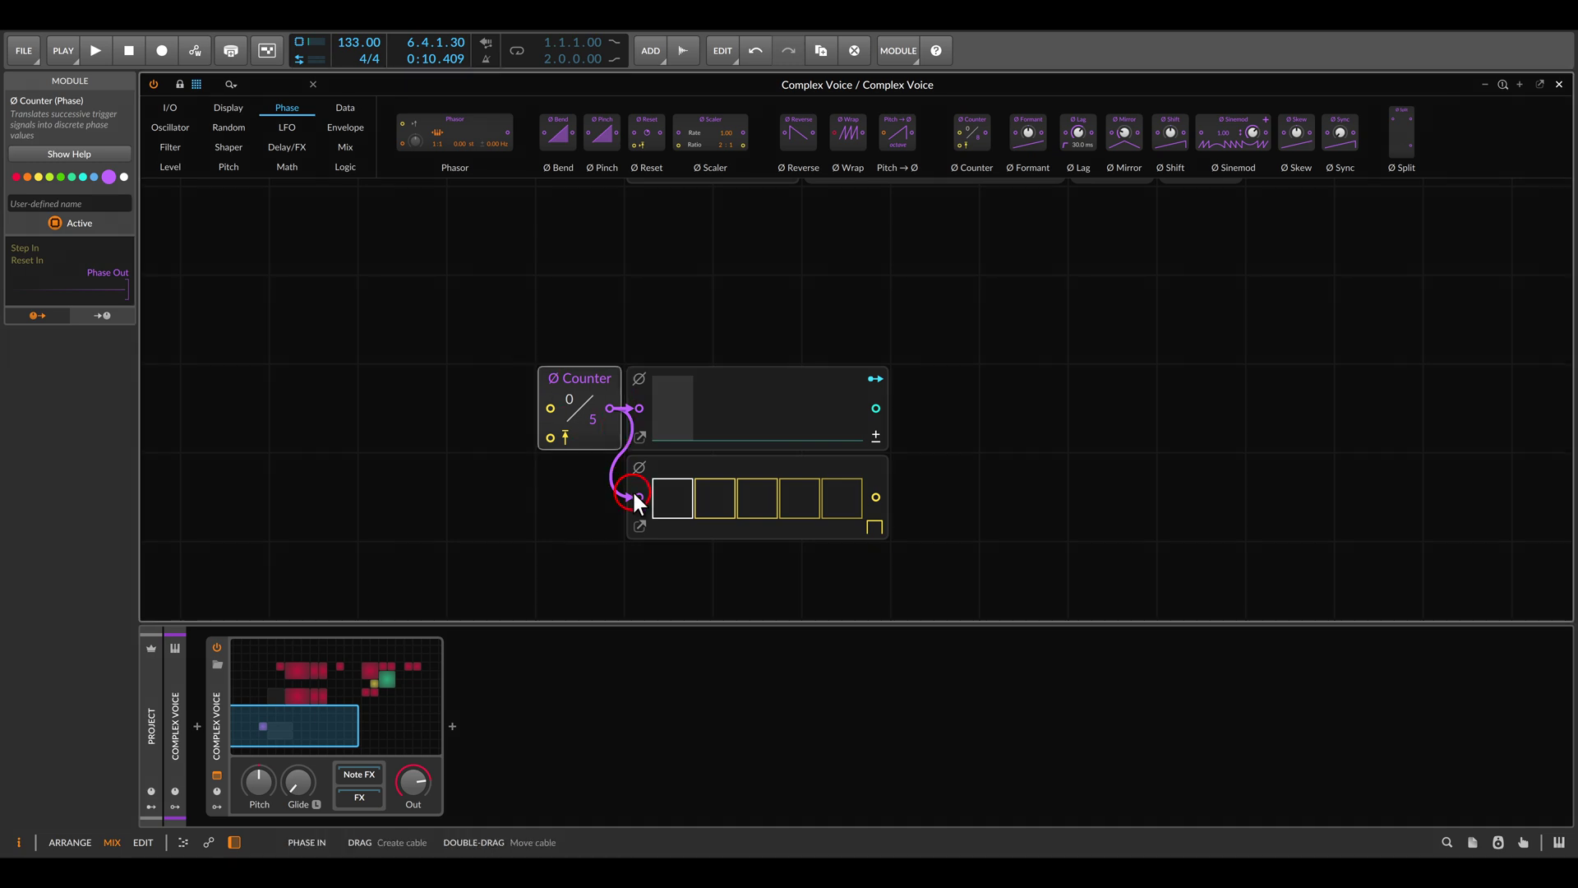
- Move the Triggers module next to the Counter, remove its cable to the AD envelope and connect it to the Counter's step input
{"action": "key", "text": "minus"}
{"action": "key", "text": "minus"}
{"action": "left_click_drag", "start_coordinate": [899, 310], "coordinate": [707, 435]}
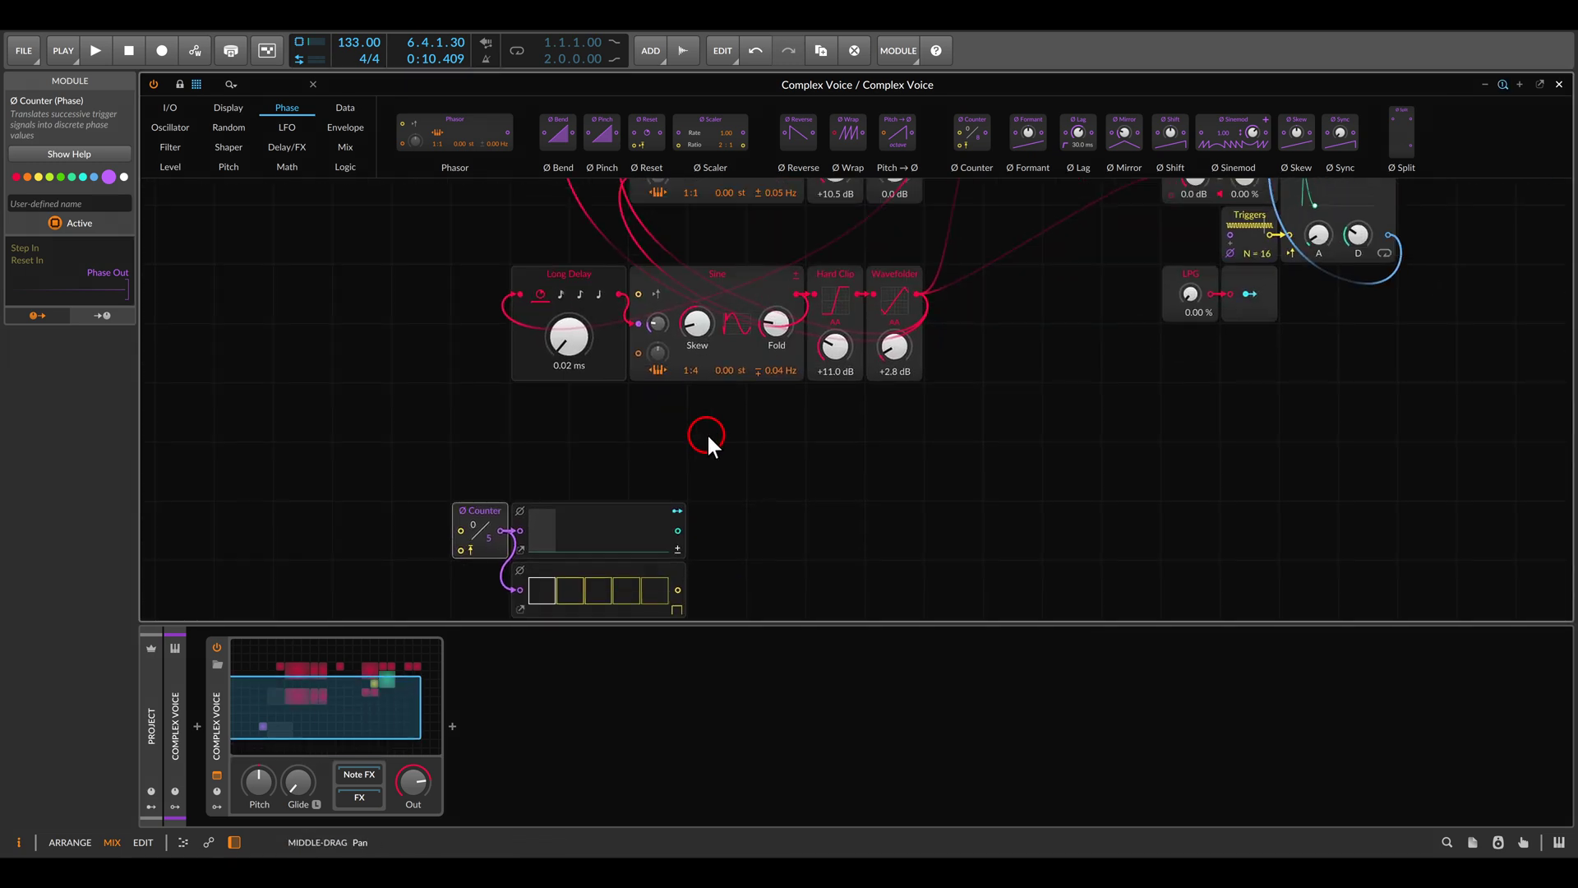
{"action": "left_click_drag", "start_coordinate": [1239, 220], "coordinate": [535, 342]}
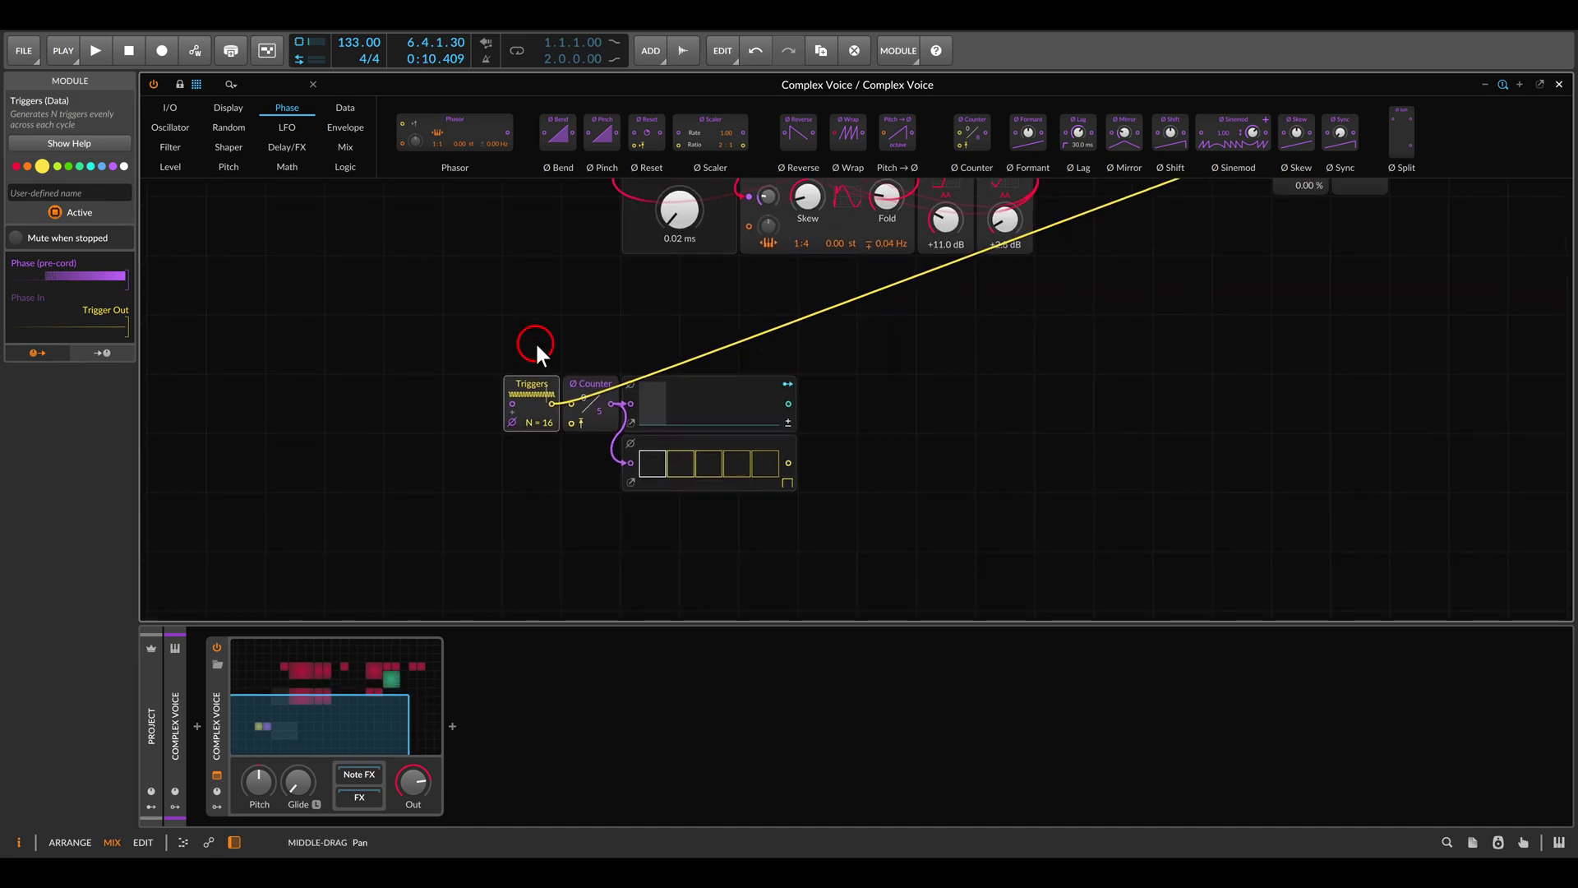
{"action": "key", "text": "plus"}
{"action": "double_click", "coordinate": [436, 407]}
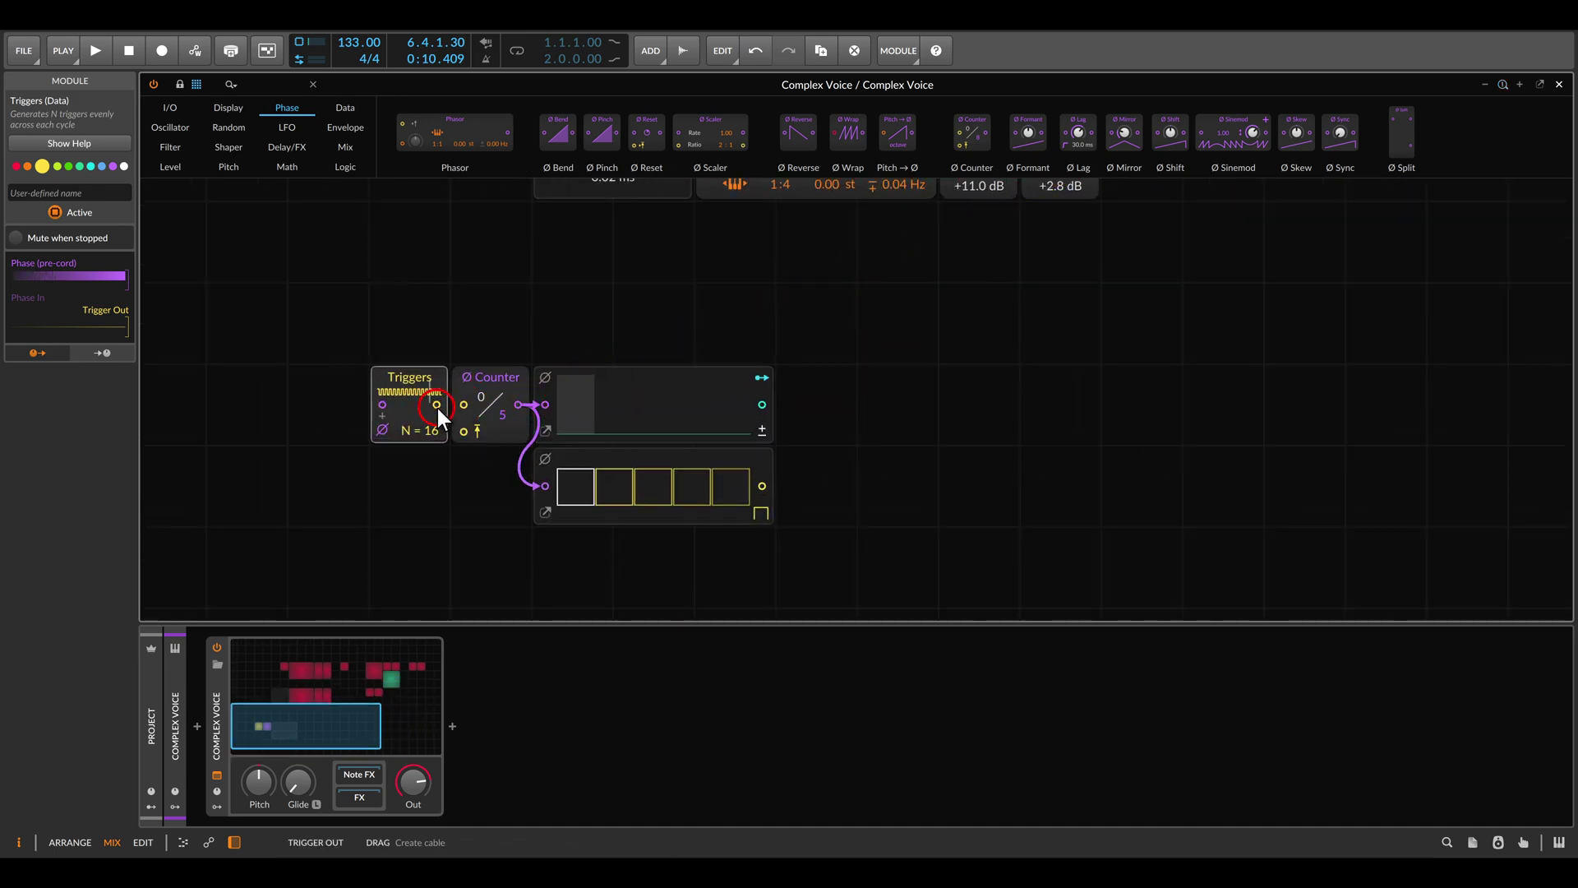
{"action": "left_click_drag", "start_coordinate": [437, 404], "coordinate": [460, 403]}
- Add a Transport Playing module below Triggers and connect its output to the Counter's reset input
{"action": "left_click", "coordinate": [171, 108]}
{"action": "left_click_drag", "start_coordinate": [1201, 167], "coordinate": [567, 169]}
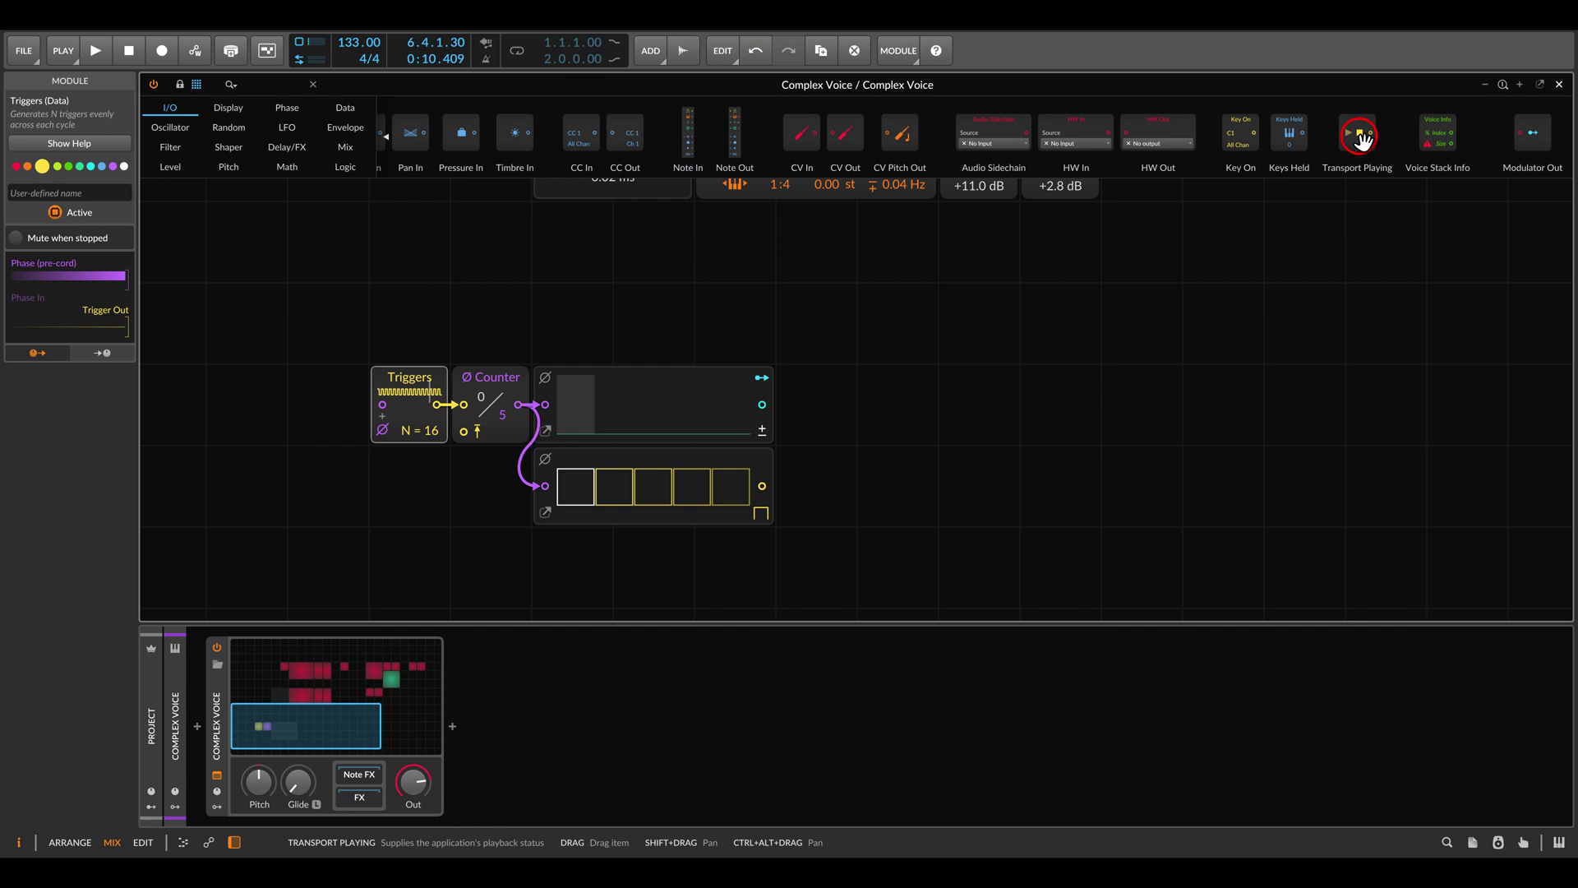
{"action": "left_click_drag", "start_coordinate": [1360, 139], "coordinate": [463, 432]}
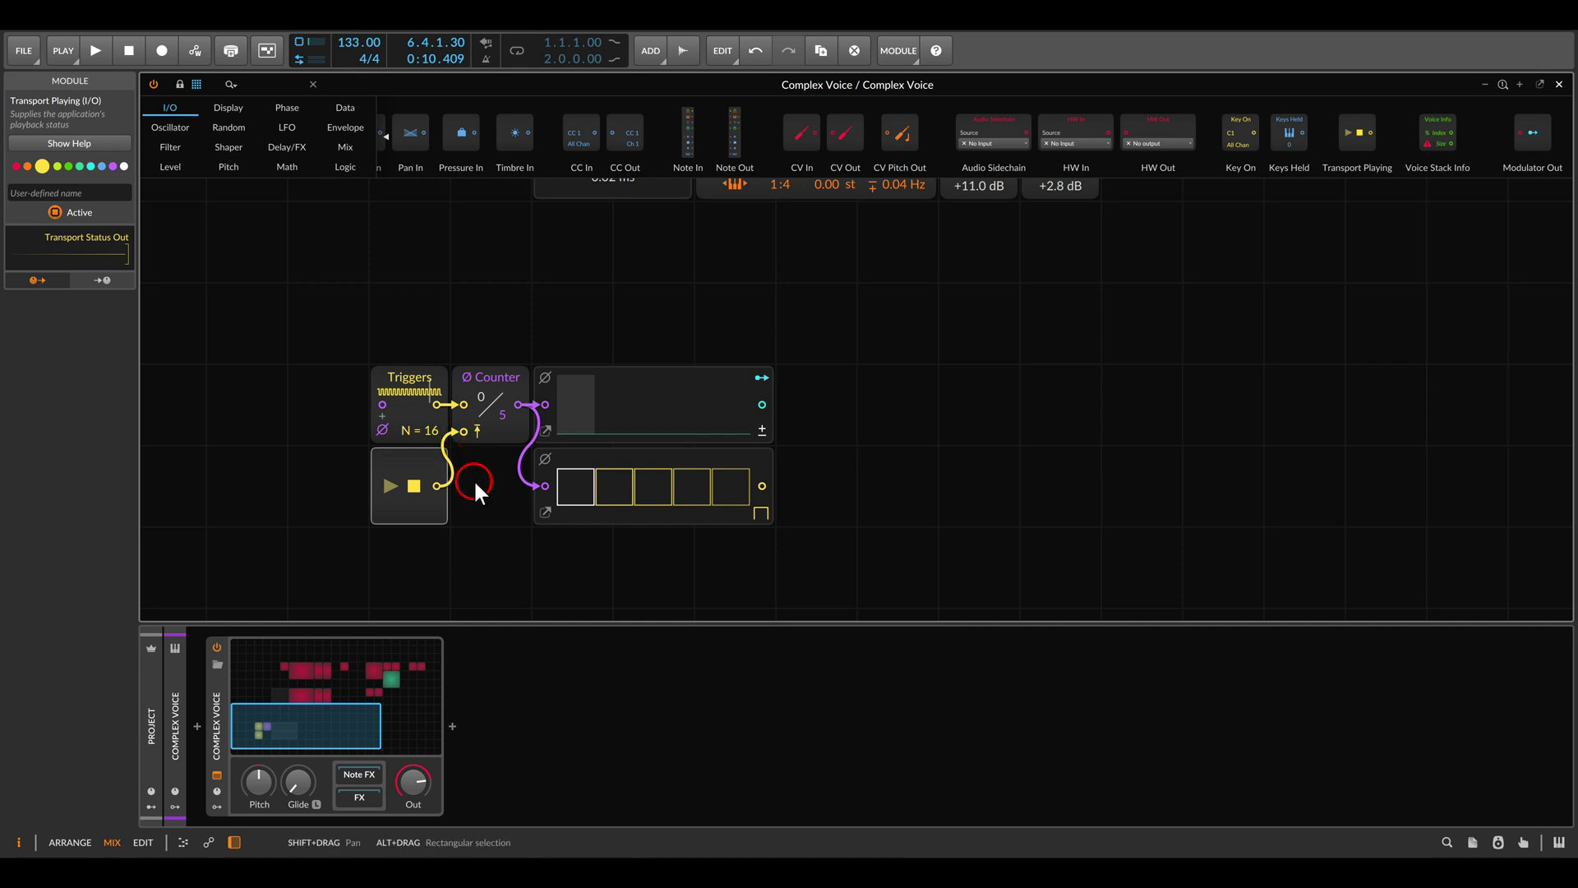
- Connect the Gates output to the AD envelope's trigger input and set the Gates mode to Trigger
{"action": "key", "text": "minus"}
{"action": "key", "text": "minus"}
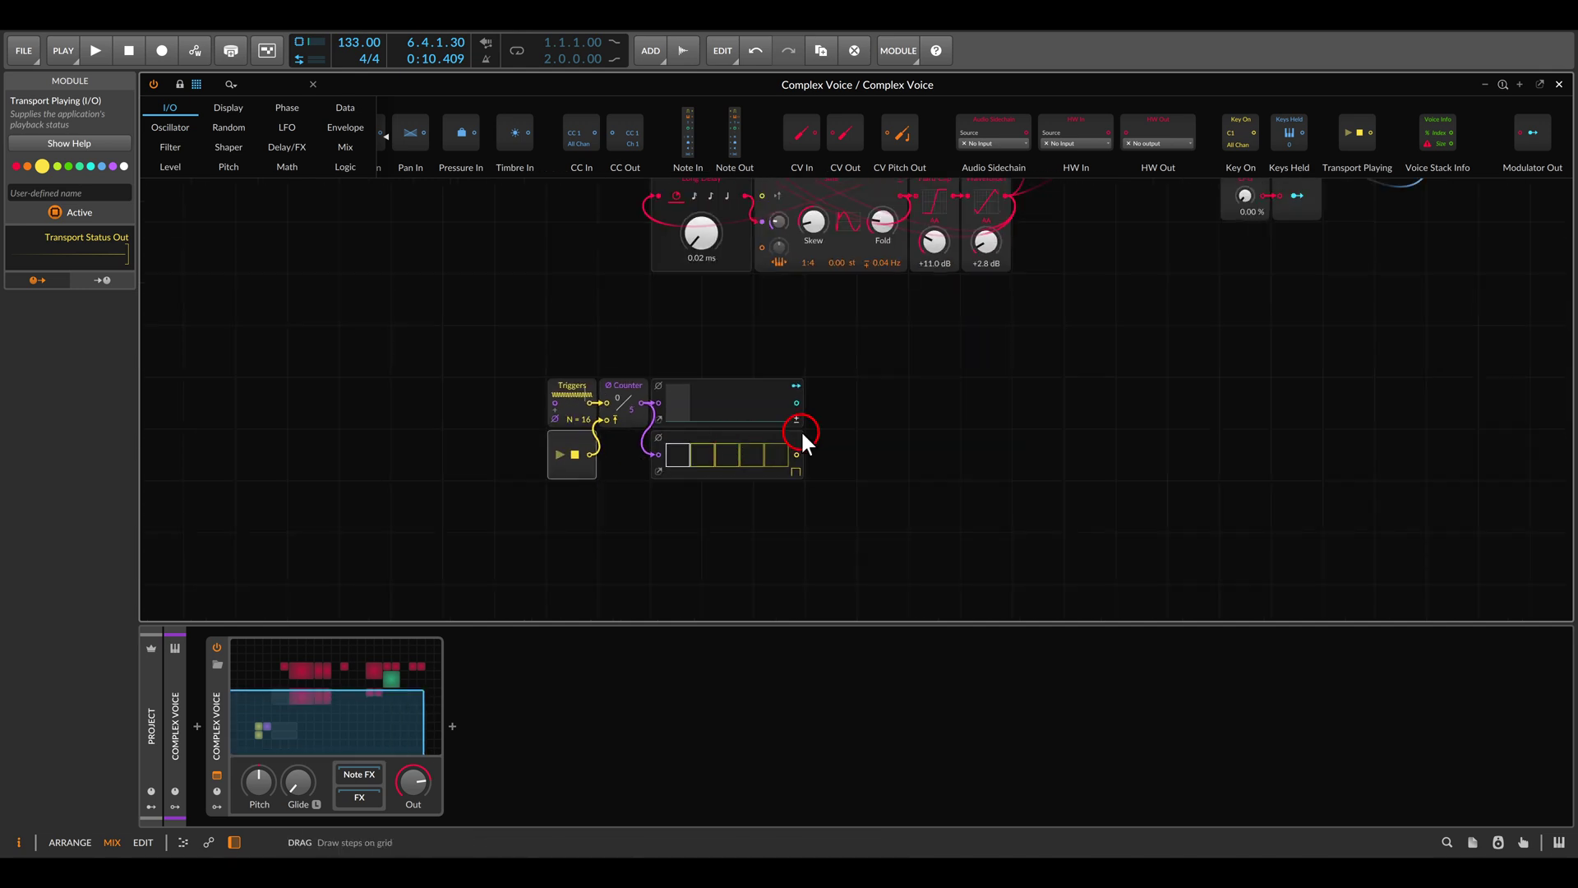
{"action": "left_click_drag", "start_coordinate": [650, 545], "coordinate": [1184, 235]}
{"action": "left_click_drag", "start_coordinate": [639, 580], "coordinate": [857, 439]}
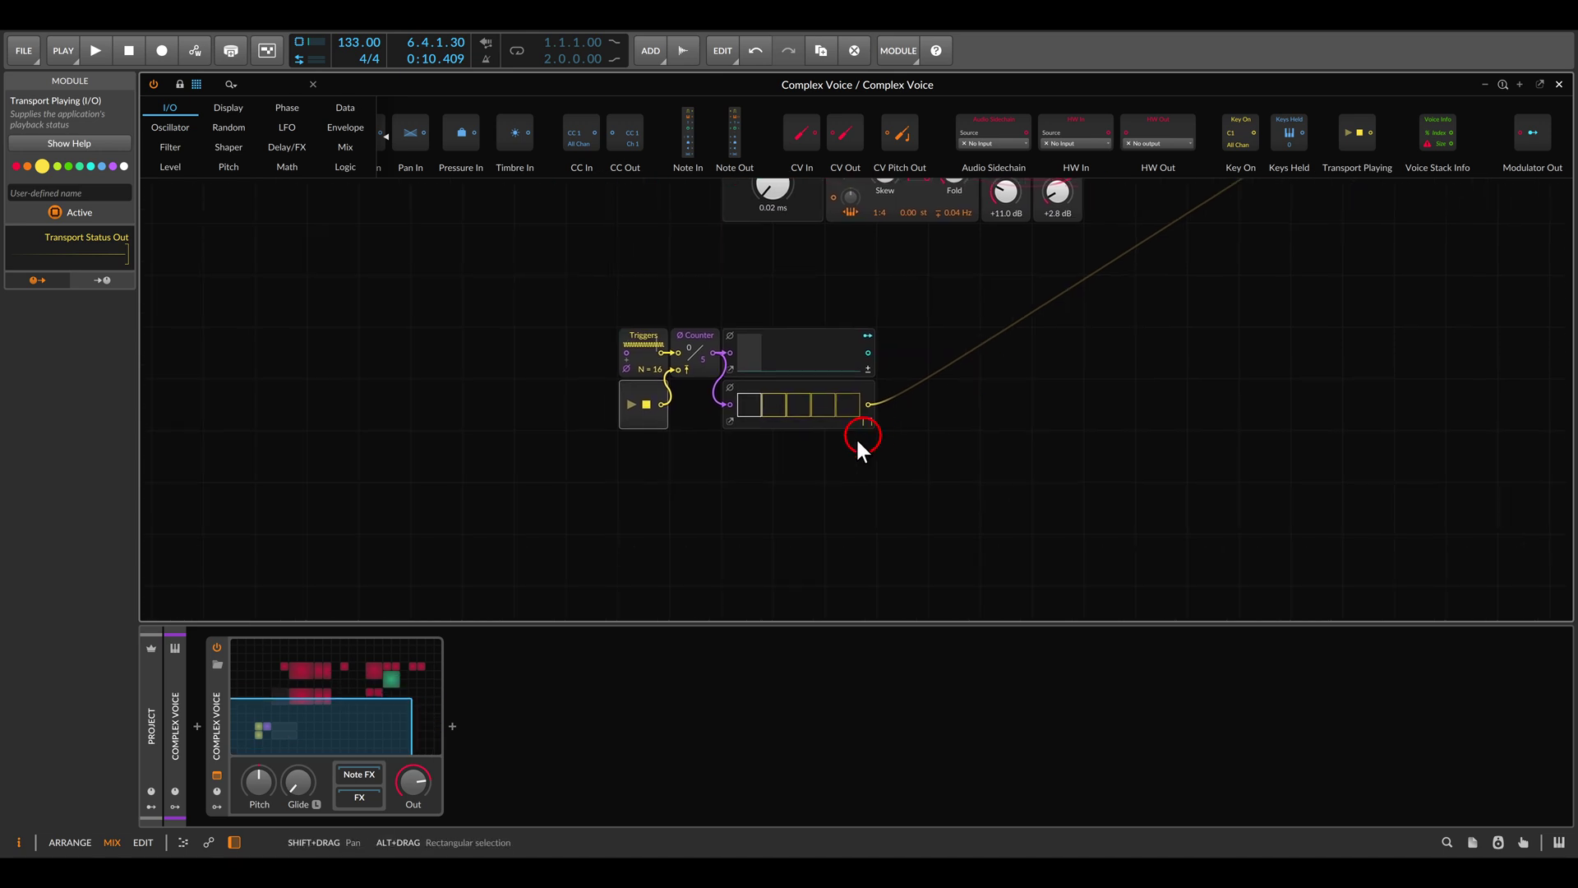
{"action": "key", "text": "plus"}
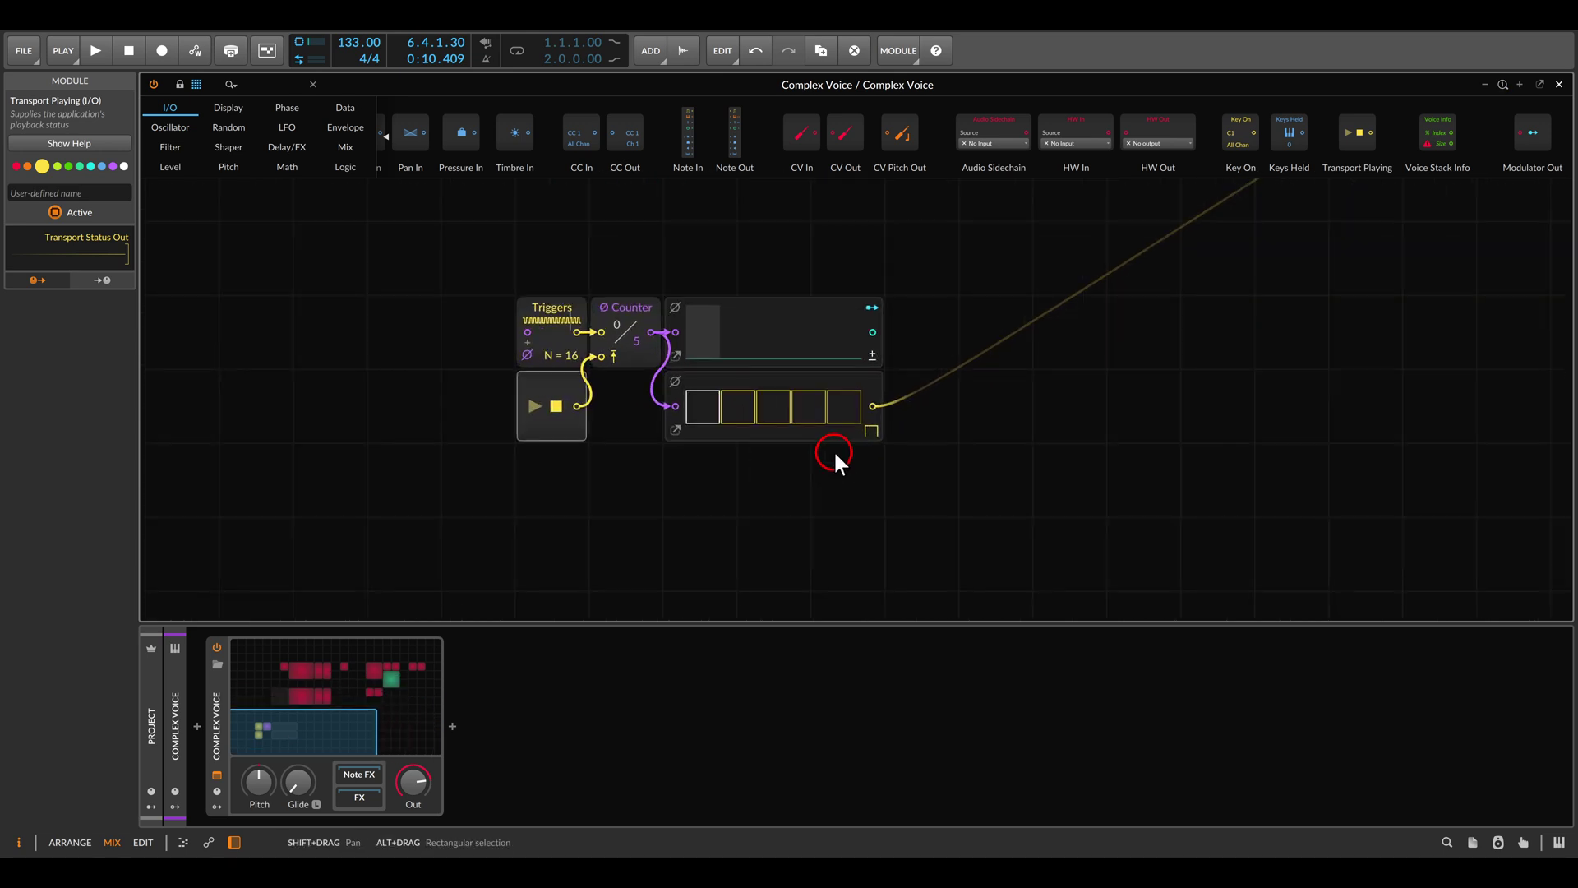
{"action": "left_click", "coordinate": [871, 430]}
{"action": "left_click", "coordinate": [908, 483]}
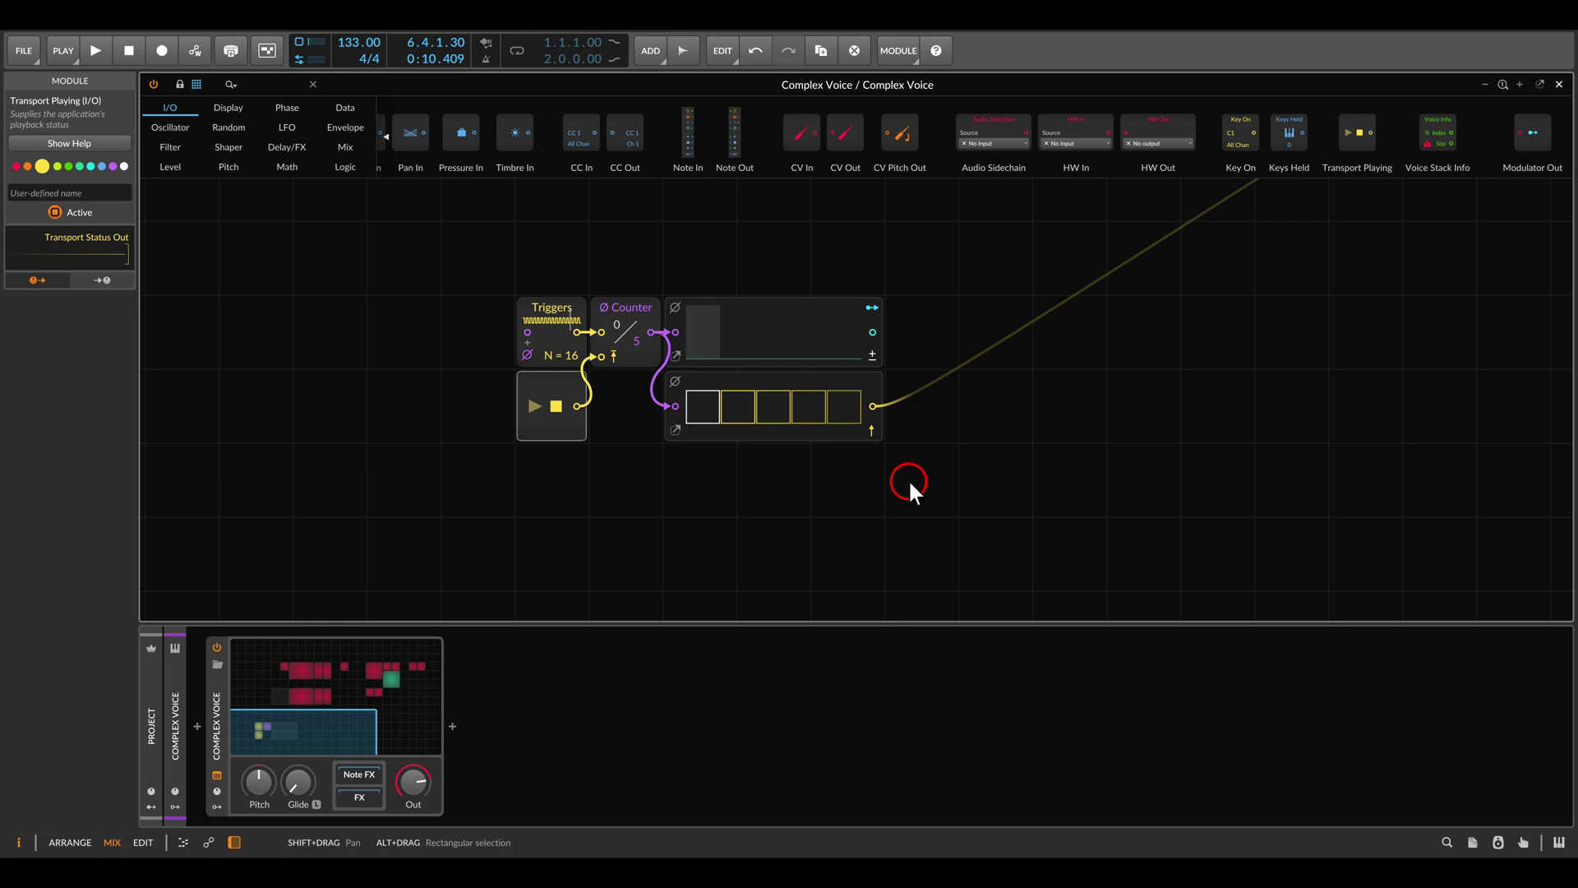
- Connect the Steps output to the lower Sine's pitch input, raise the pitch modulation amount and turn off key tracking
{"action": "scroll", "coordinate": [910, 483], "scroll_direction": "down", "scroll_amount": 2}
{"action": "scroll", "coordinate": [909, 485], "scroll_direction": "up", "scroll_amount": 3}
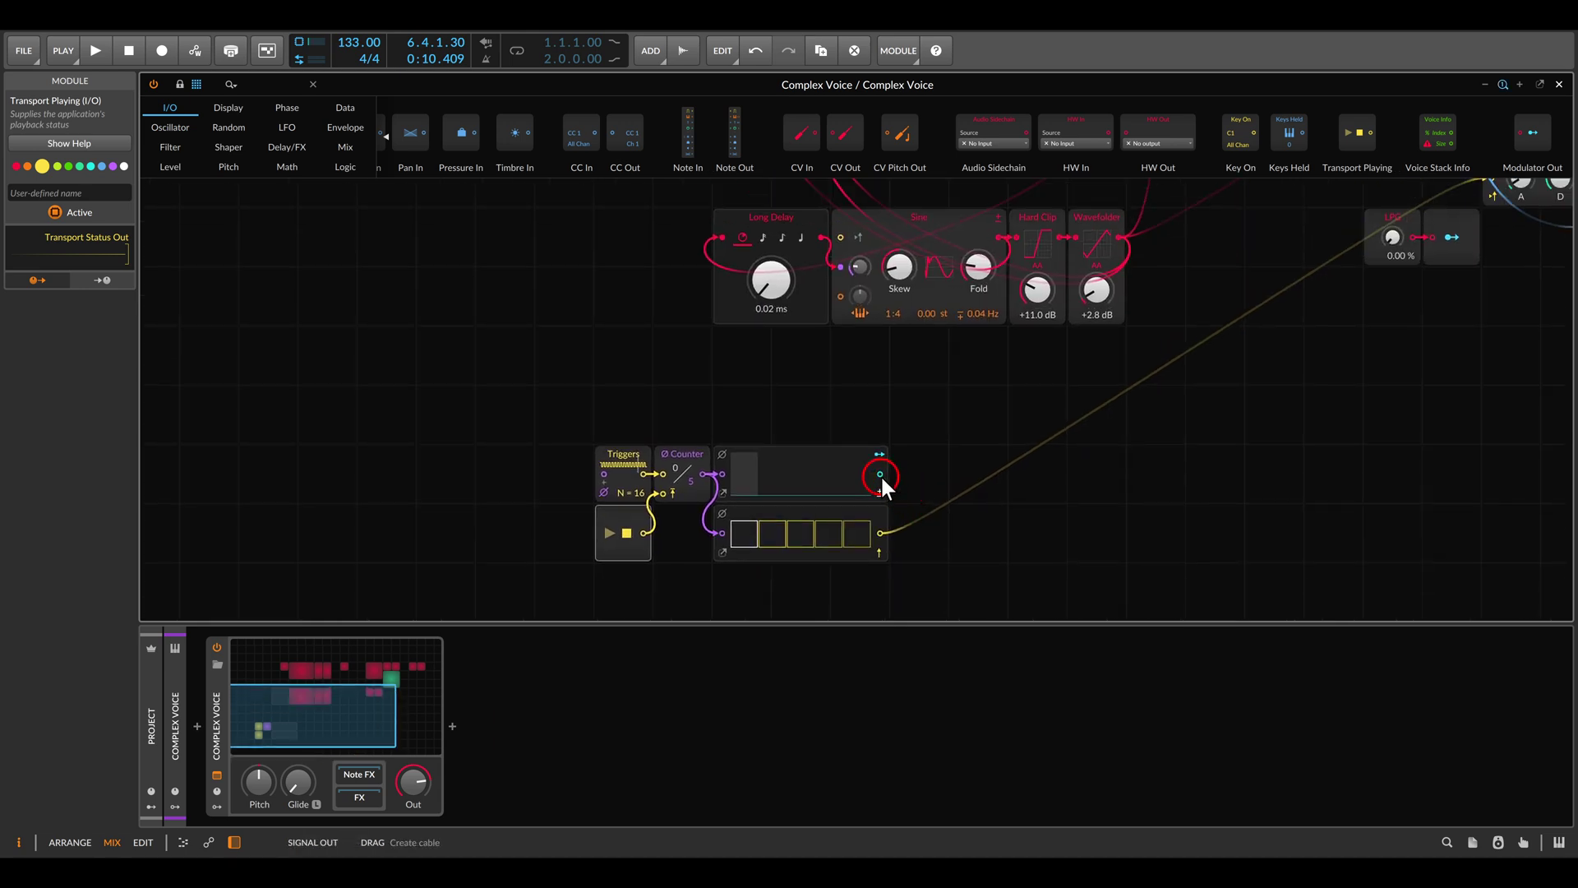
{"action": "left_click_drag", "start_coordinate": [881, 474], "coordinate": [841, 294]}
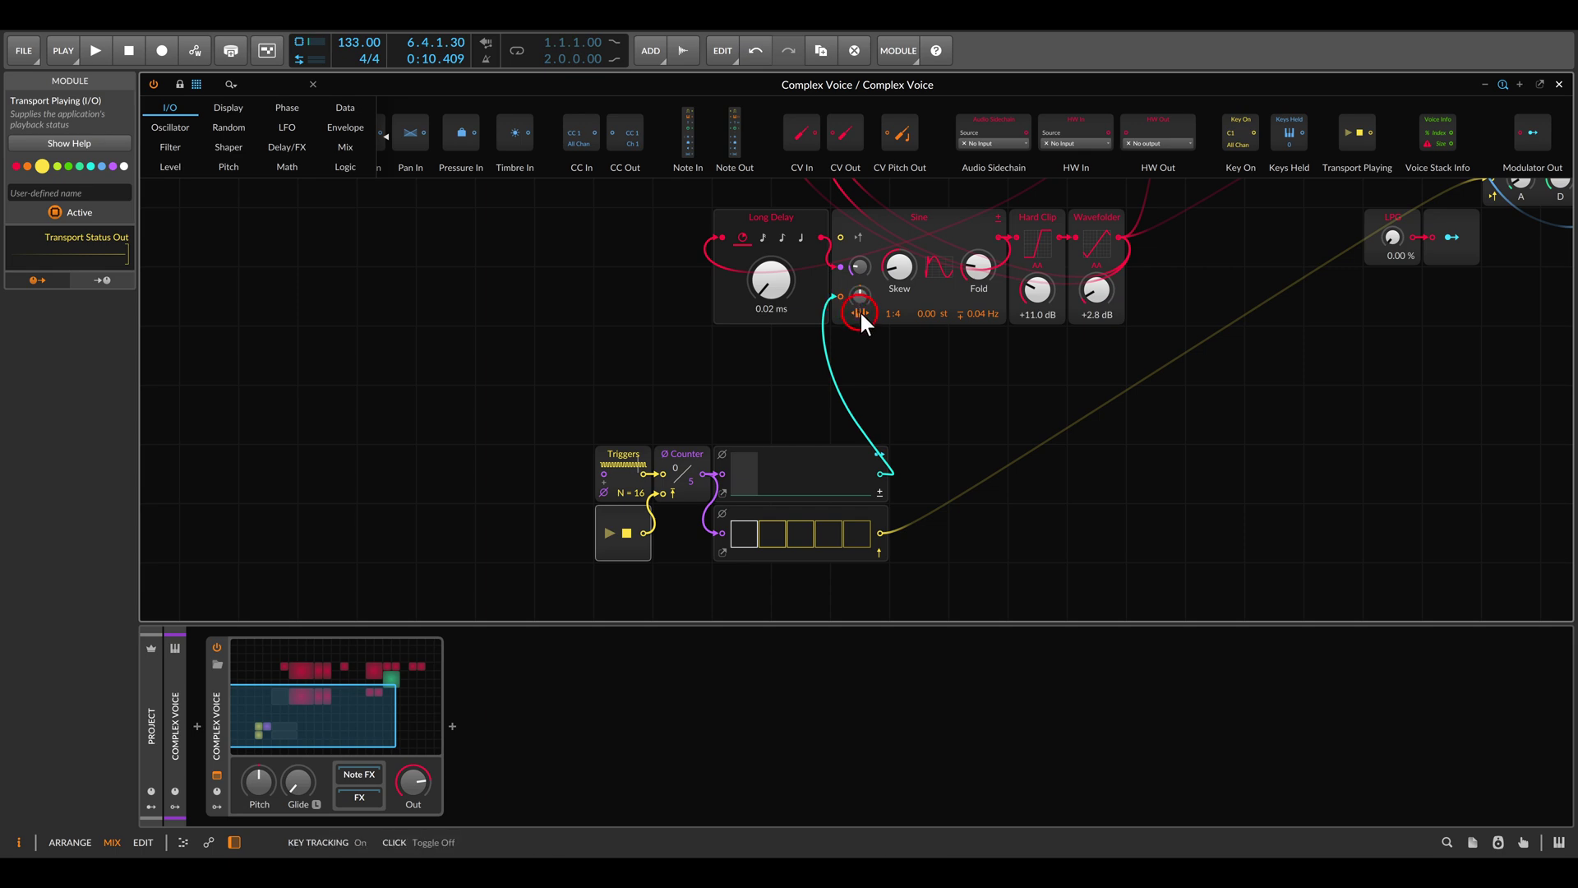
{"action": "left_click_drag", "start_coordinate": [859, 296], "coordinate": [859, 210]}
- Insert a Mixer before the upper Sine's pitch input and set its first channel level to -Inf dB
{"action": "left_click_drag", "start_coordinate": [953, 399], "coordinate": [992, 575]}
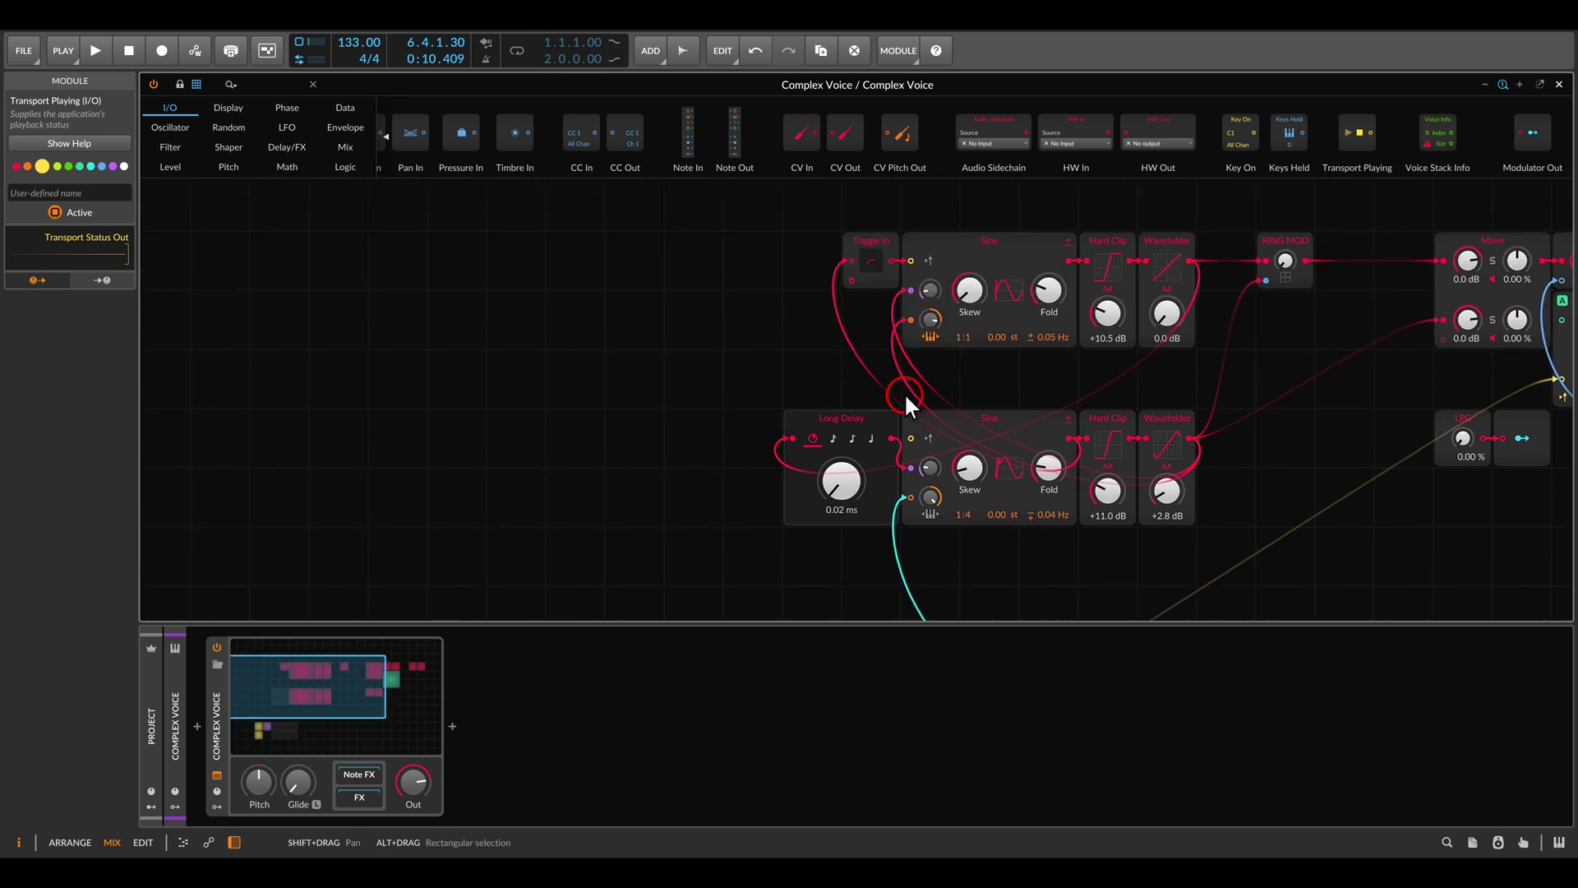
{"action": "scroll", "coordinate": [903, 360], "scroll_direction": "up", "scroll_amount": 1}
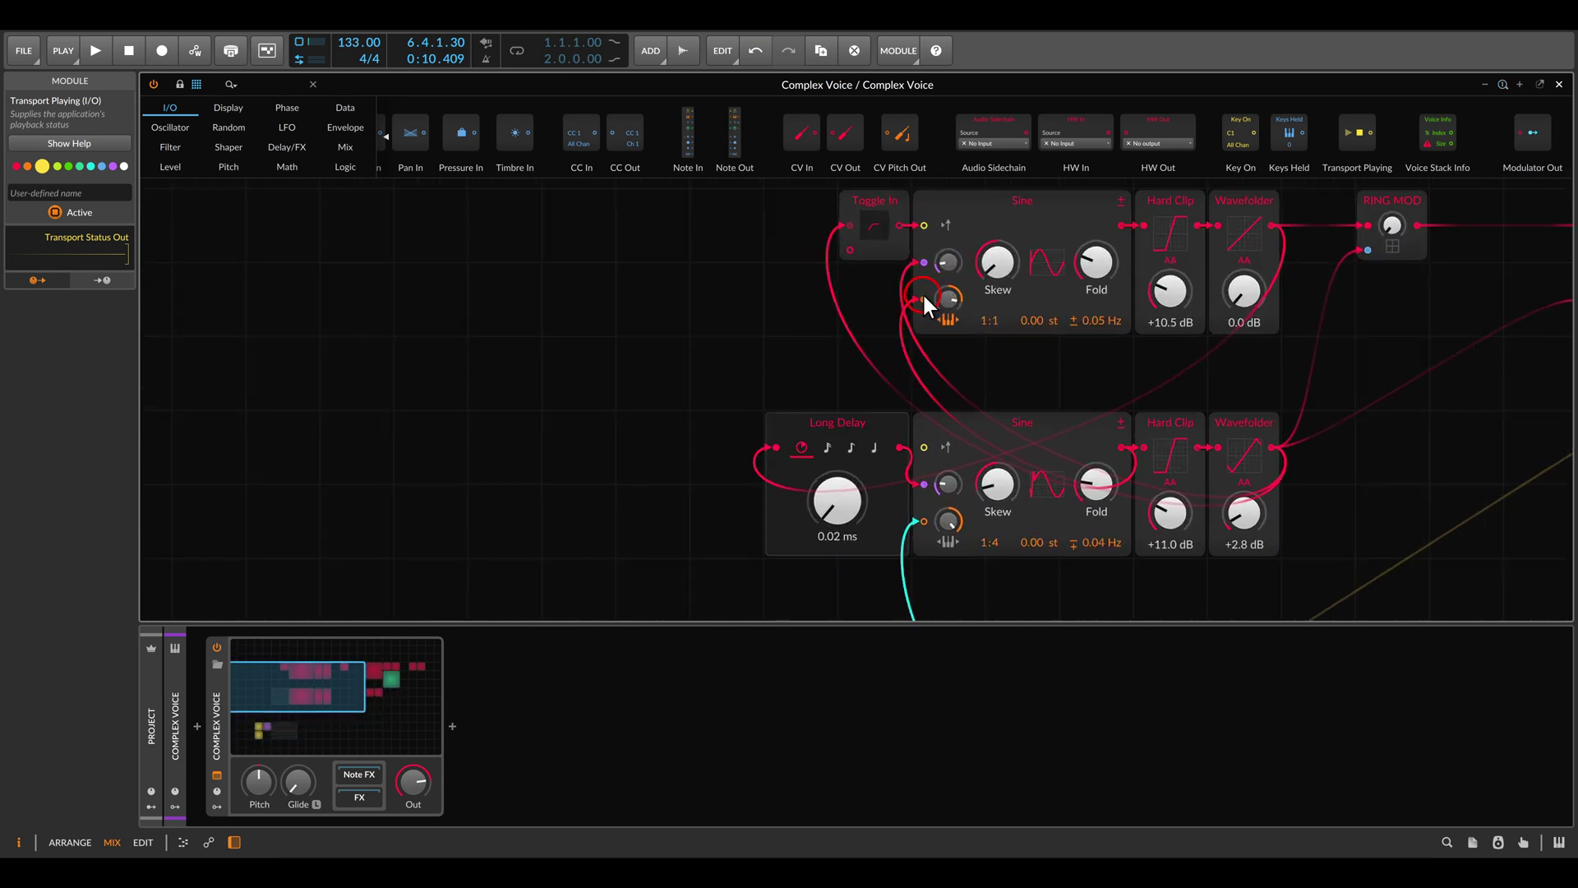
{"action": "left_click_drag", "start_coordinate": [875, 298], "coordinate": [821, 342]}
{"action": "left_click", "coordinate": [344, 147]}
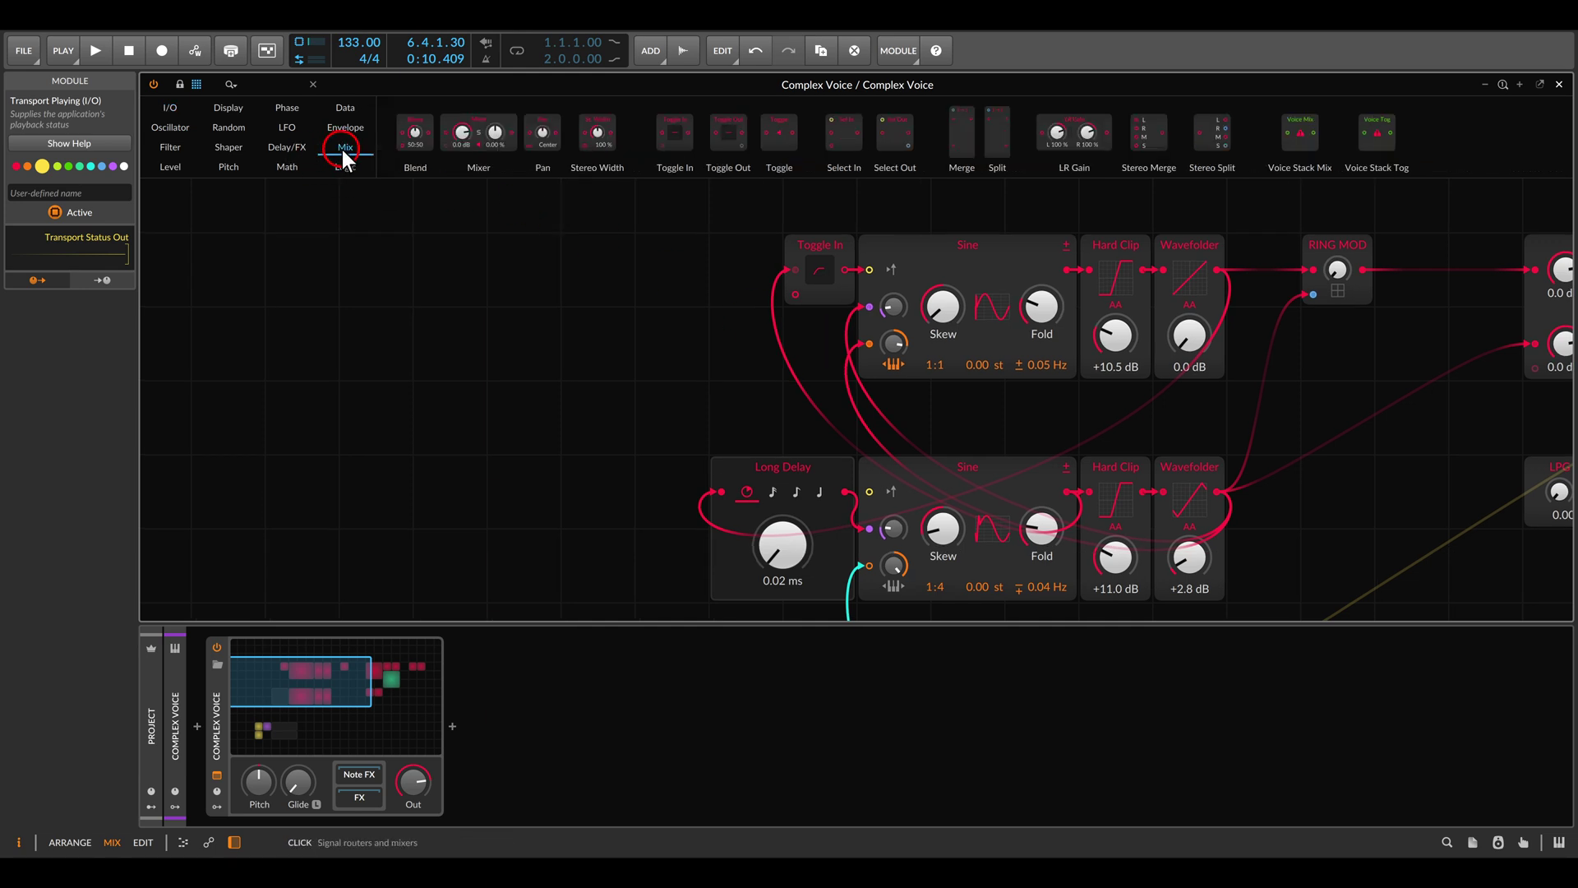
{"action": "left_click_drag", "start_coordinate": [415, 134], "coordinate": [867, 349]}
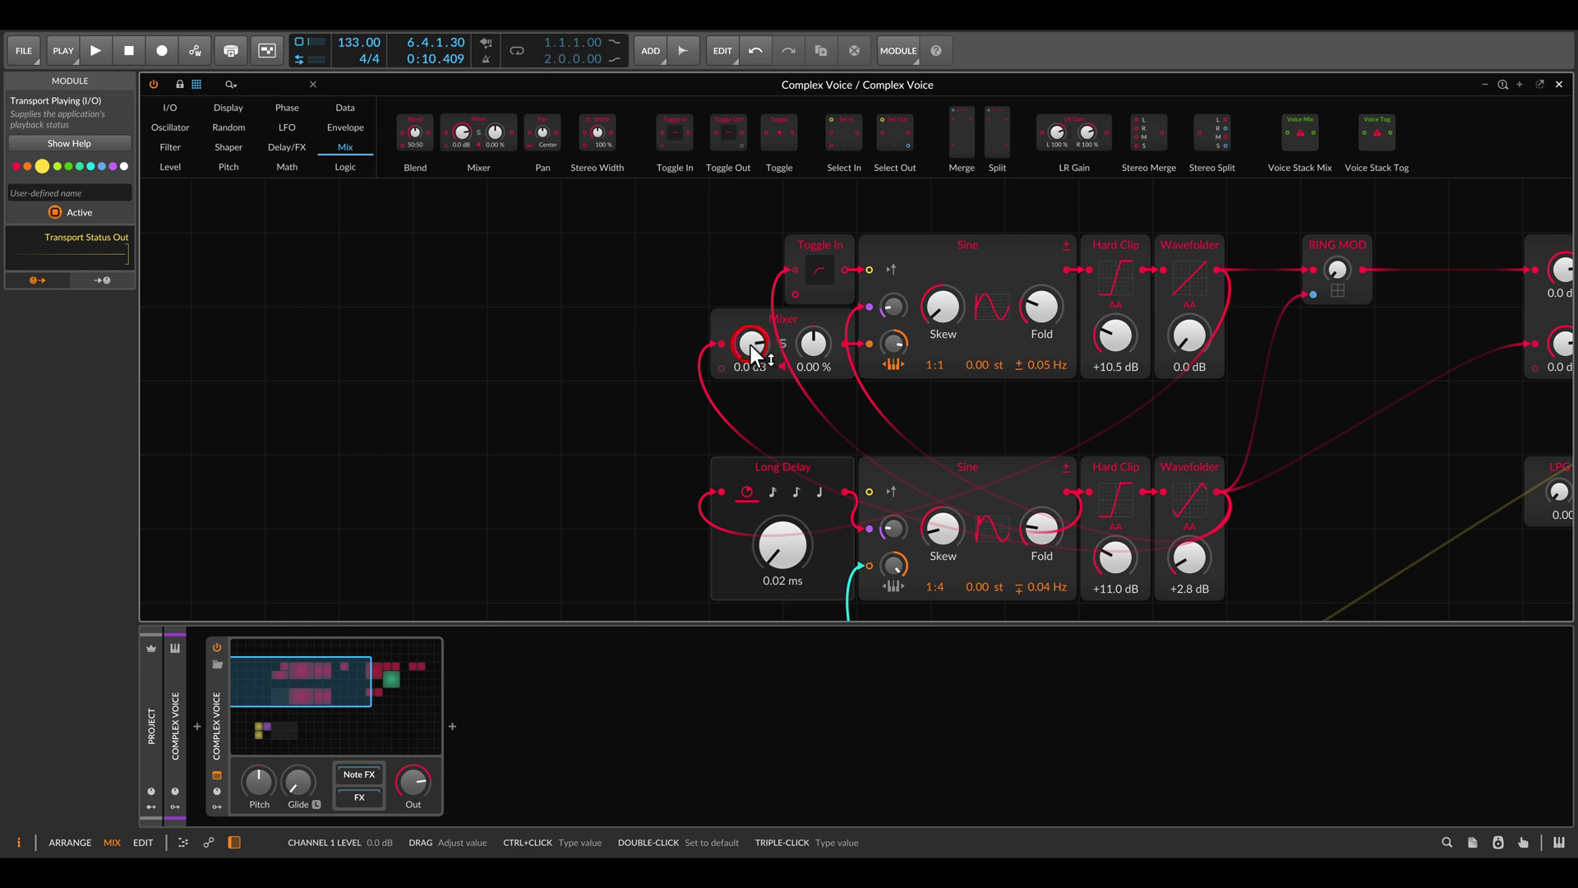
{"action": "left_click_drag", "start_coordinate": [756, 339], "coordinate": [752, 340]}
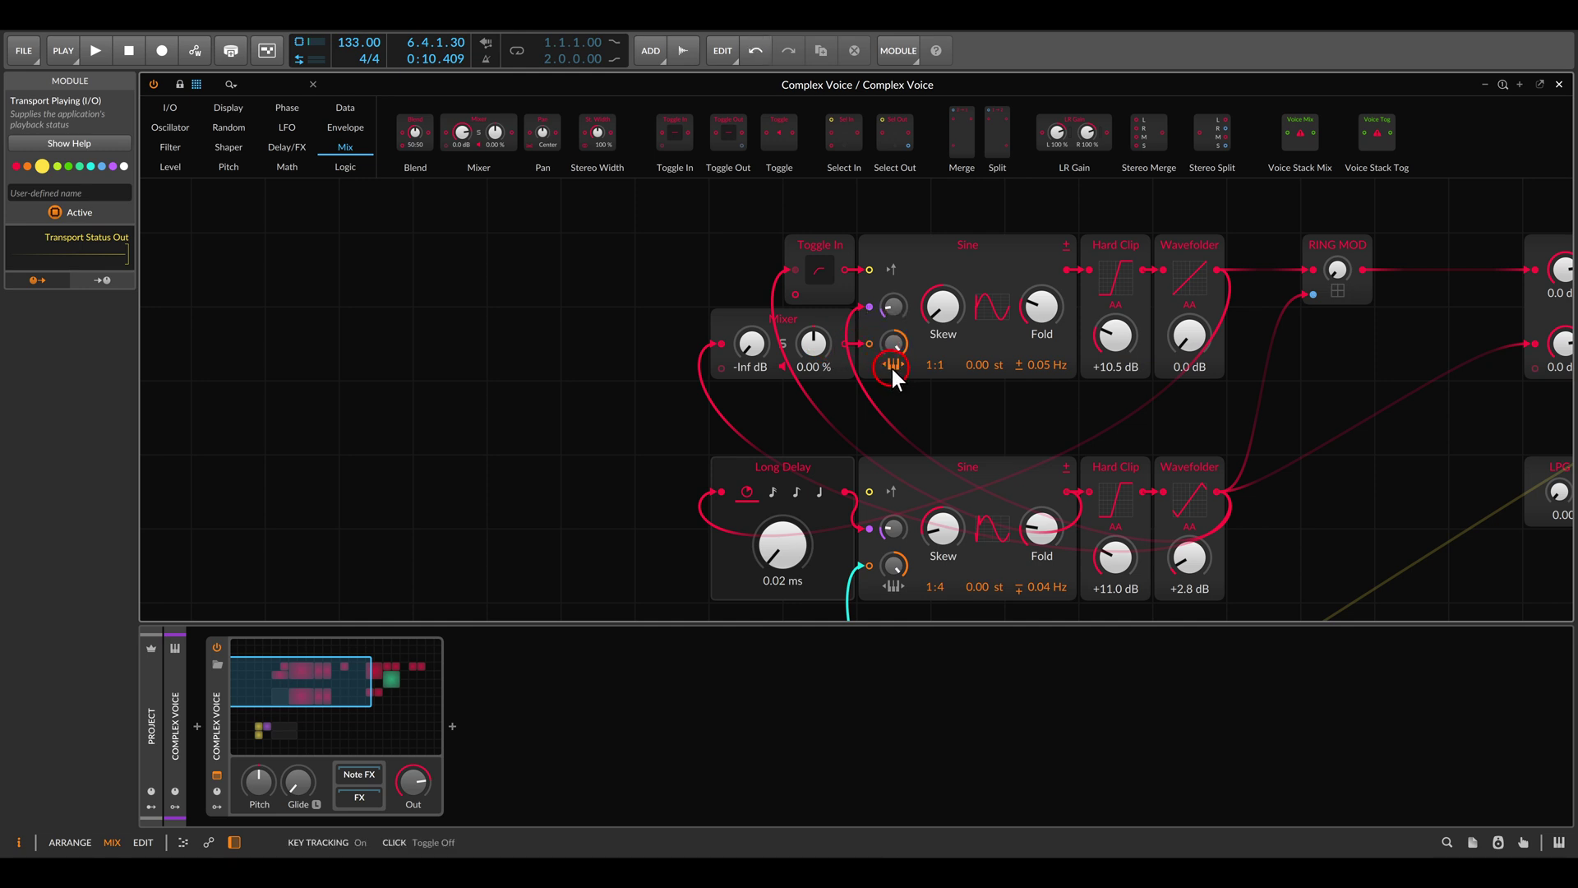
- Connect the Steps output to the second input of the upper Sine's pitch Mixer
{"action": "left_click_drag", "start_coordinate": [752, 342], "coordinate": [693, 197]}
{"action": "key", "text": "minus"}
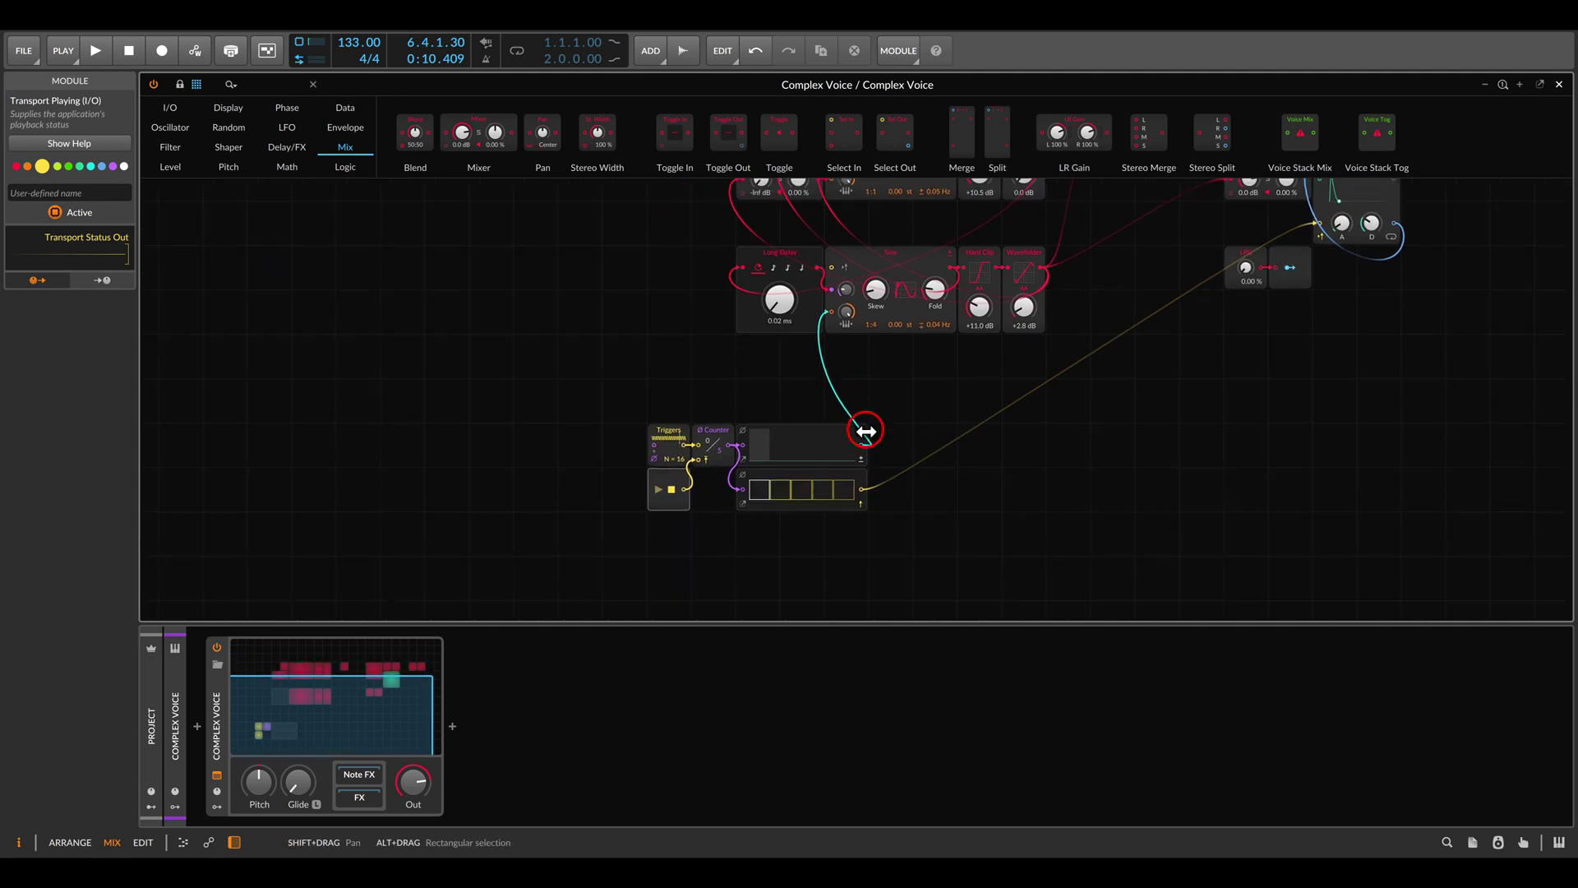
{"action": "left_click_drag", "start_coordinate": [866, 430], "coordinate": [715, 337]}
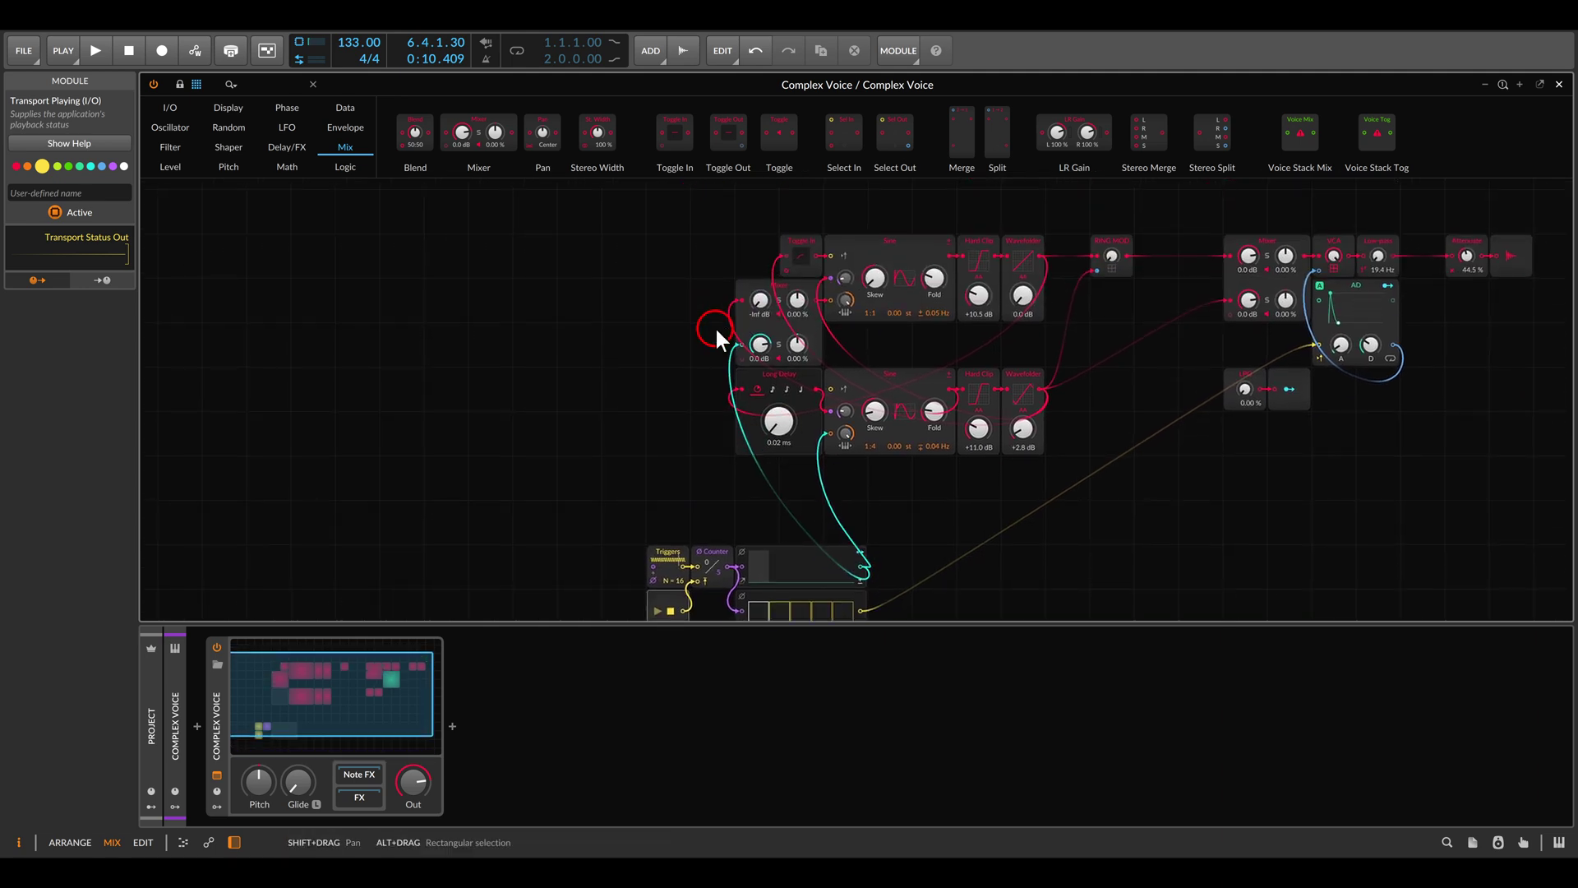
- Start playback, enable Gates steps 1, 3 and 4, and draw step 3 of the Steps sequencer at about 11 %
{"action": "left_click_drag", "start_coordinate": [701, 452], "coordinate": [673, 321]}
{"action": "key", "text": "plus"}
{"action": "key", "text": "space"}
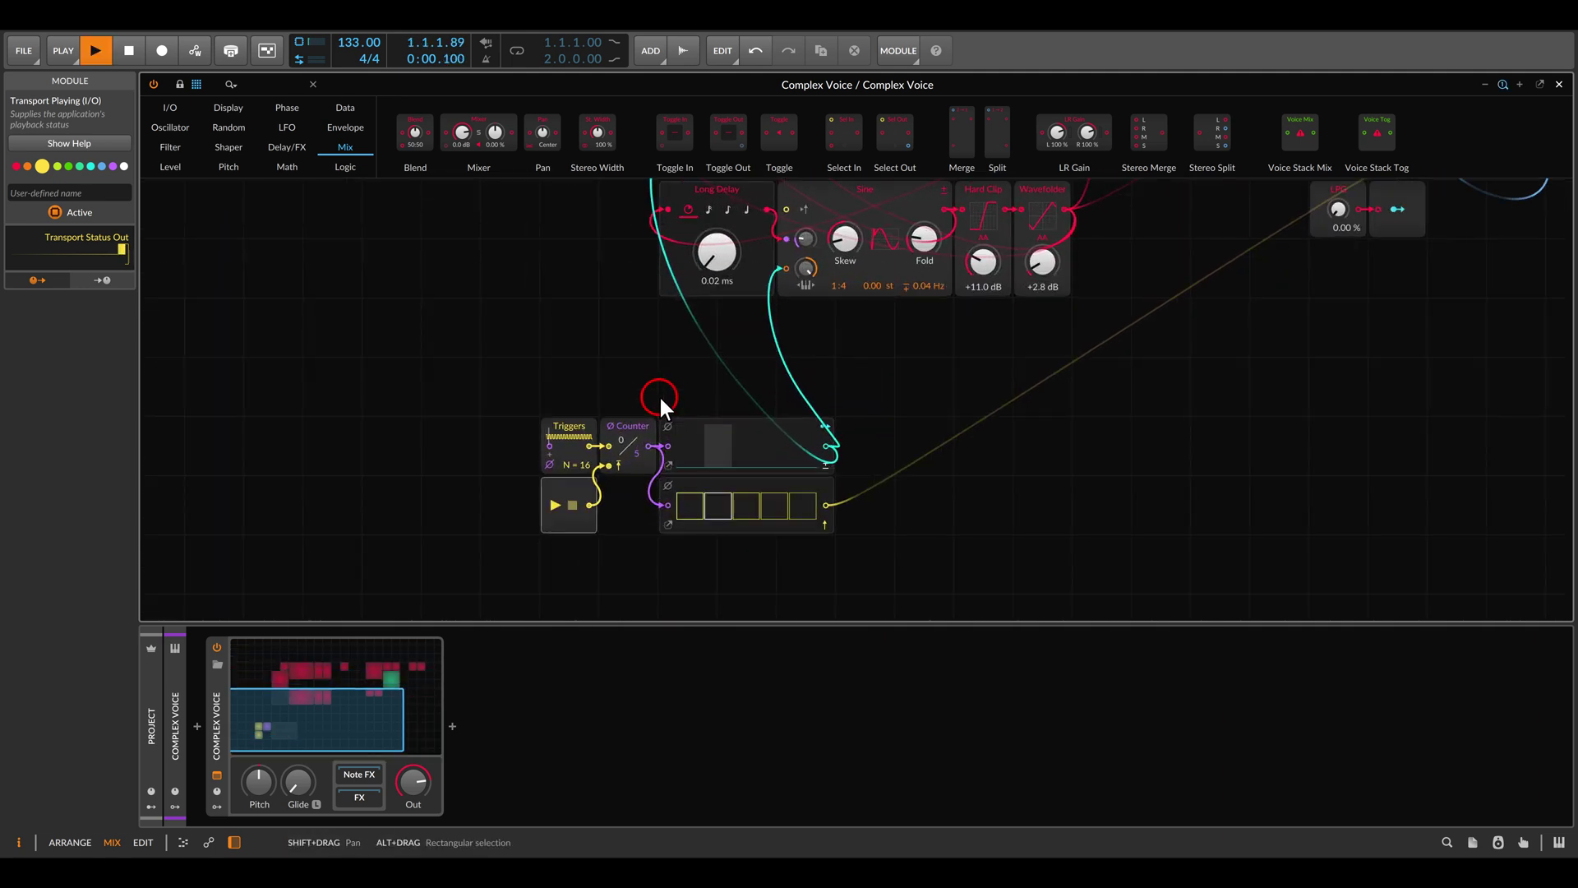
{"action": "left_click_drag", "start_coordinate": [659, 397], "coordinate": [682, 335]}
{"action": "key", "text": "plus"}
{"action": "left_click", "coordinate": [682, 451]}
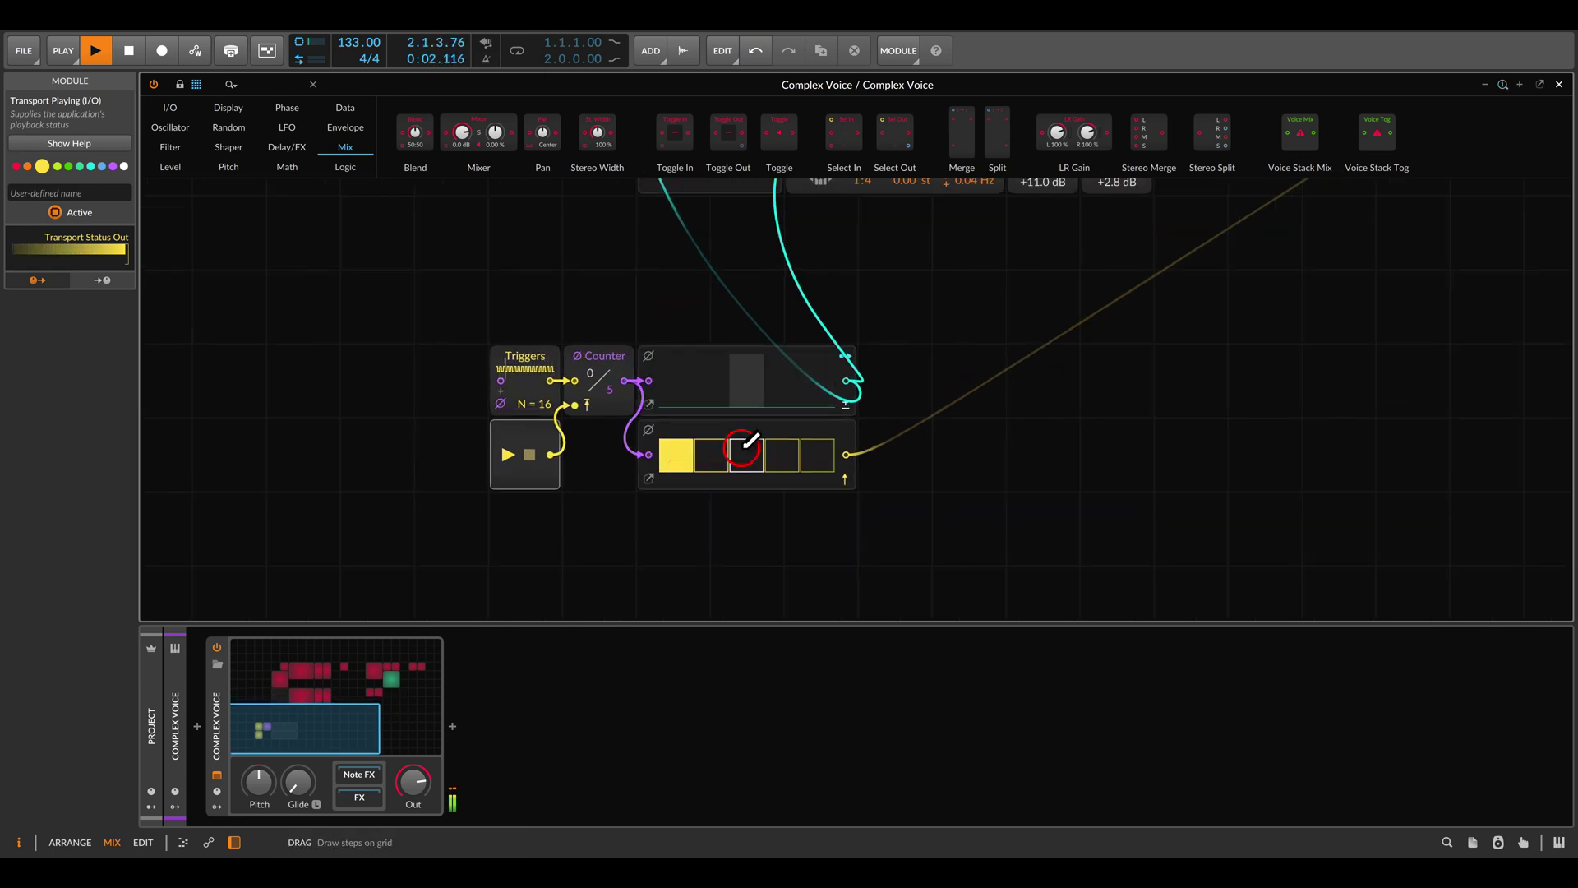
{"action": "left_click_drag", "start_coordinate": [744, 446], "coordinate": [768, 451]}
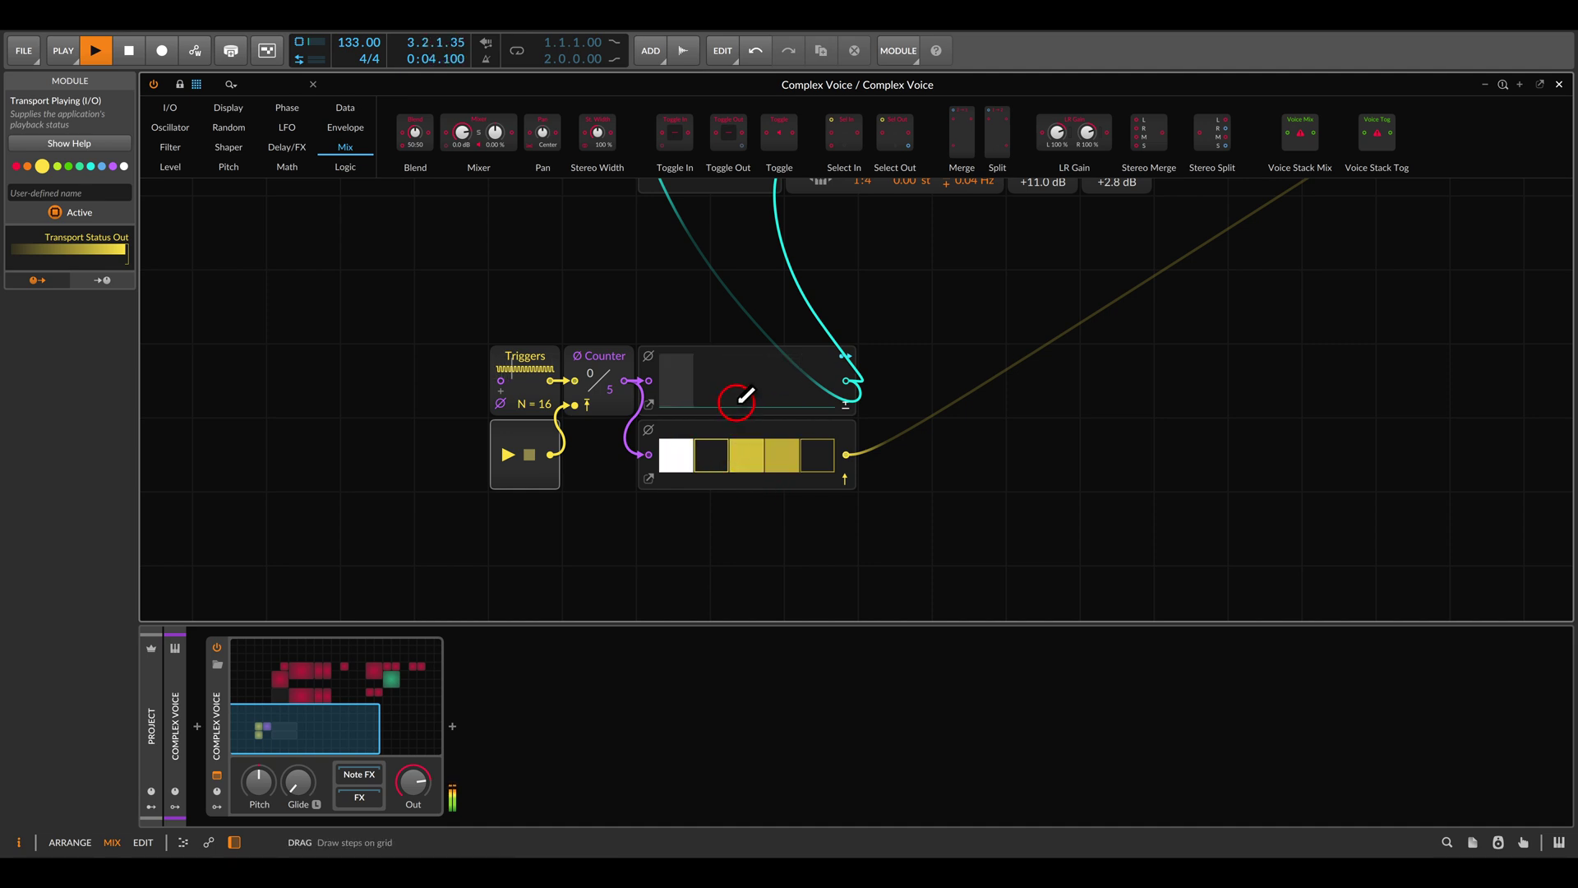
{"action": "mouse_move", "coordinate": [752, 401]}
{"action": "left_mouse_down"}
{"action": "mouse_move", "coordinate": [777, 396]}
{"action": "mouse_move", "coordinate": [767, 408]}
{"action": "left_mouse_up"}
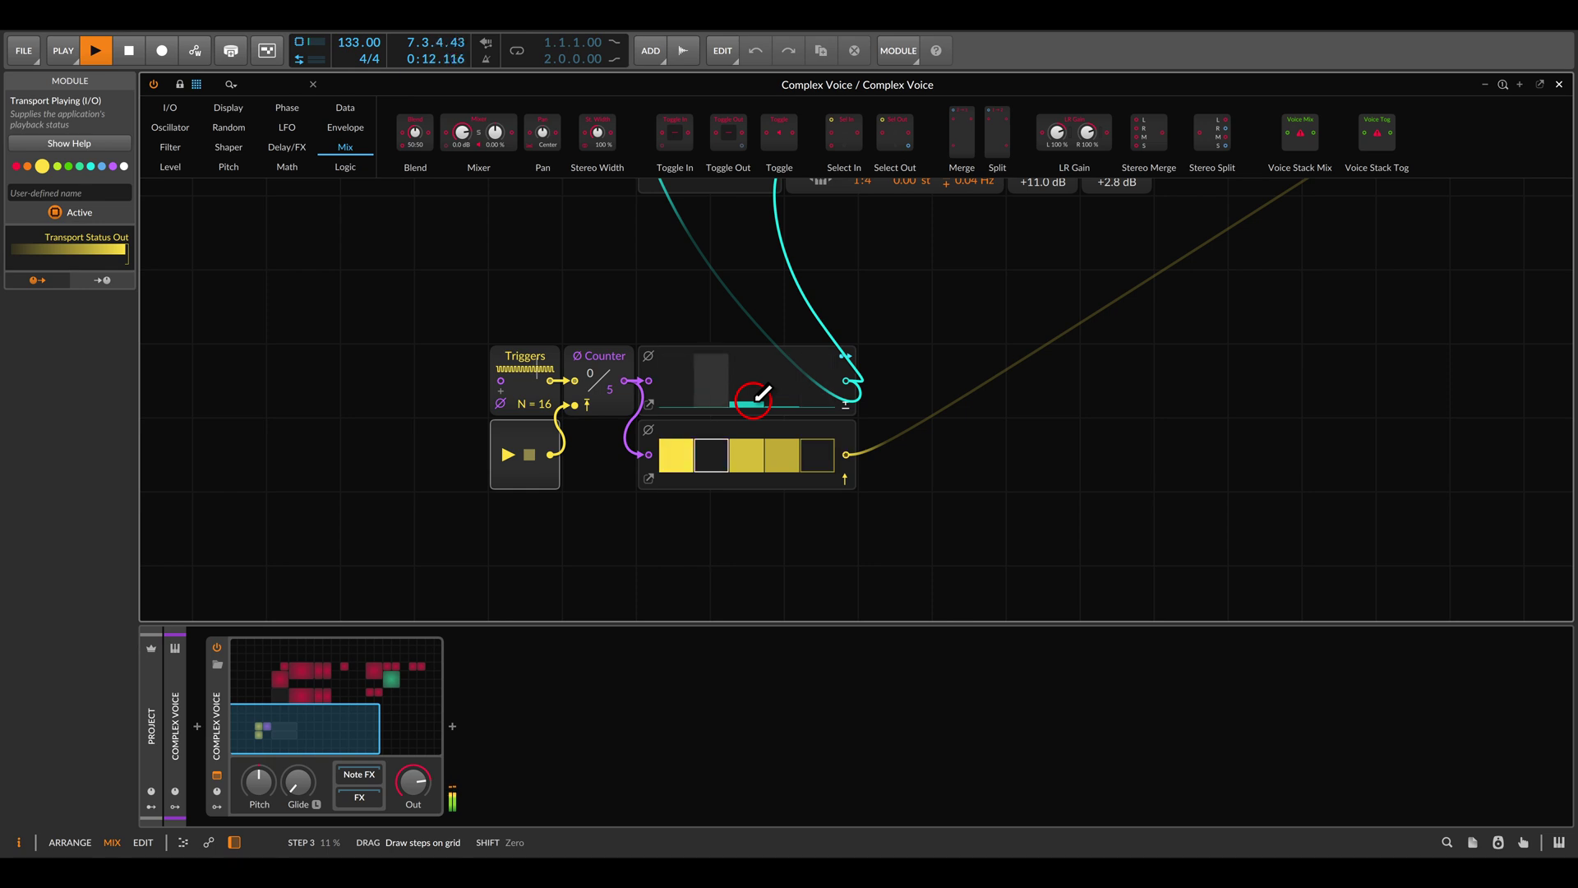
- Audition the LPG control and the upper Wavefolder during playback, returning them to 0 % and 0.0 dB
{"action": "key", "text": "minus"}
{"action": "left_click_drag", "start_coordinate": [696, 306], "coordinate": [611, 489]}
{"action": "left_click_drag", "start_coordinate": [757, 459], "coordinate": [680, 575]}
{"action": "left_click_drag", "start_coordinate": [931, 396], "coordinate": [889, 338]}
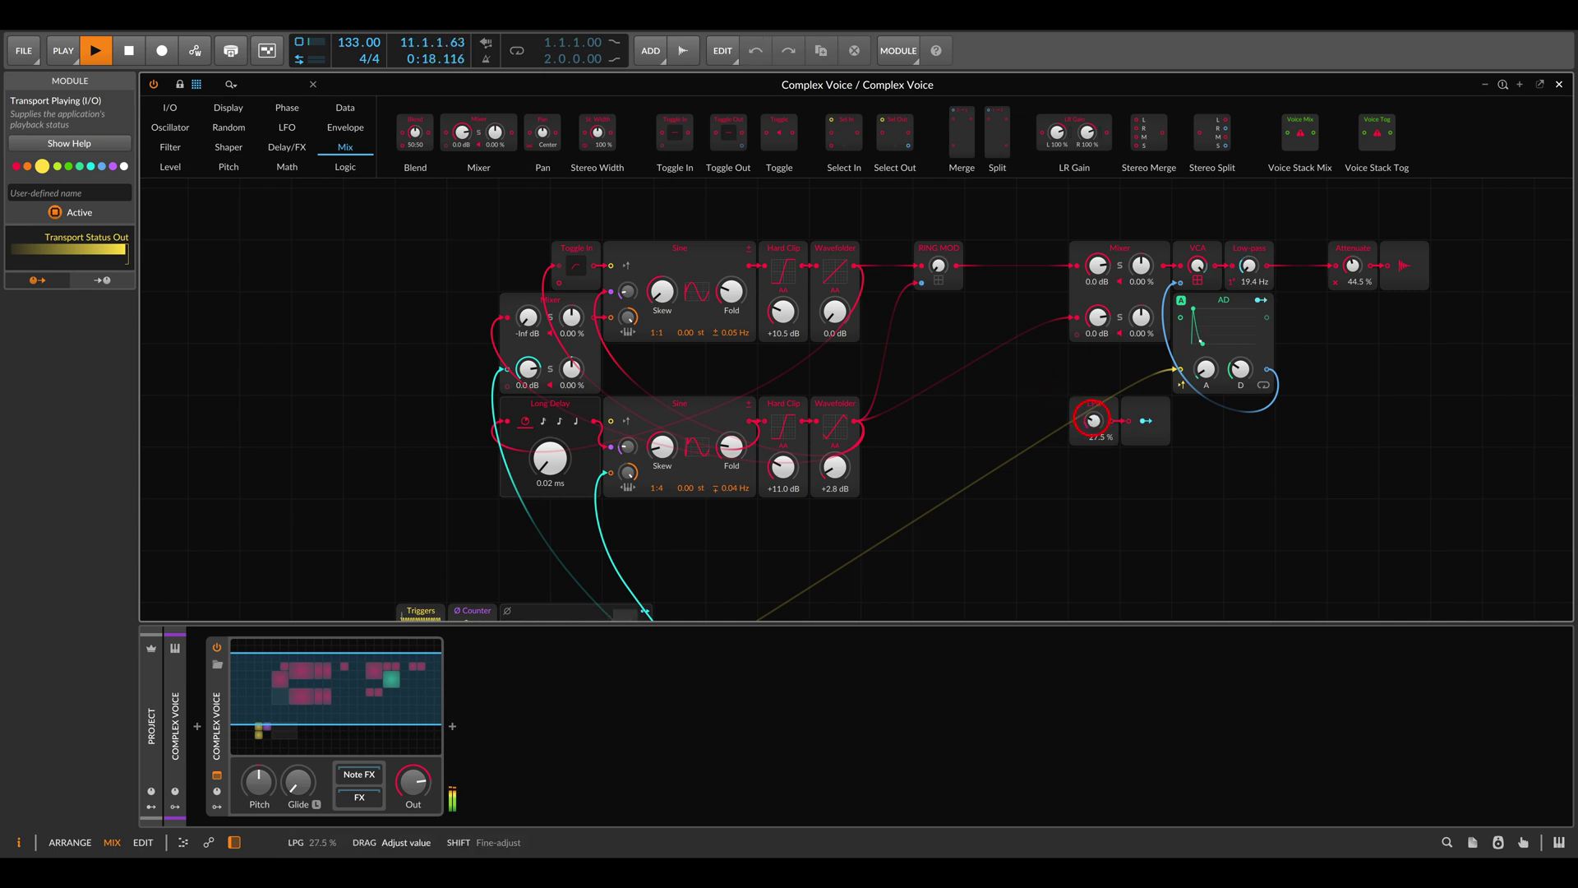
{"action": "left_click_drag", "start_coordinate": [1091, 417], "coordinate": [1092, 460]}
{"action": "left_click_drag", "start_coordinate": [835, 314], "coordinate": [835, 352]}
- Raise the upper Sine's skew, set its ratio to 1:2 and its pitch Mixer's first channel to -13.7 dB
{"action": "left_click_drag", "start_coordinate": [661, 297], "coordinate": [661, 262]}
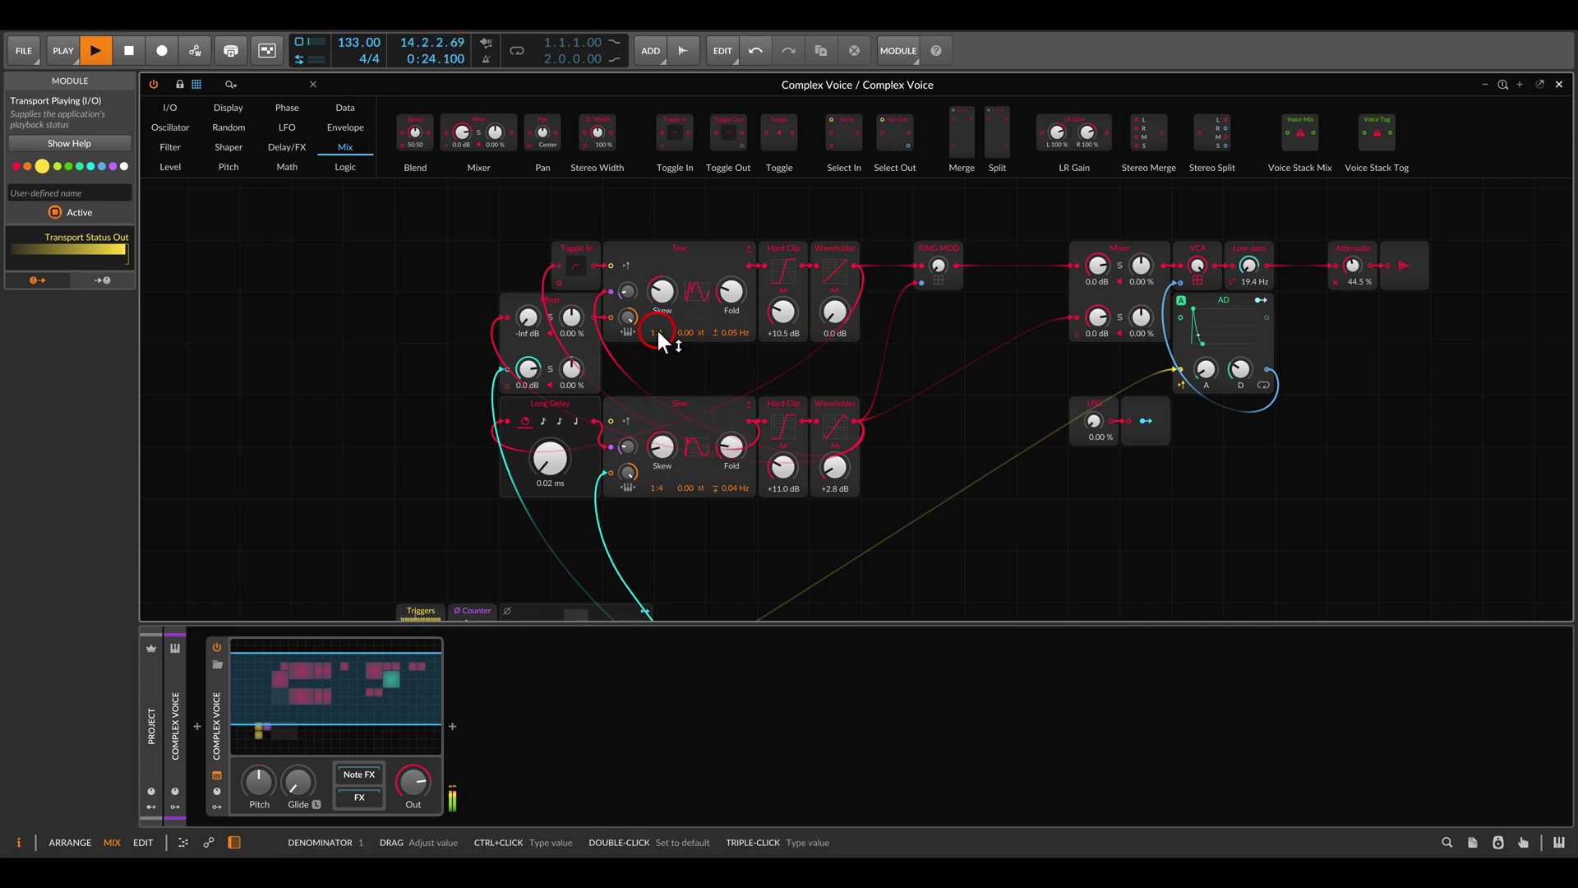
{"action": "left_click_drag", "start_coordinate": [657, 330], "coordinate": [658, 319]}
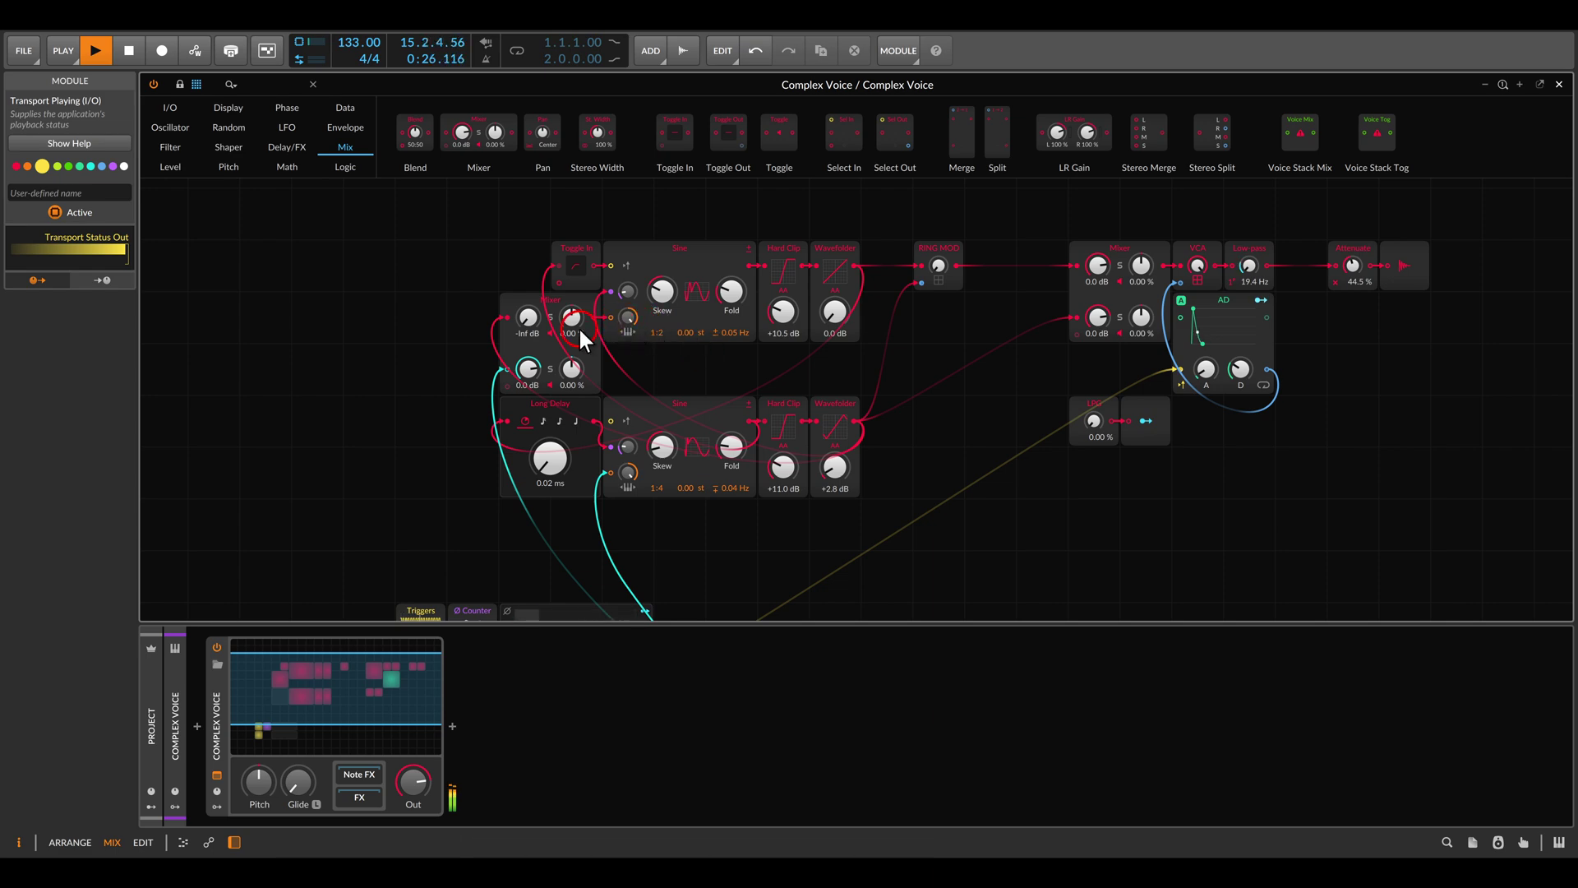
{"action": "left_click_drag", "start_coordinate": [527, 320], "coordinate": [527, 317]}
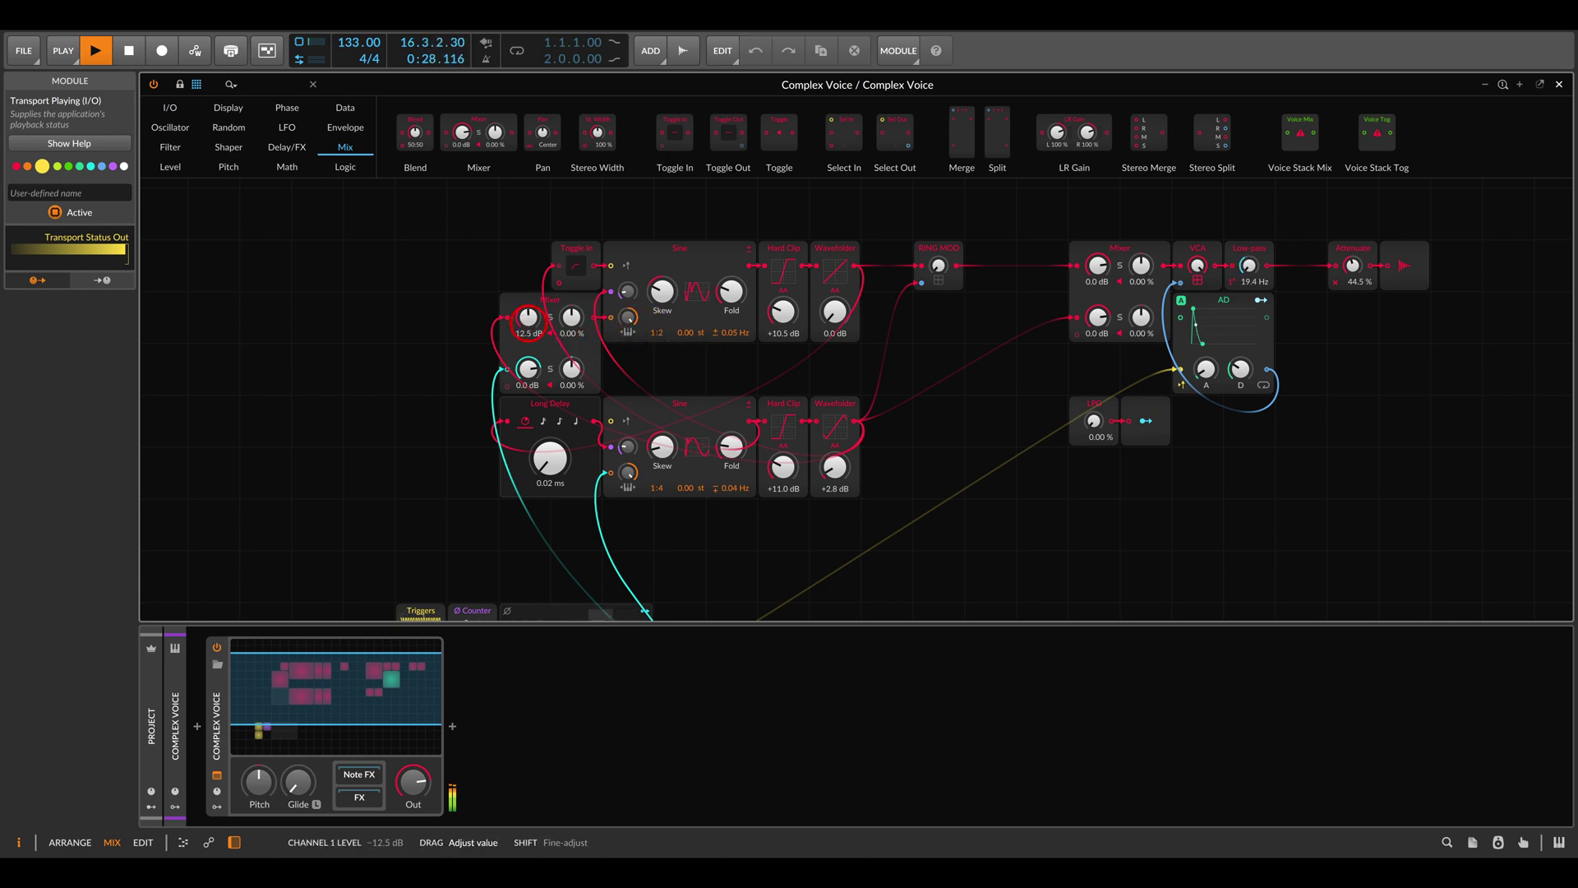
{"action": "left_click_drag", "start_coordinate": [529, 325], "coordinate": [530, 320]}
- Raise RING MOD to about 43.5 % and set the lower oscillator's Hard Clip to +7.6 dB and Wavefolder to 0.0 dB
{"action": "left_click_drag", "start_coordinate": [671, 463], "coordinate": [673, 457]}
{"action": "left_click_drag", "start_coordinate": [939, 267], "coordinate": [941, 265]}
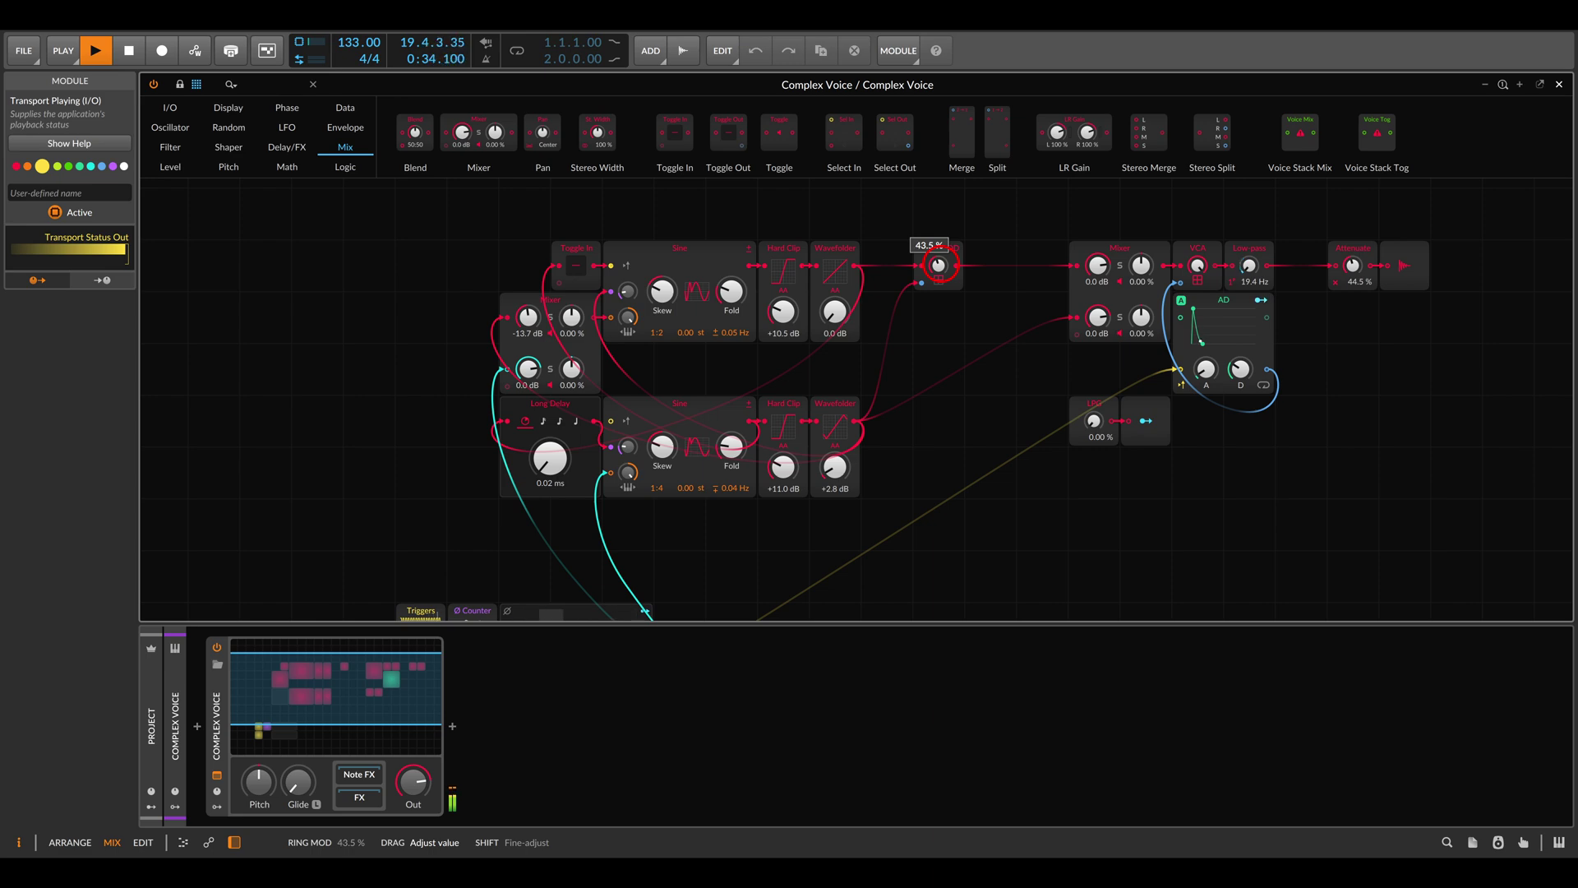
{"action": "left_click_drag", "start_coordinate": [732, 450], "coordinate": [834, 494]}
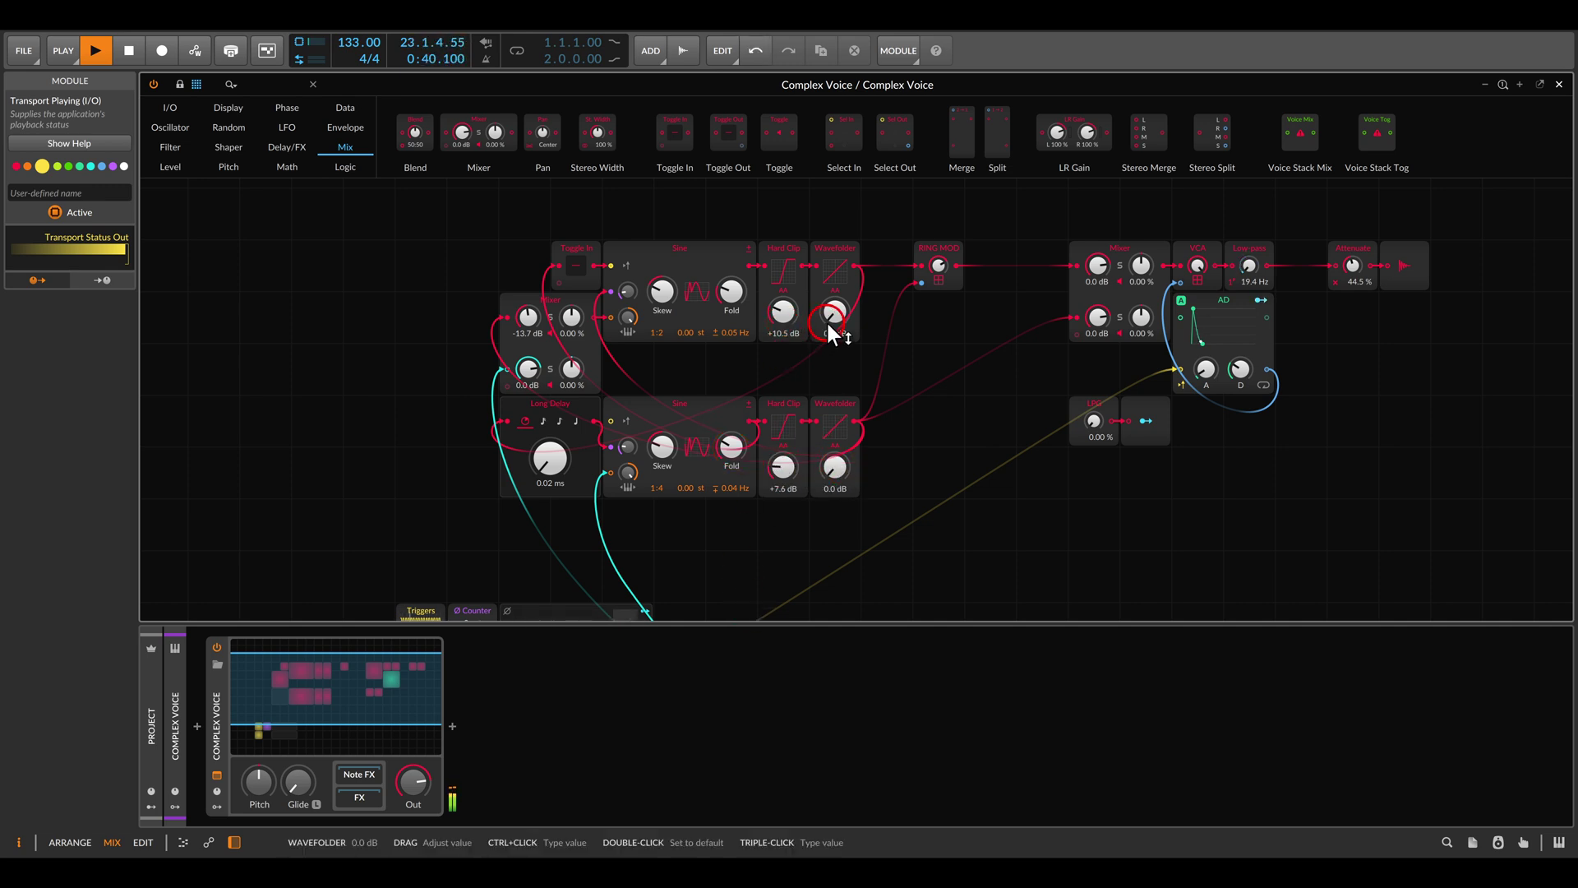
- Audition the upper Sine's Fold, raise the LPG control to about 72.8 % and lower it again, and stop playback
{"action": "left_click_drag", "start_coordinate": [730, 291], "coordinate": [731, 289]}
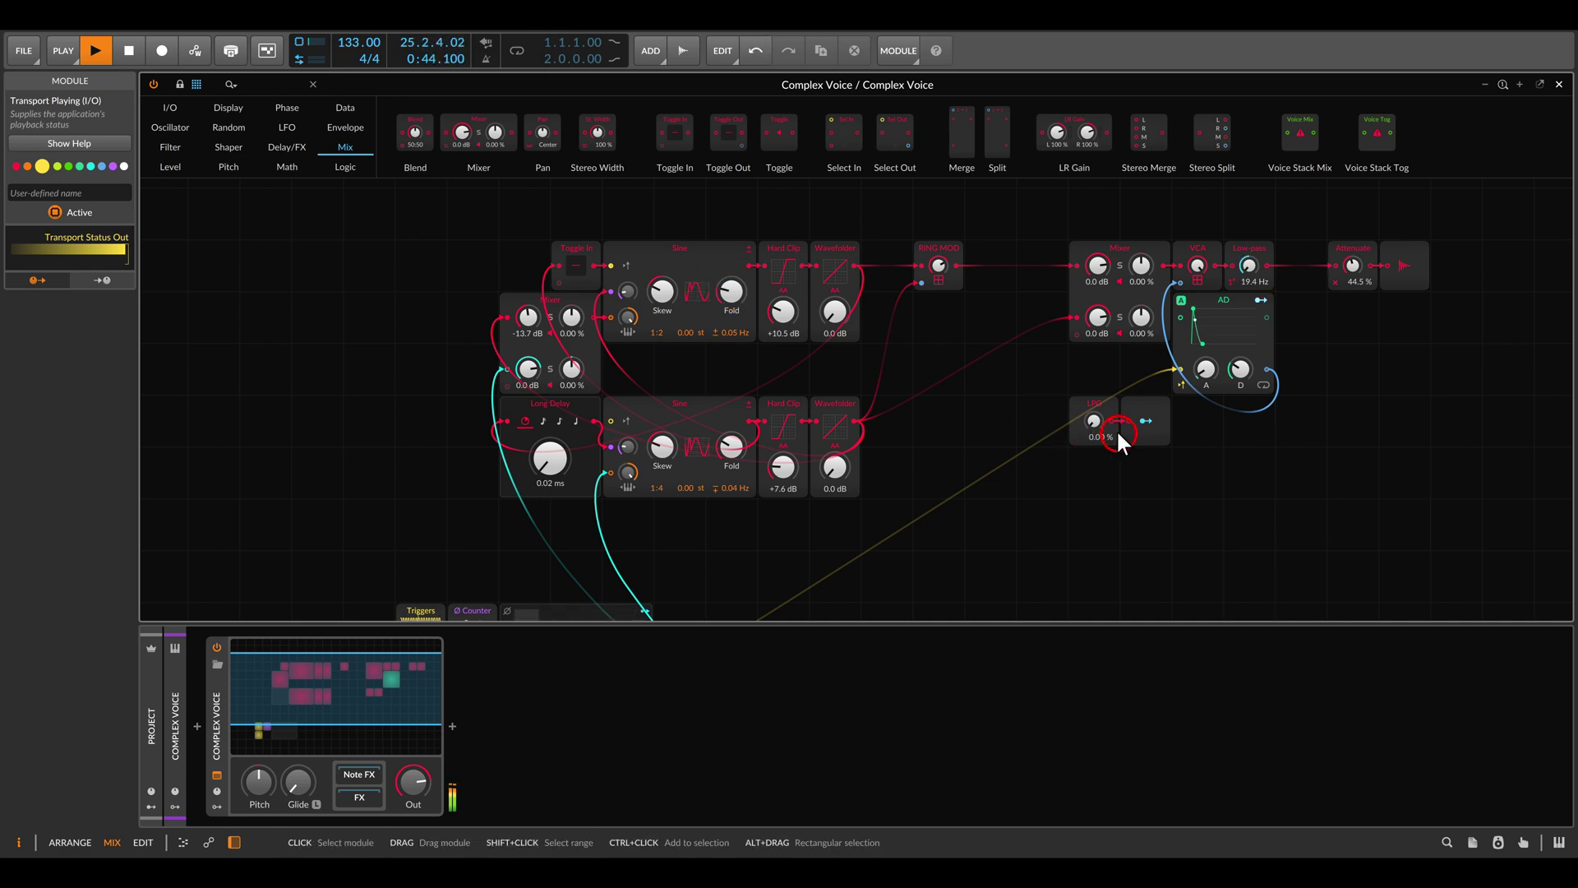
{"action": "left_click_drag", "start_coordinate": [1094, 420], "coordinate": [1093, 410]}
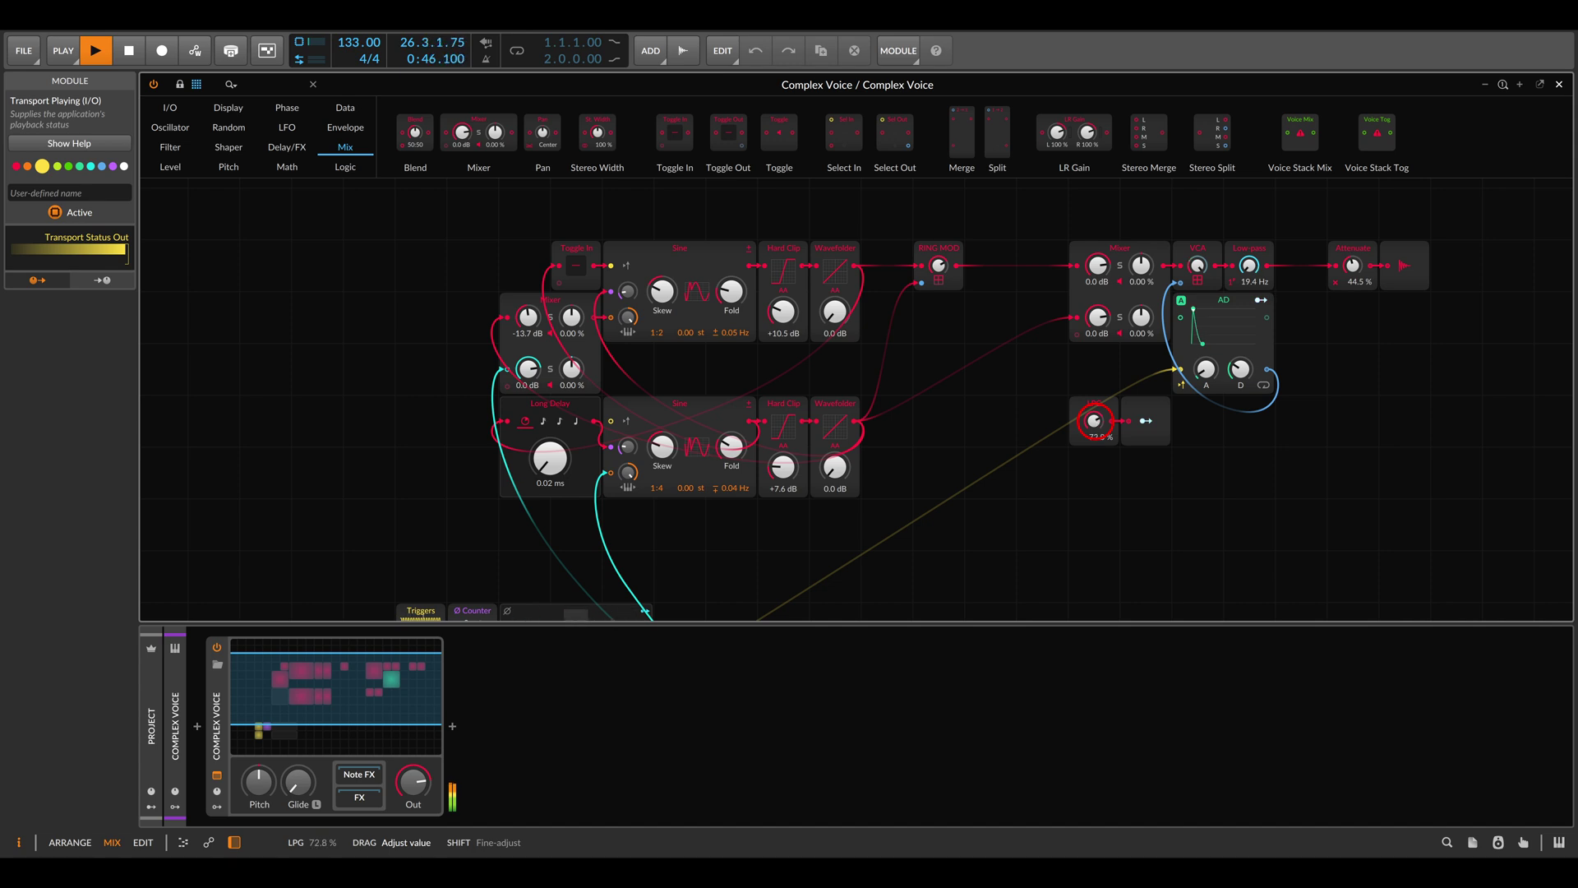
{"action": "left_click_drag", "start_coordinate": [1094, 420], "coordinate": [1094, 493]}
{"action": "key", "text": "space"}
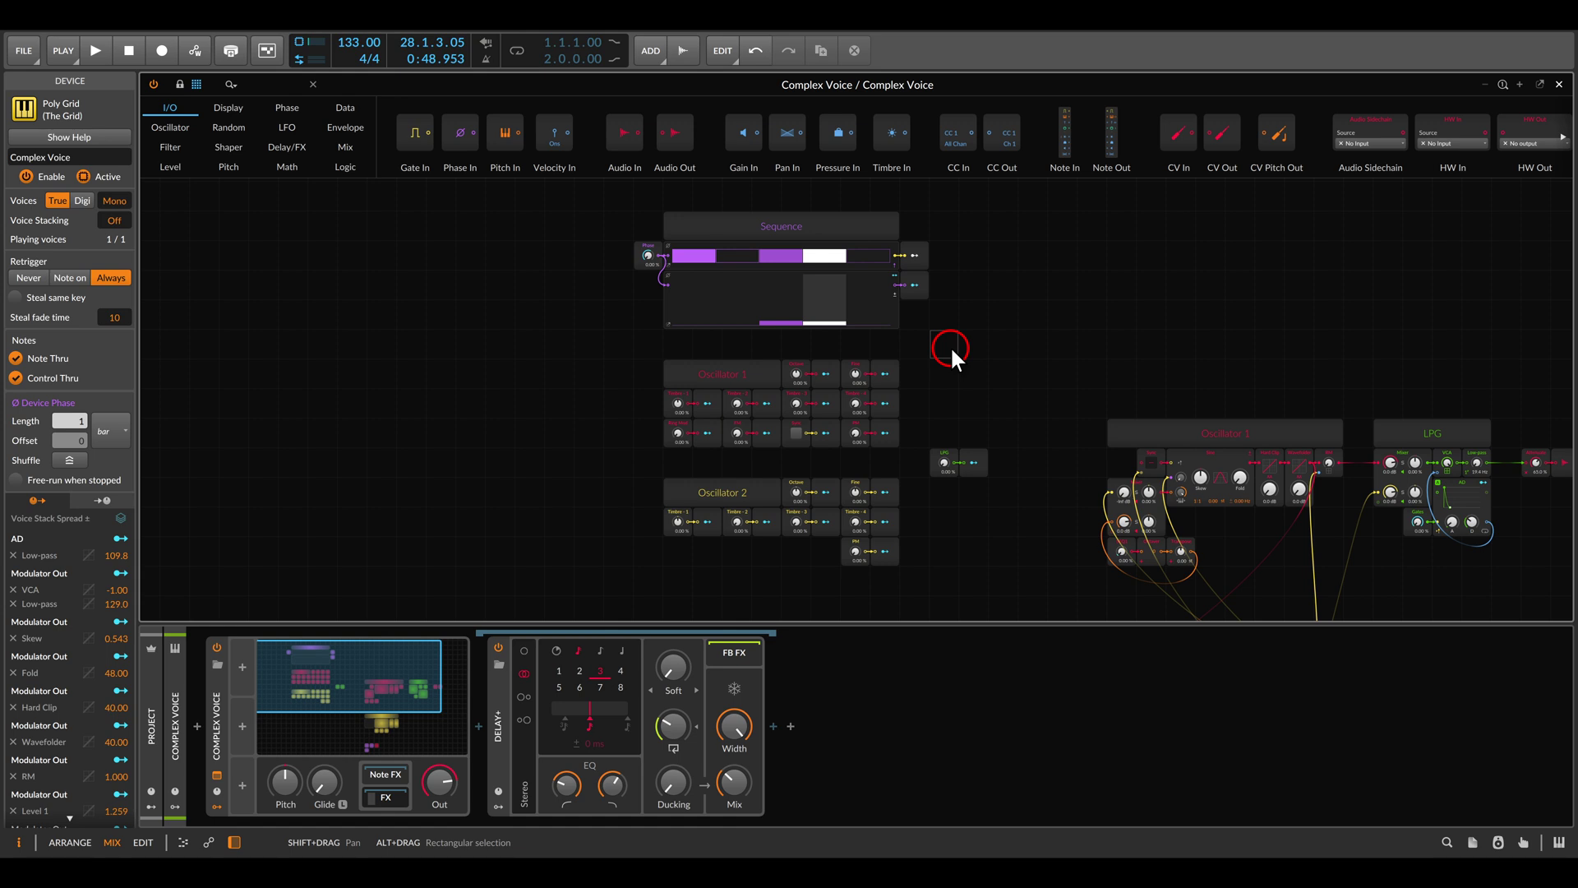
- Examine the labelled Oscillator 1, Oscillator 2, LPG and Sequence sections of the organised patch
{"action": "left_click_drag", "start_coordinate": [976, 368], "coordinate": [763, 234]}
{"action": "left_click_drag", "start_coordinate": [1052, 452], "coordinate": [936, 389]}
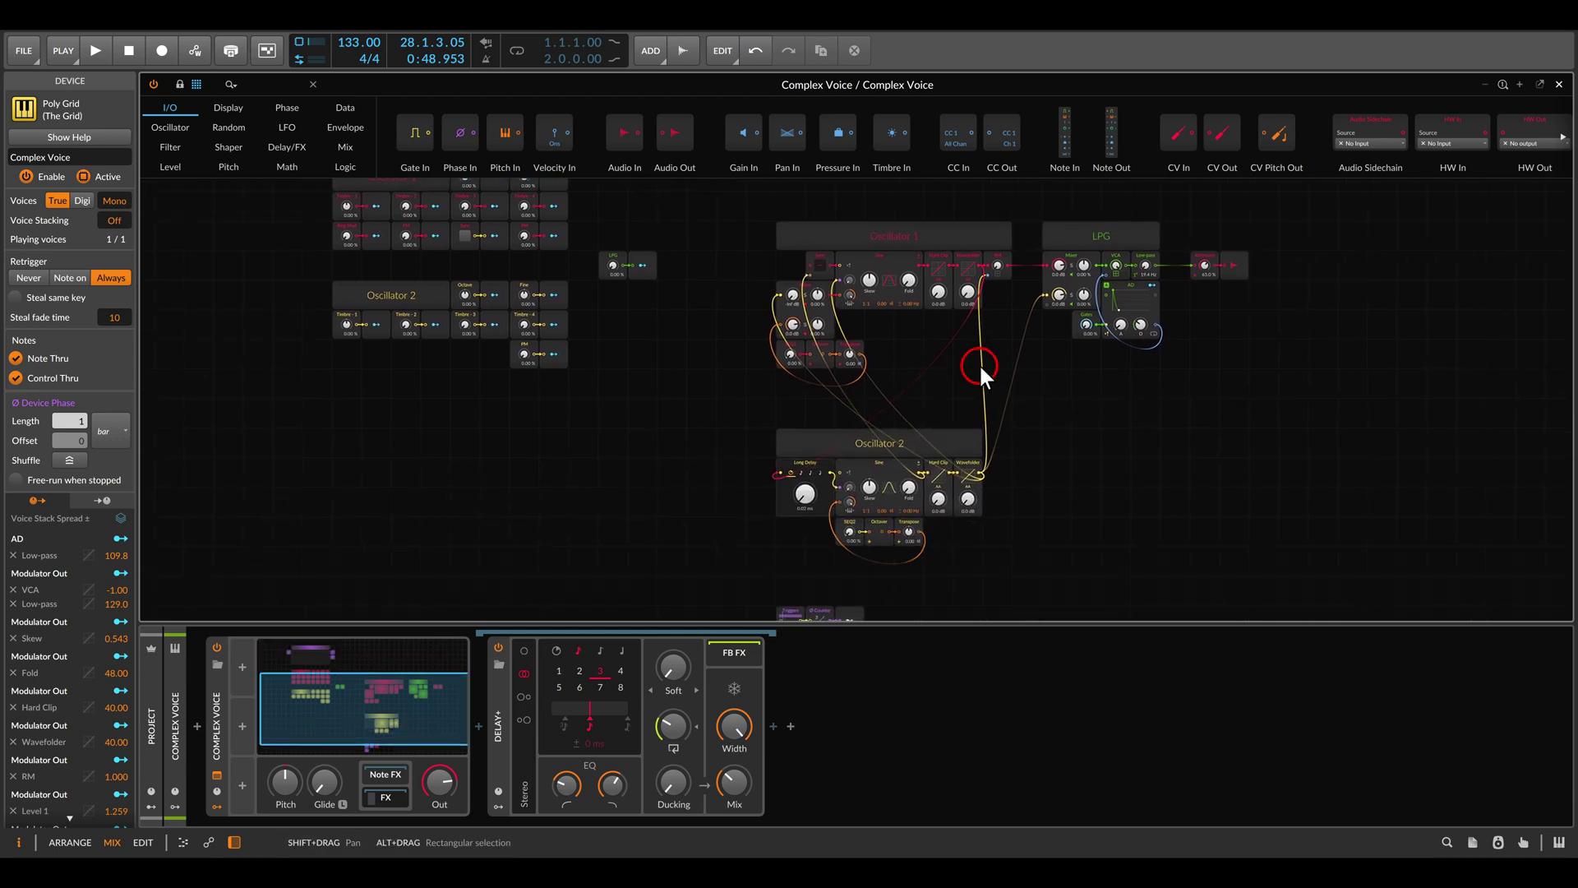
{"action": "scroll", "coordinate": [979, 364], "scroll_direction": "up", "scroll_amount": 5}
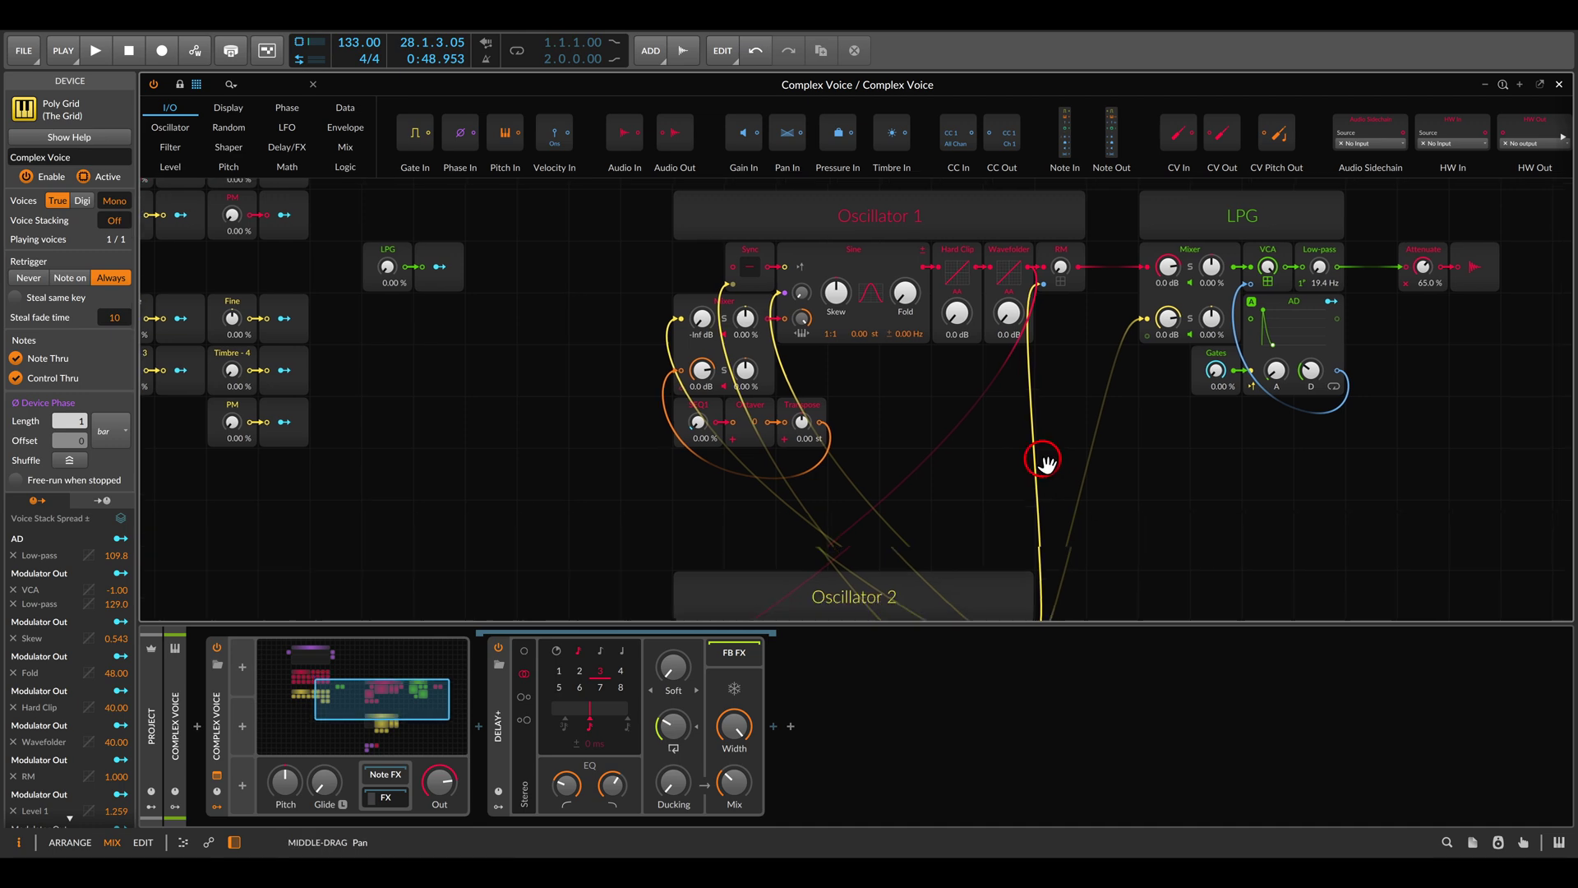
{"action": "left_click_drag", "start_coordinate": [1043, 459], "coordinate": [867, 564]}
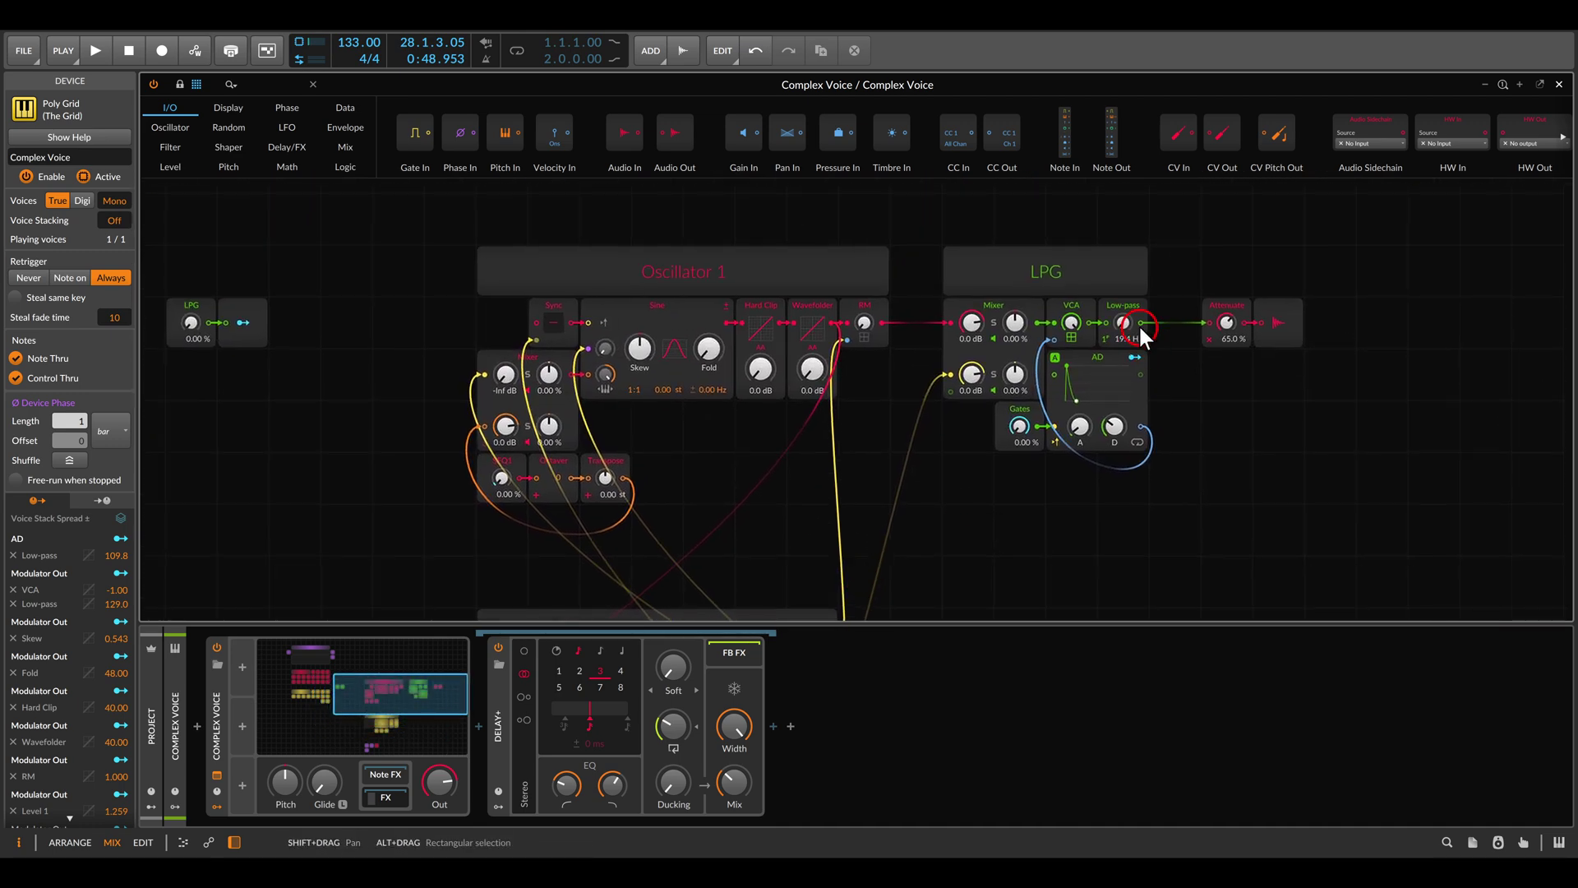
{"action": "left_click_drag", "start_coordinate": [426, 335], "coordinate": [1215, 447]}
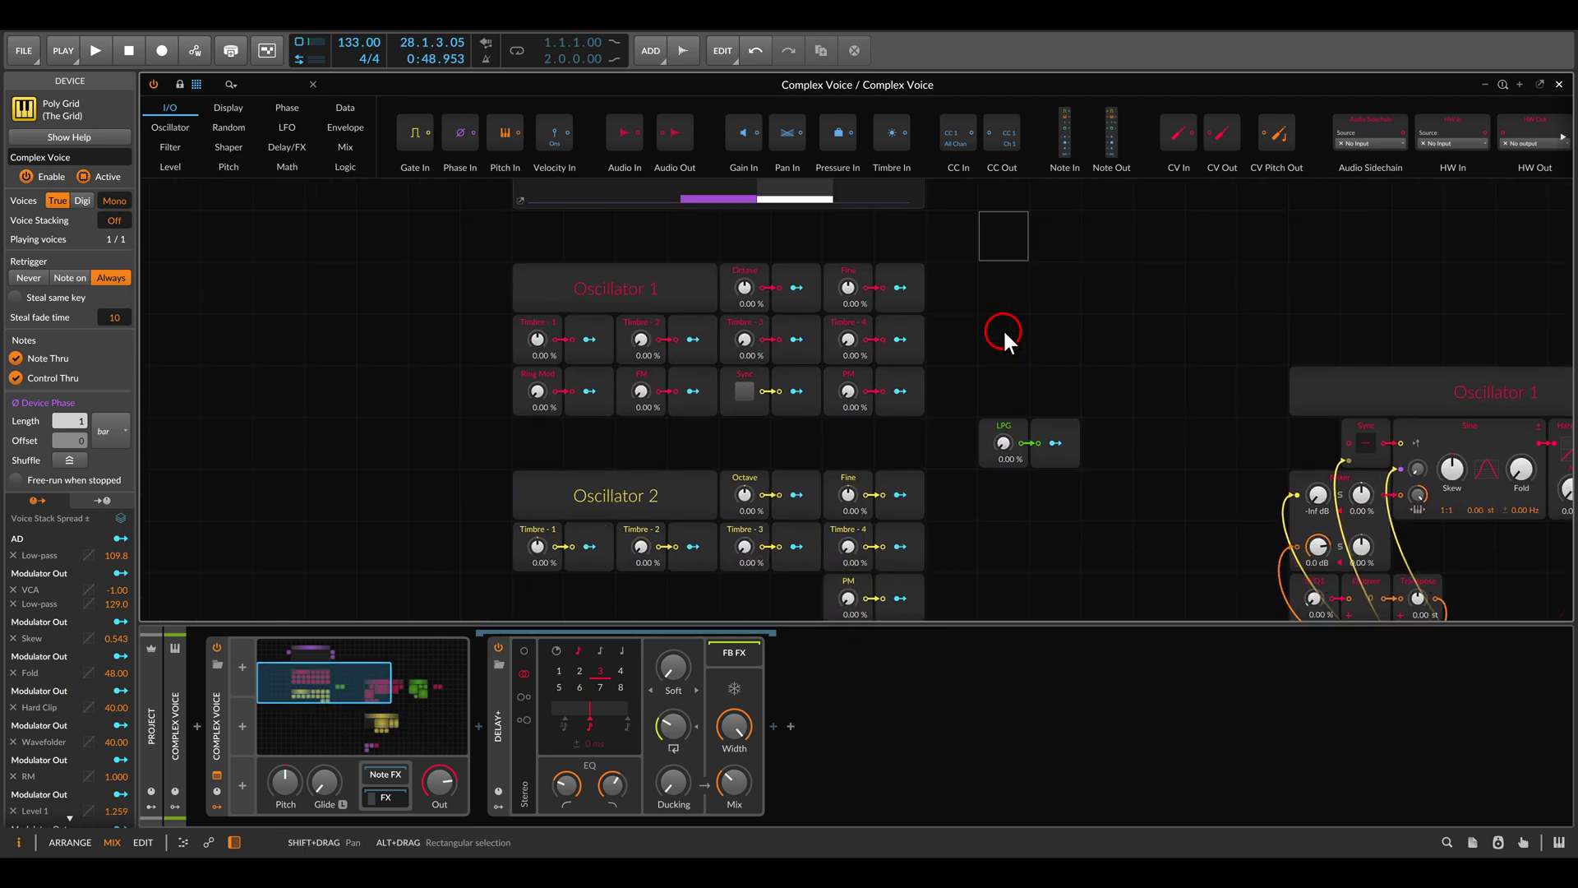
{"action": "left_click_drag", "start_coordinate": [1003, 328], "coordinate": [1154, 505]}
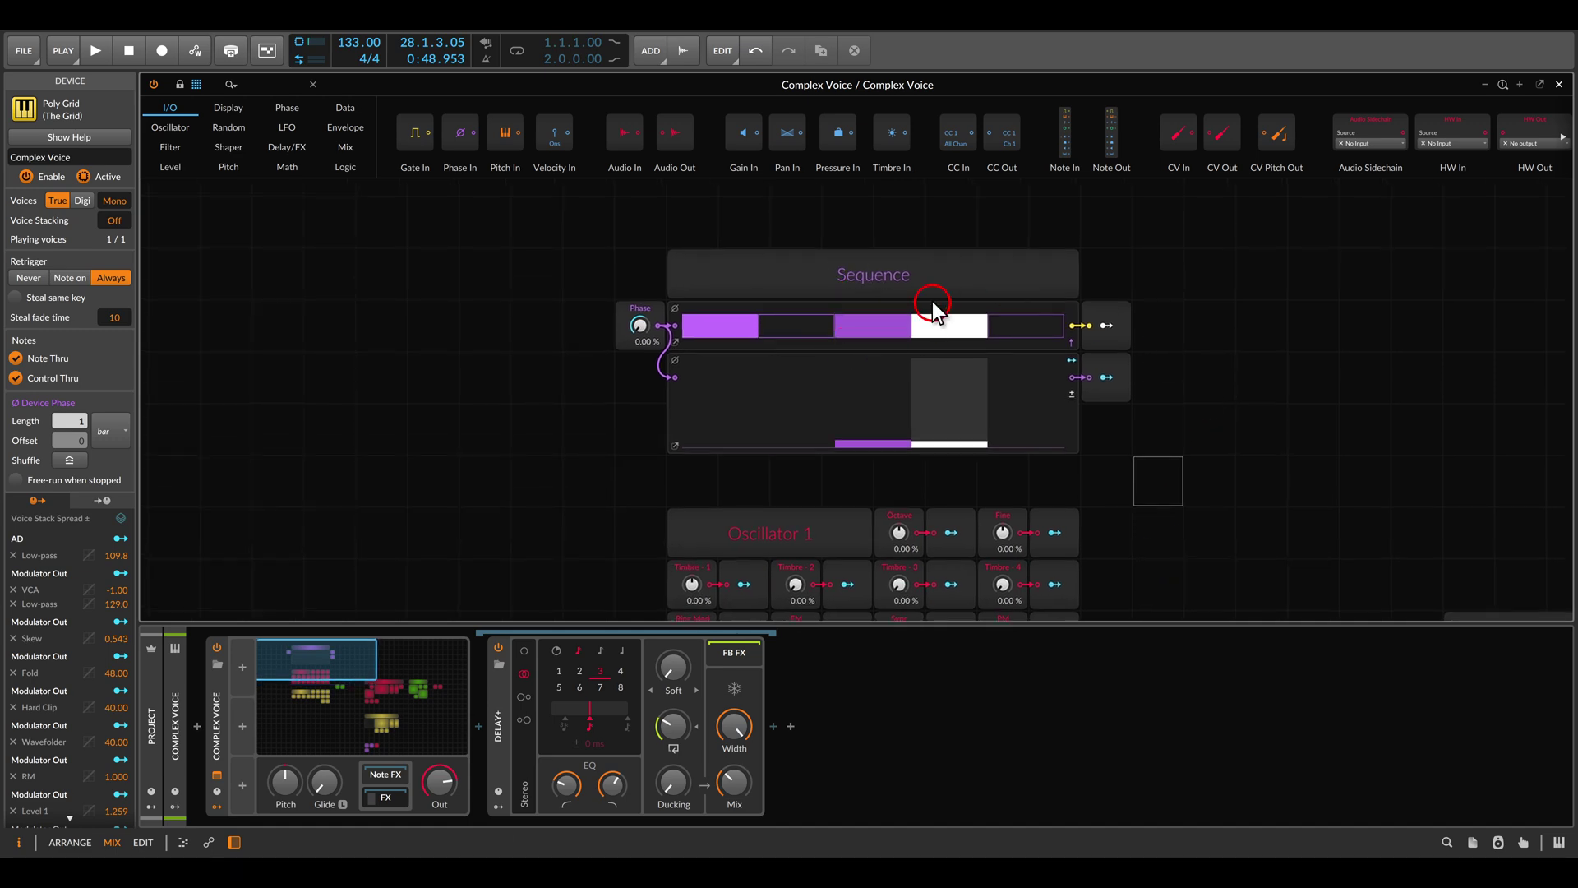
- Start playback and set Oscillator 1's Octave to -22.5 %, auditioning Fine at 11.5 % and resetting it to 0 %
{"action": "key", "text": "space"}
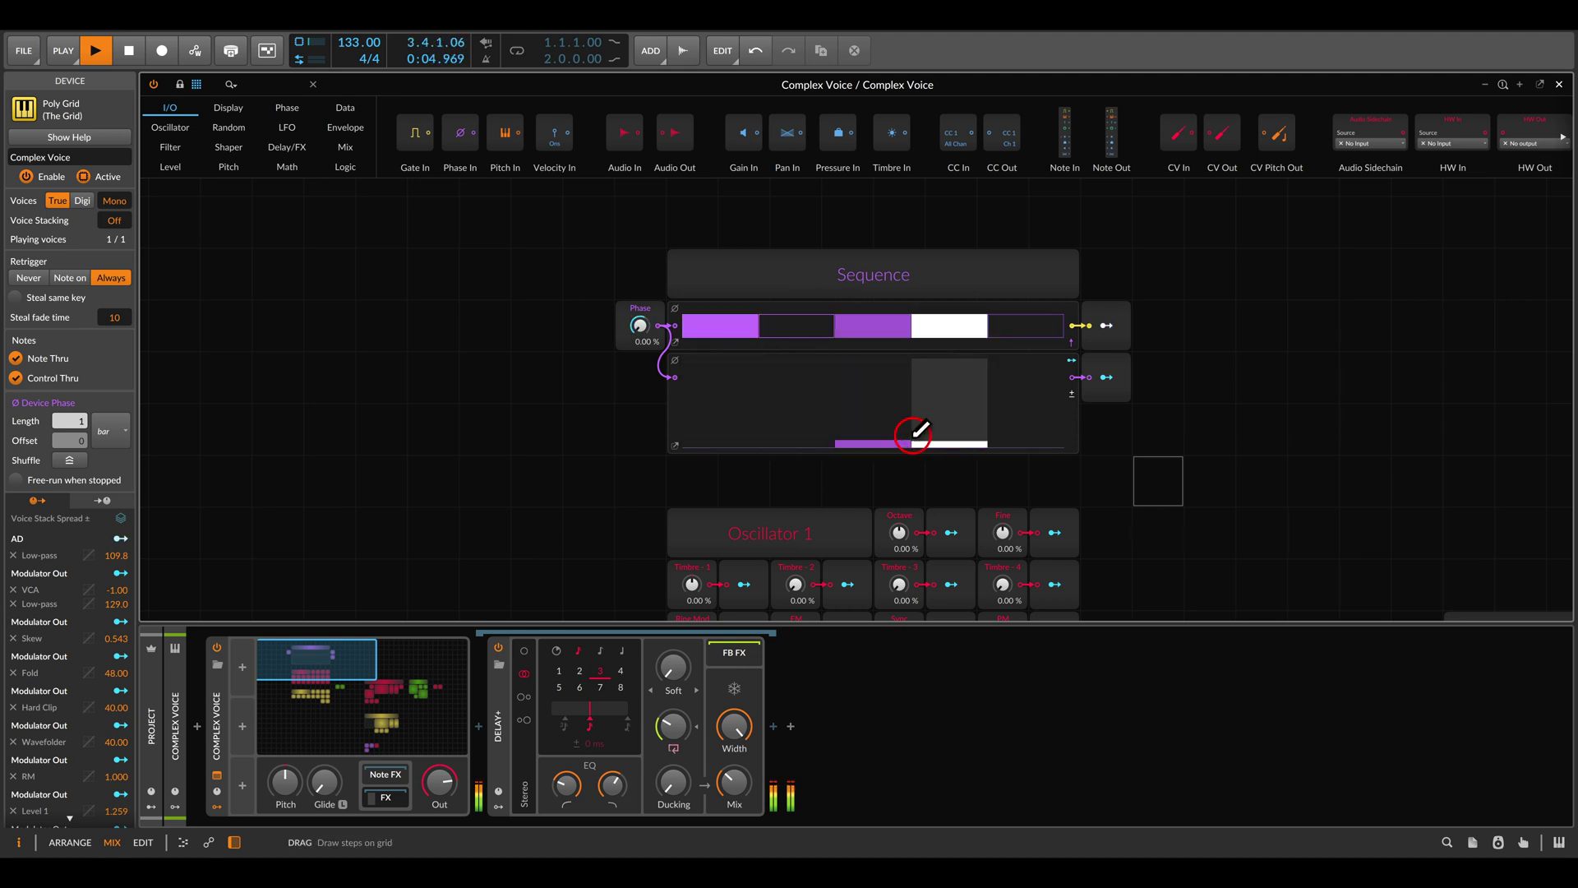
{"action": "scroll", "coordinate": [822, 427], "scroll_direction": "down", "scroll_amount": 5}
{"action": "scroll", "coordinate": [799, 446], "scroll_direction": "up", "scroll_amount": 2}
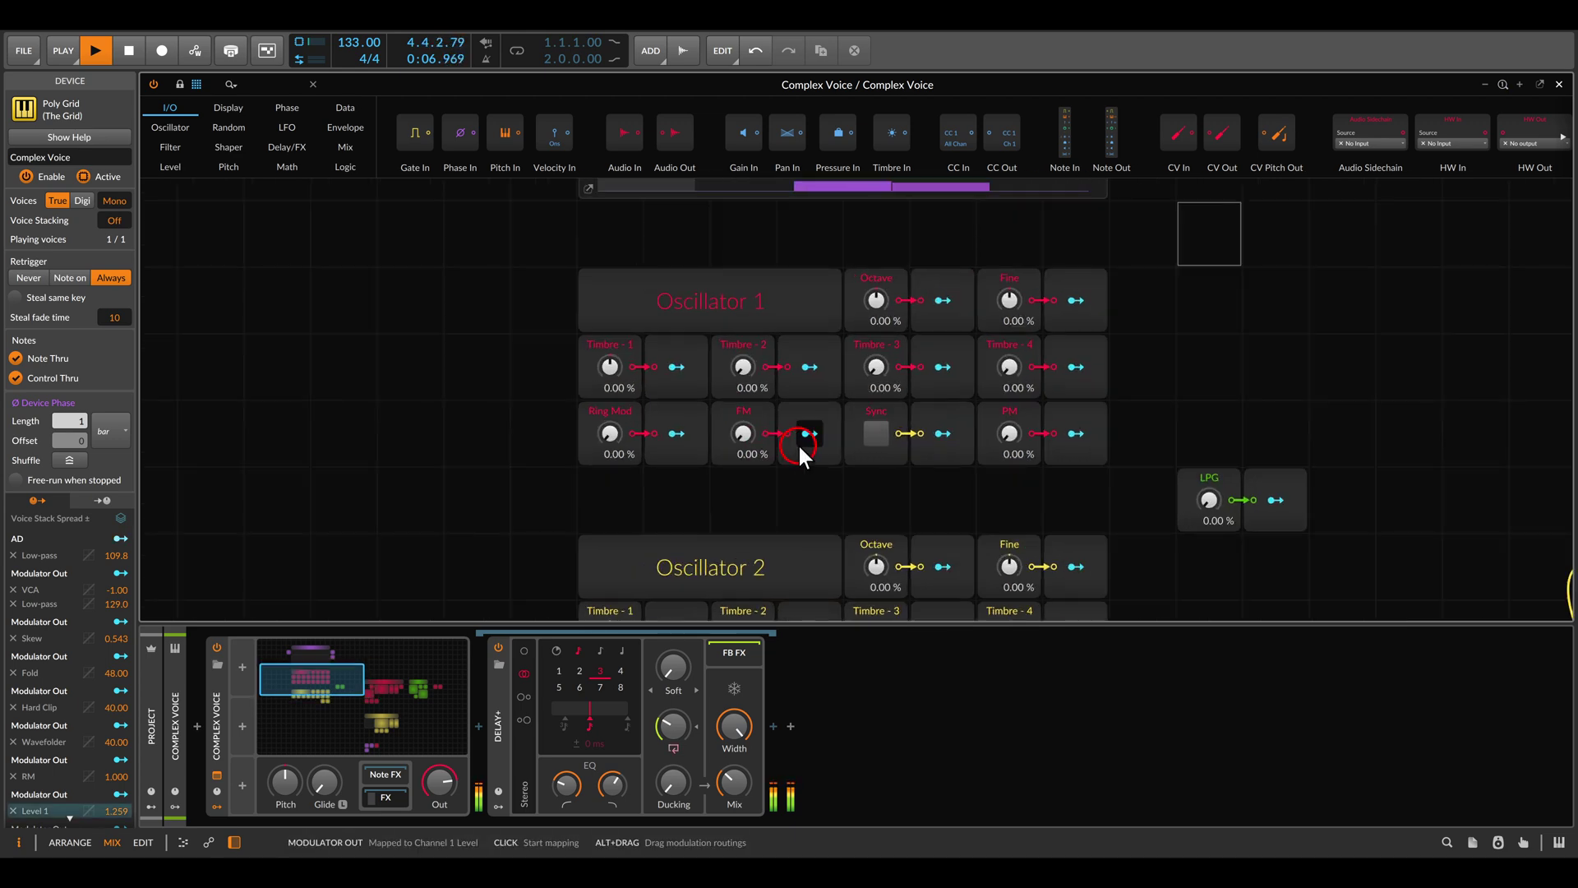
{"action": "scroll", "coordinate": [799, 446], "scroll_direction": "up", "scroll_amount": 2}
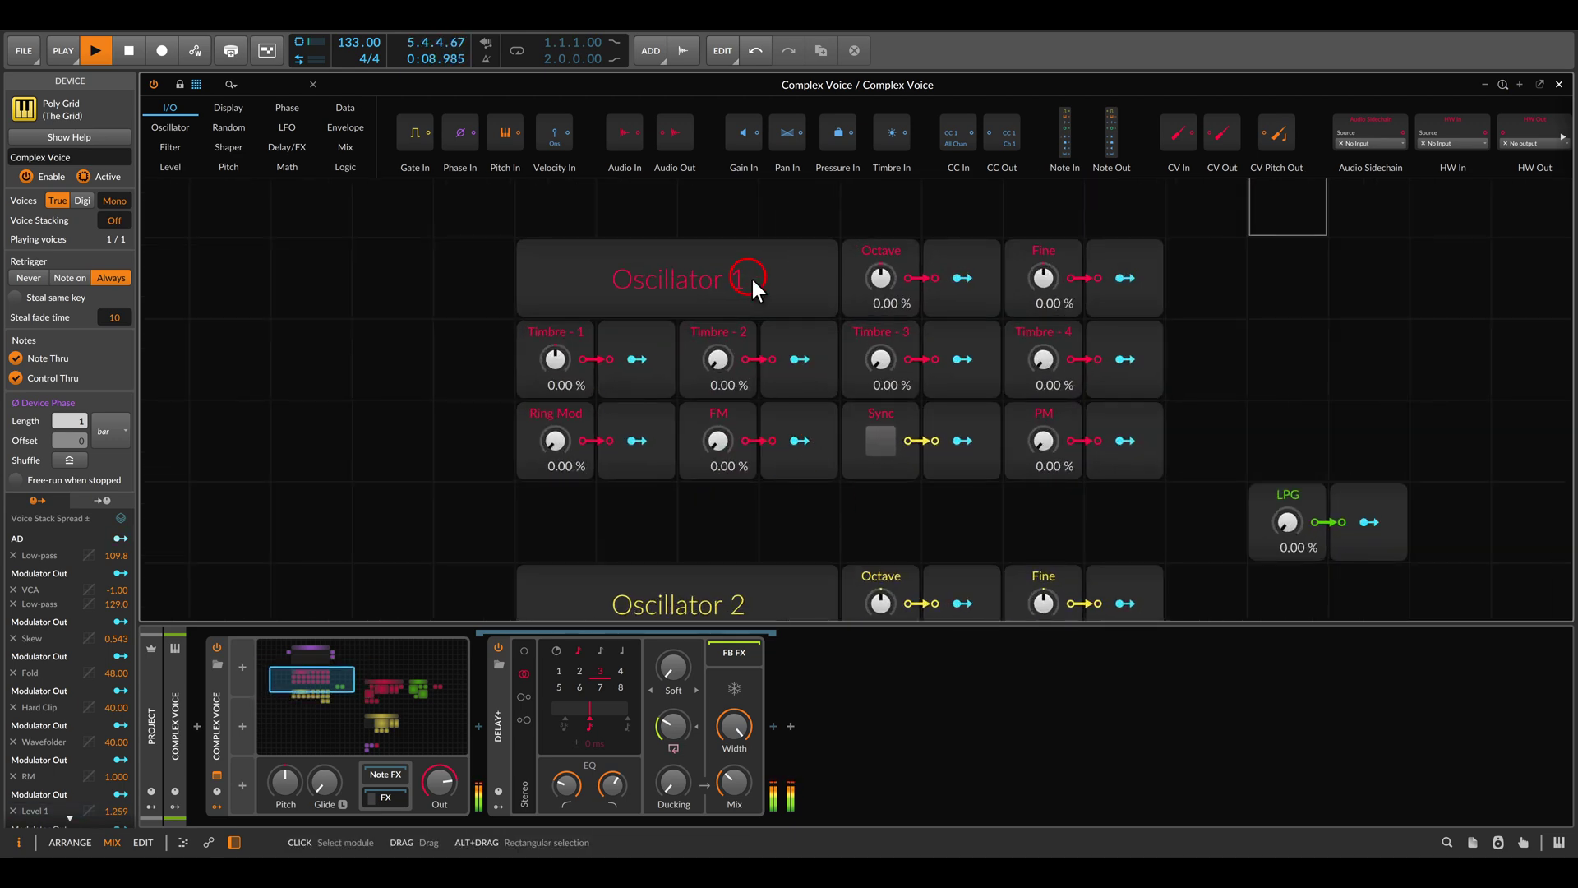
{"action": "left_click_drag", "start_coordinate": [881, 278], "coordinate": [880, 285]}
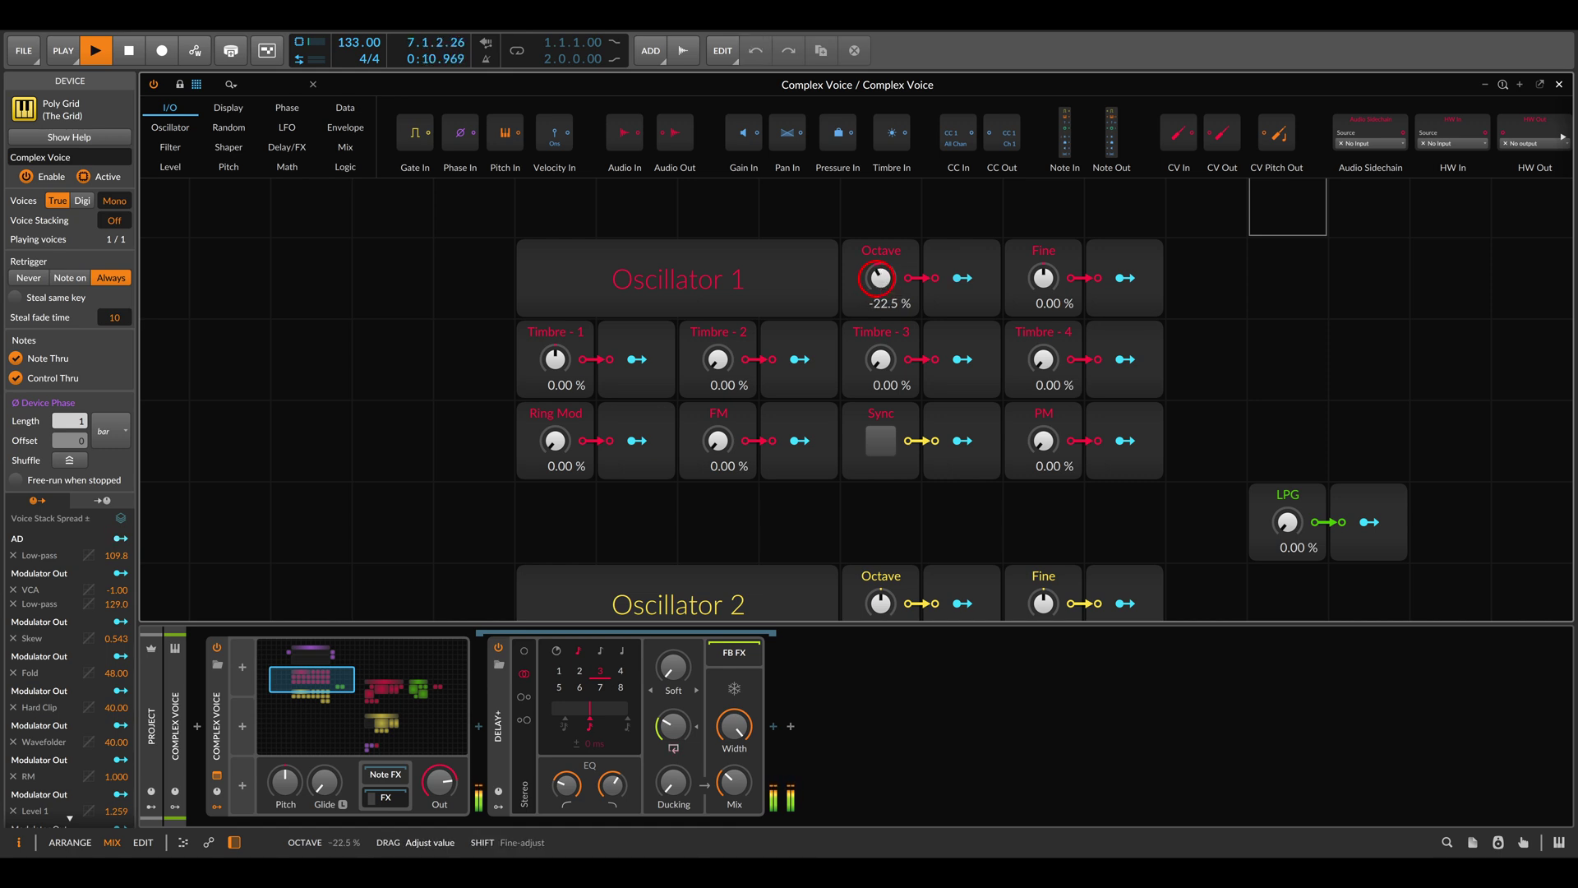
{"action": "left_click_drag", "start_coordinate": [1042, 279], "coordinate": [1042, 271]}
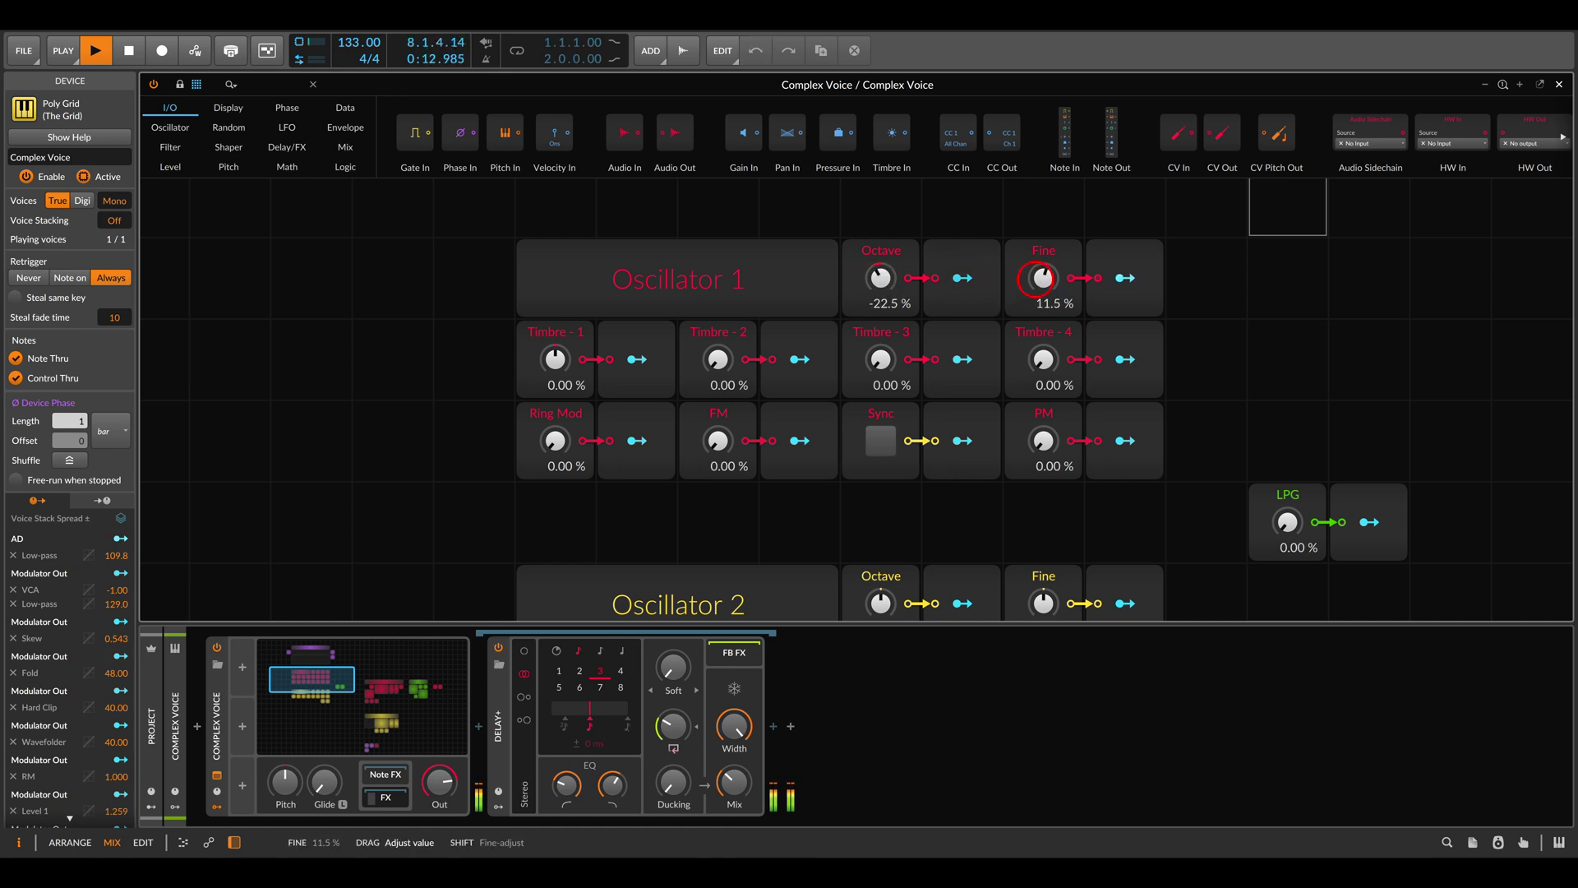
{"action": "double_click", "coordinate": [1042, 278]}
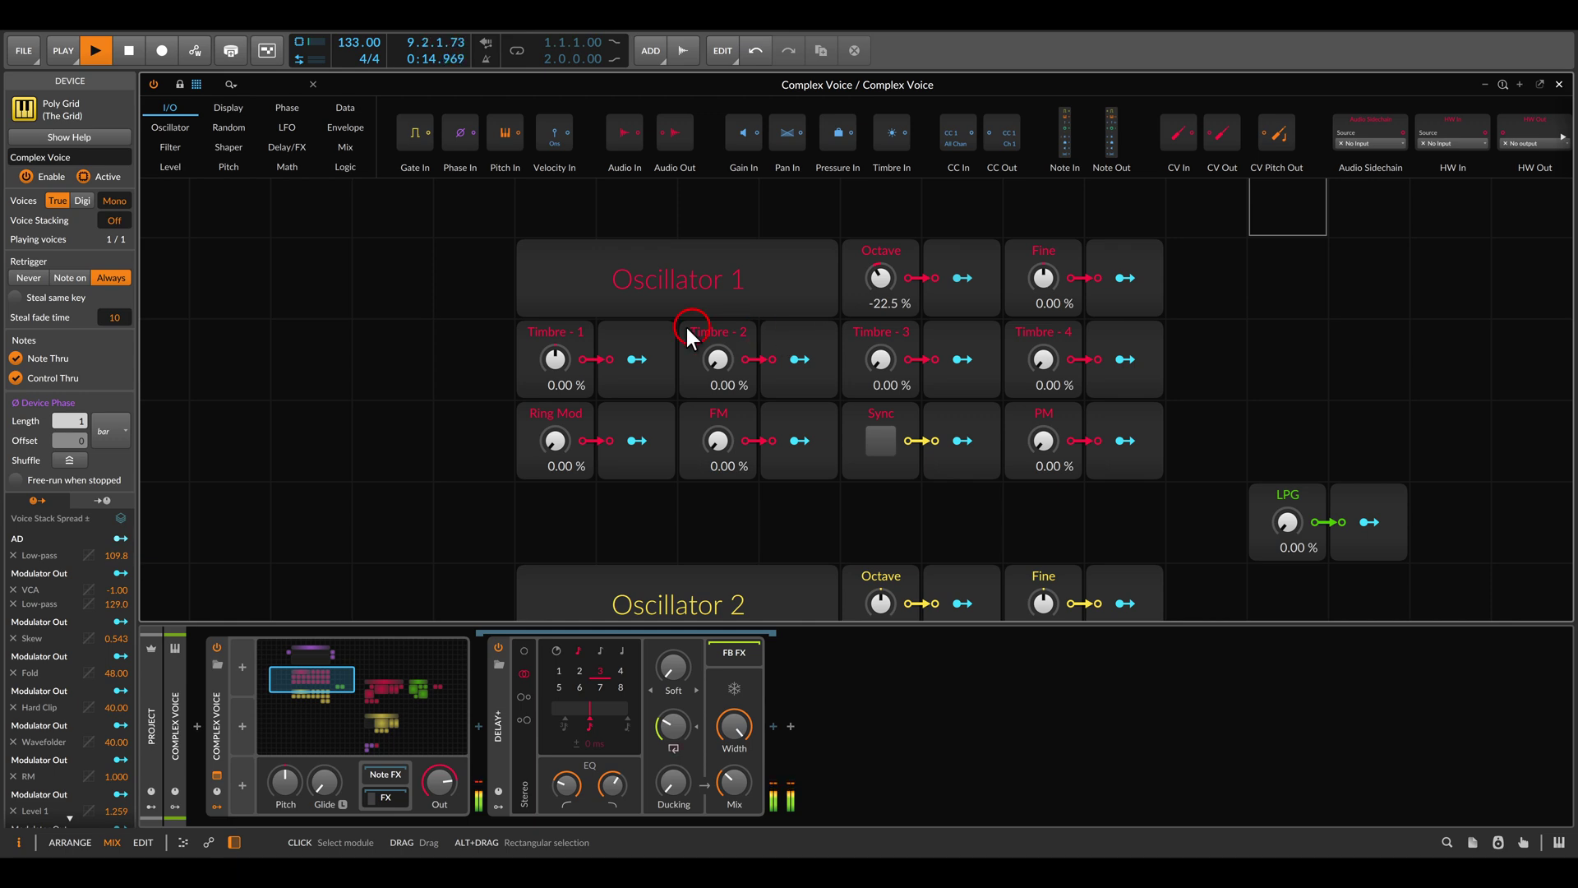
- Set Oscillator 1's Timbre 1 to 32.0 %, Timbre 2 to 10.8 %, Timbre 3 to 23.5 %, Timbre 4 to 8.25 % and PM to 26.7 %
{"action": "left_click", "coordinate": [559, 339]}
{"action": "left_click", "coordinate": [744, 334]}
{"action": "left_click", "coordinate": [894, 336]}
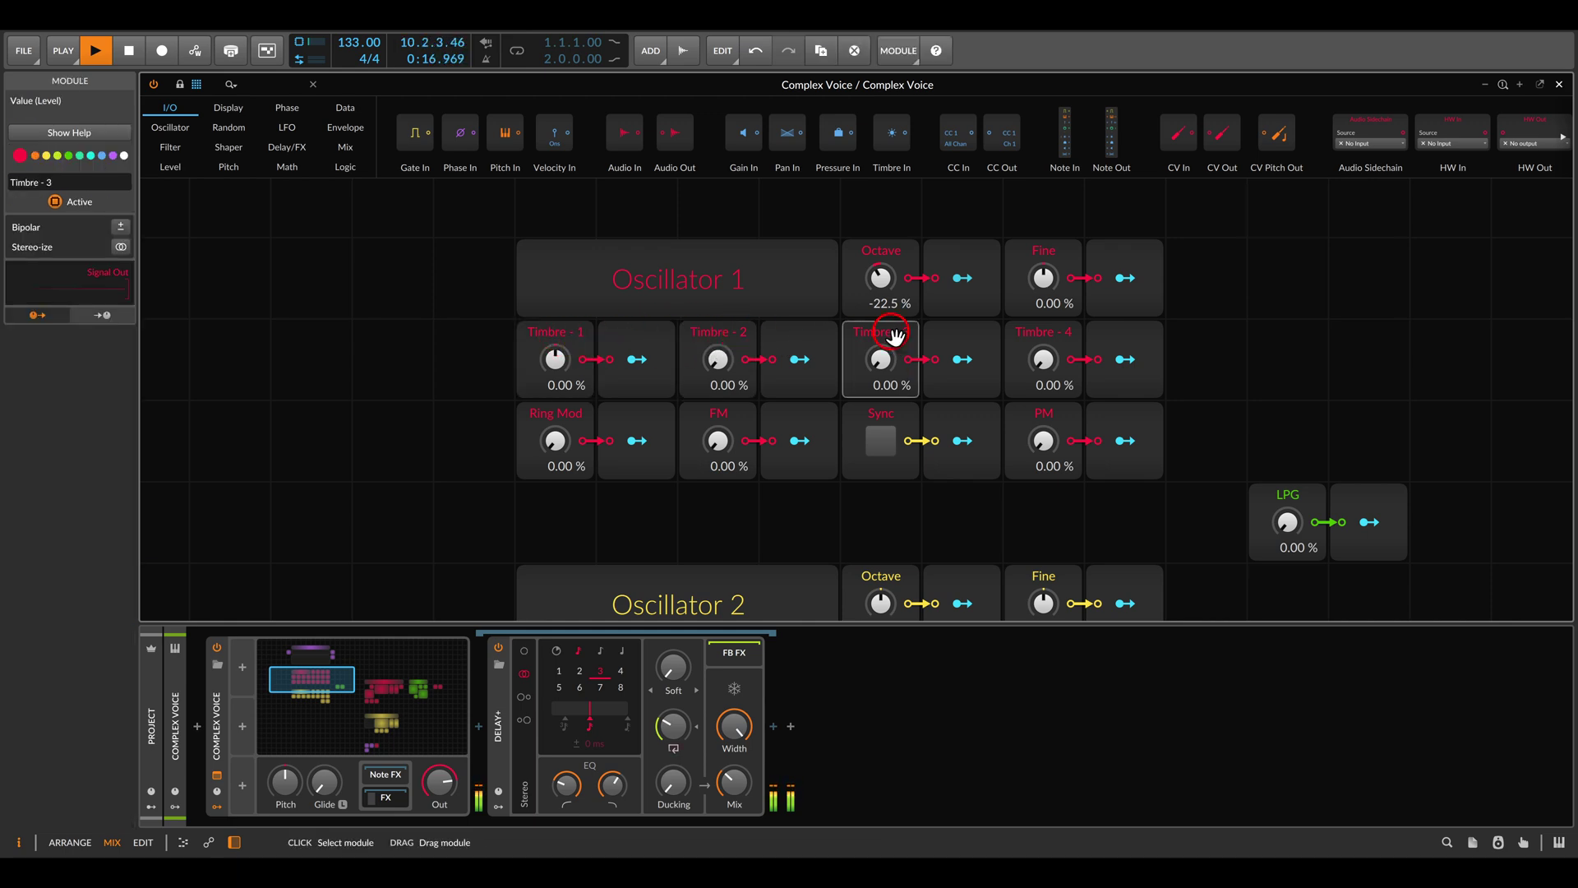
{"action": "left_click", "coordinate": [1040, 334]}
{"action": "left_click", "coordinate": [761, 325]}
{"action": "left_click", "coordinate": [573, 340]}
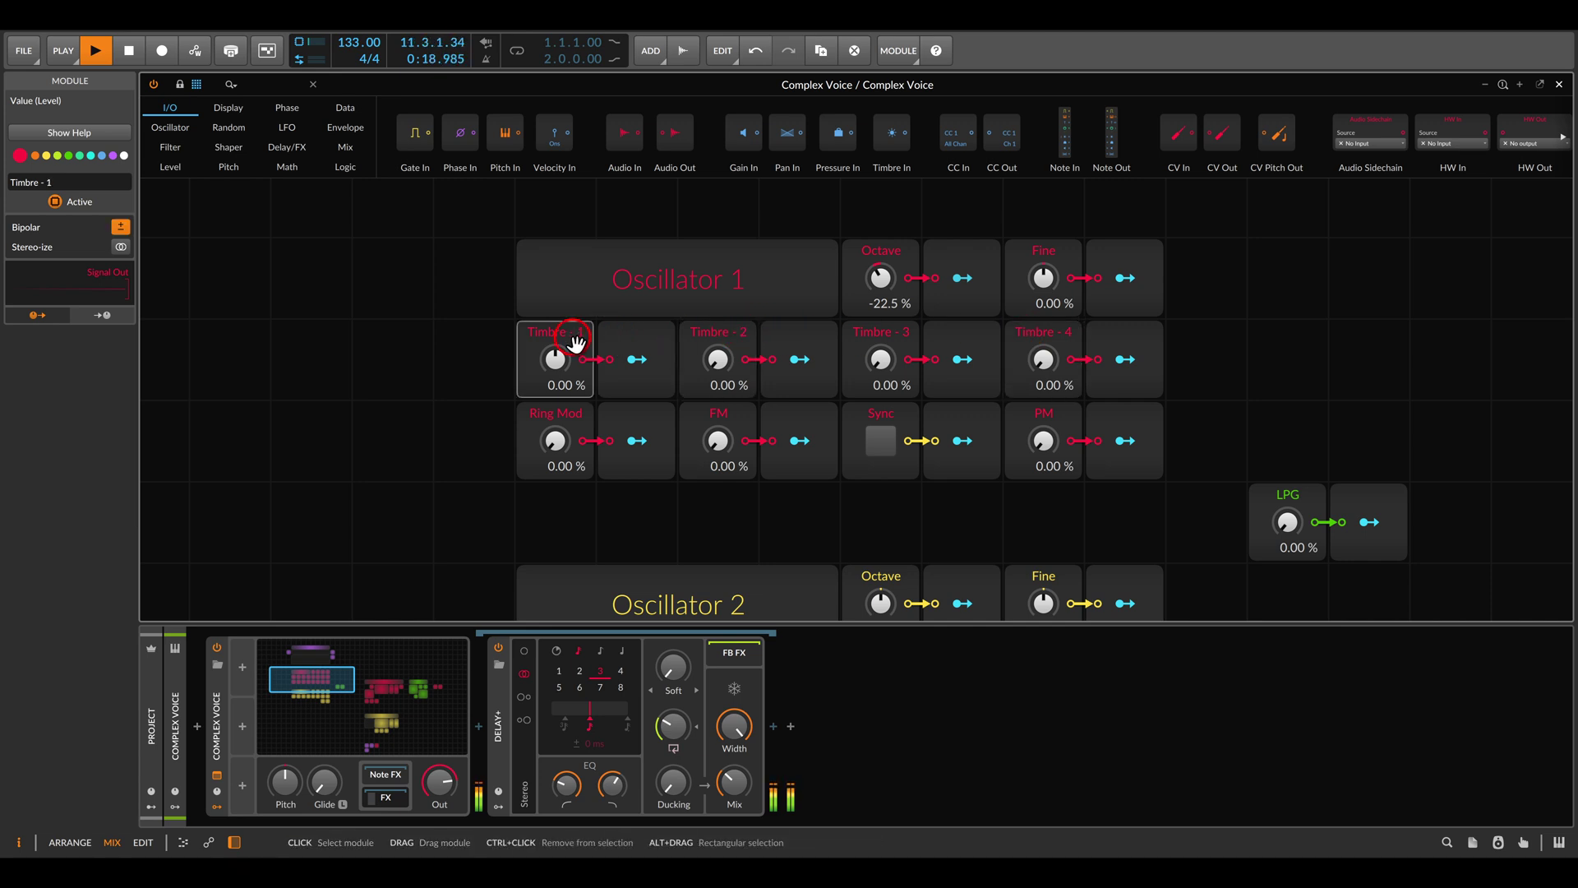
{"action": "left_click_drag", "start_coordinate": [555, 359], "coordinate": [555, 352]}
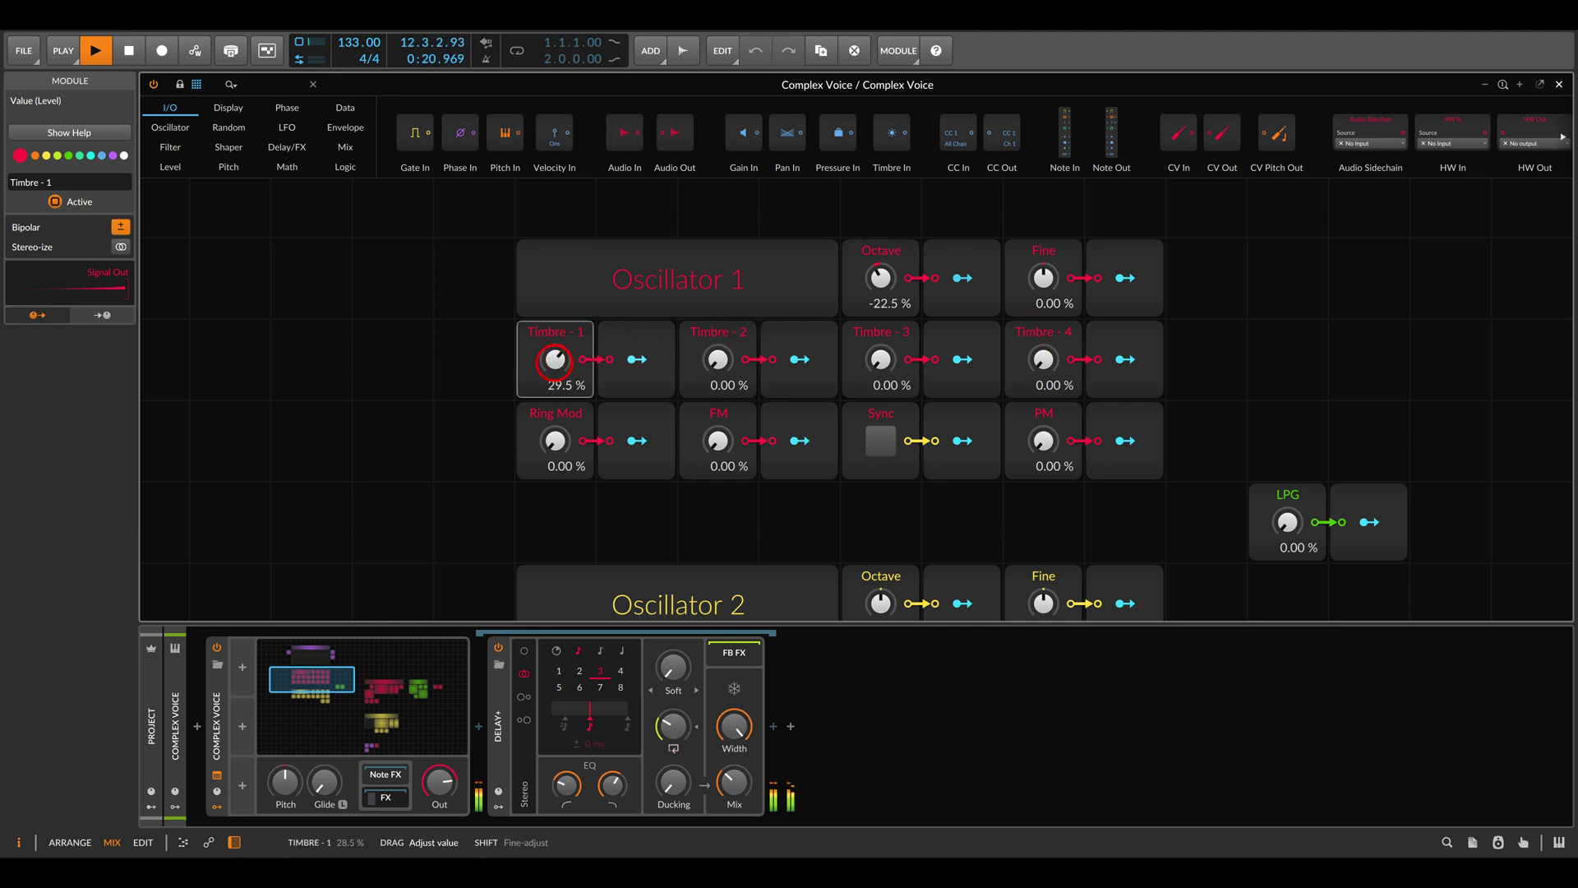
{"action": "left_click_drag", "start_coordinate": [717, 359], "coordinate": [718, 352]}
{"action": "left_click_drag", "start_coordinate": [879, 359], "coordinate": [879, 366]}
{"action": "left_click_drag", "start_coordinate": [1042, 359], "coordinate": [1042, 353]}
{"action": "left_click_drag", "start_coordinate": [1042, 440], "coordinate": [1042, 434]}
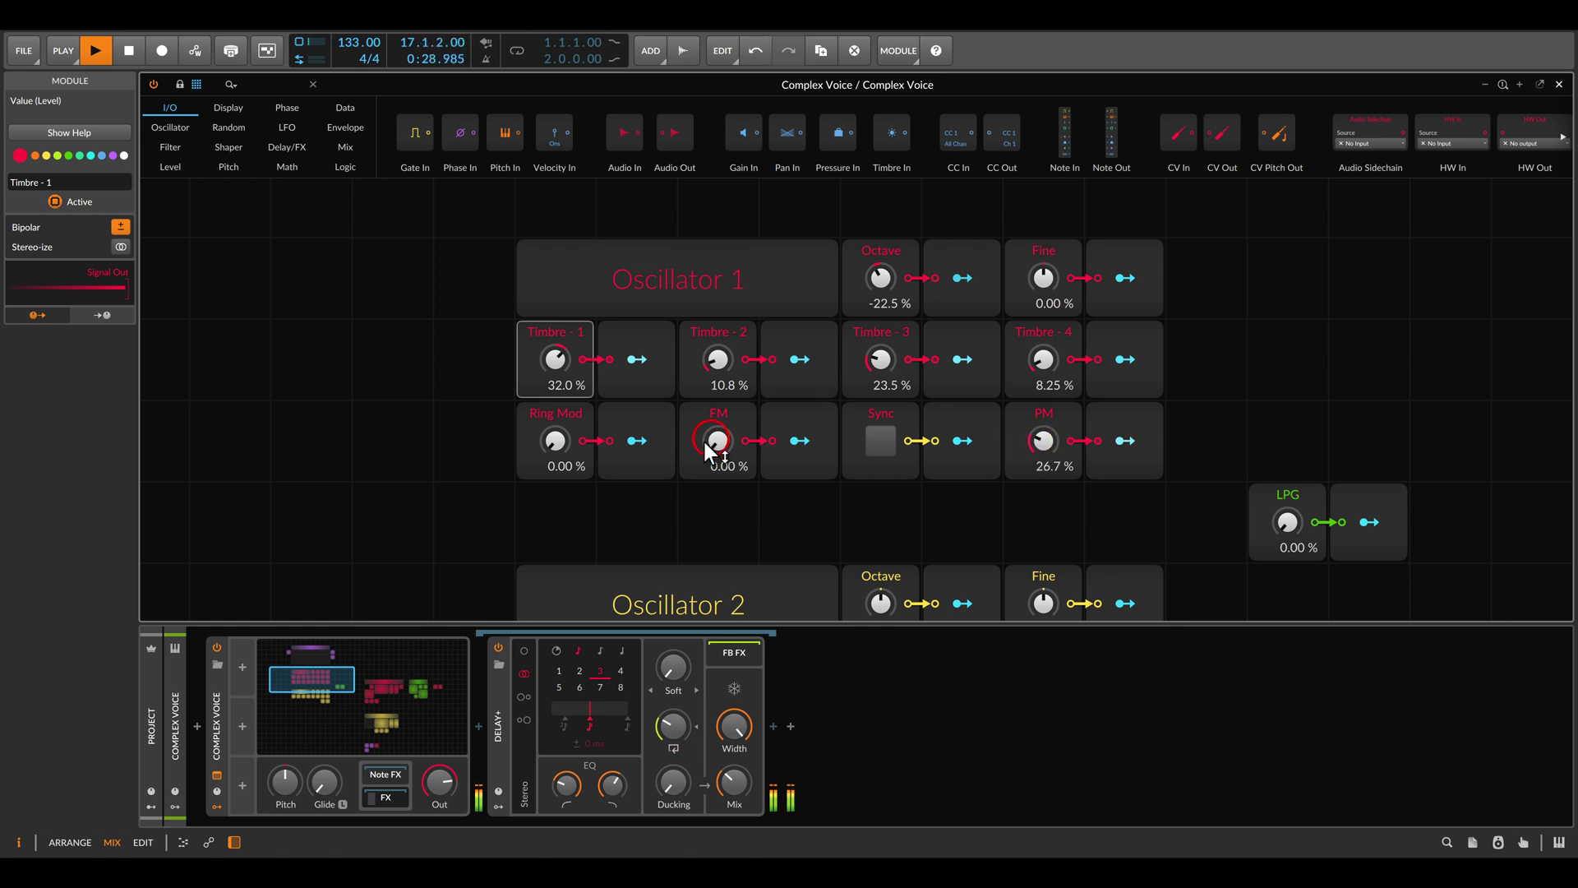
- Audition Oscillator 1's FM, Sync and Ring Mod during playback, returning FM and Ring Mod to 0 % and Sync to off
{"action": "left_click_drag", "start_coordinate": [717, 441], "coordinate": [717, 436]}
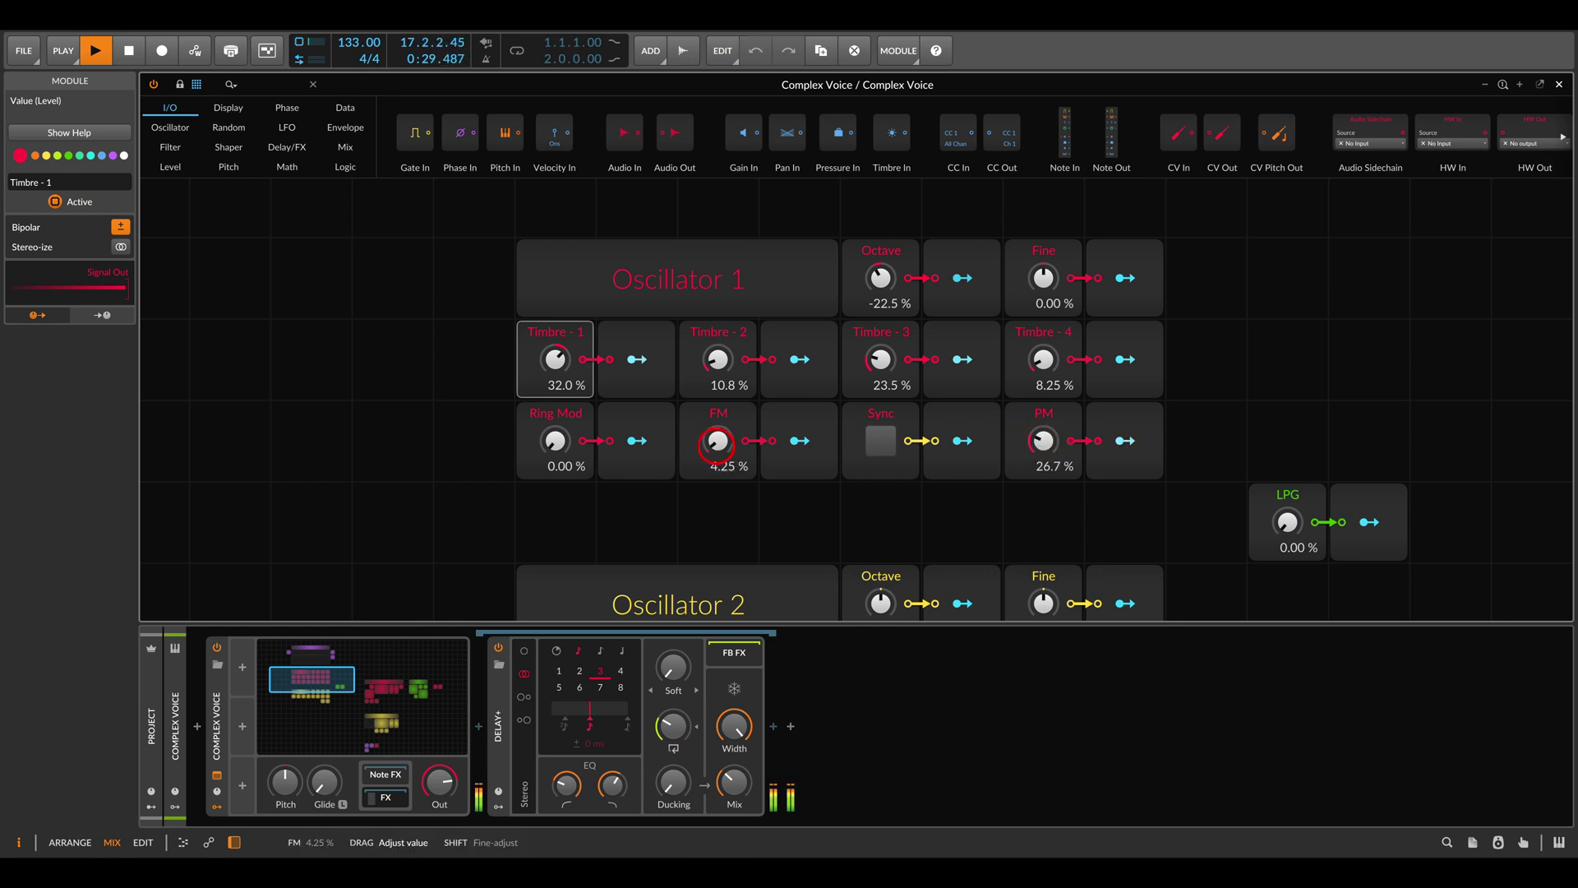
{"action": "left_click", "coordinate": [886, 446]}
{"action": "left_click", "coordinate": [886, 446]}
{"action": "left_click", "coordinate": [886, 447]}
{"action": "left_click", "coordinate": [886, 447]}
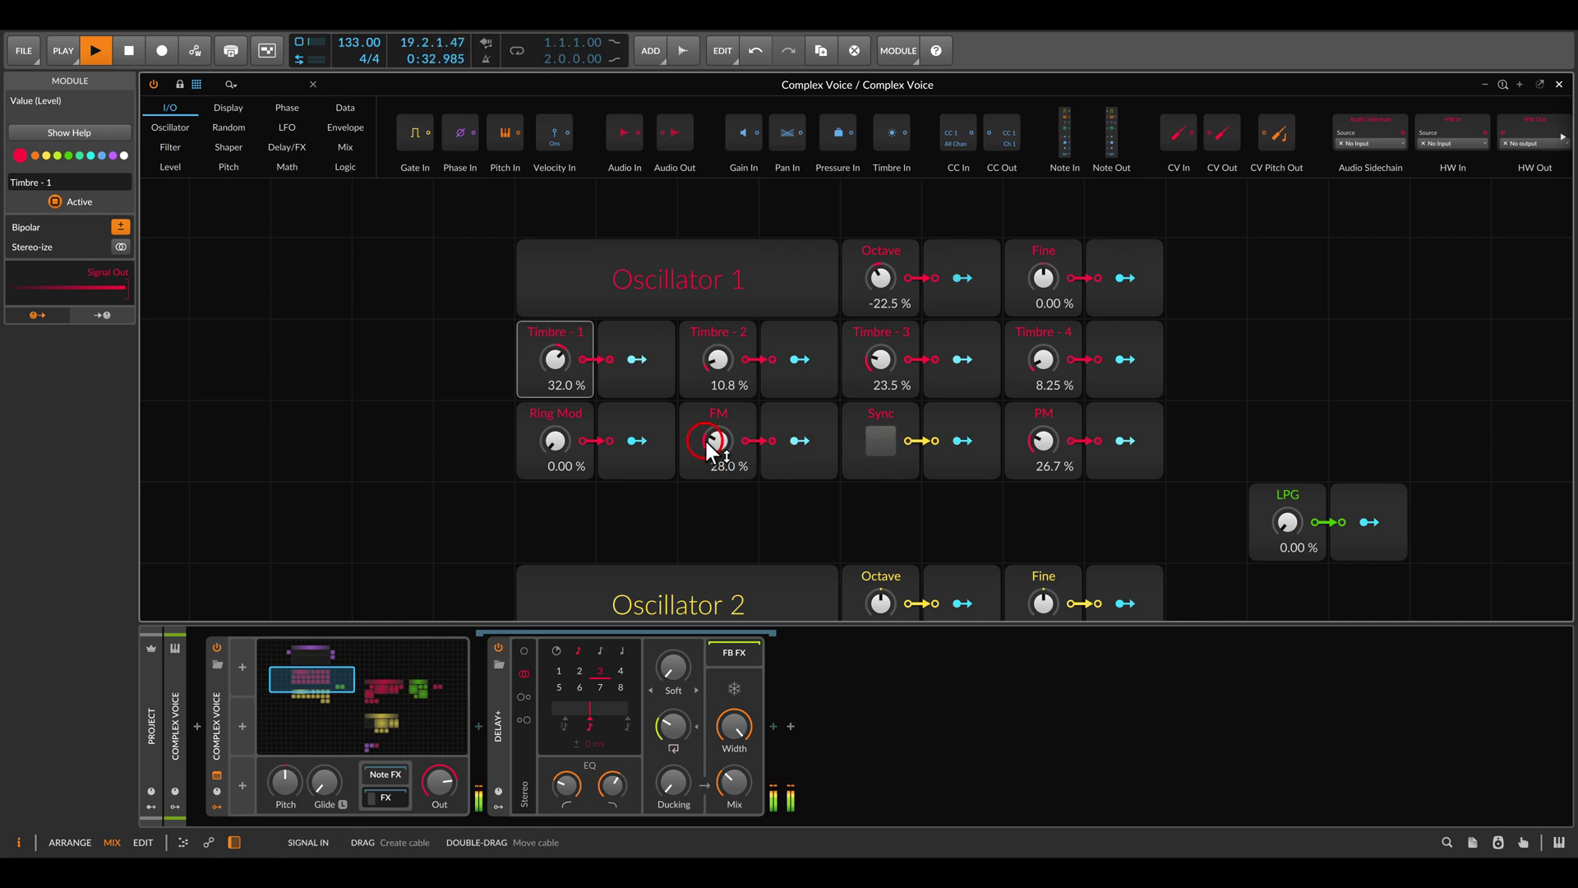
{"action": "left_click_drag", "start_coordinate": [712, 444], "coordinate": [711, 485]}
{"action": "left_click_drag", "start_coordinate": [570, 444], "coordinate": [570, 442]}
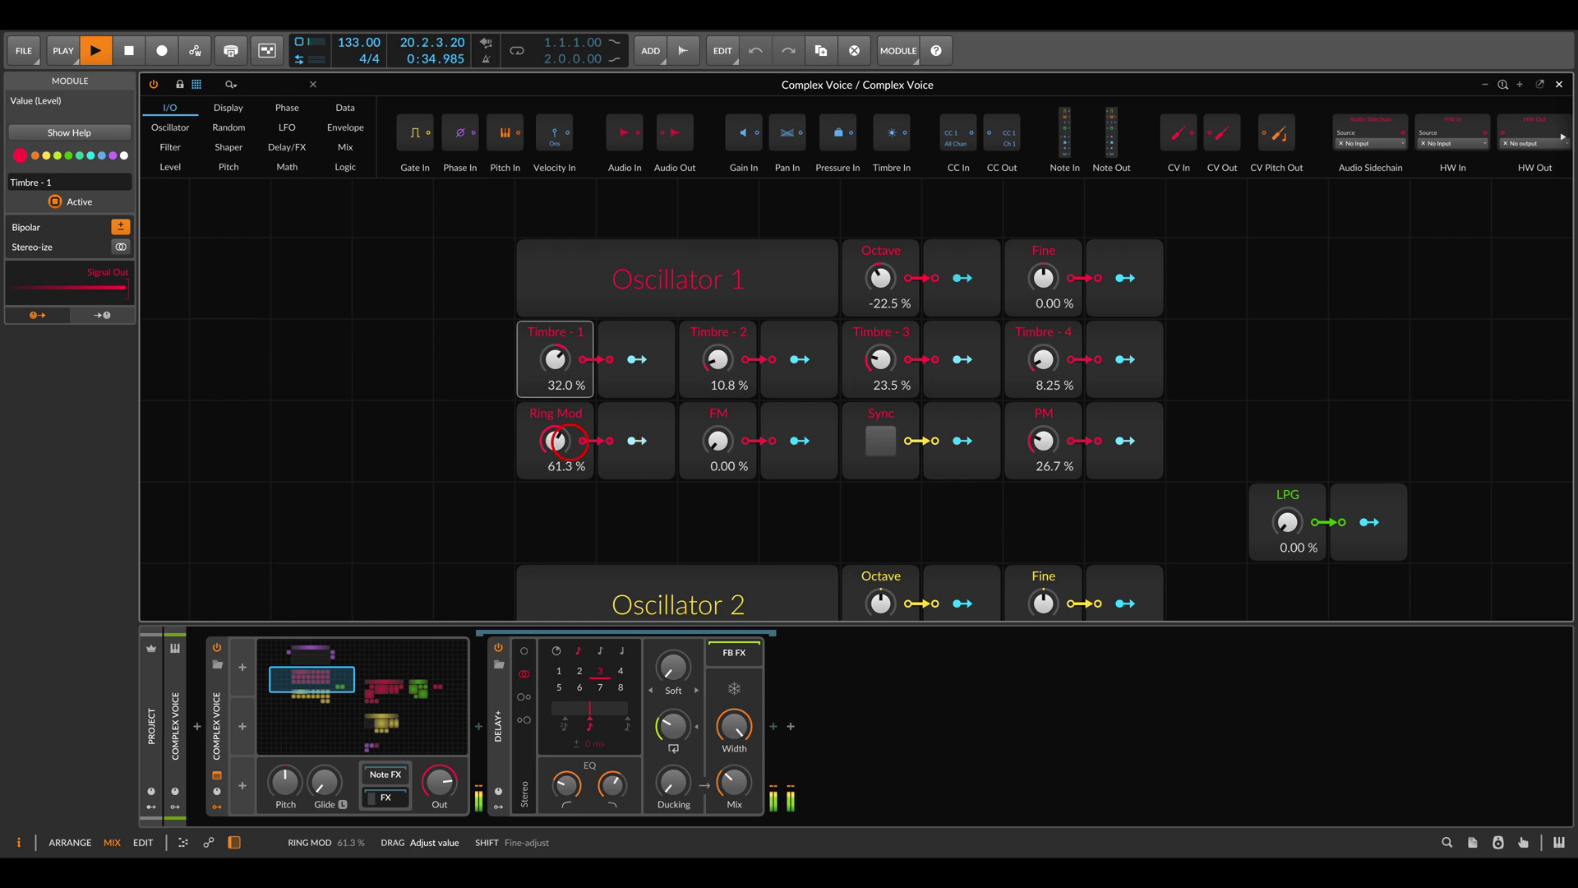
- Set Oscillator 2's Octave to -39.0 %, Timbres 1 to 4 to 42.0, 26.3, 5.25 and 15.3 %, and PM to 28.2 %
{"action": "scroll", "coordinate": [721, 461], "scroll_direction": "down", "scroll_amount": 3}
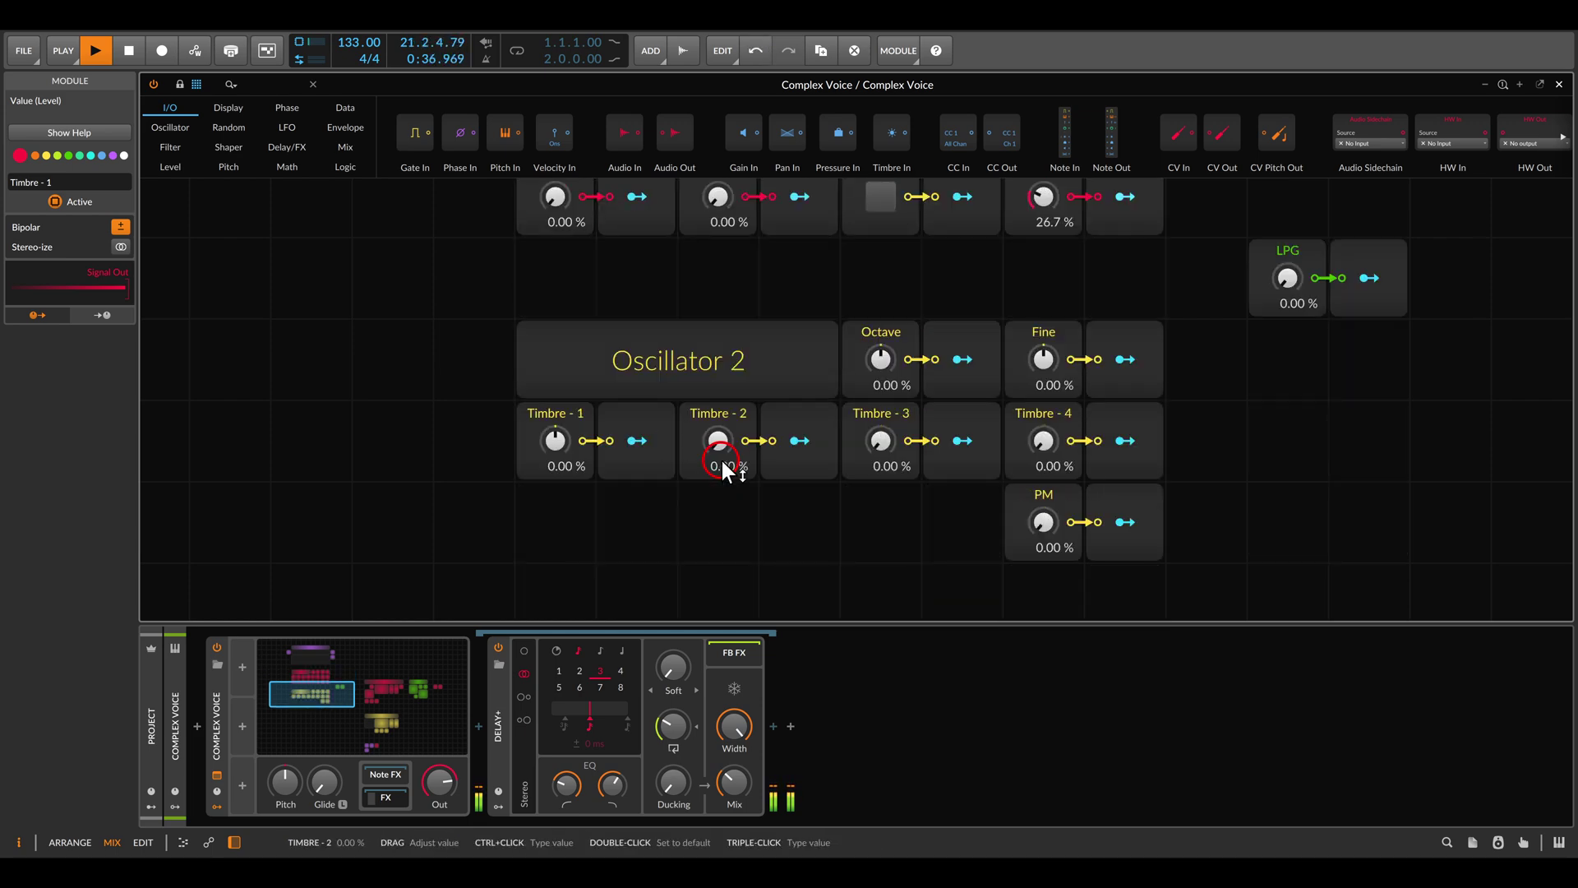
{"action": "scroll", "coordinate": [727, 457], "scroll_direction": "down", "scroll_amount": 1}
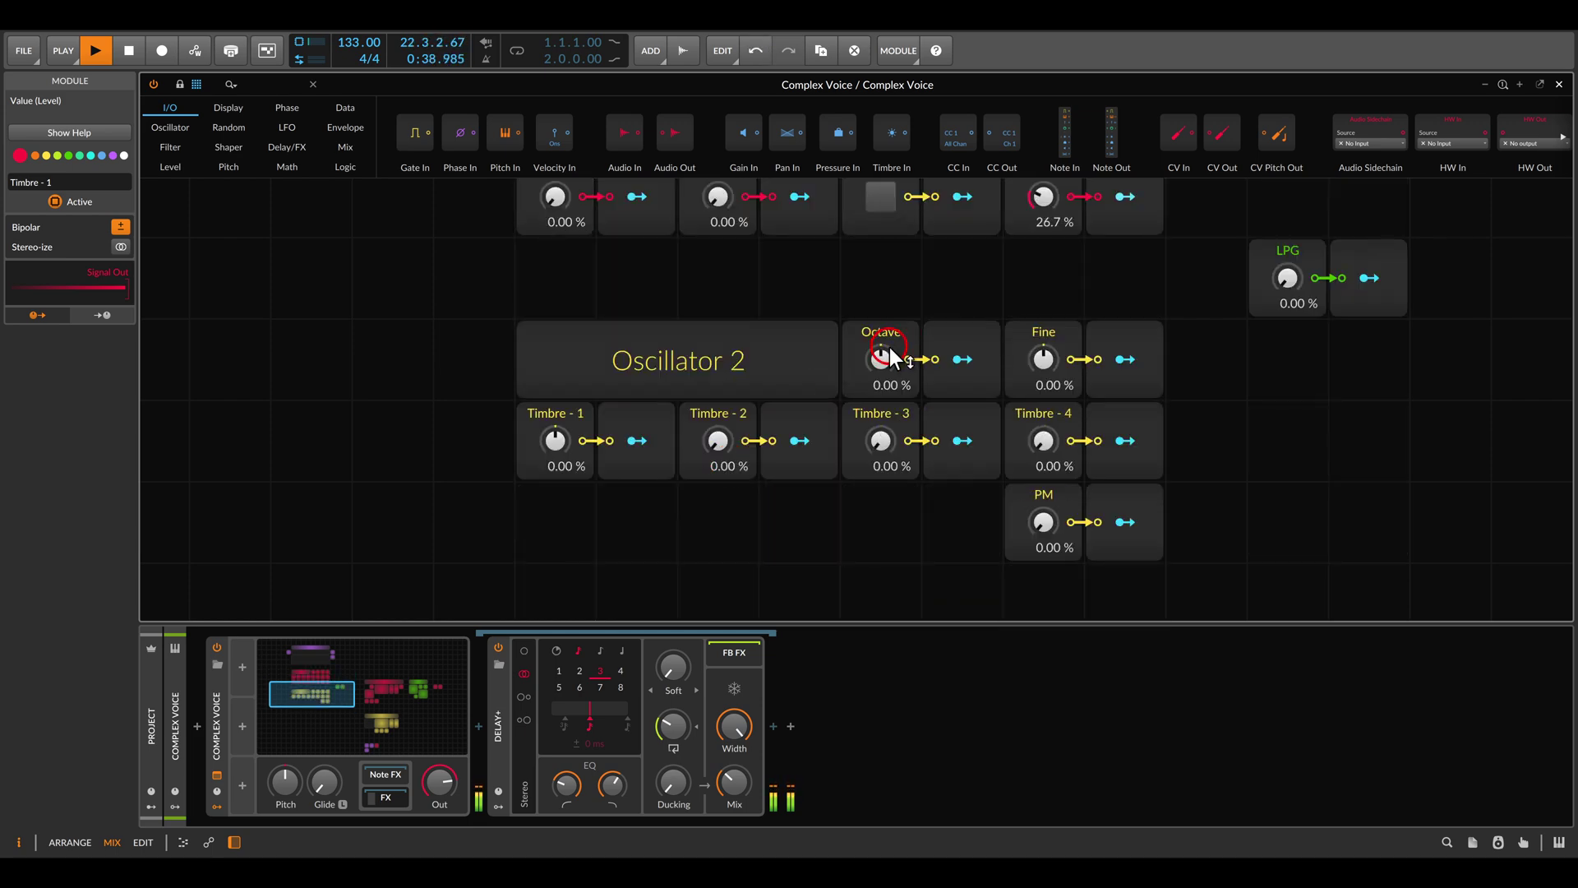
{"action": "left_click_drag", "start_coordinate": [880, 357], "coordinate": [881, 378]}
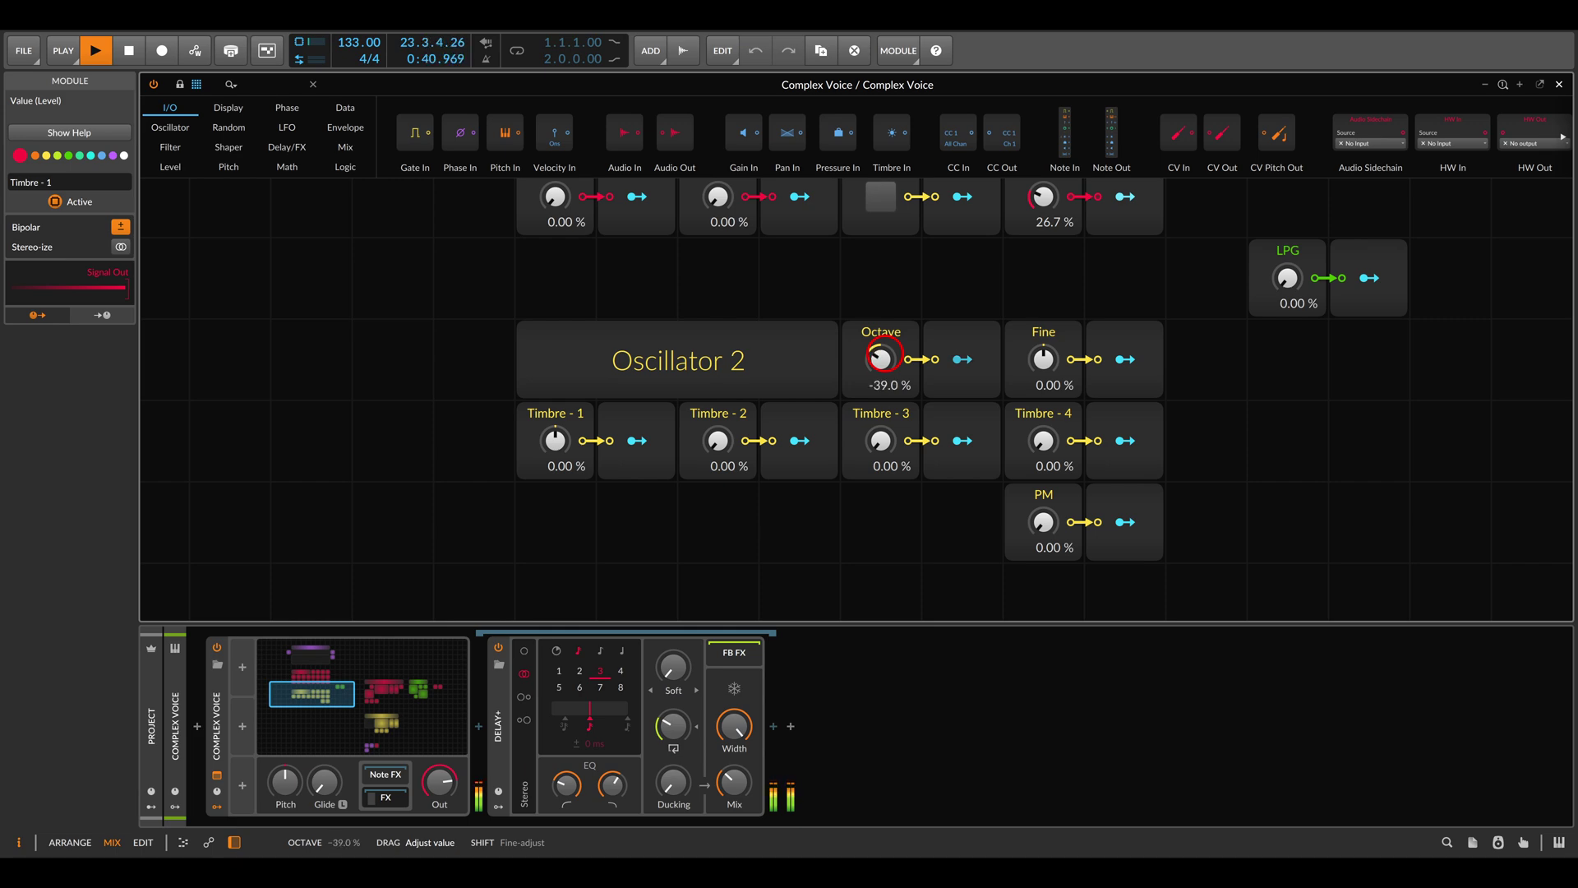
{"action": "left_click_drag", "start_coordinate": [556, 449], "coordinate": [555, 442]}
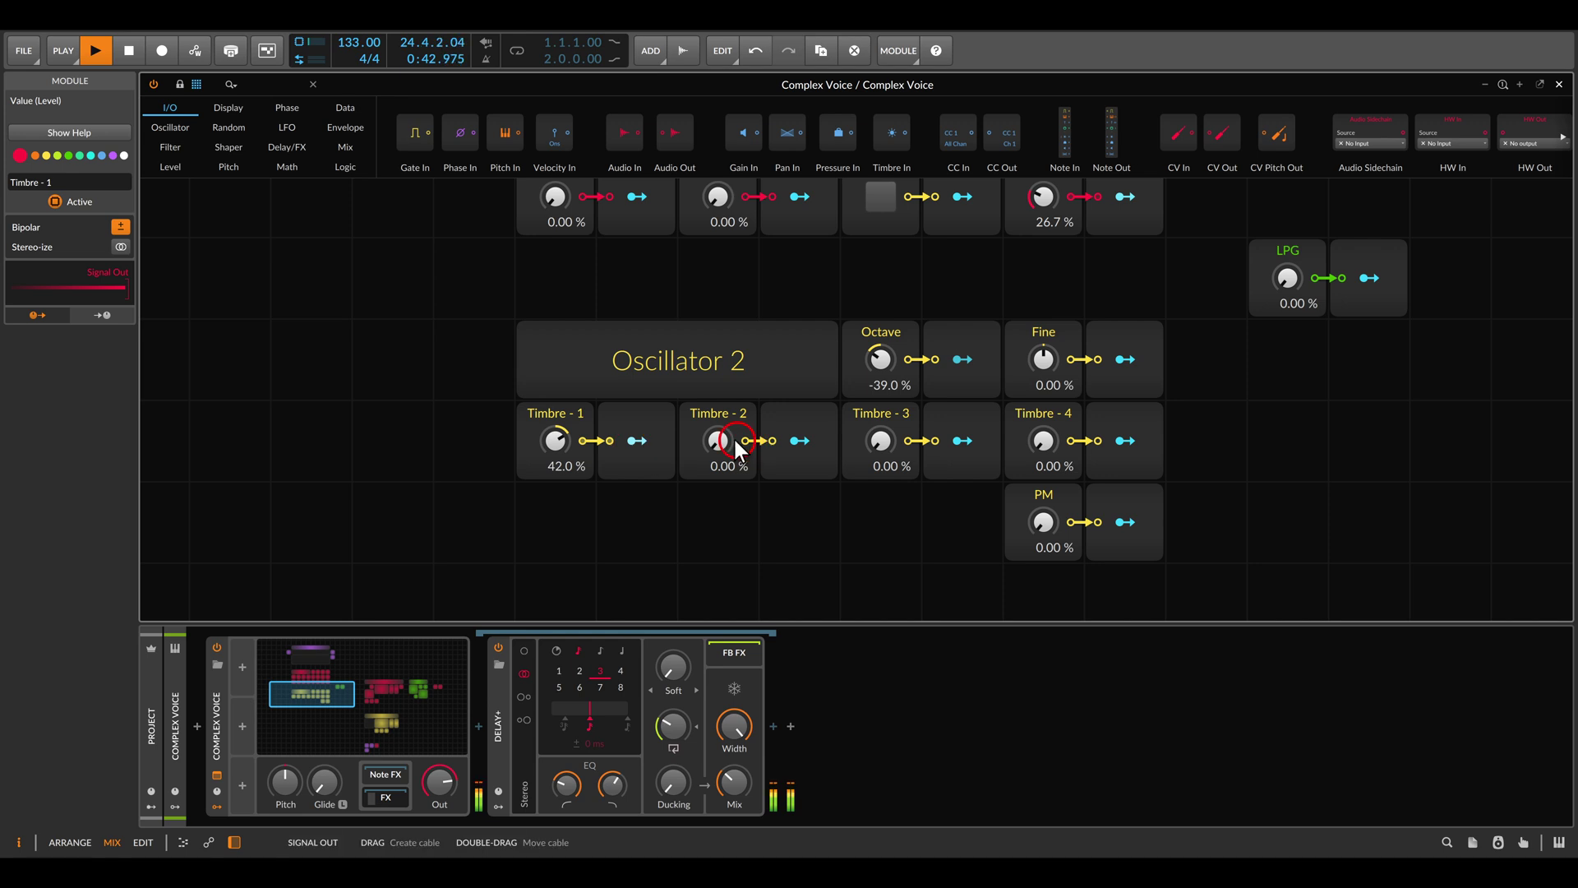
{"action": "left_click_drag", "start_coordinate": [715, 447], "coordinate": [713, 438]}
{"action": "mouse_move", "coordinate": [1043, 526]}
{"action": "left_mouse_down"}
{"action": "mouse_move", "coordinate": [1043, 501]}
{"action": "mouse_move", "coordinate": [1043, 530]}
{"action": "left_mouse_up"}
{"action": "left_click_drag", "start_coordinate": [1043, 444], "coordinate": [1043, 436]}
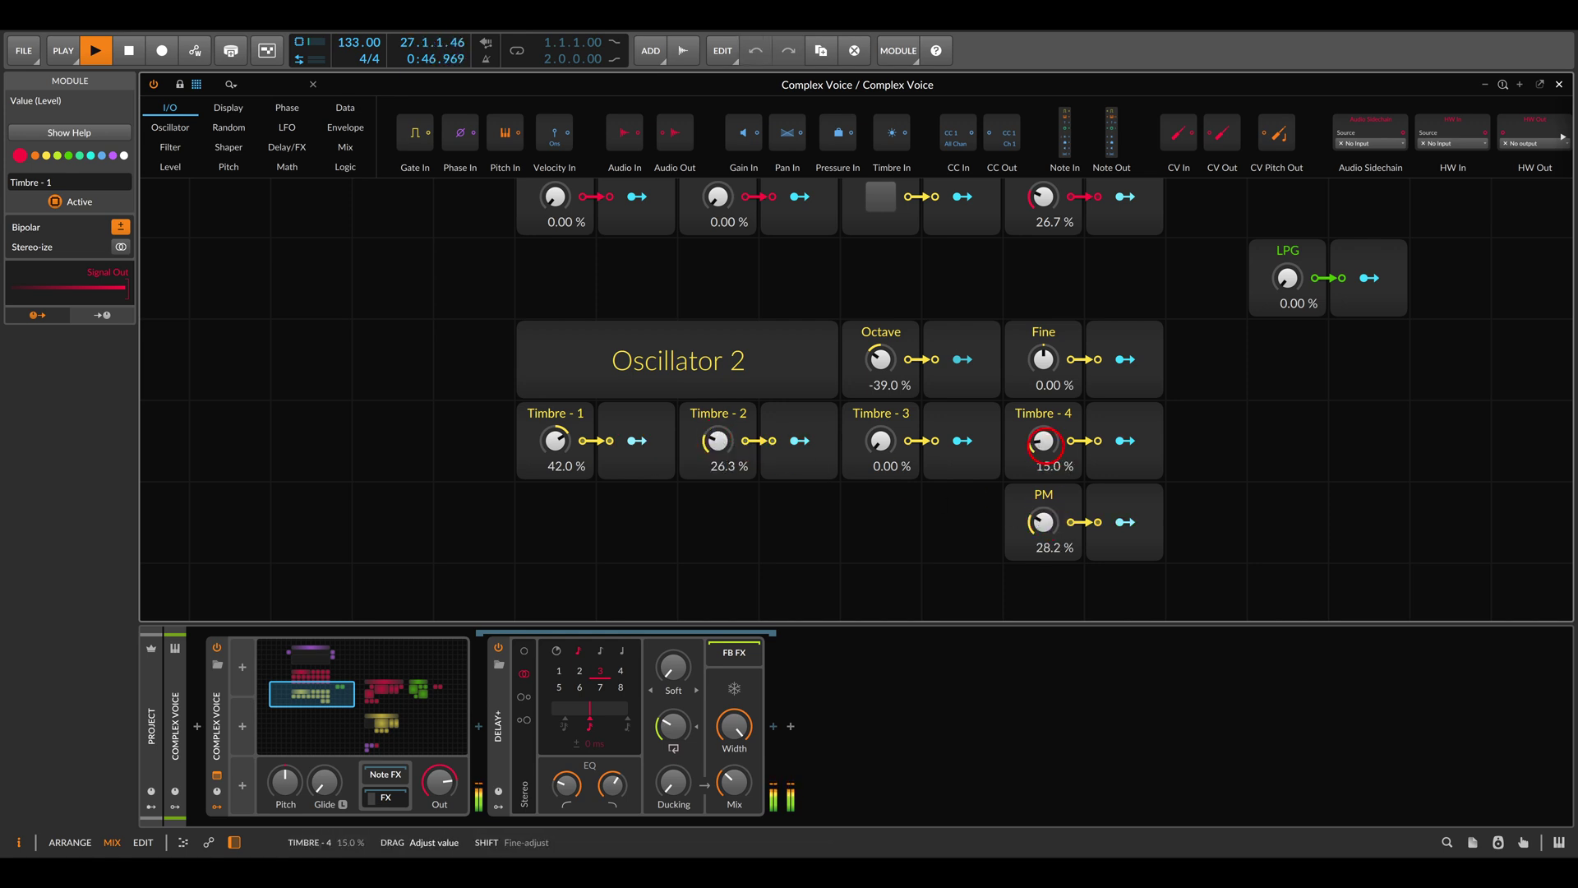
{"action": "left_click_drag", "start_coordinate": [880, 443], "coordinate": [880, 434]}
- Audition the LPG control, returning it to 0 %, and set Oscillator 2's Timbre 1 to -100 % and PM to 39.0 %
{"action": "left_click_drag", "start_coordinate": [1170, 360], "coordinate": [1157, 391]}
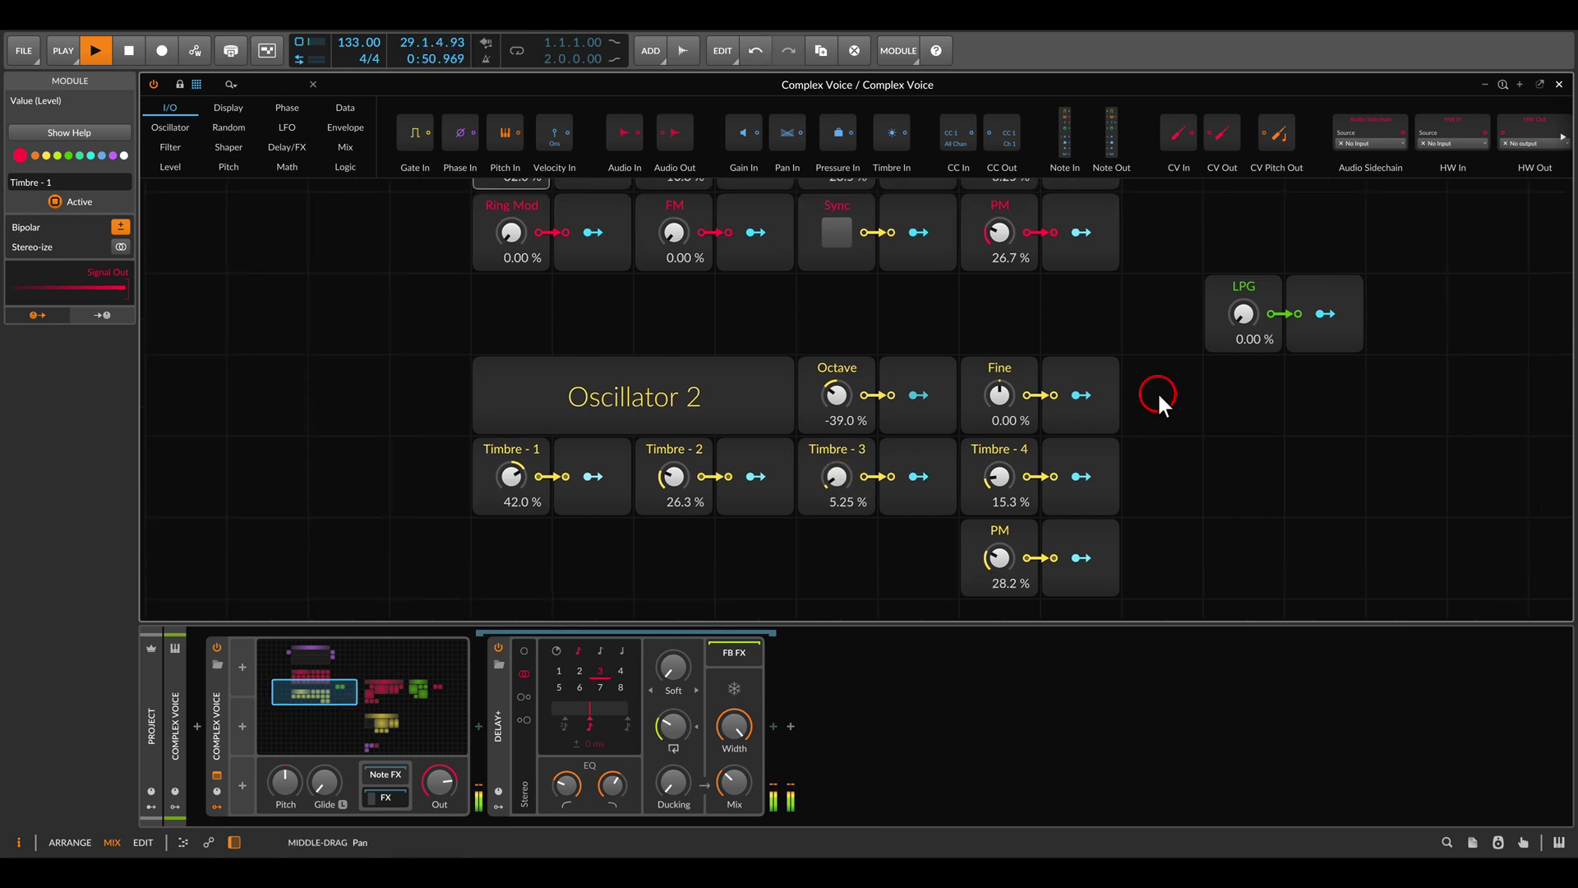
{"action": "left_click_drag", "start_coordinate": [1243, 313], "coordinate": [1243, 315]}
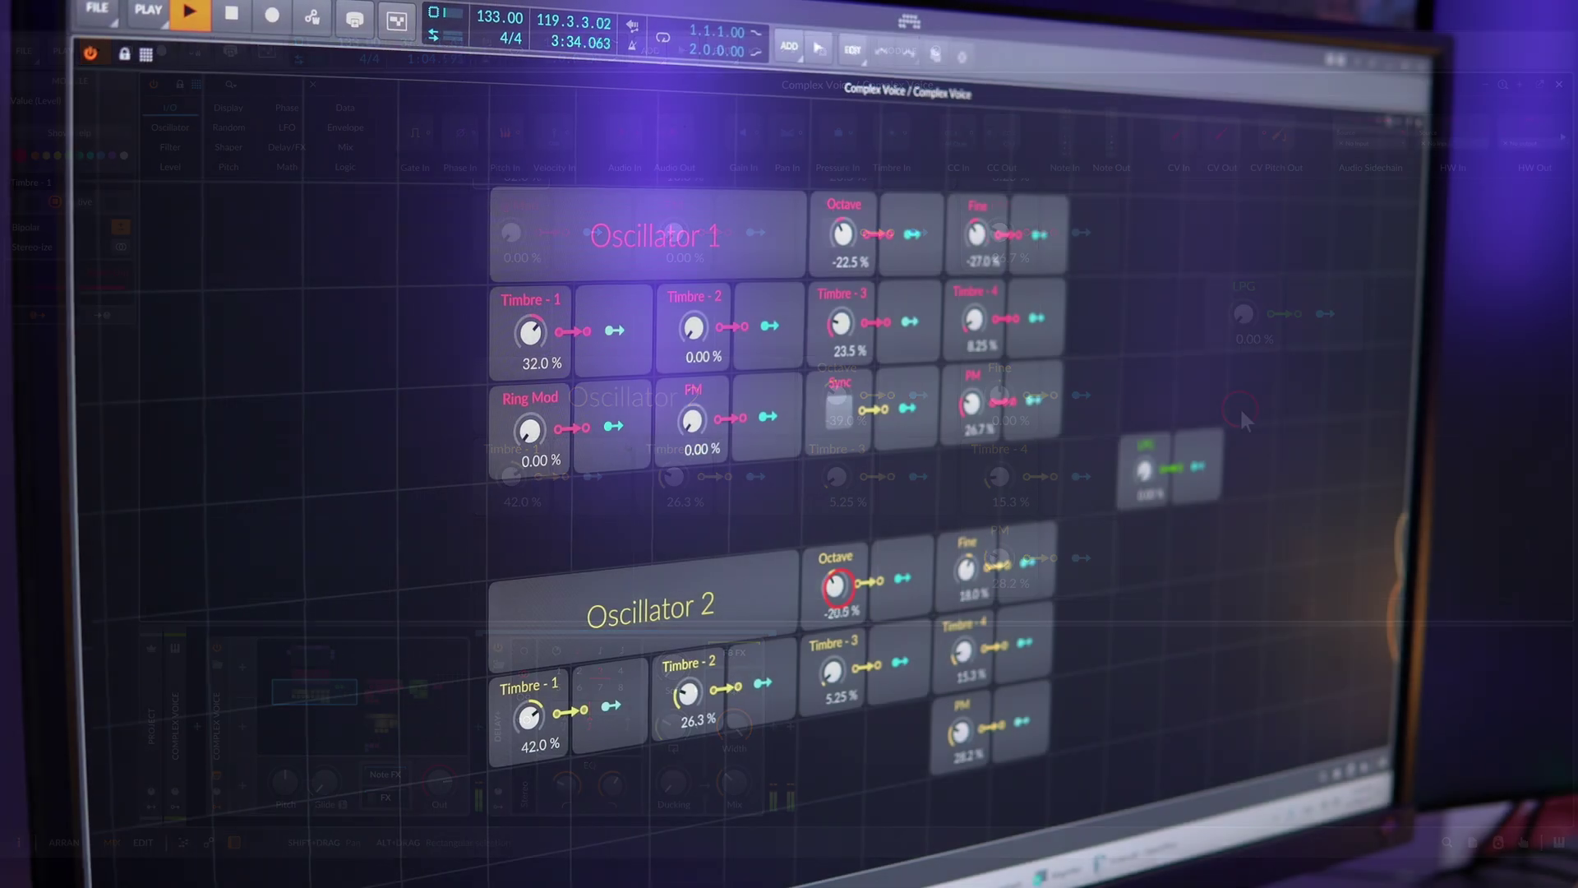
{"action": "left_click_drag", "start_coordinate": [530, 716], "coordinate": [530, 863]}
{"action": "left_click_drag", "start_coordinate": [961, 731], "coordinate": [962, 707]}
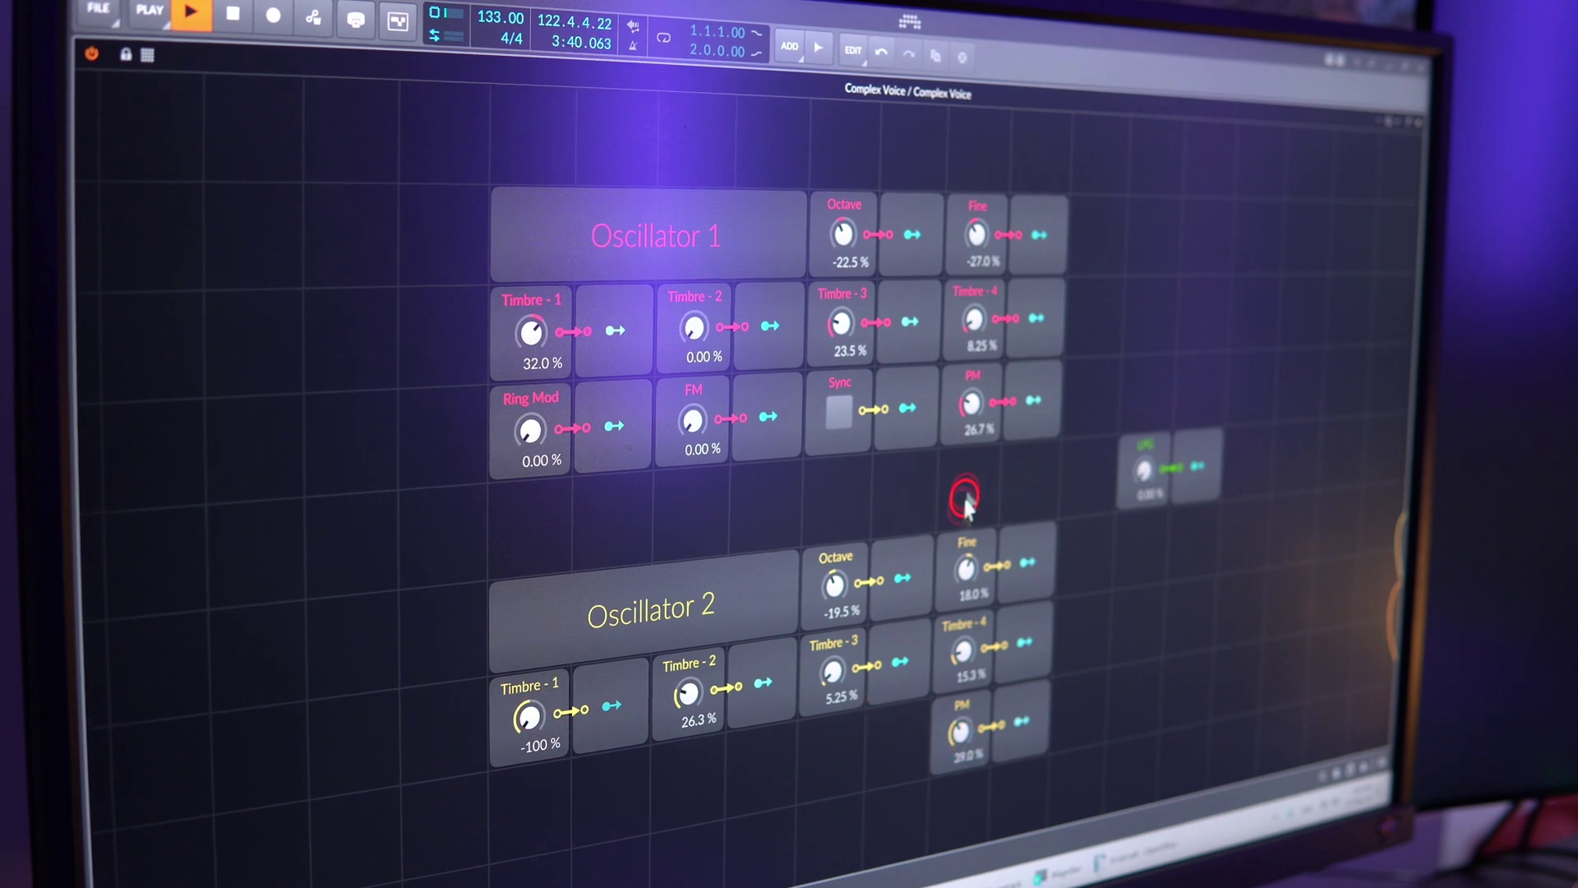
- Raise Oscillator 1's PM to 45.3 % and FM to 27.3 %, switching its Sync on and back off
{"action": "left_click", "coordinate": [839, 411]}
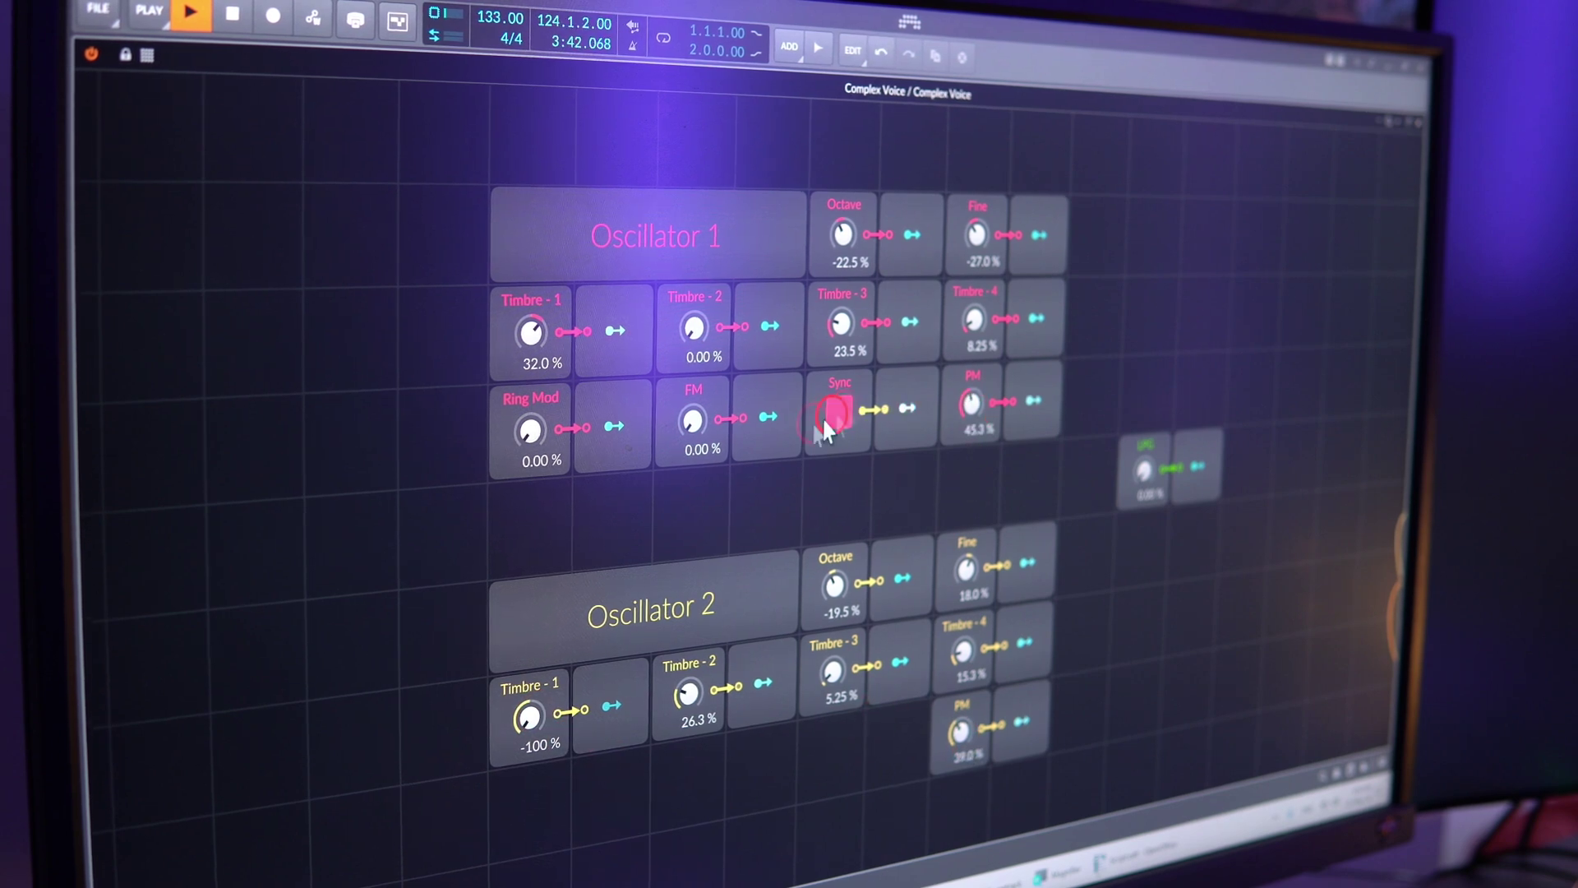
{"action": "mouse_move", "coordinate": [693, 421]}
{"action": "left_mouse_down"}
{"action": "mouse_move", "coordinate": [693, 361]}
{"action": "mouse_move", "coordinate": [693, 421]}
{"action": "left_mouse_up"}
{"action": "left_click", "coordinate": [839, 415]}
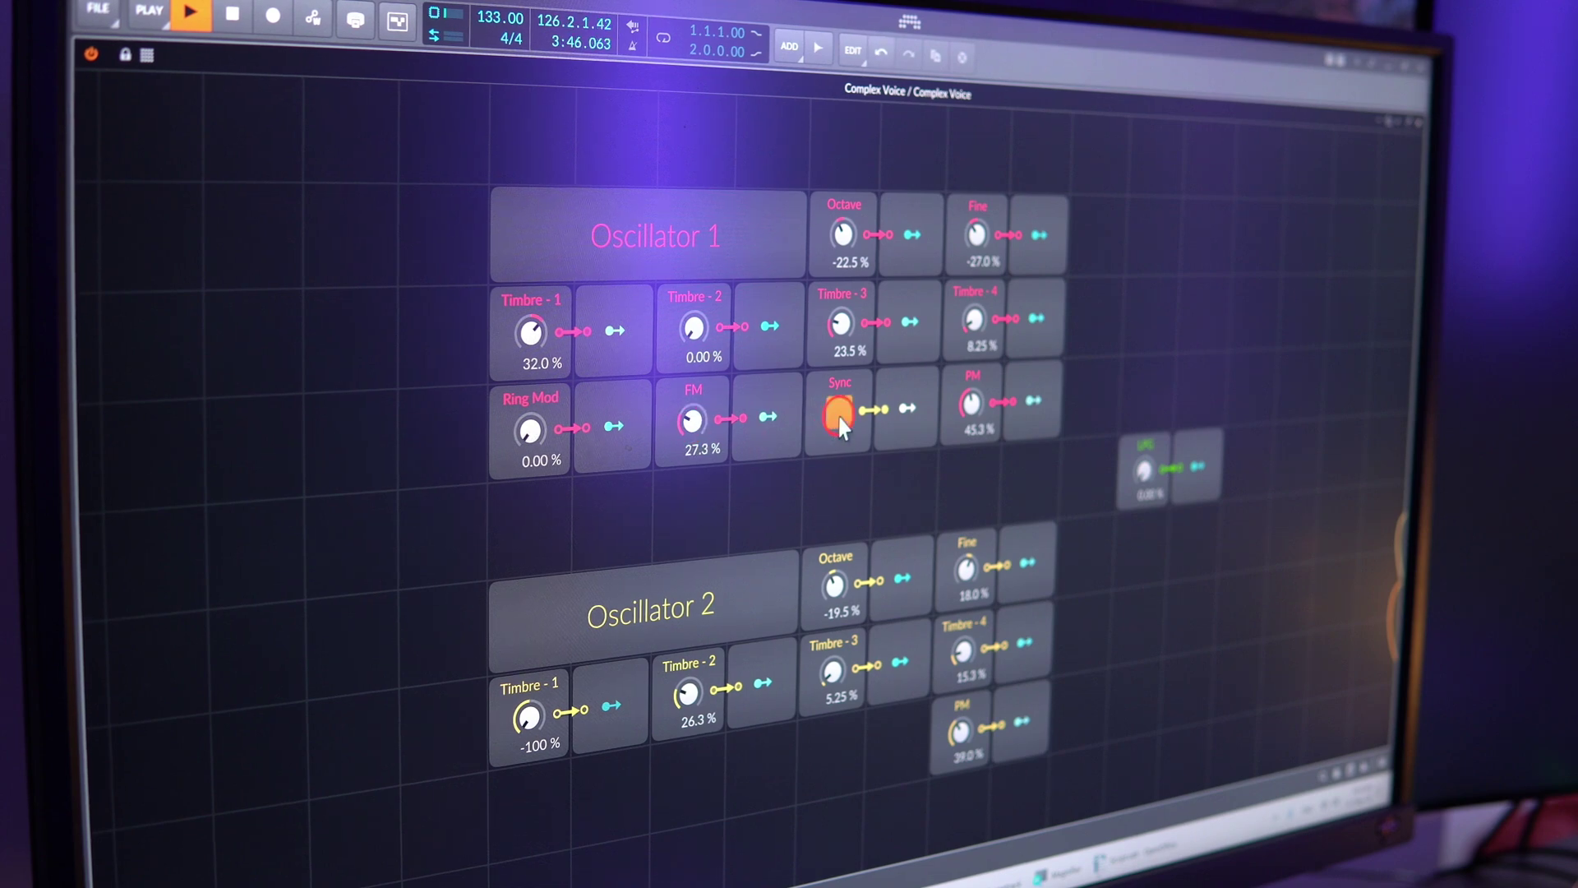
- Audition Oscillator 1's Ring Mod at 100 %, returning it to 0 %, and set Oscillator 2's PM to 0 % and Timbre 4 to 66.7 %
{"action": "left_click_drag", "start_coordinate": [533, 429], "coordinate": [533, 354]}
{"action": "left_click_drag", "start_coordinate": [962, 733], "coordinate": [963, 752]}
{"action": "left_click_drag", "start_coordinate": [965, 667], "coordinate": [964, 633]}
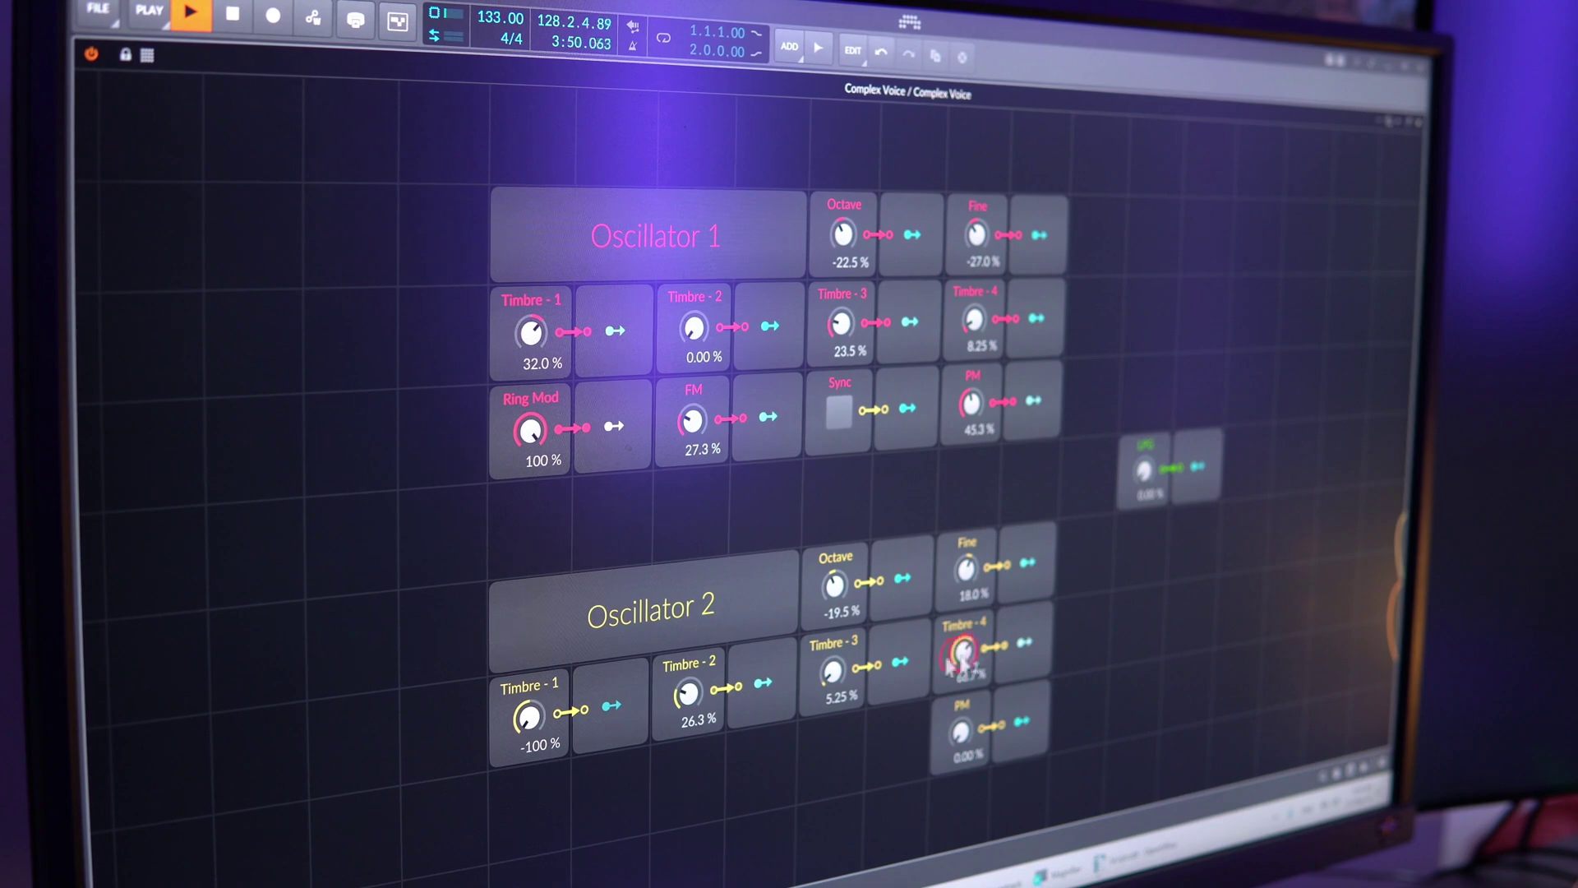
{"action": "left_click_drag", "start_coordinate": [534, 431], "coordinate": [534, 525]}
- Set Oscillator 1's Octave to -40.5 %, Timbre 2 to 58.0 %, Timbre 4 to 47.8 % and FM to 0 %, and Oscillator 2's PM to 34.8 %
{"action": "left_click_drag", "start_coordinate": [850, 234], "coordinate": [850, 206]}
{"action": "left_click_drag", "start_coordinate": [723, 308], "coordinate": [724, 296]}
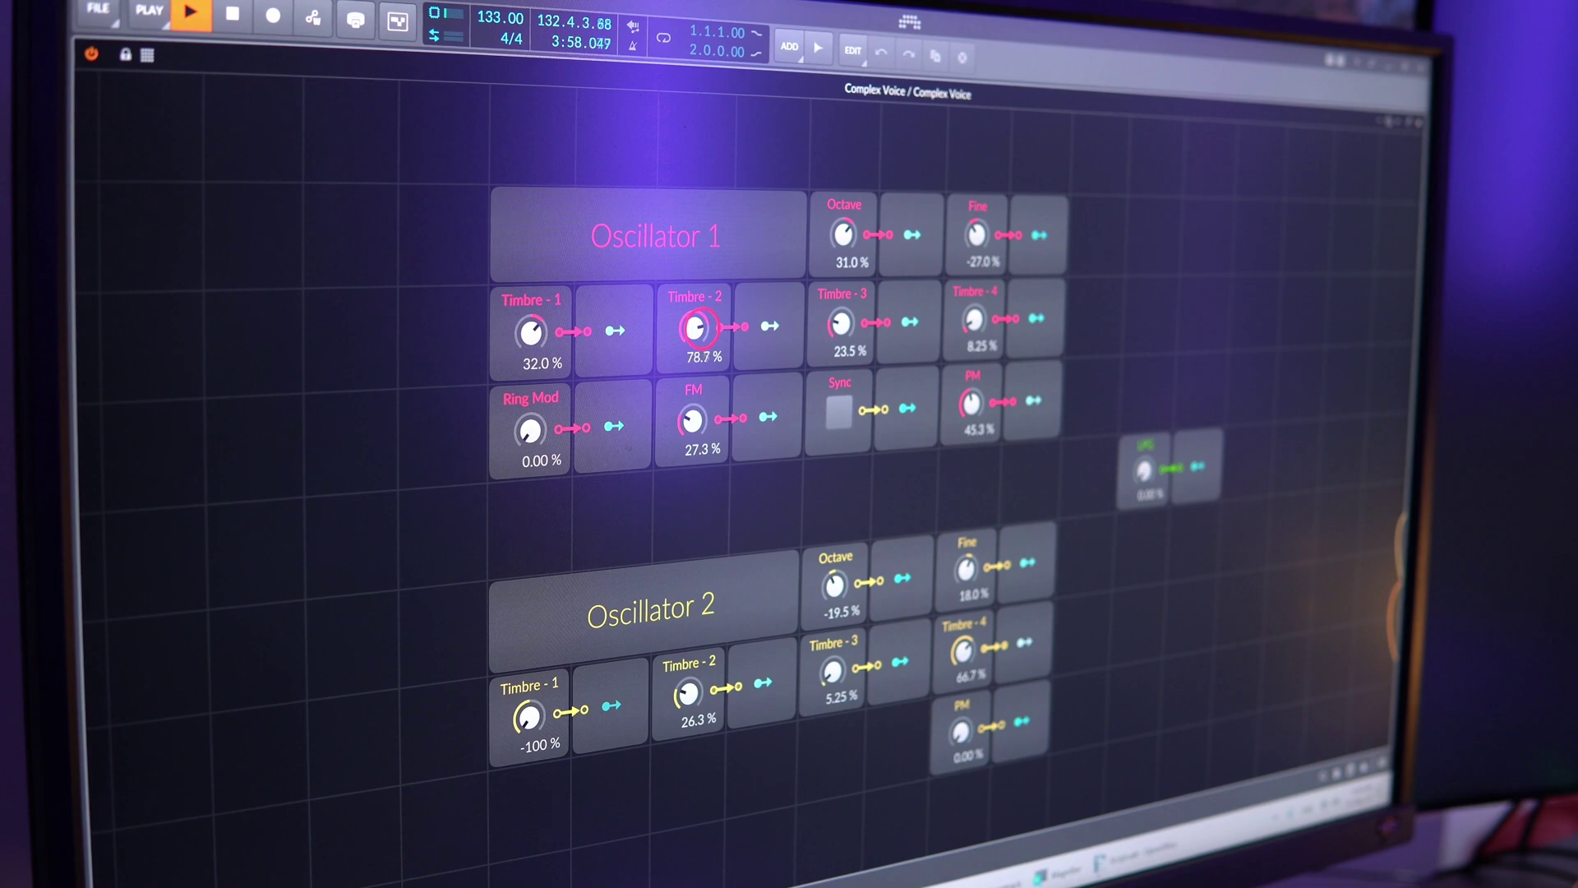
{"action": "left_click_drag", "start_coordinate": [970, 731], "coordinate": [970, 719]}
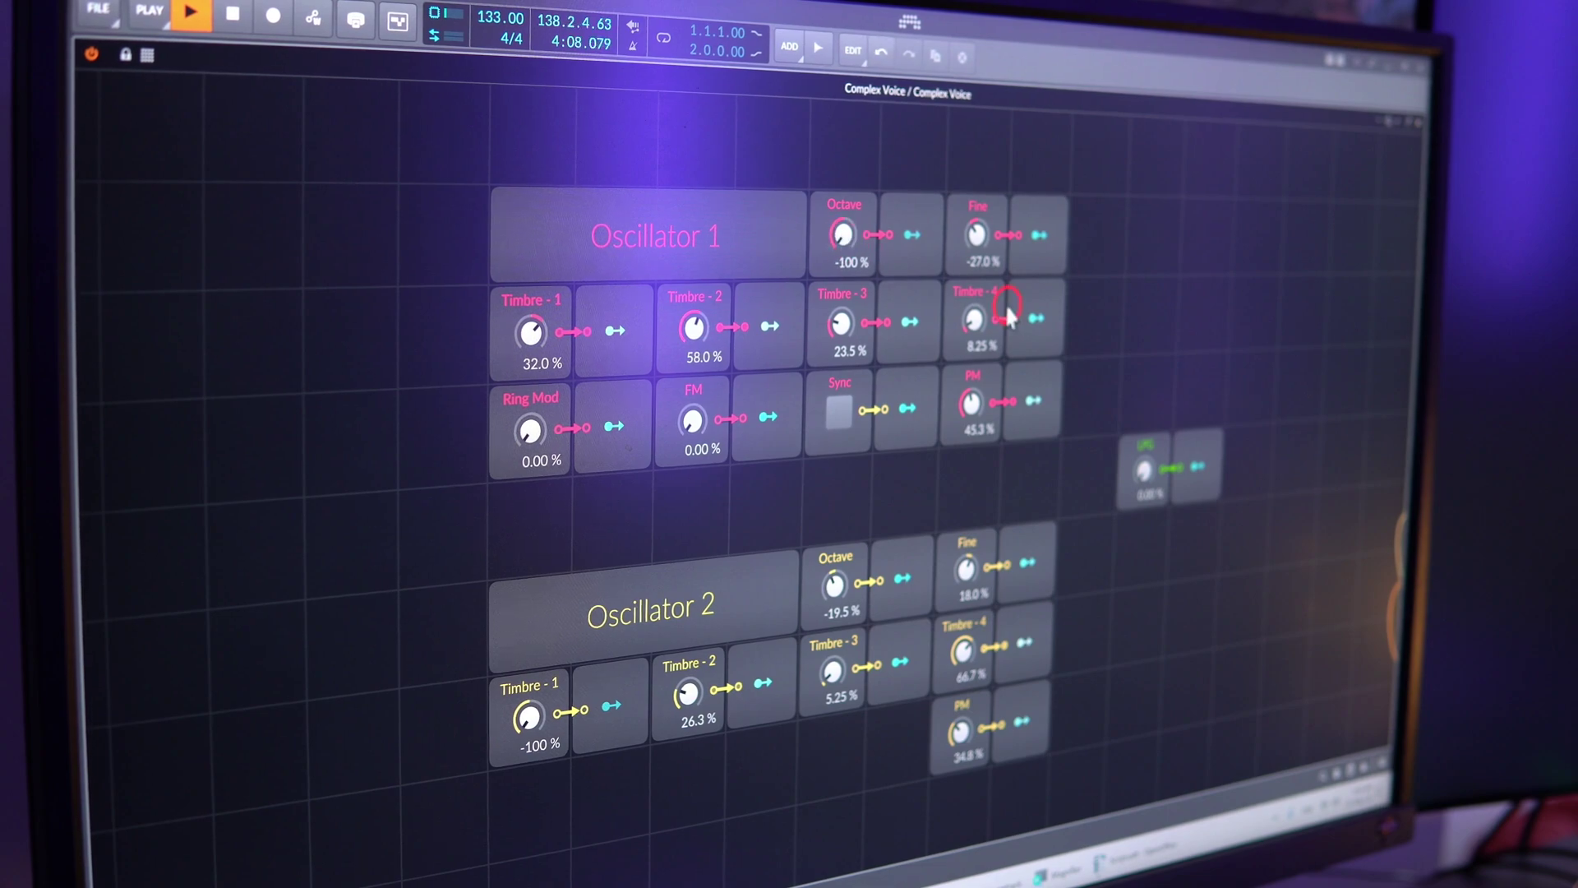
{"action": "left_click_drag", "start_coordinate": [974, 319], "coordinate": [974, 313]}
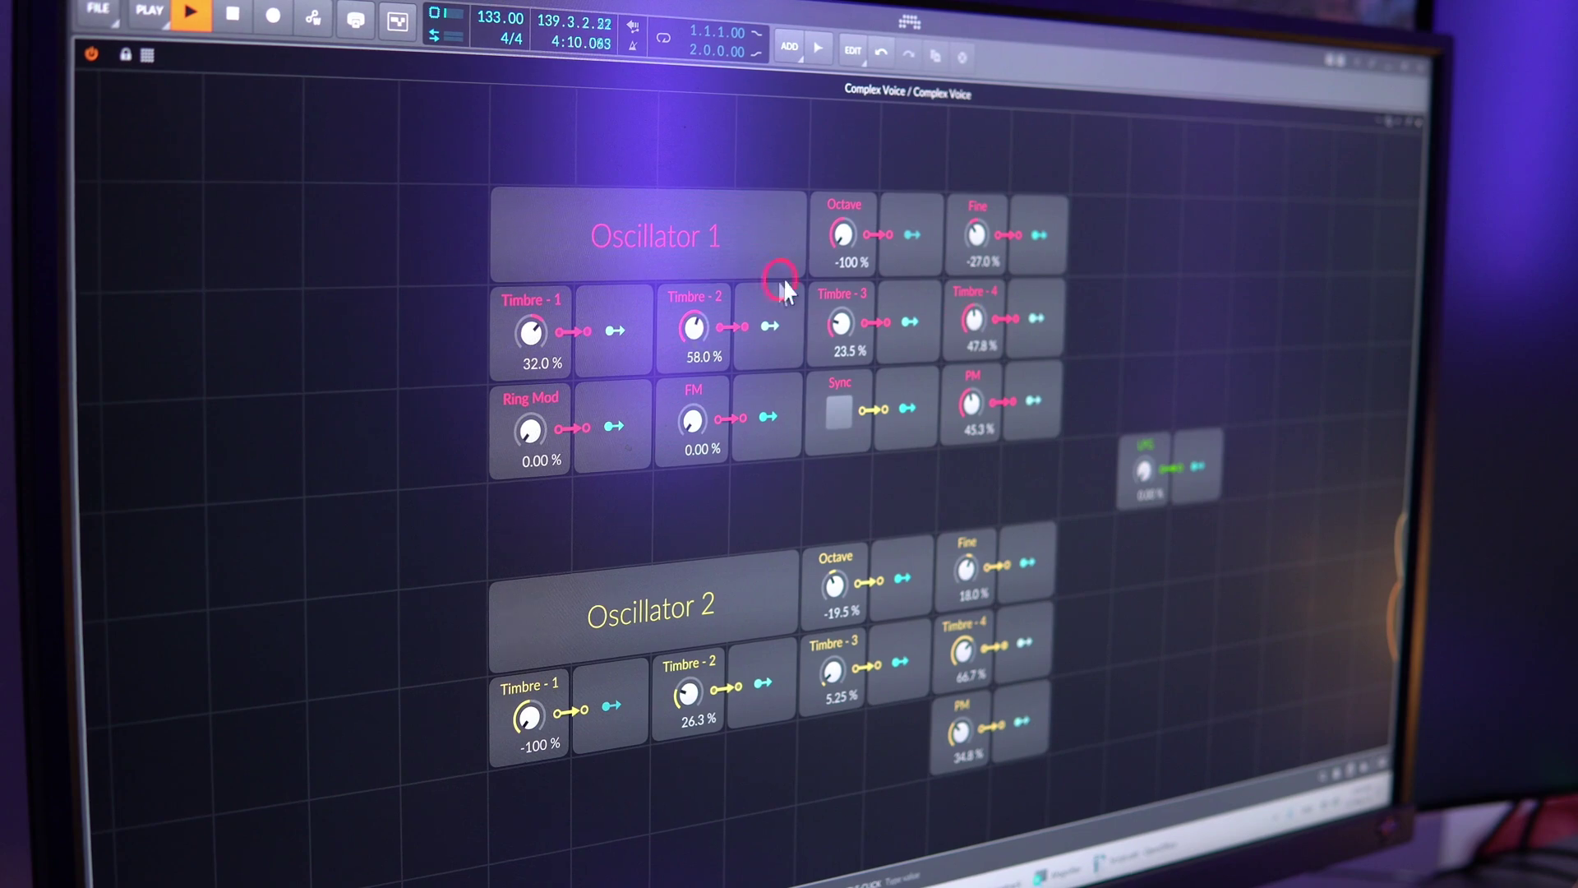
{"action": "left_click_drag", "start_coordinate": [843, 234], "coordinate": [843, 177]}
- Set Oscillator 2's Octave to -73.0 % and Timbre 3 to 16.2 %, and raise its Fine
{"action": "mouse_move", "coordinate": [834, 585]}
{"action": "left_mouse_down"}
{"action": "mouse_move", "coordinate": [834, 611]}
{"action": "mouse_move", "coordinate": [834, 597]}
{"action": "left_mouse_up"}
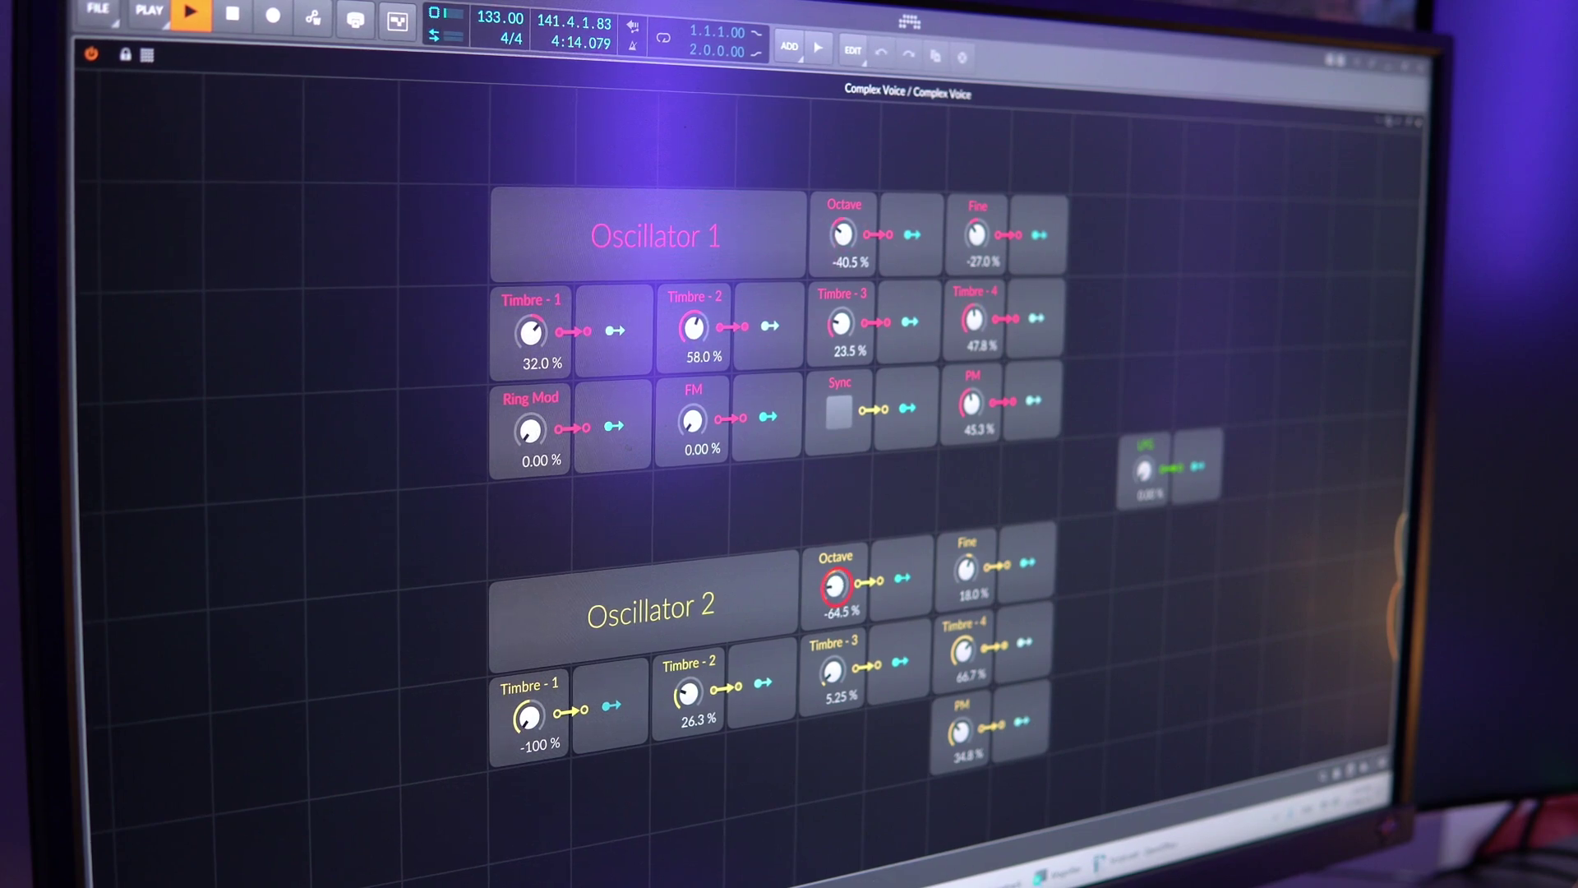
{"action": "mouse_move", "coordinate": [832, 670]}
{"action": "left_mouse_down"}
{"action": "mouse_move", "coordinate": [833, 648]}
{"action": "mouse_move", "coordinate": [833, 664]}
{"action": "left_mouse_up"}
{"action": "left_click", "coordinate": [965, 569]}
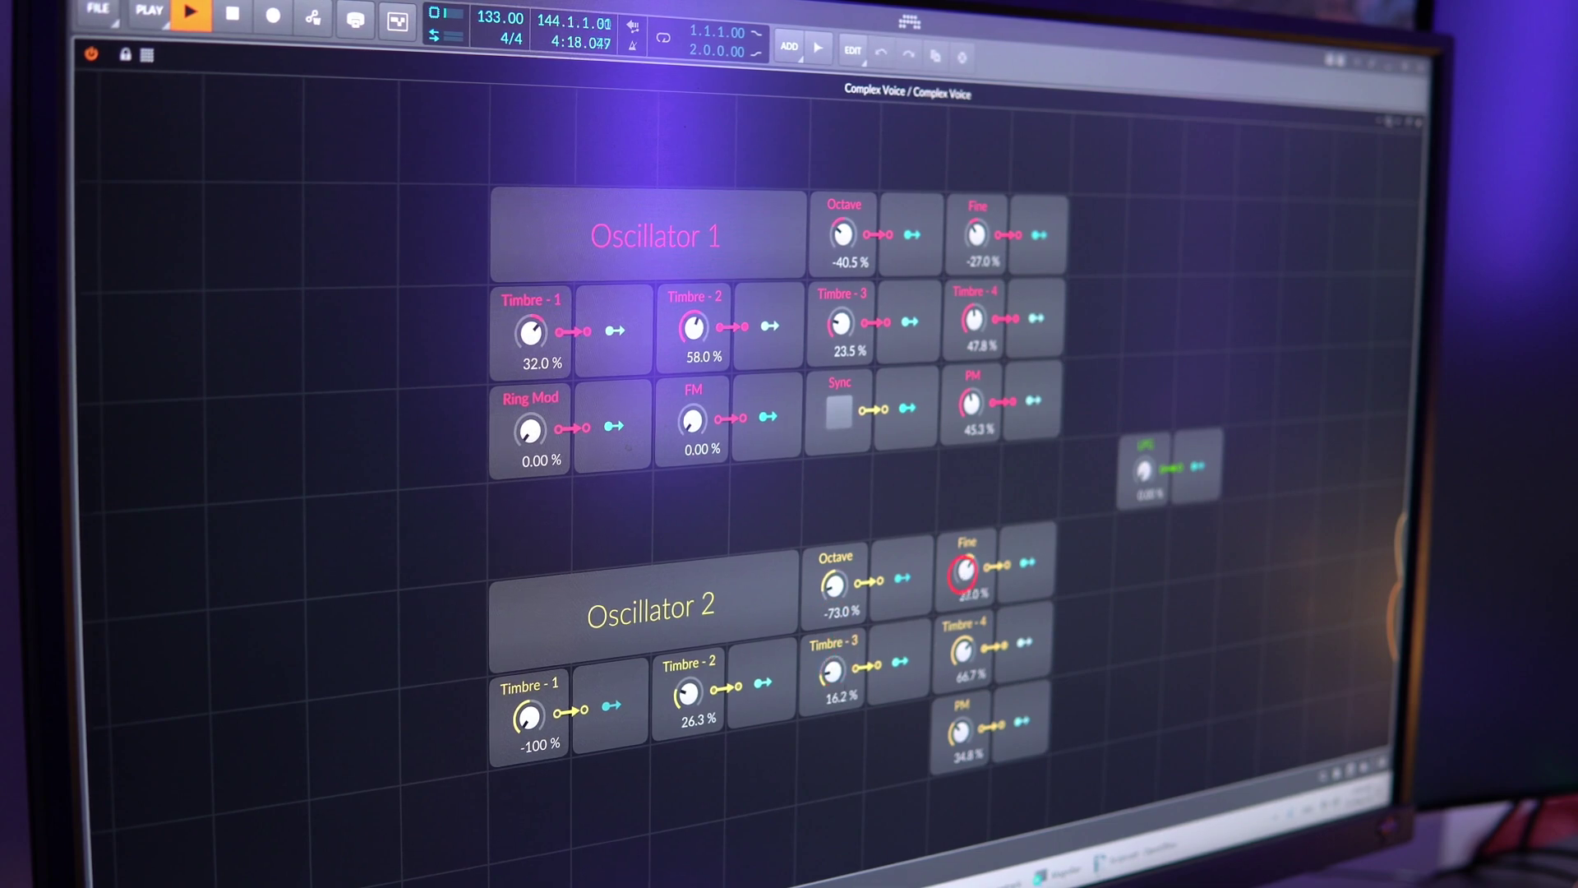